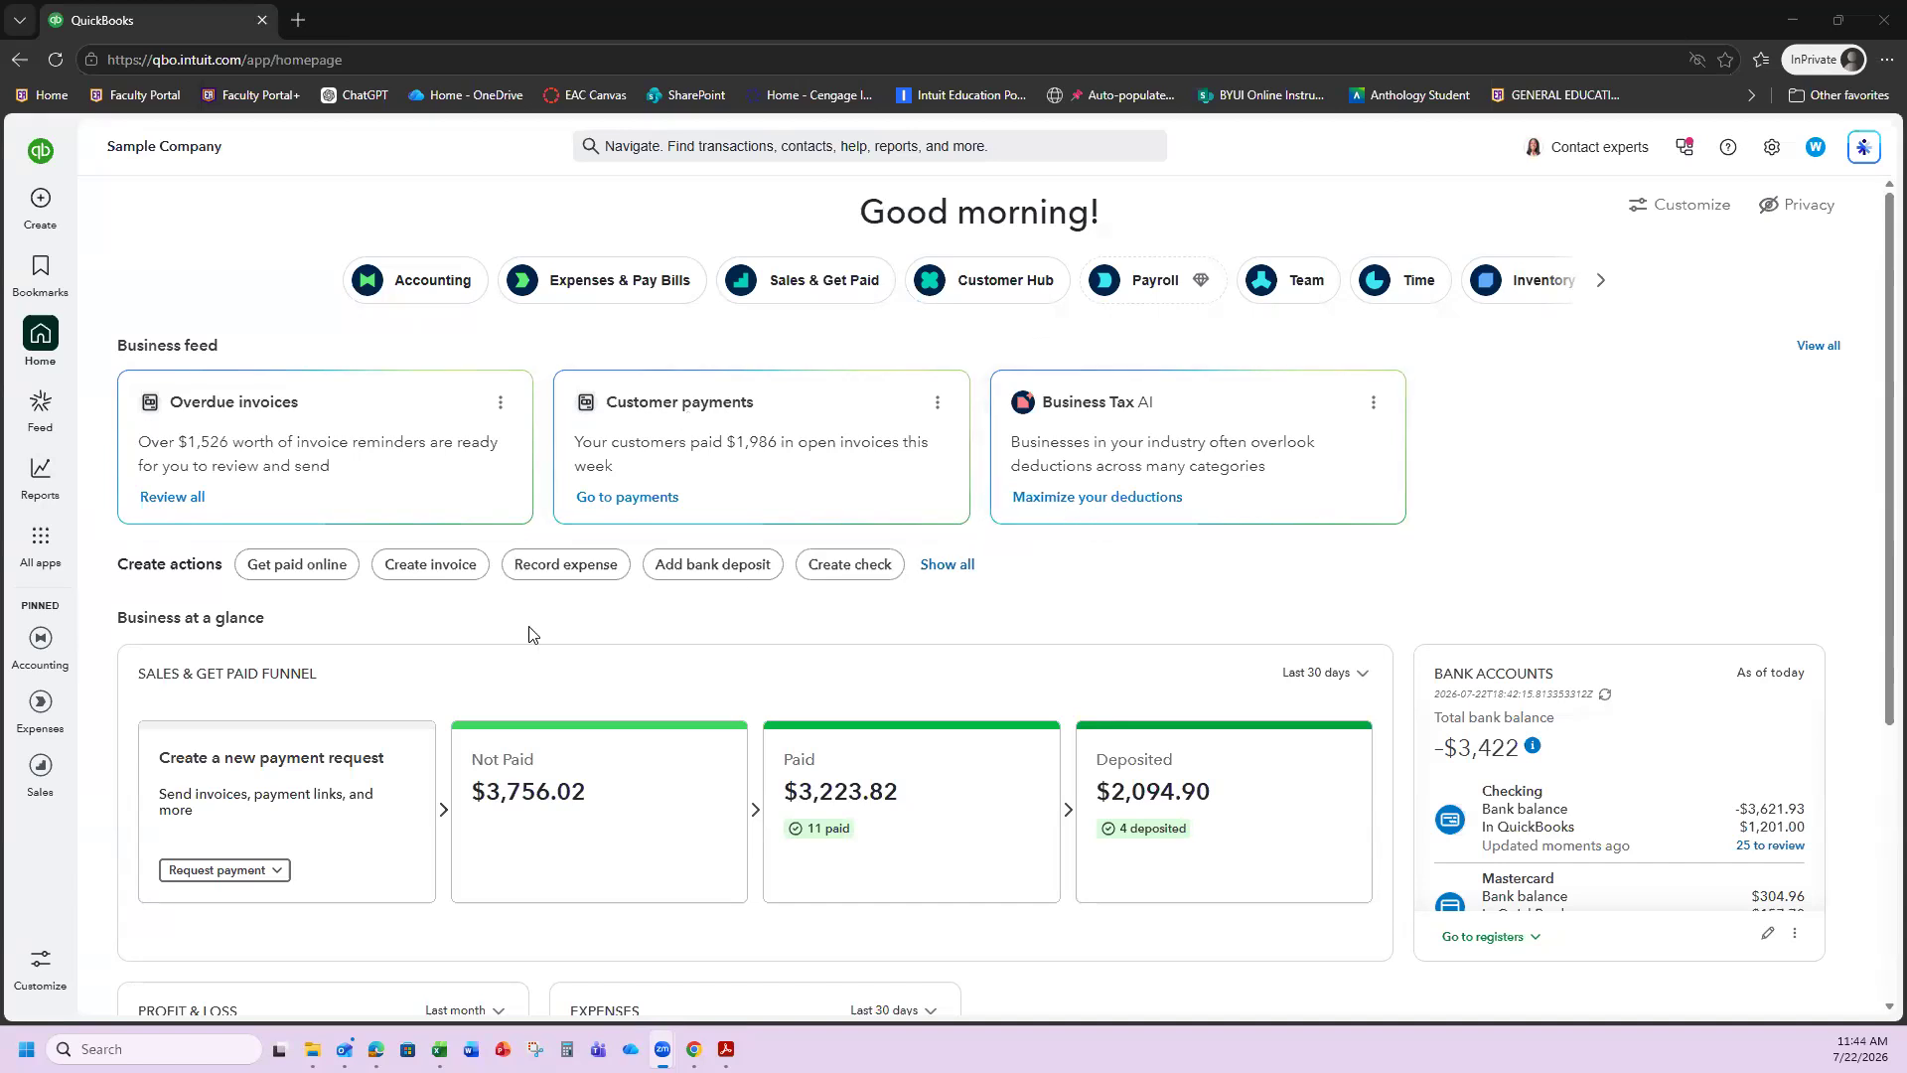
Go to the Team Employees list and start adding a new employee.
left_click(45, 556)
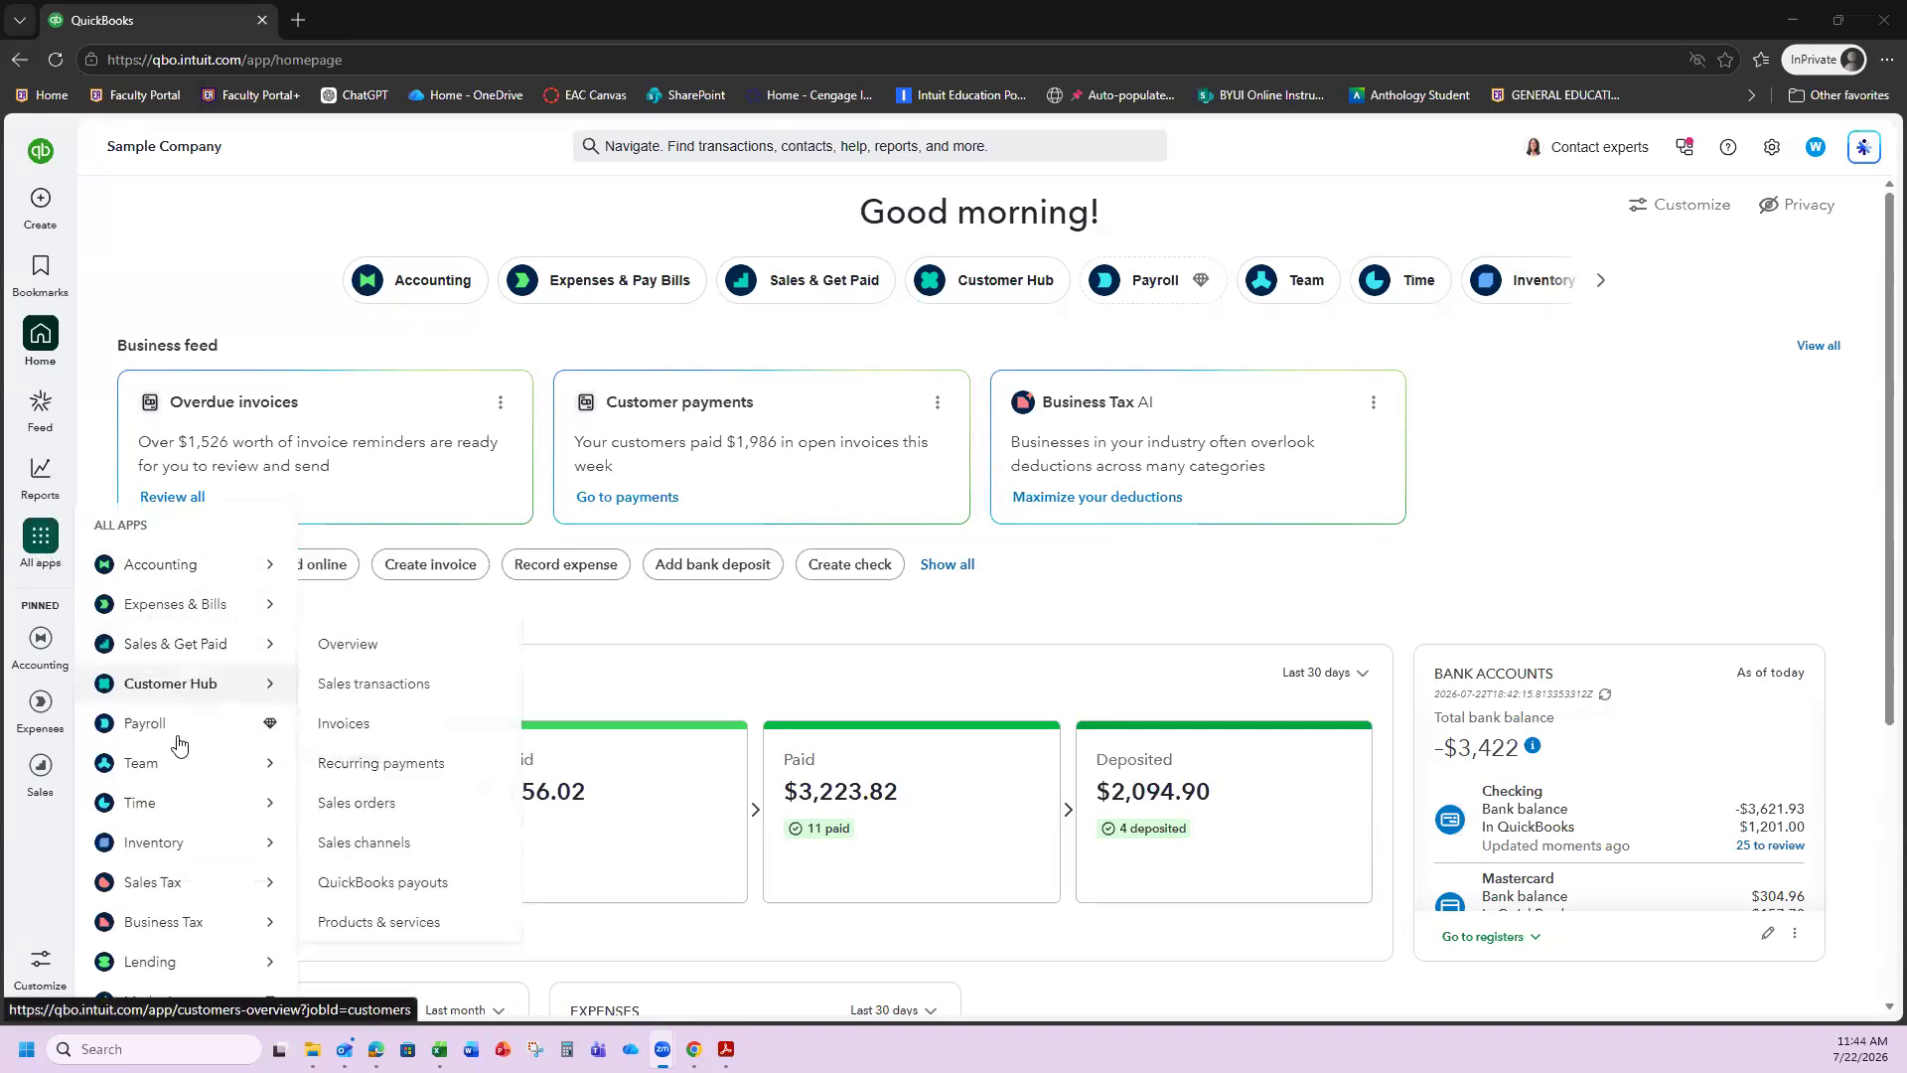
mouse_move(176, 764)
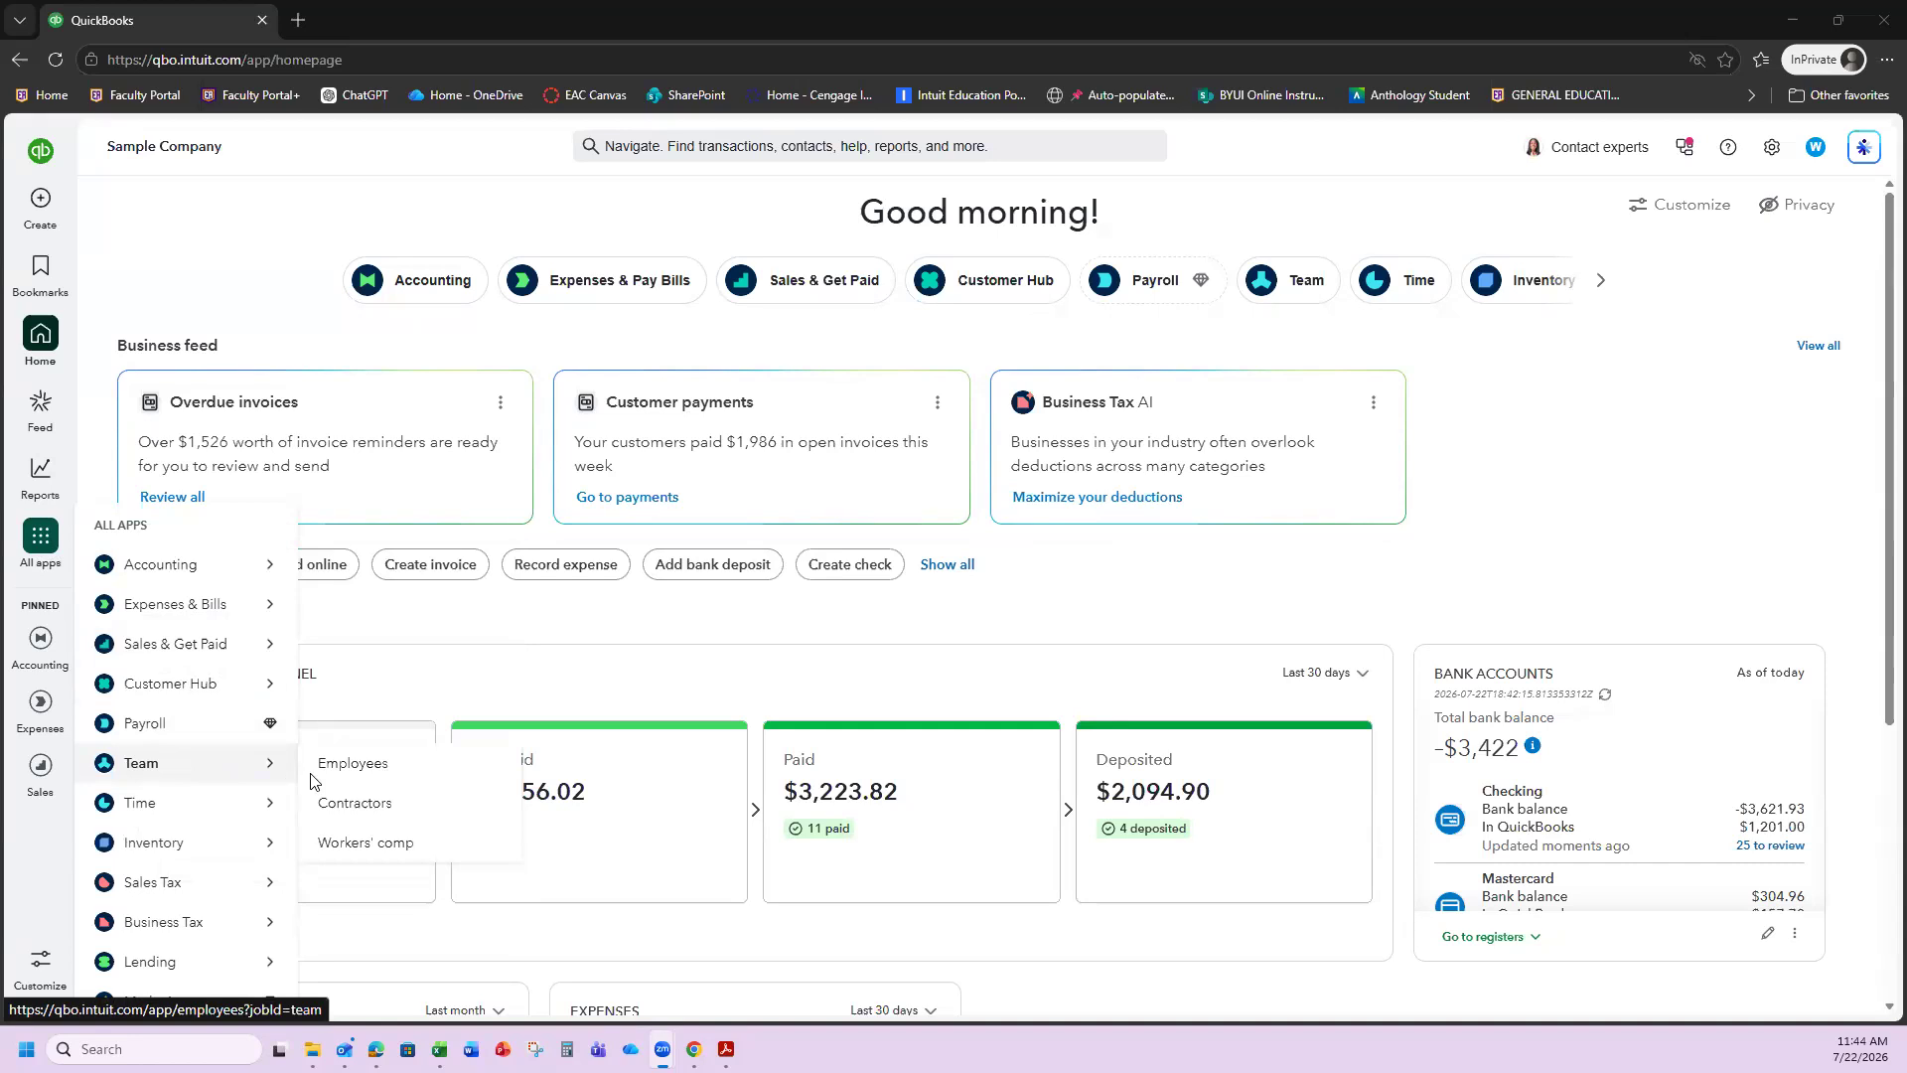
left_click(358, 765)
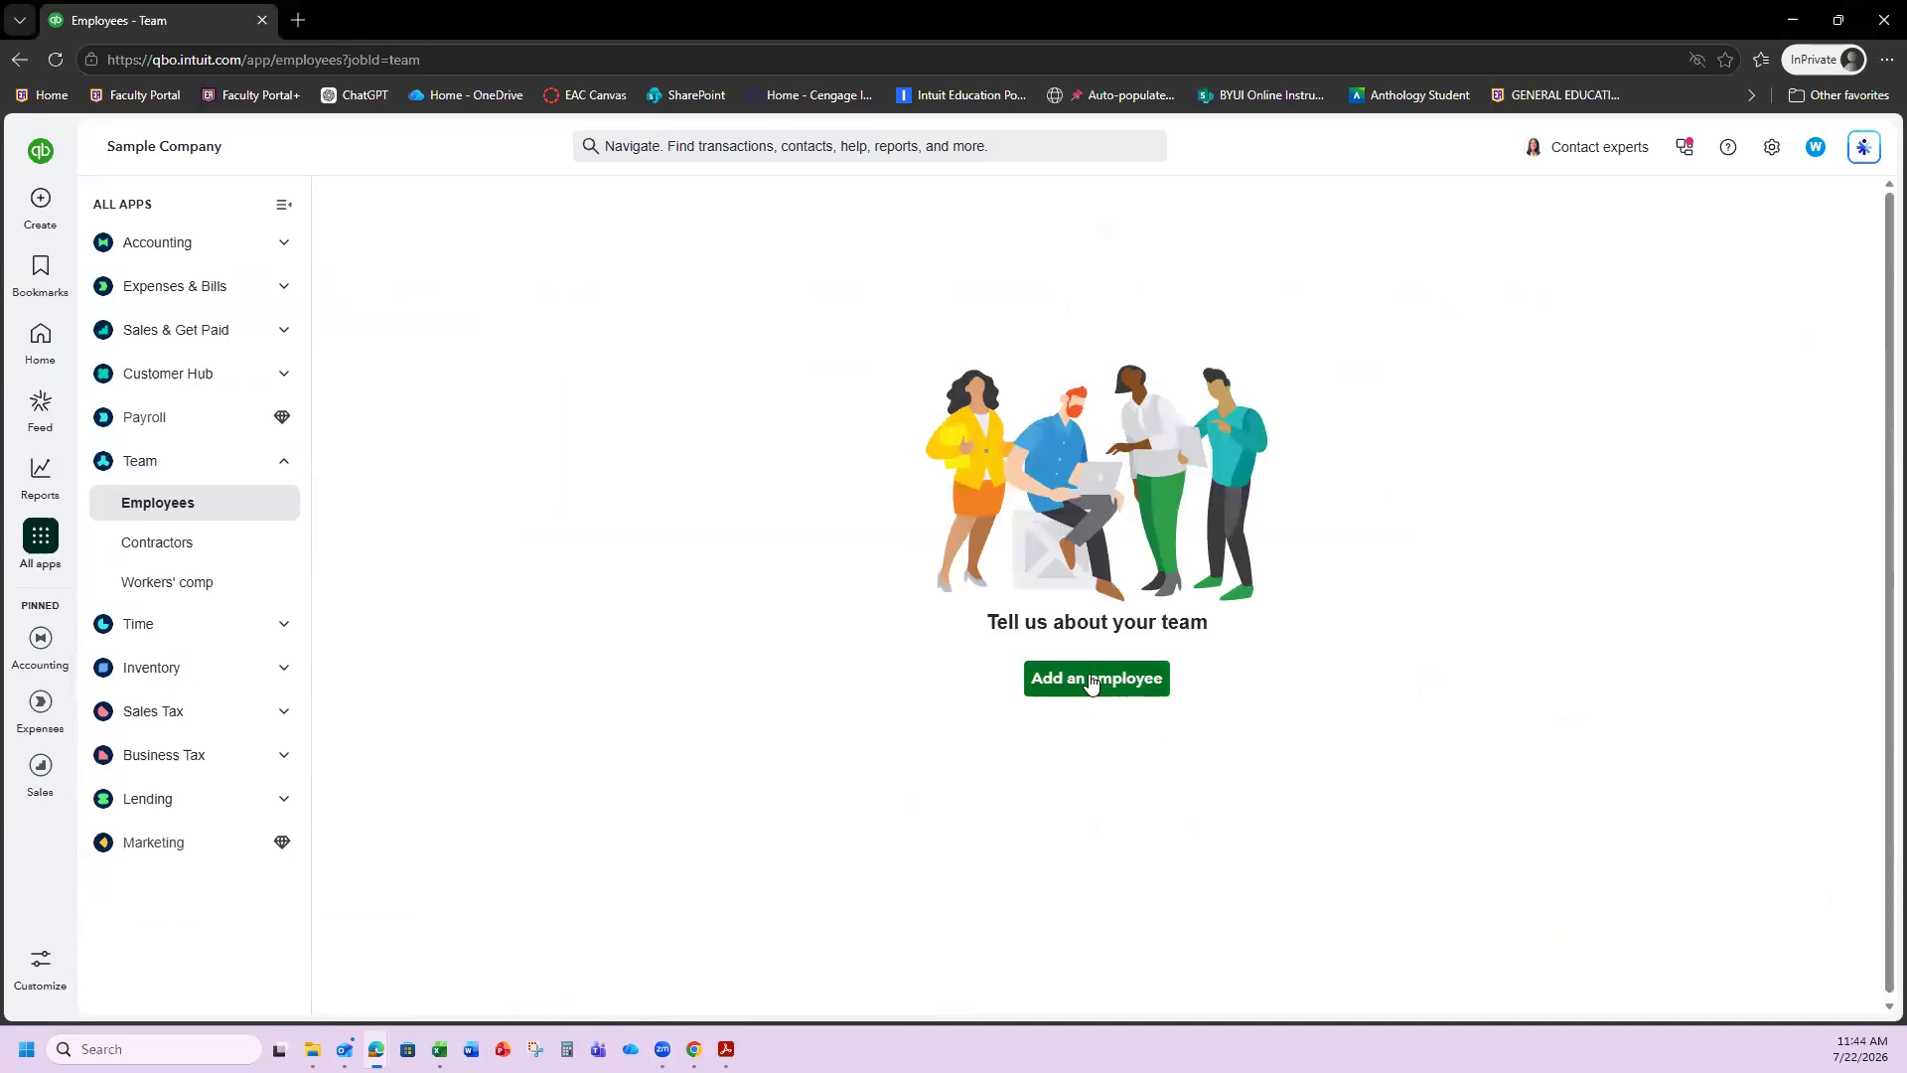
left_click(1091, 681)
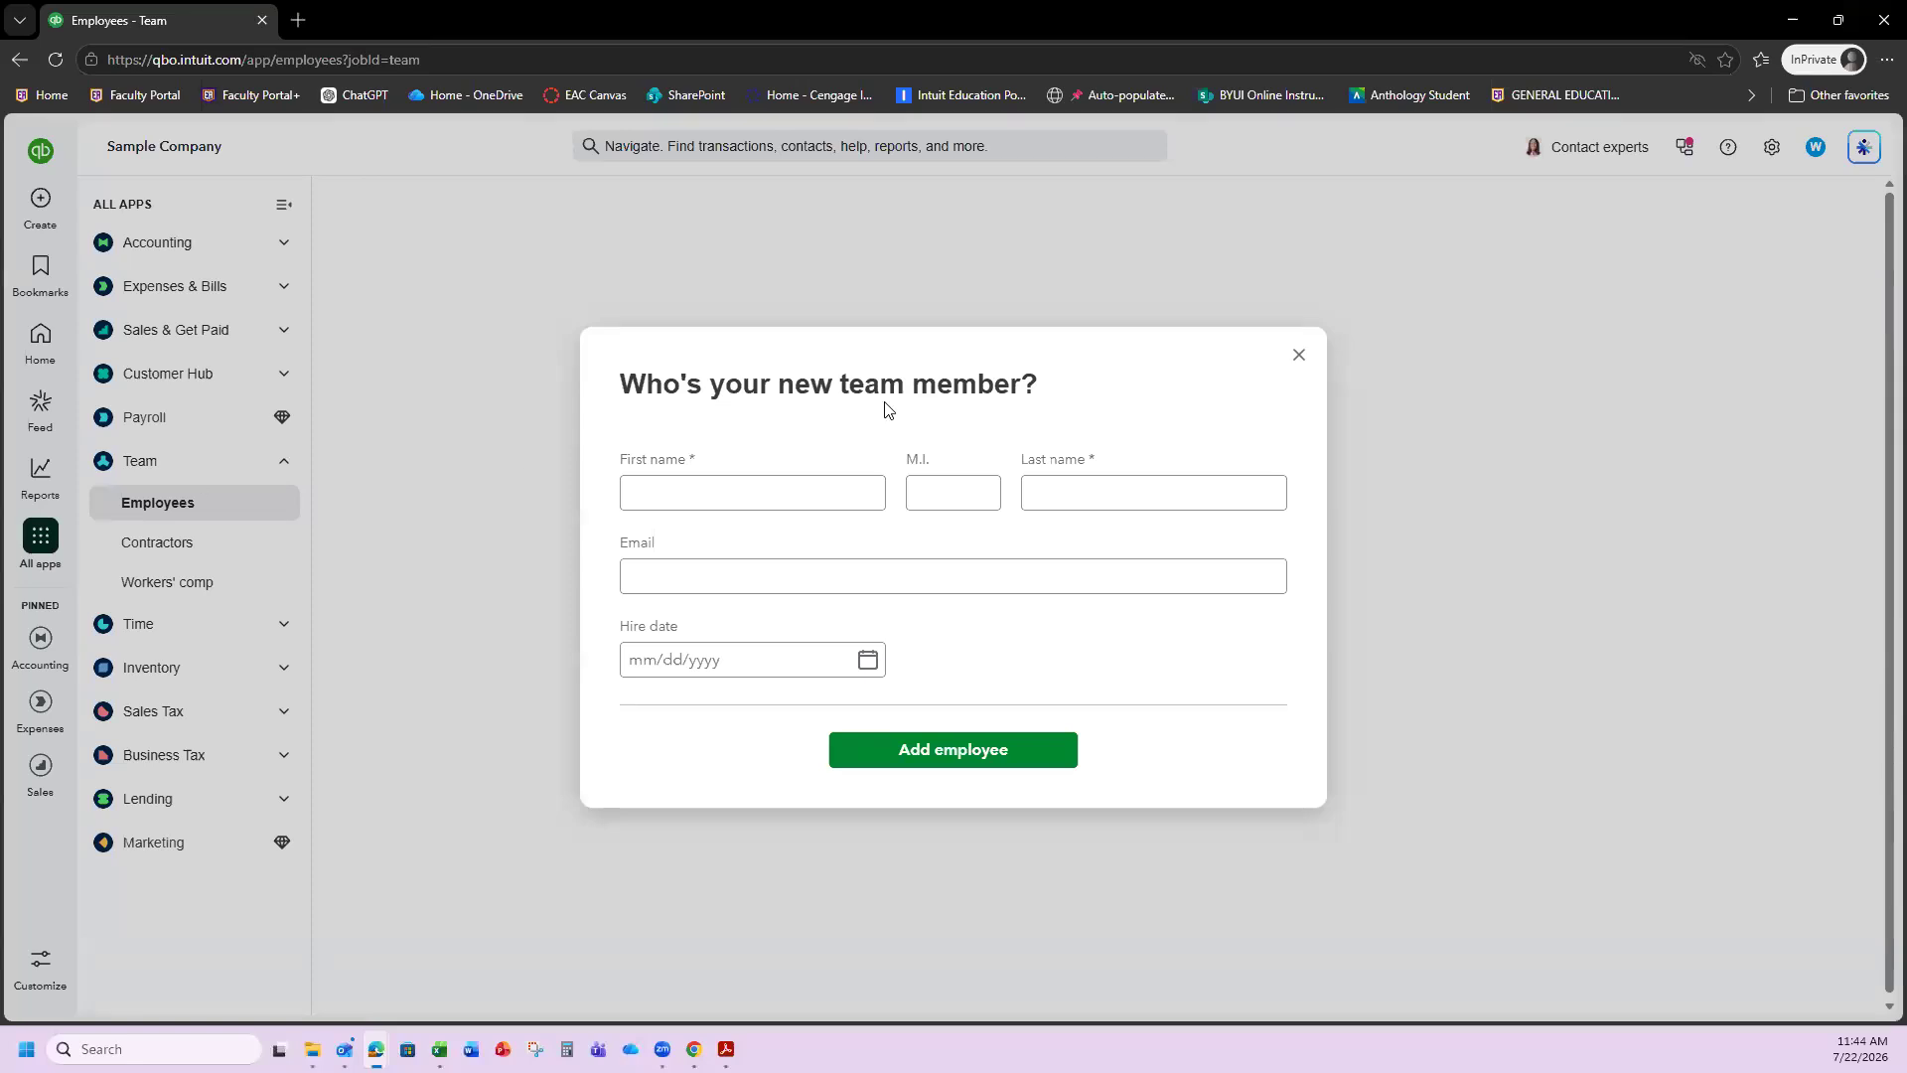
Enter the employee's first and last name, e-mail and a 07/22/2026 hire date, then save.
left_click(725, 499)
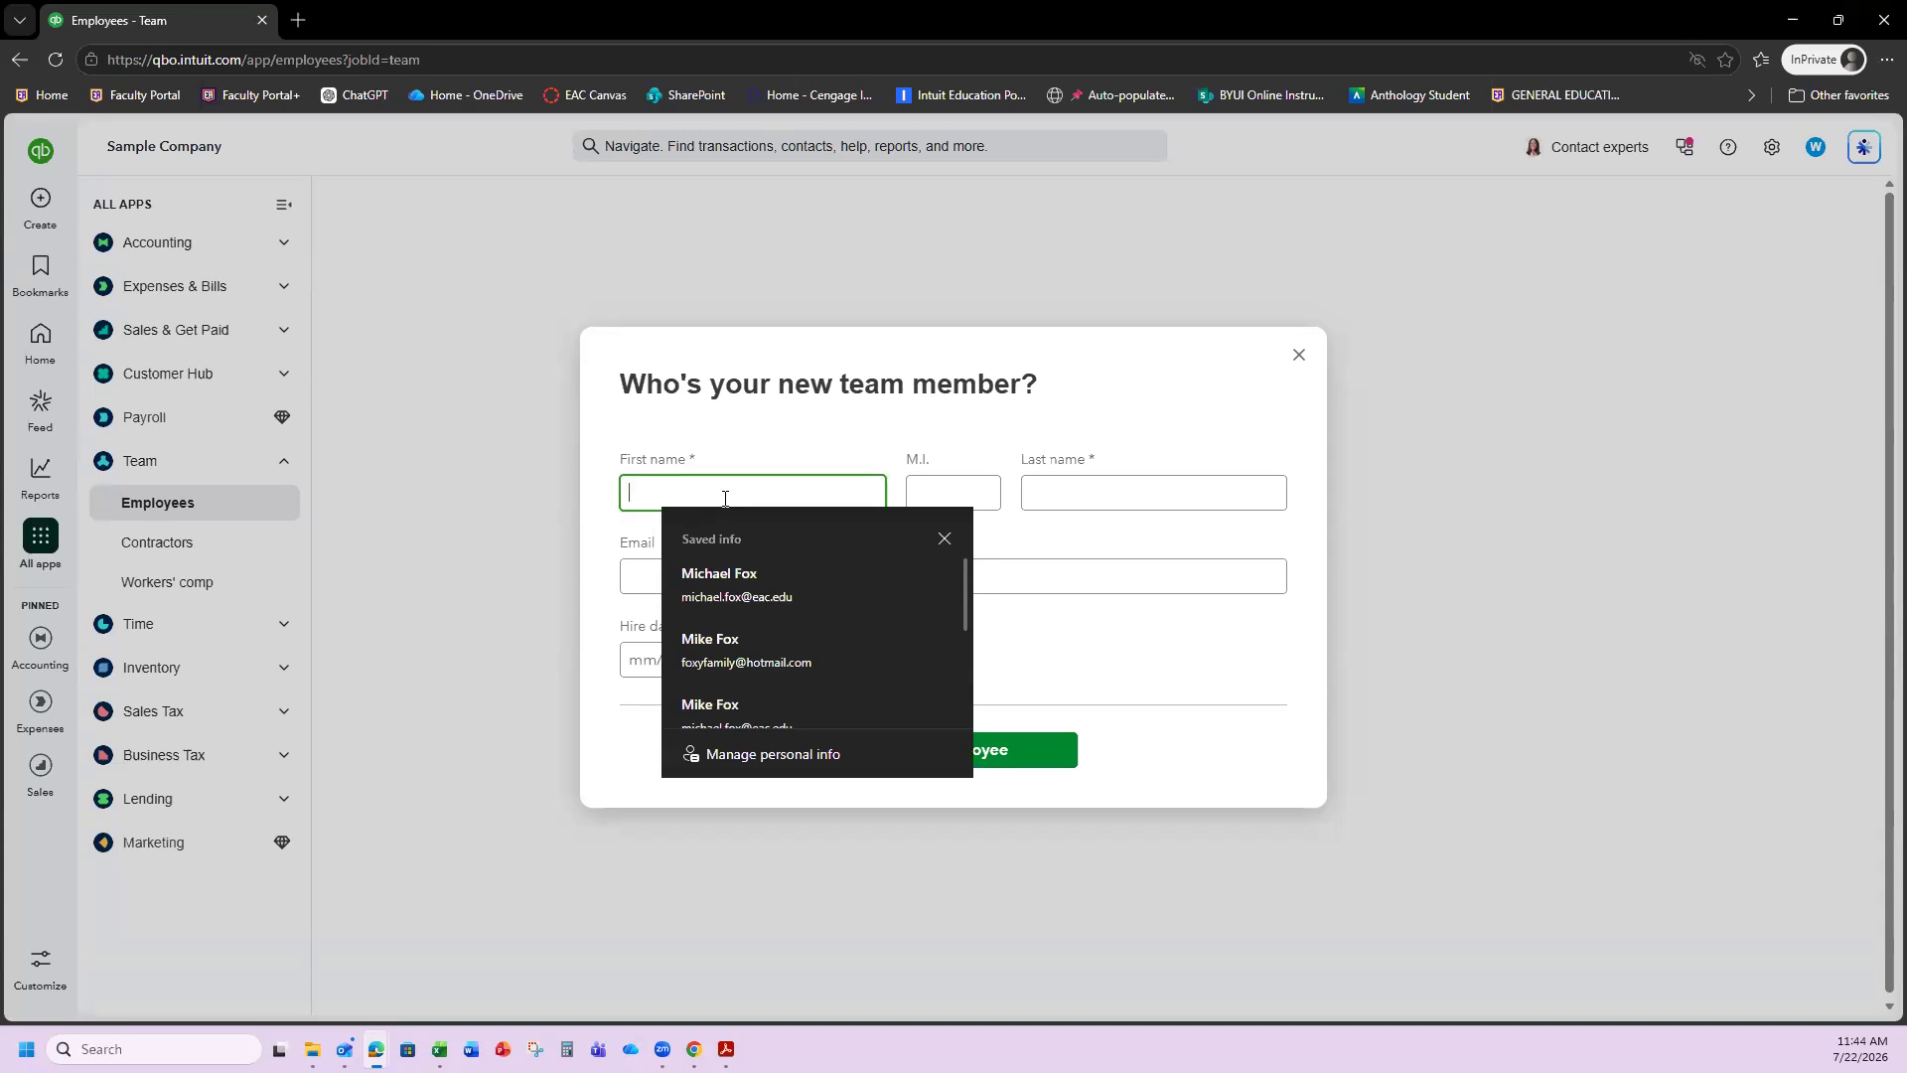
key("Tab")
key("Tab")
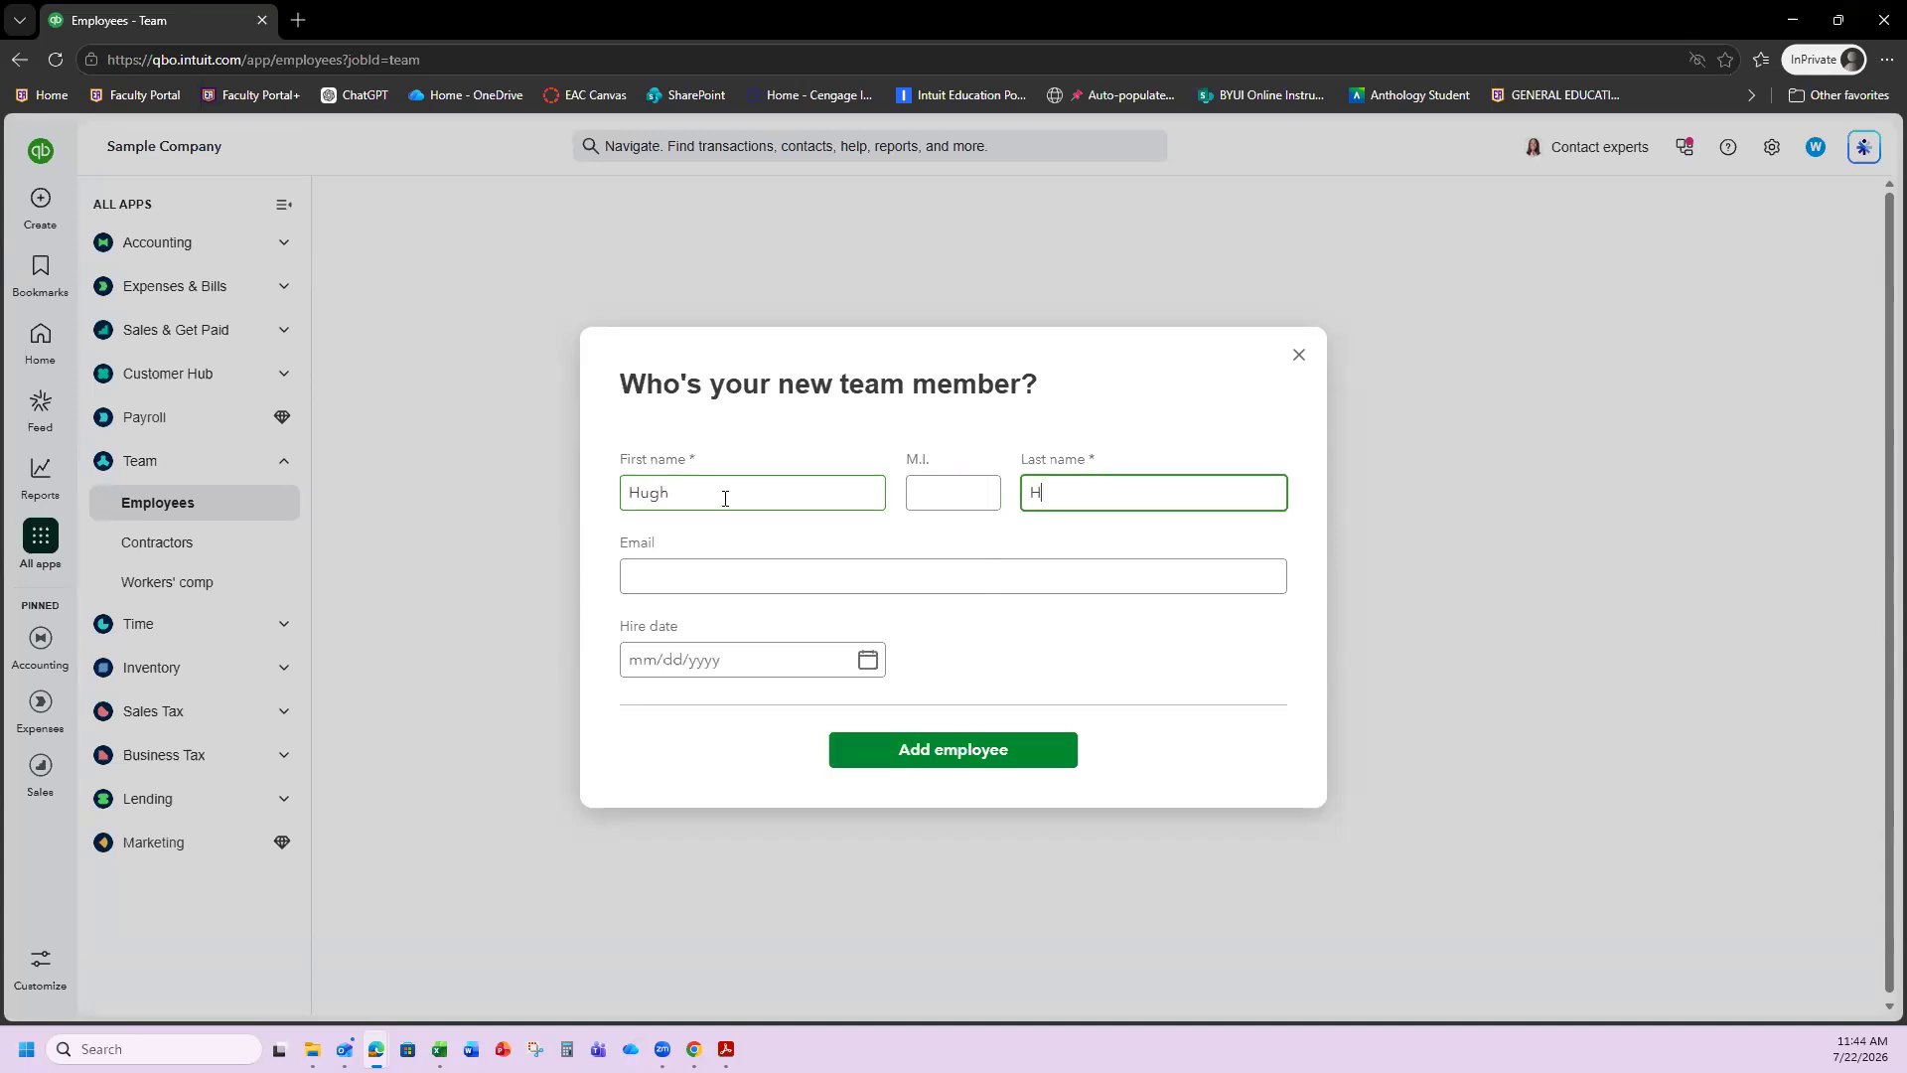
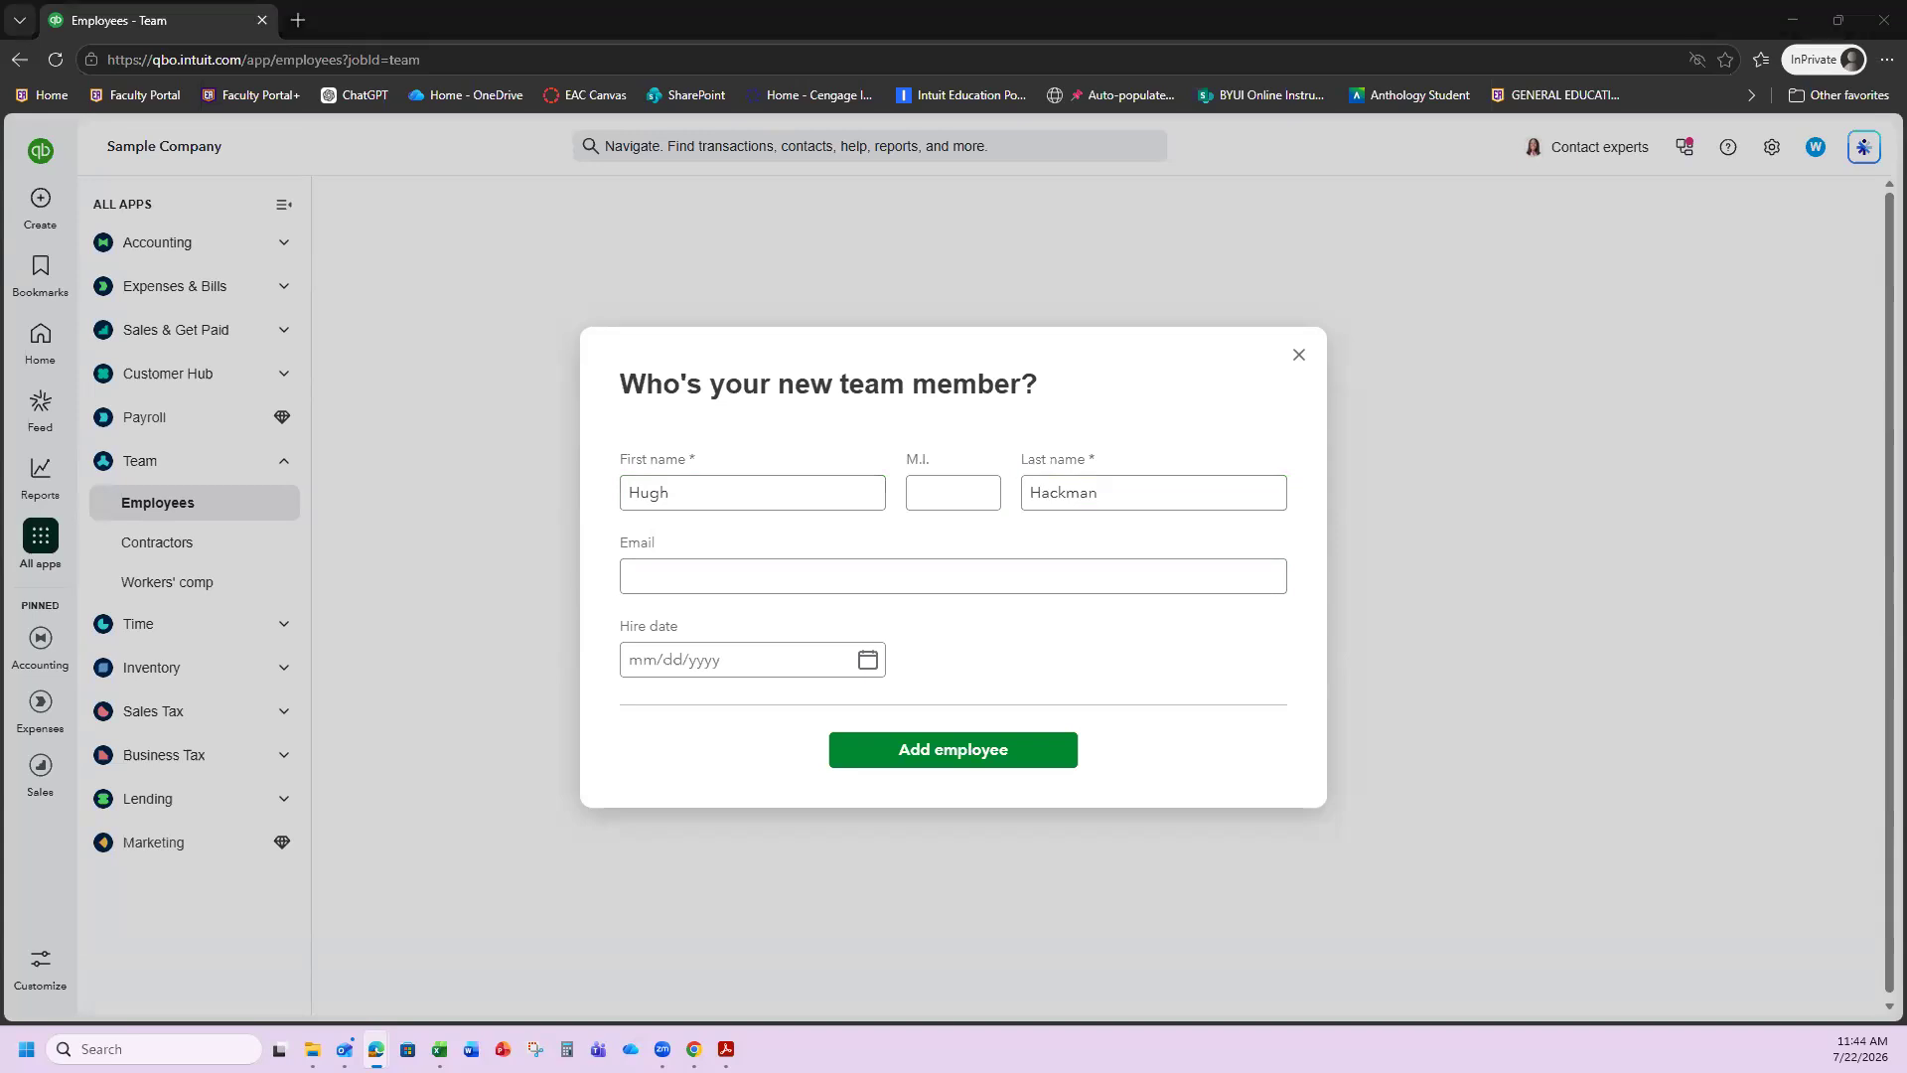
left_click(640, 568)
key("ctrl+v")
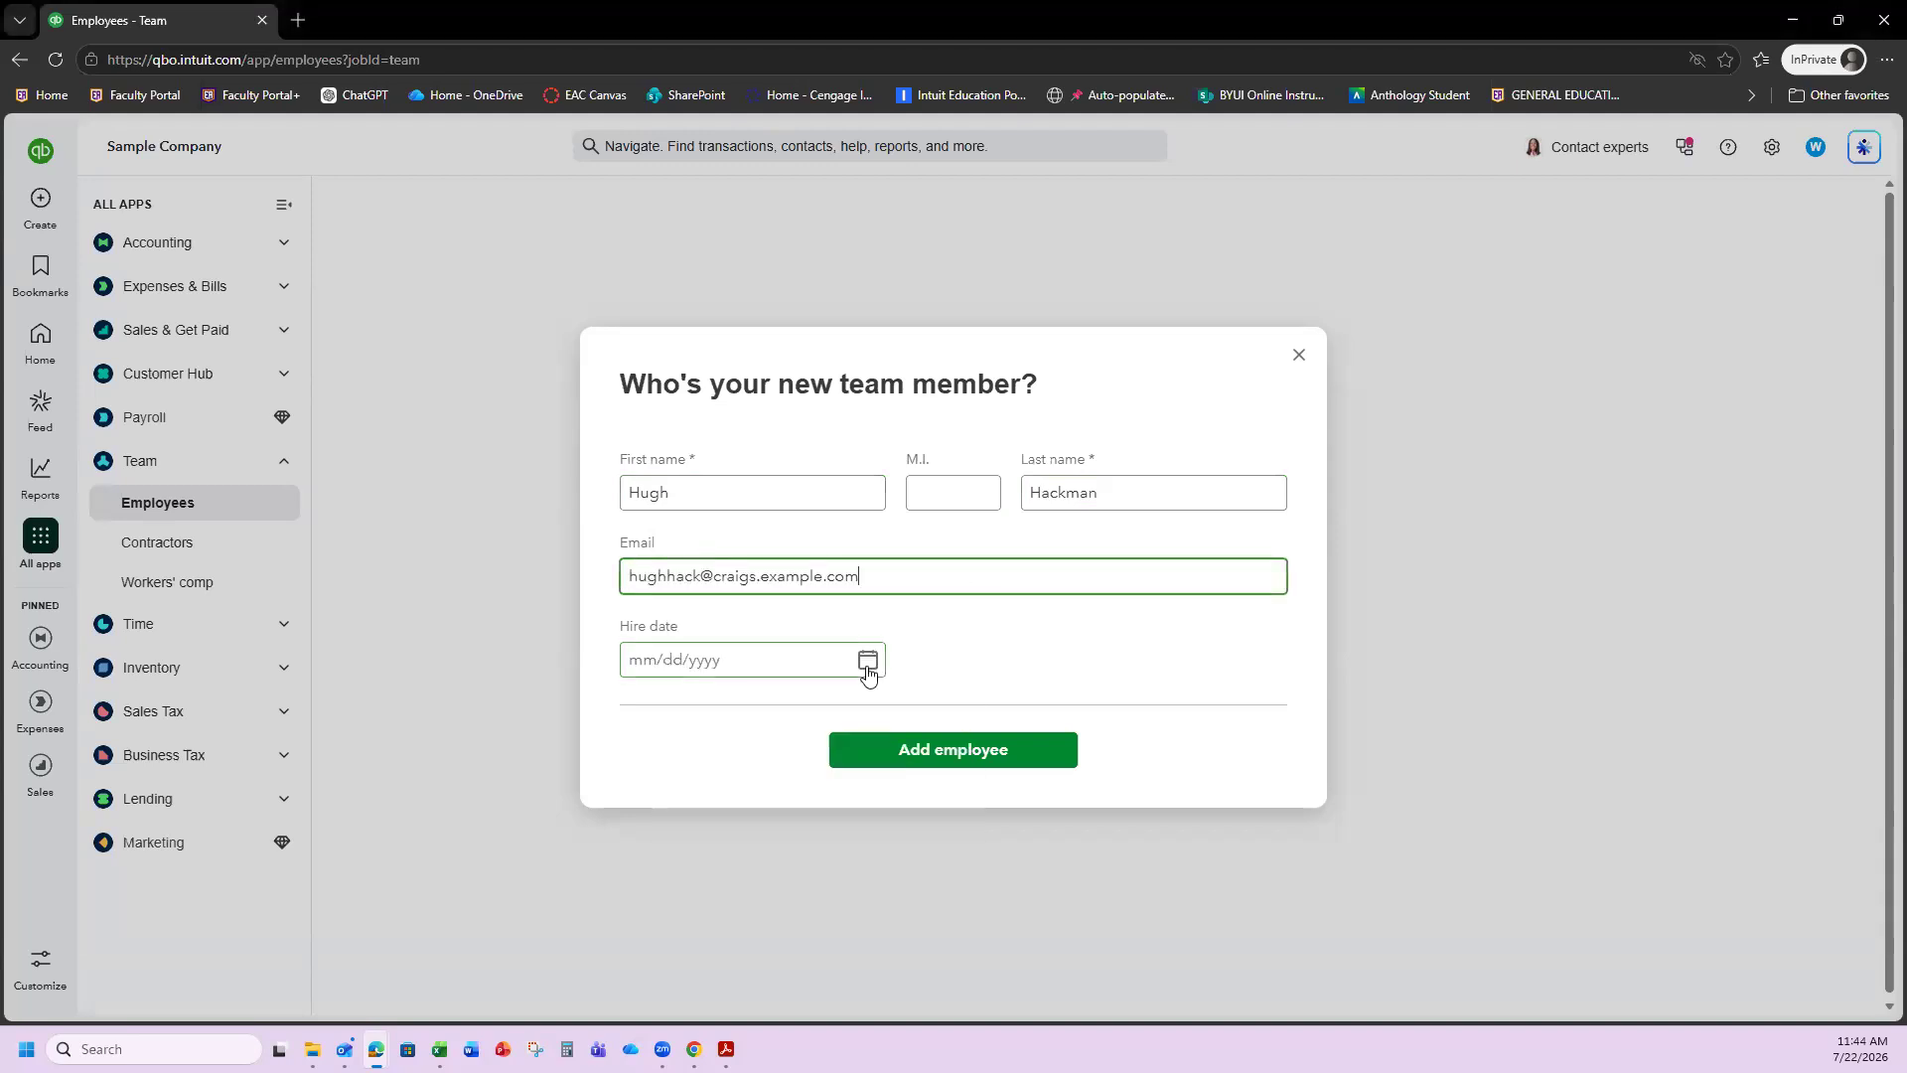
left_click(868, 659)
left_click(740, 874)
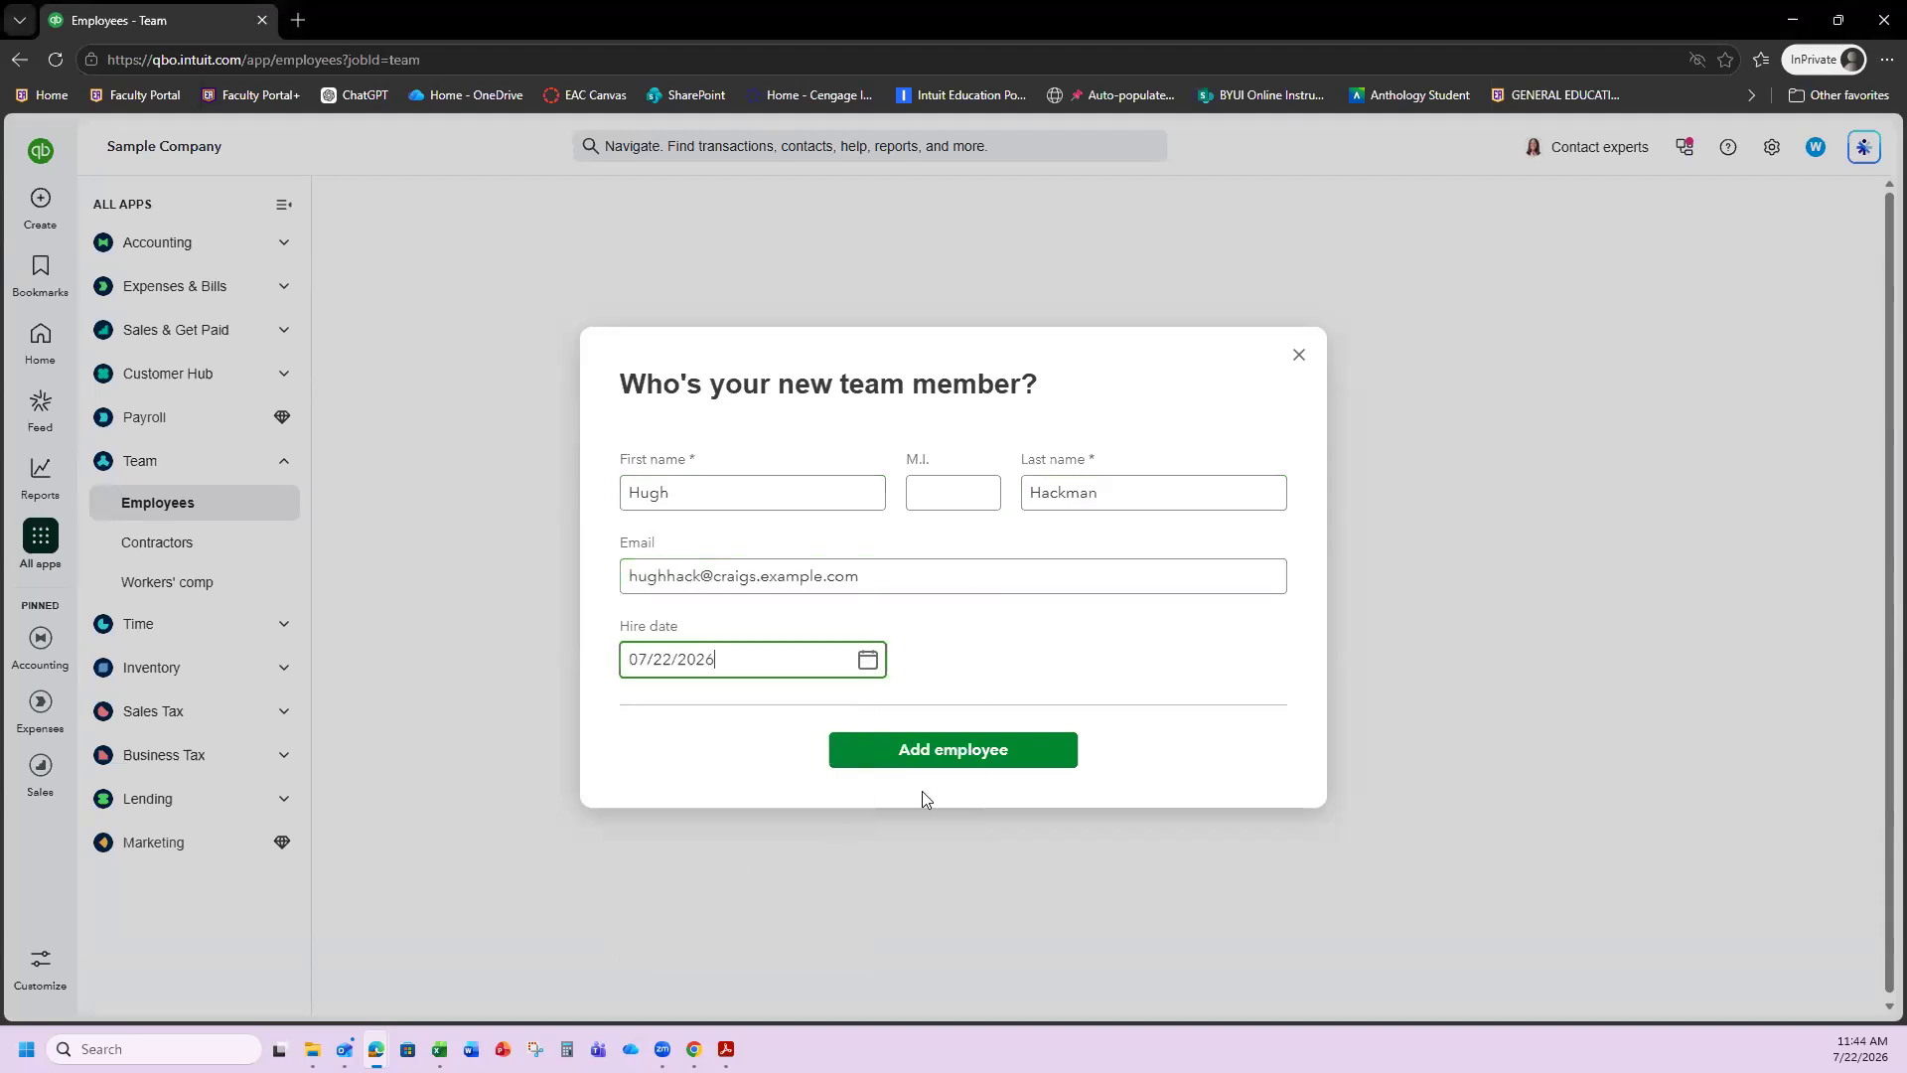
left_click(950, 751)
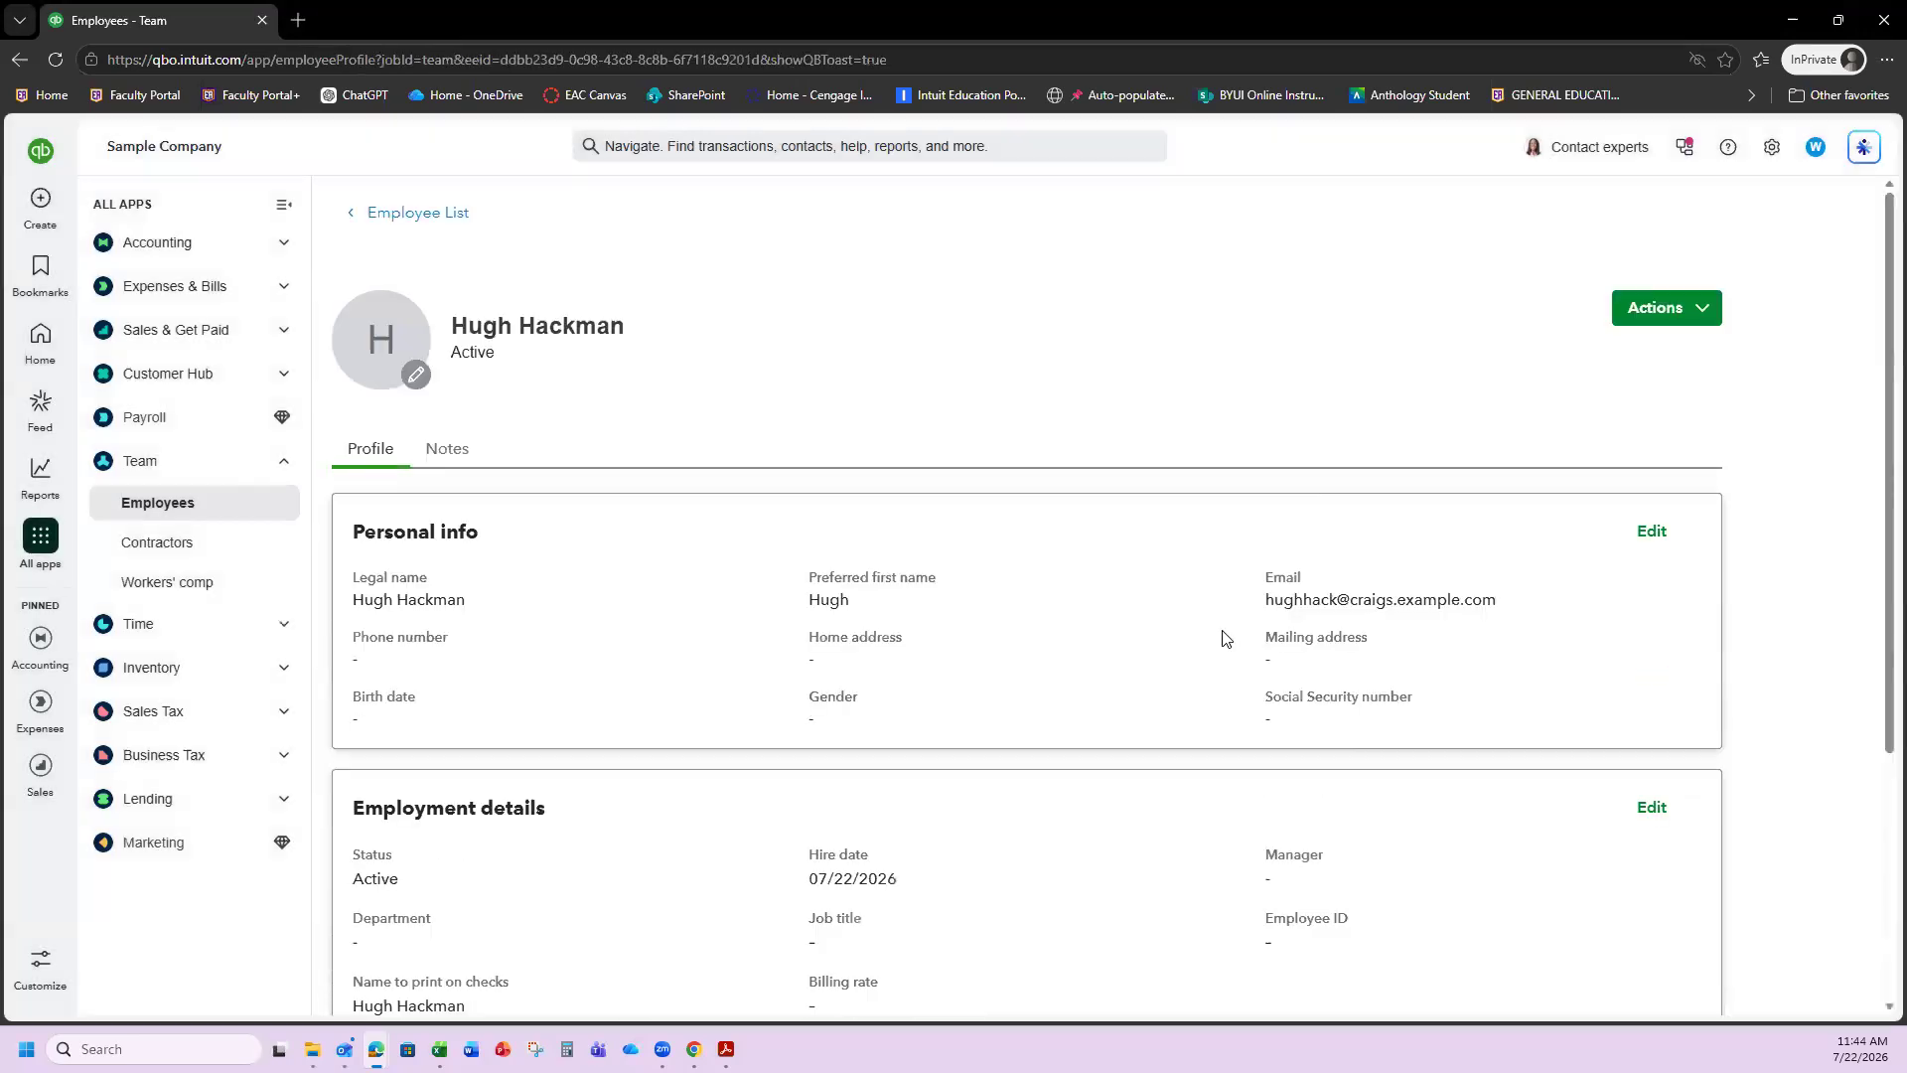
Review the new employee's profile details and bring up the Create menu.
scroll(690, 705, "down", 2)
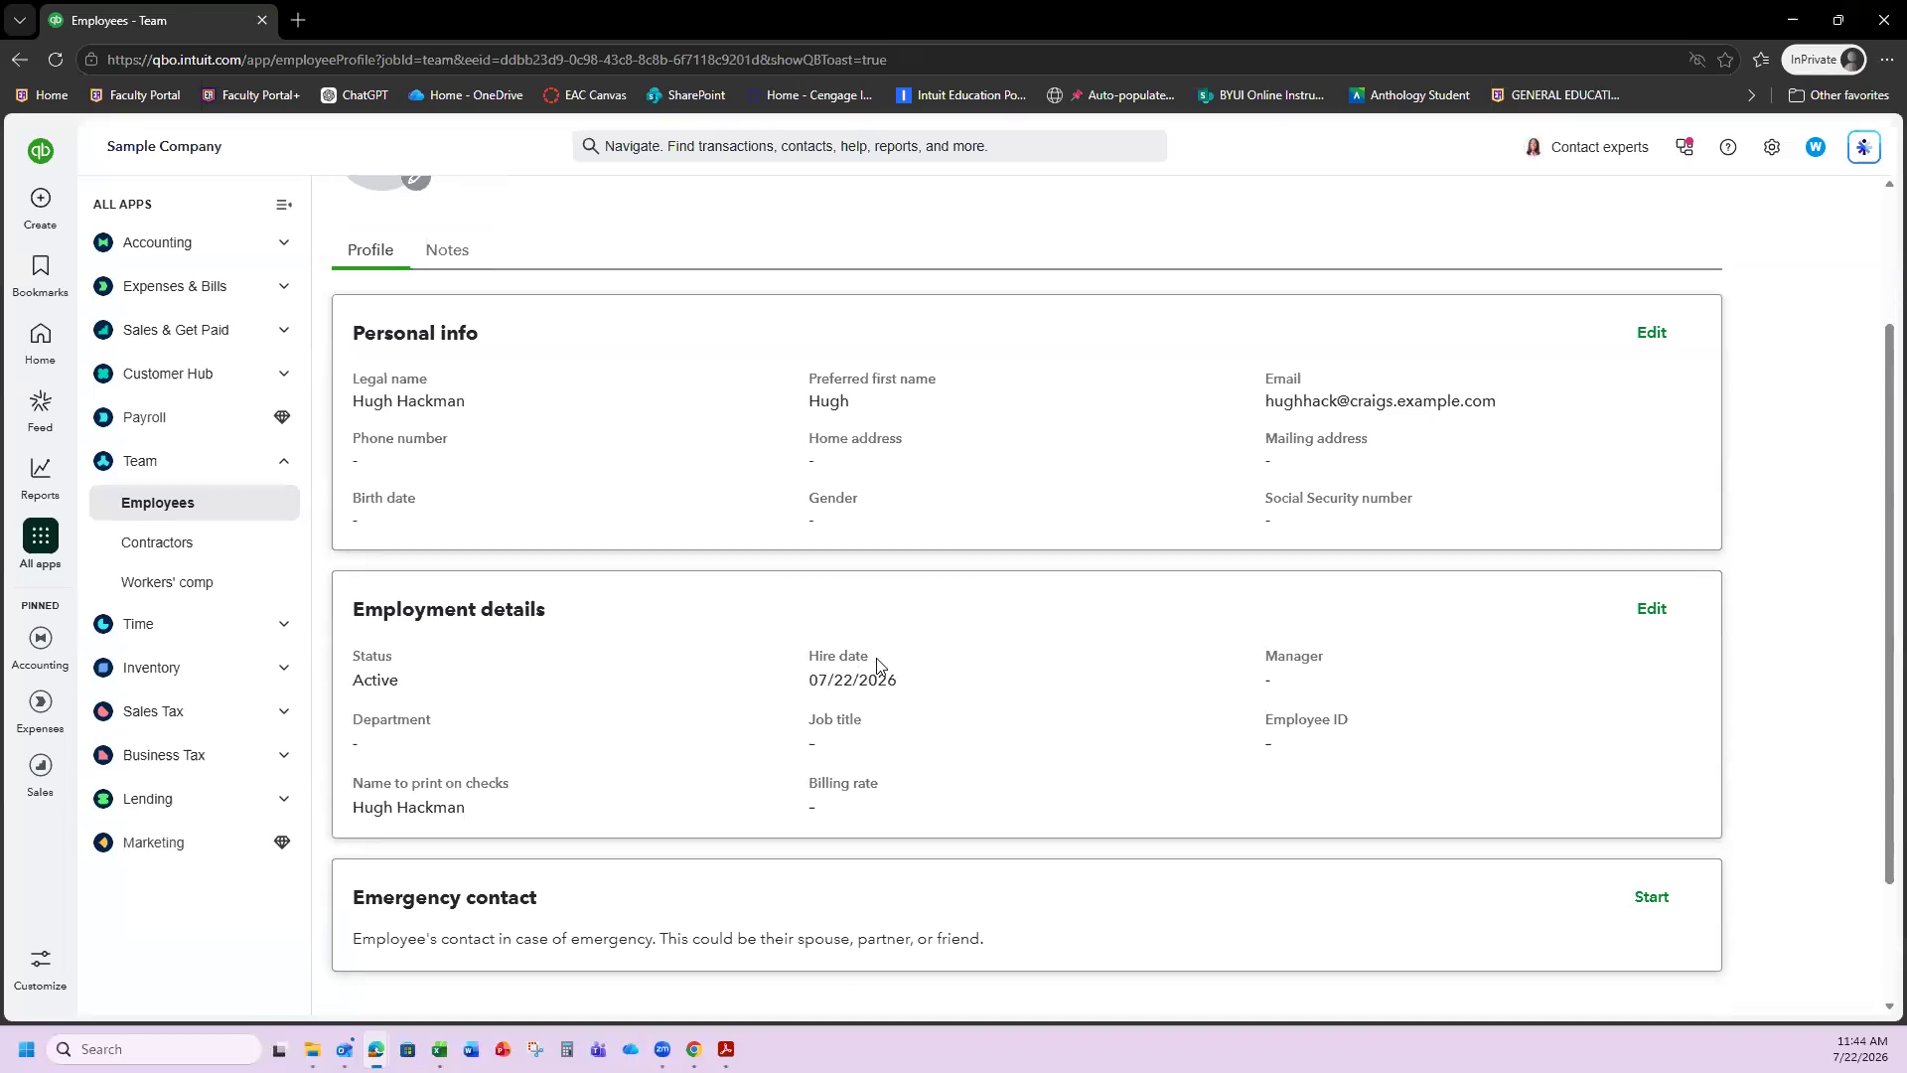
scroll(804, 743, "down", 1)
scroll(804, 743, "down", 1)
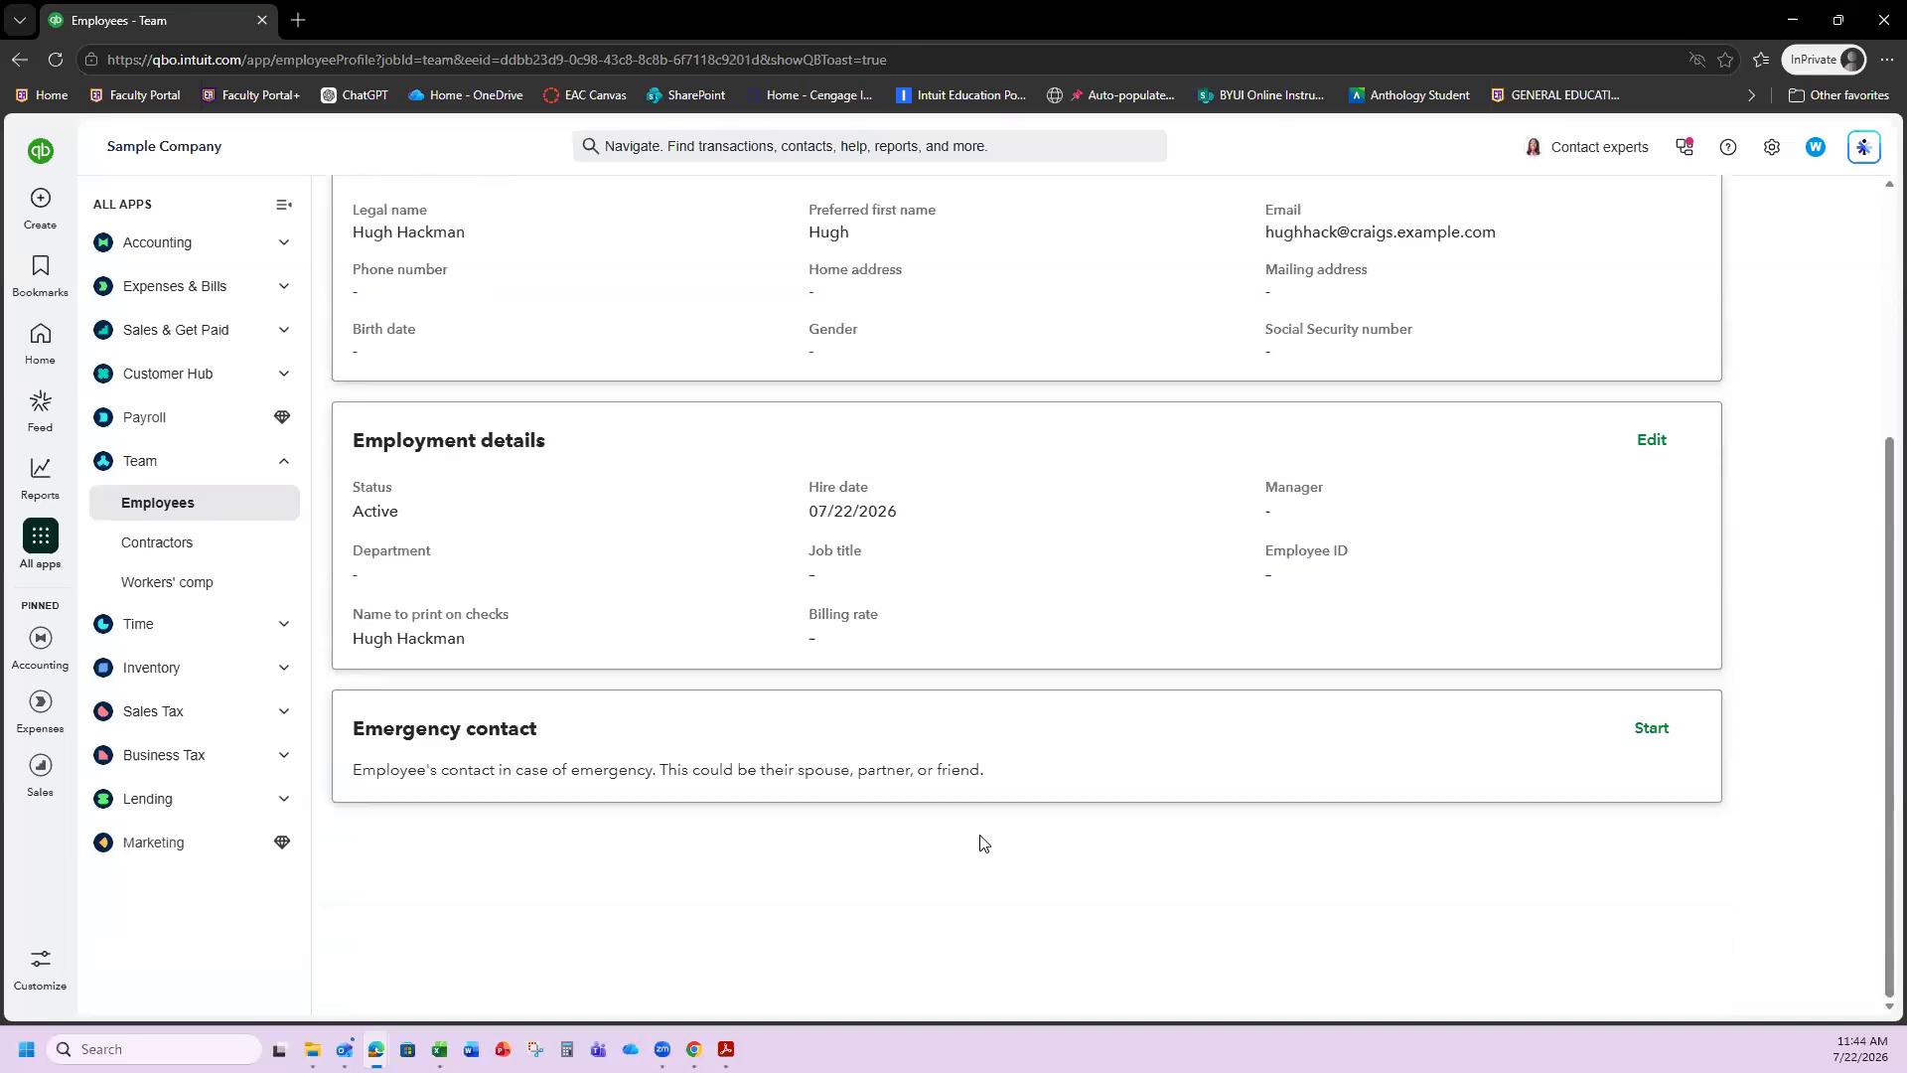
scroll(983, 841, "up", 2)
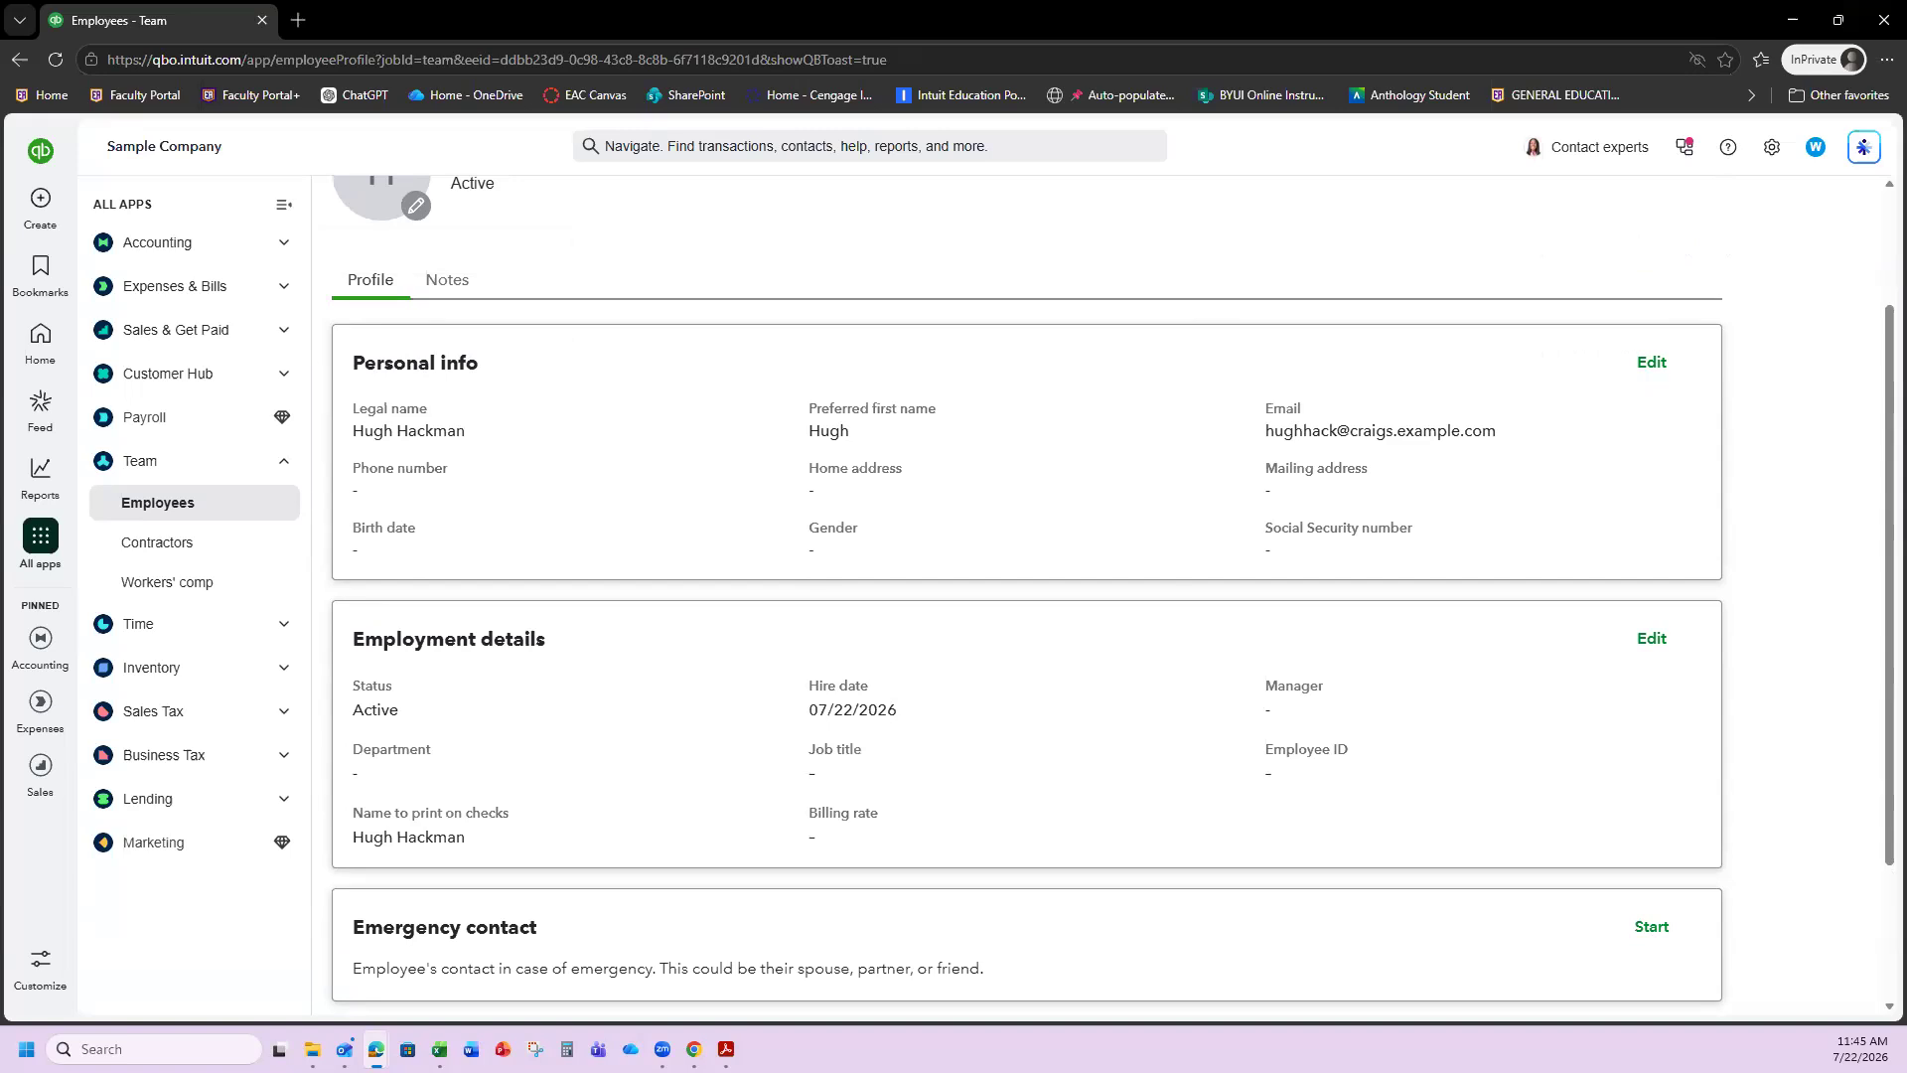
mouse_move(38, 646)
mouse_move(45, 207)
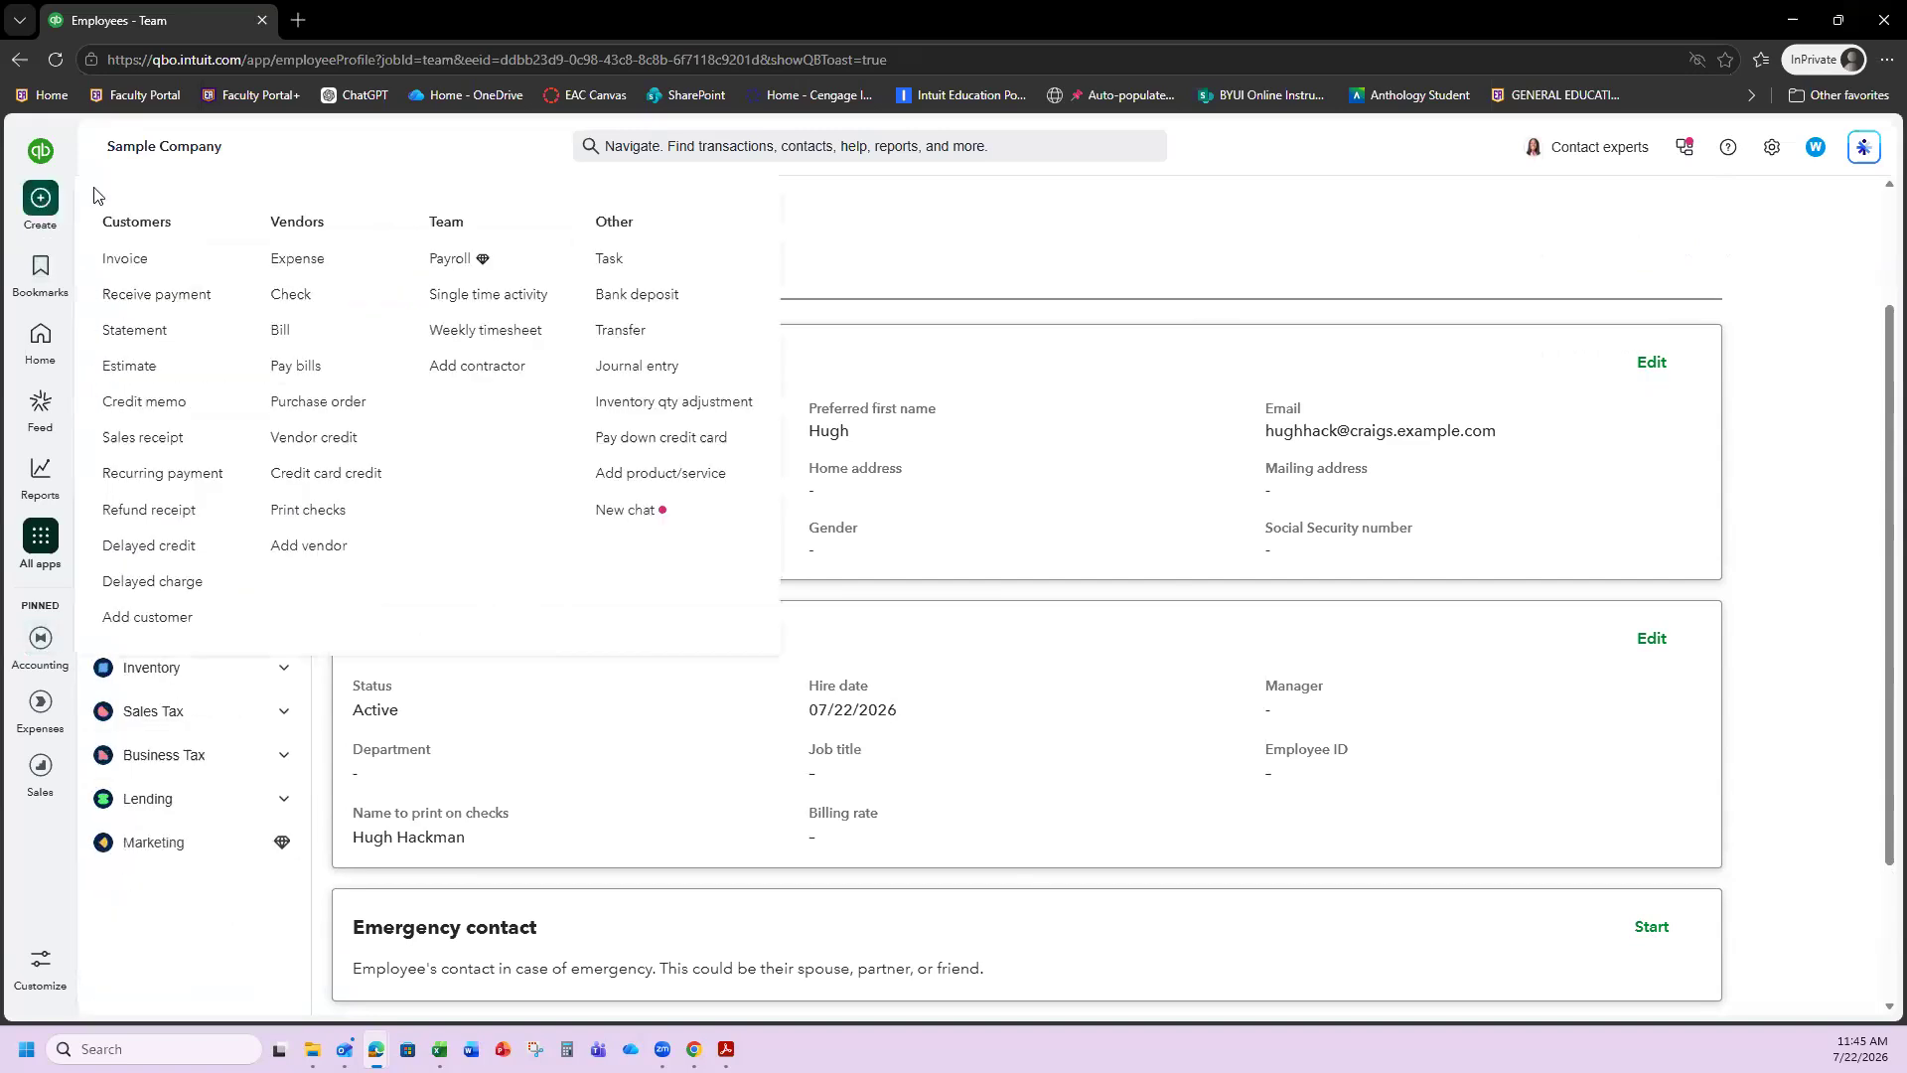
Write a new Check #71 from Checking with the new employee as payee.
left_click(283, 297)
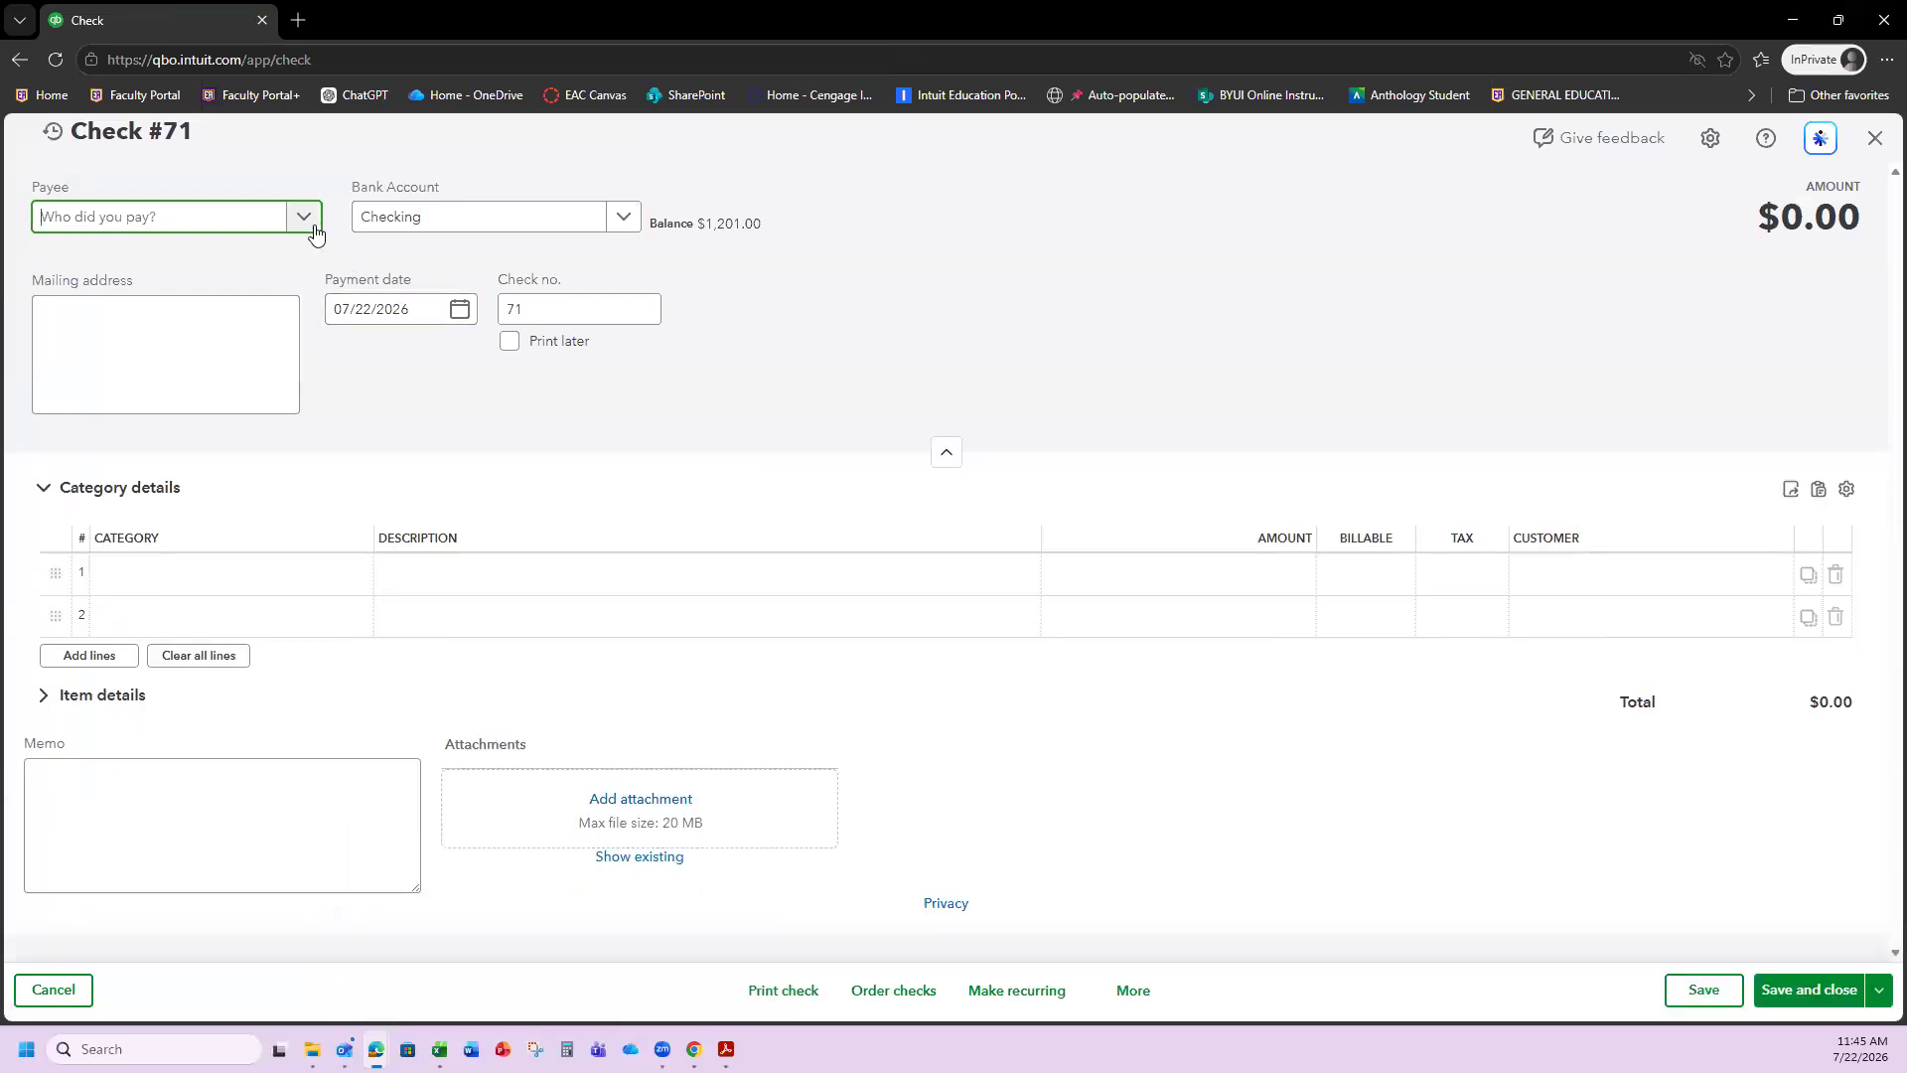
left_click(305, 220)
scroll(246, 345, "down", 15)
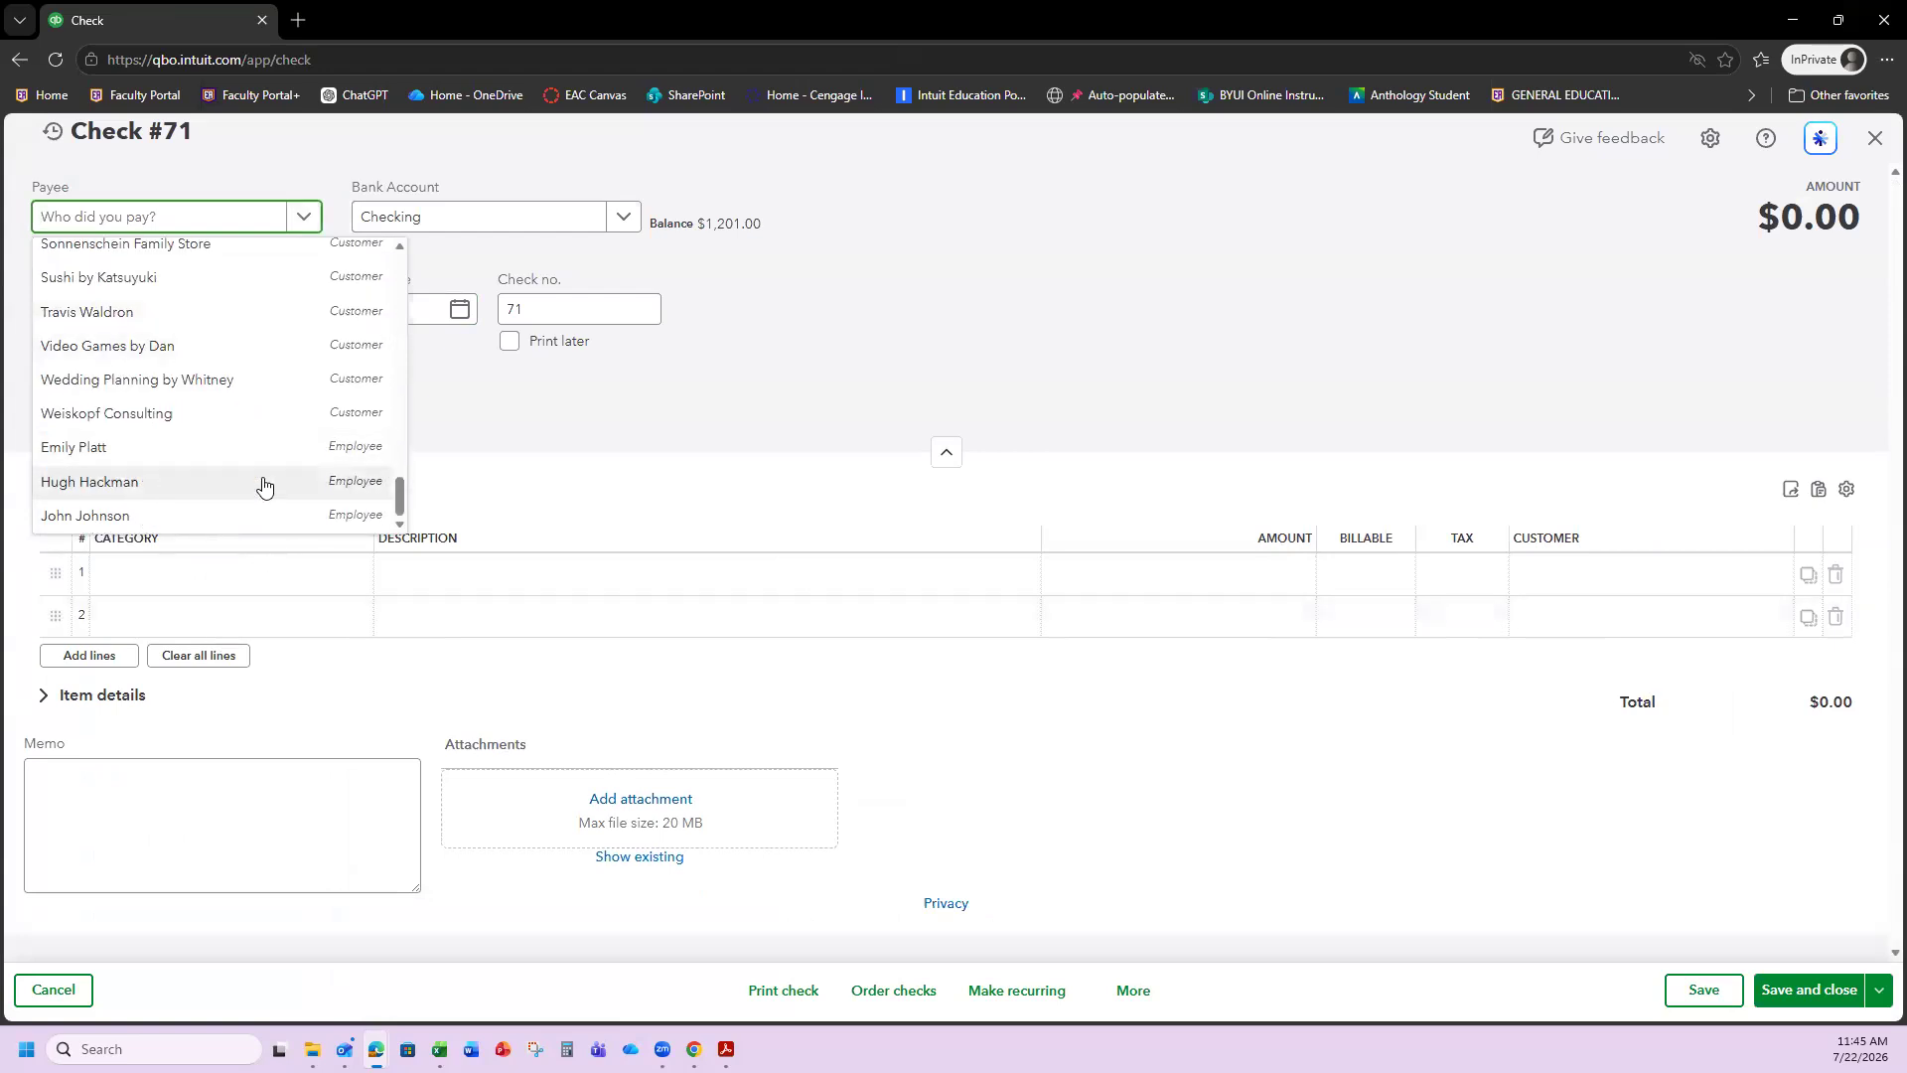
left_click(264, 482)
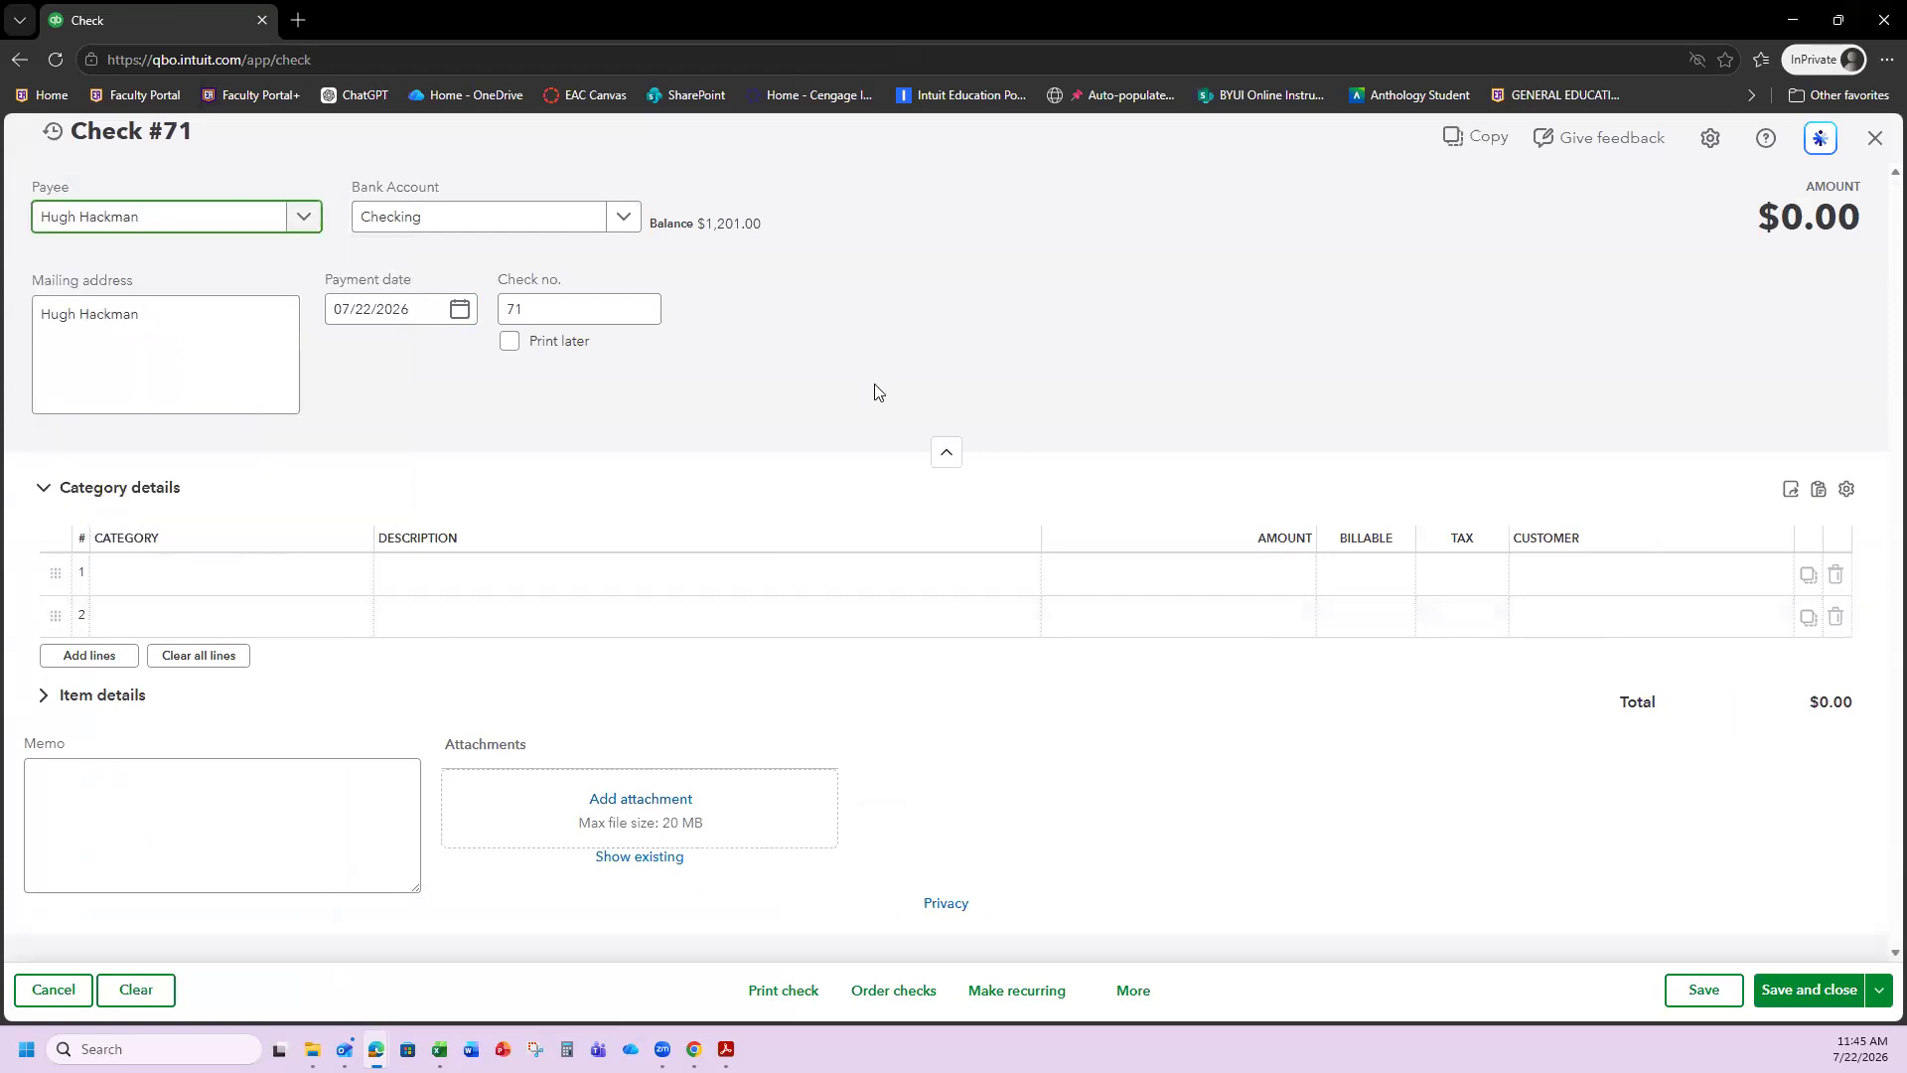
left_click(301, 468)
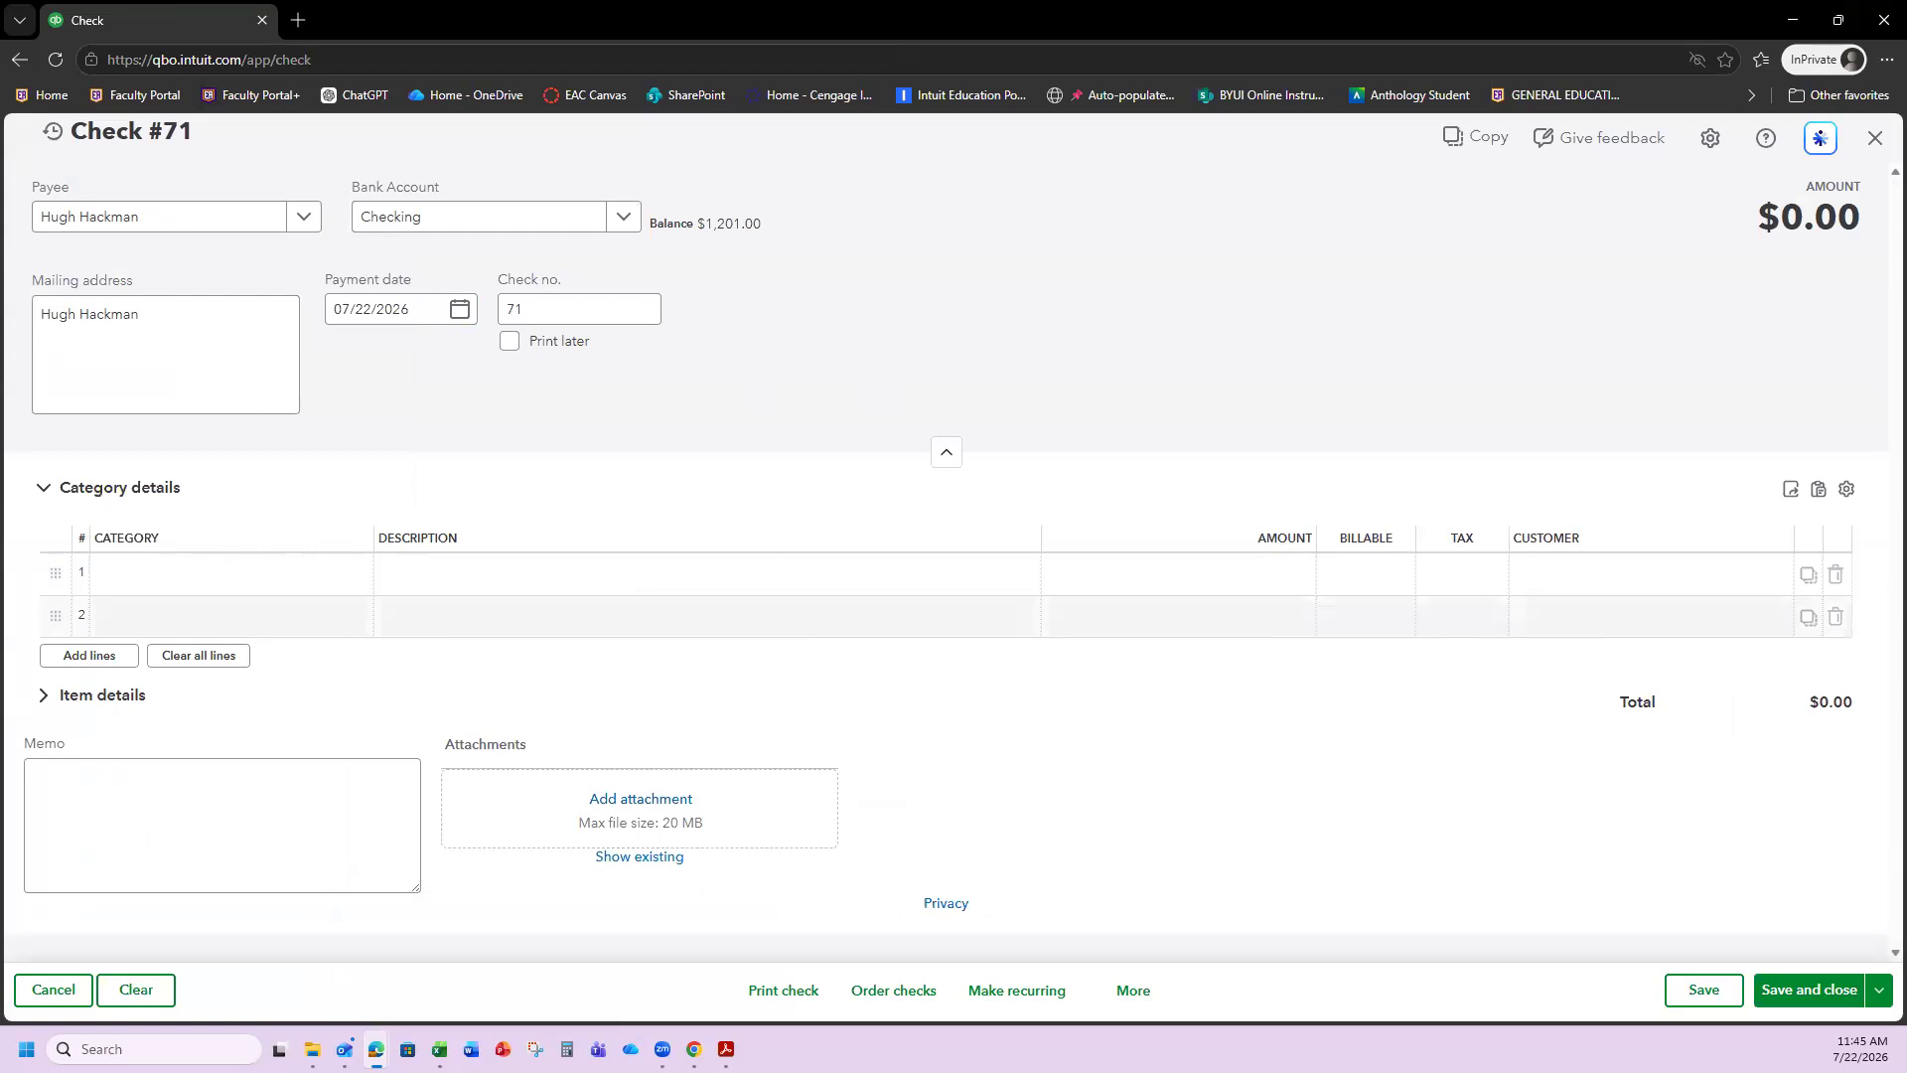
left_click(144, 575)
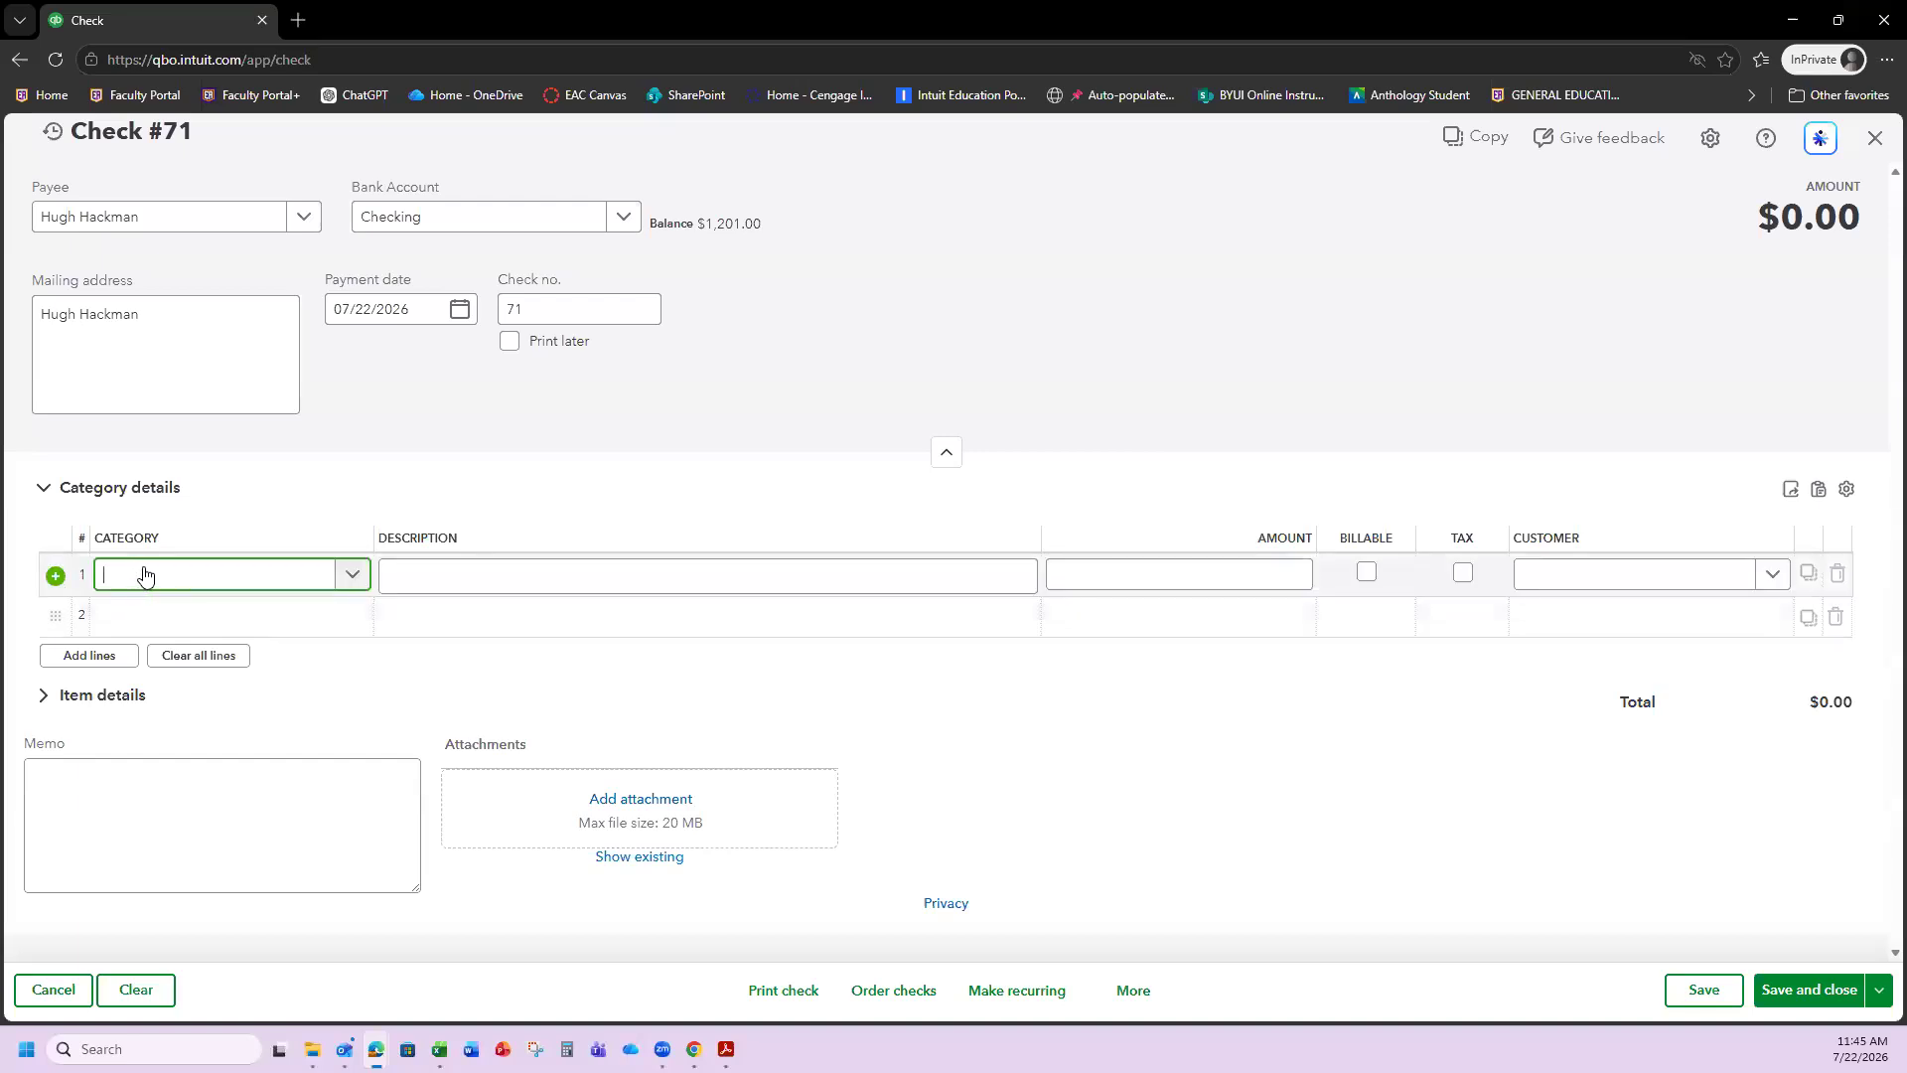
Create a Payroll Wages Expense account (Expenses / Payroll Expenses) as line 1's category.
type("Payroll Wages E")
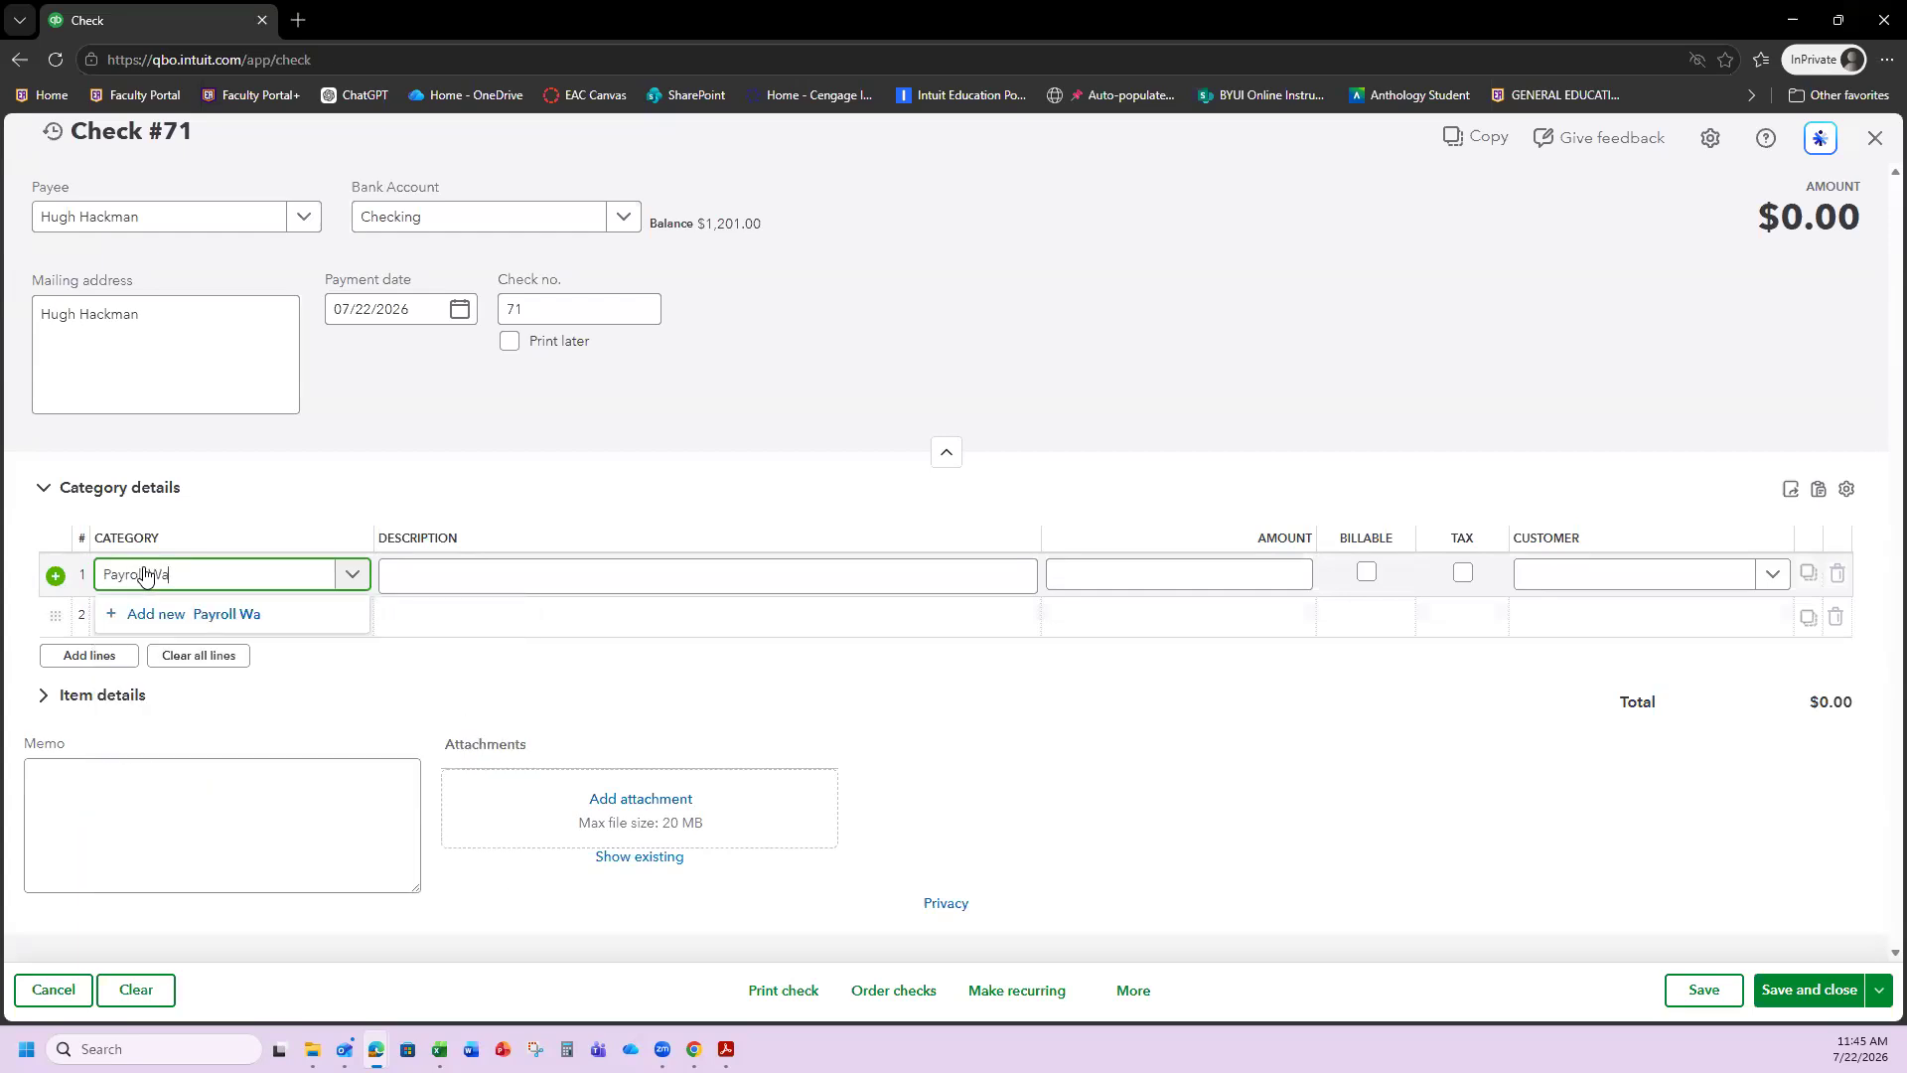
type("xpense")
left_click(212, 614)
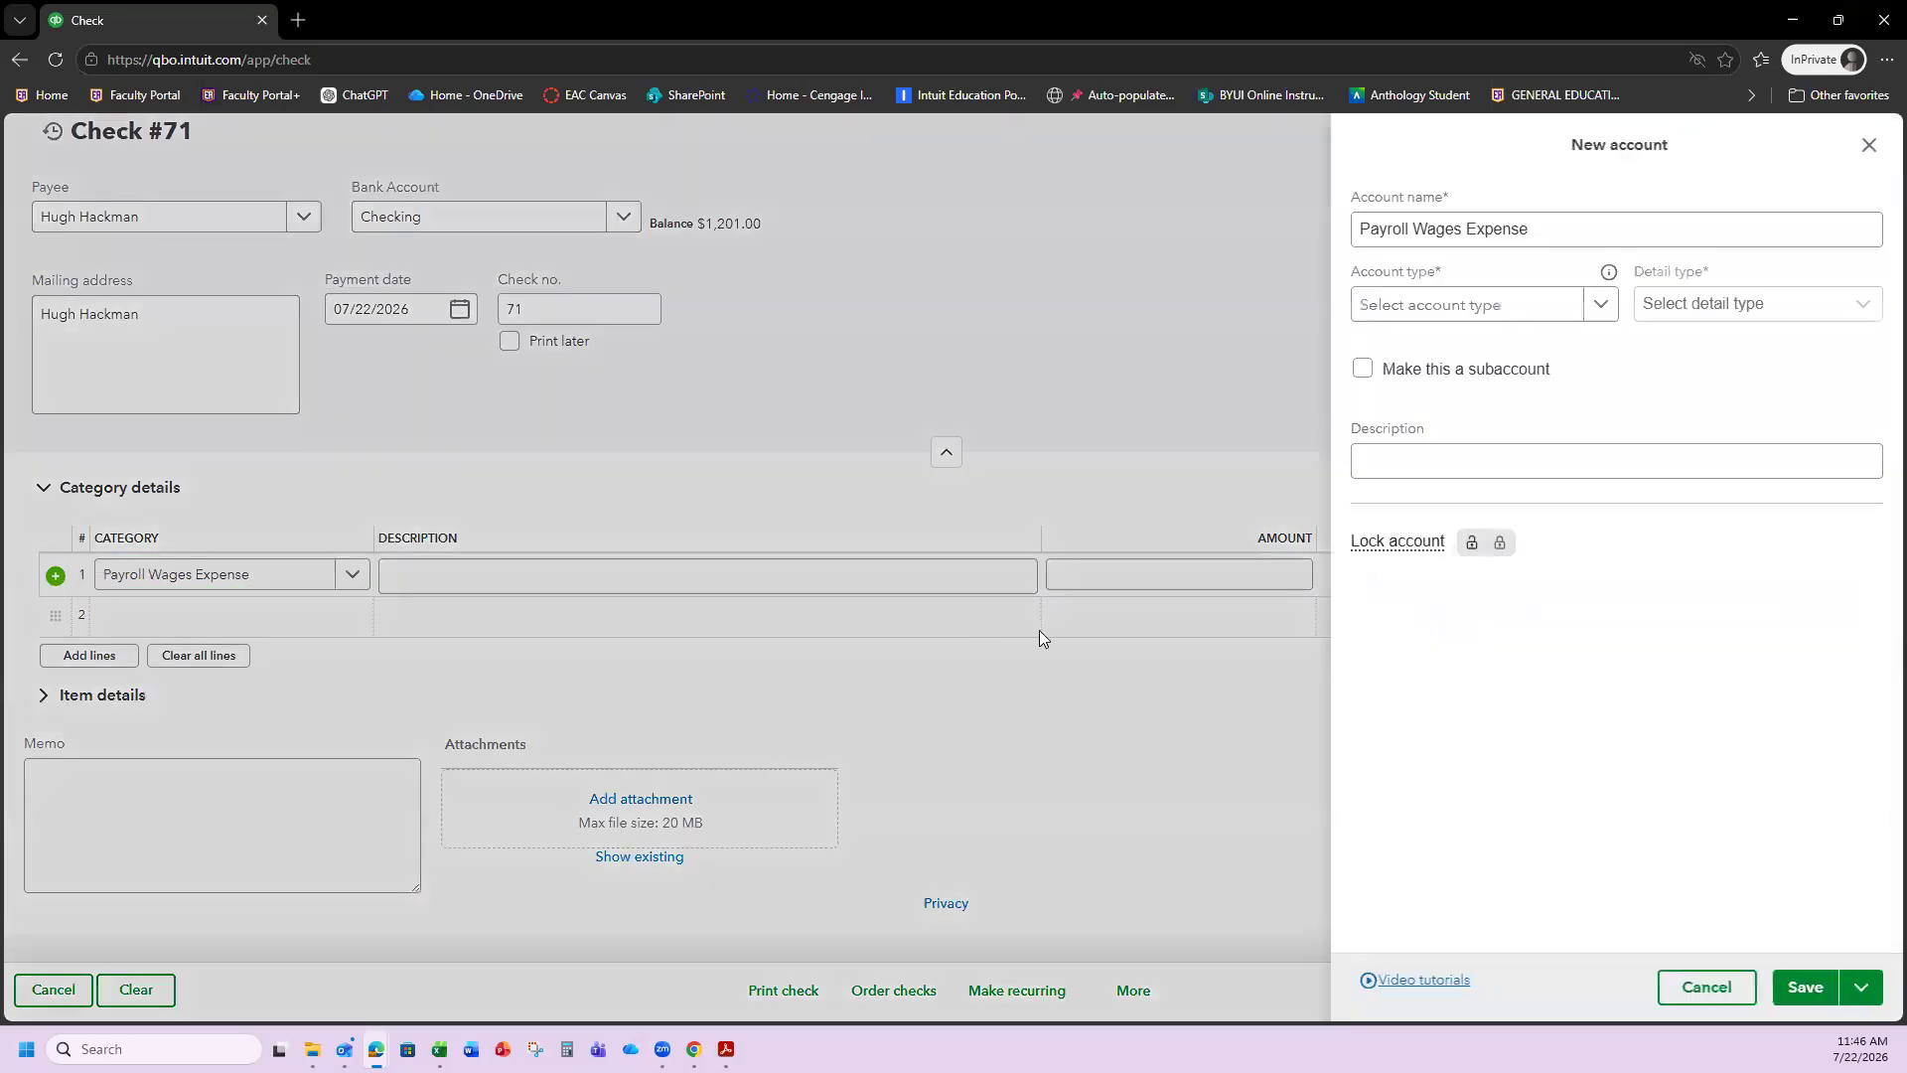
left_click(1598, 306)
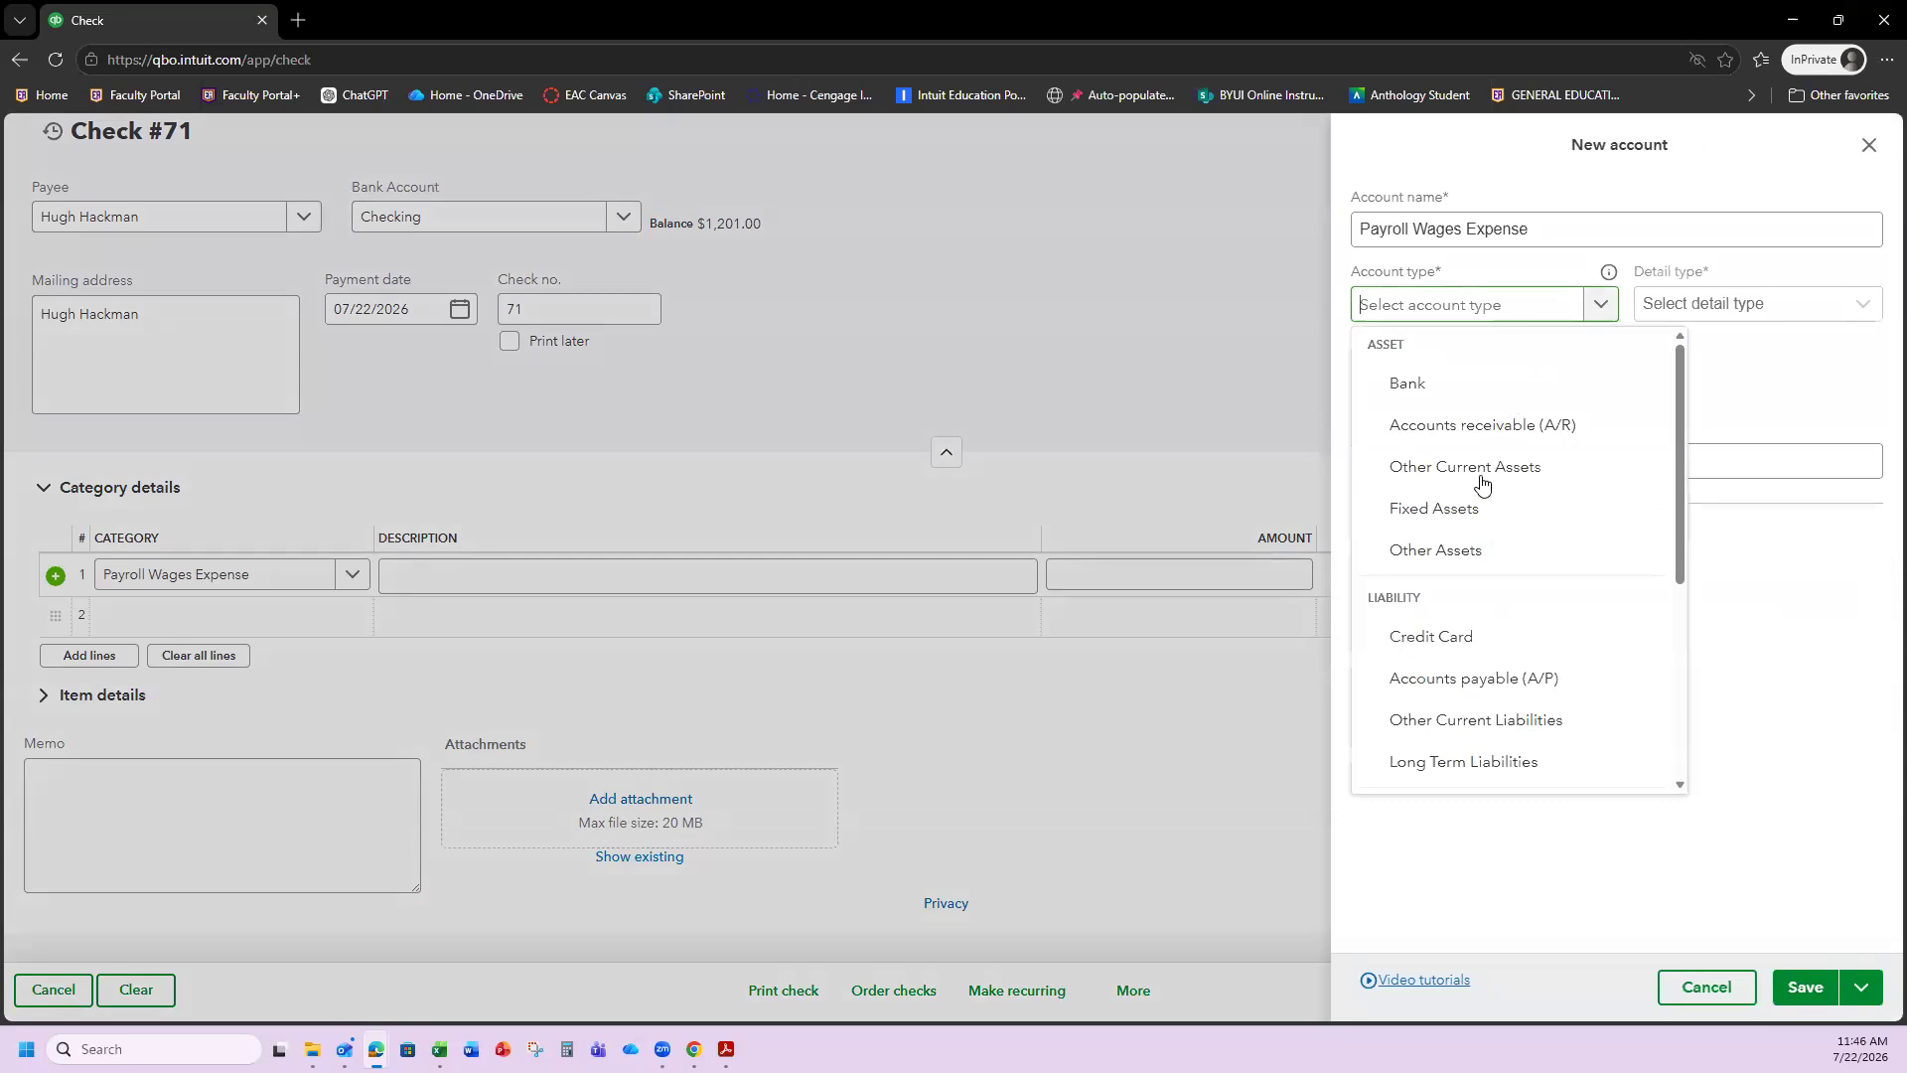
scroll(1460, 541, "down", 3)
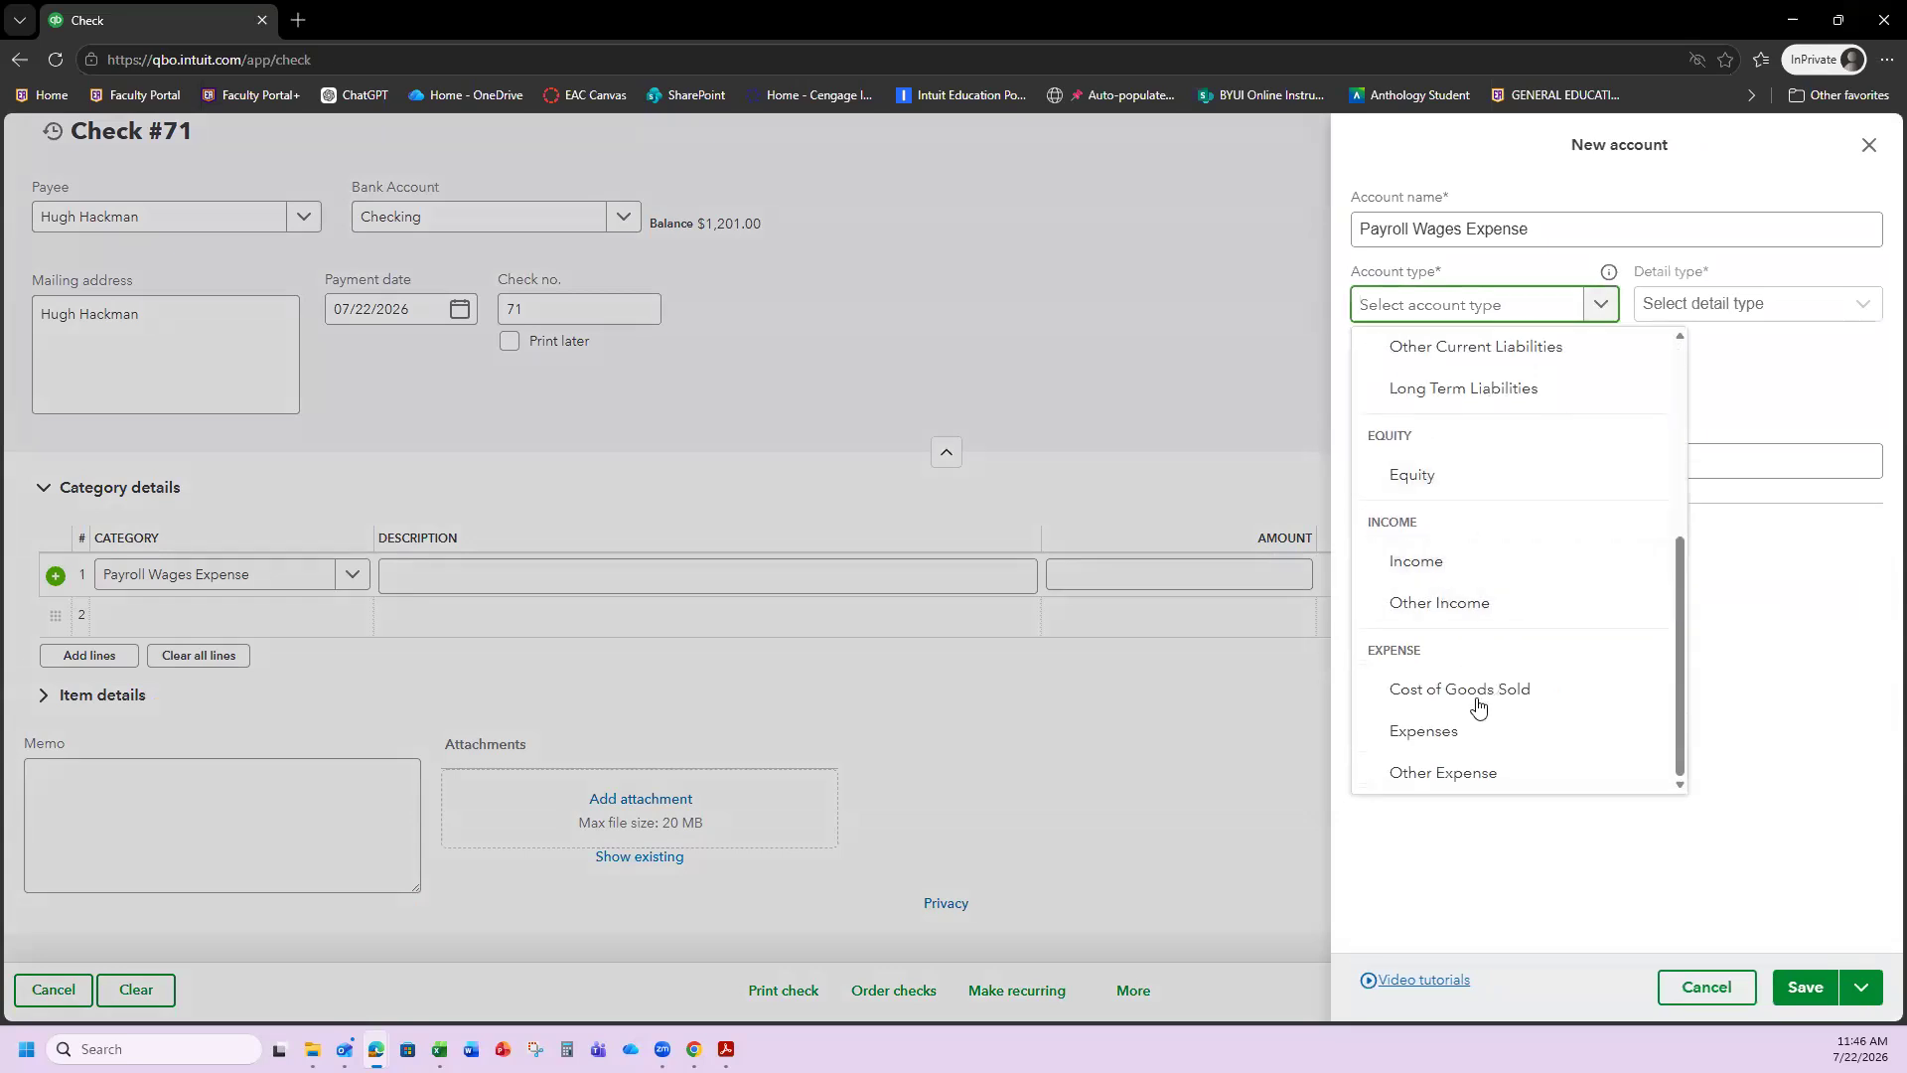
left_click(1451, 732)
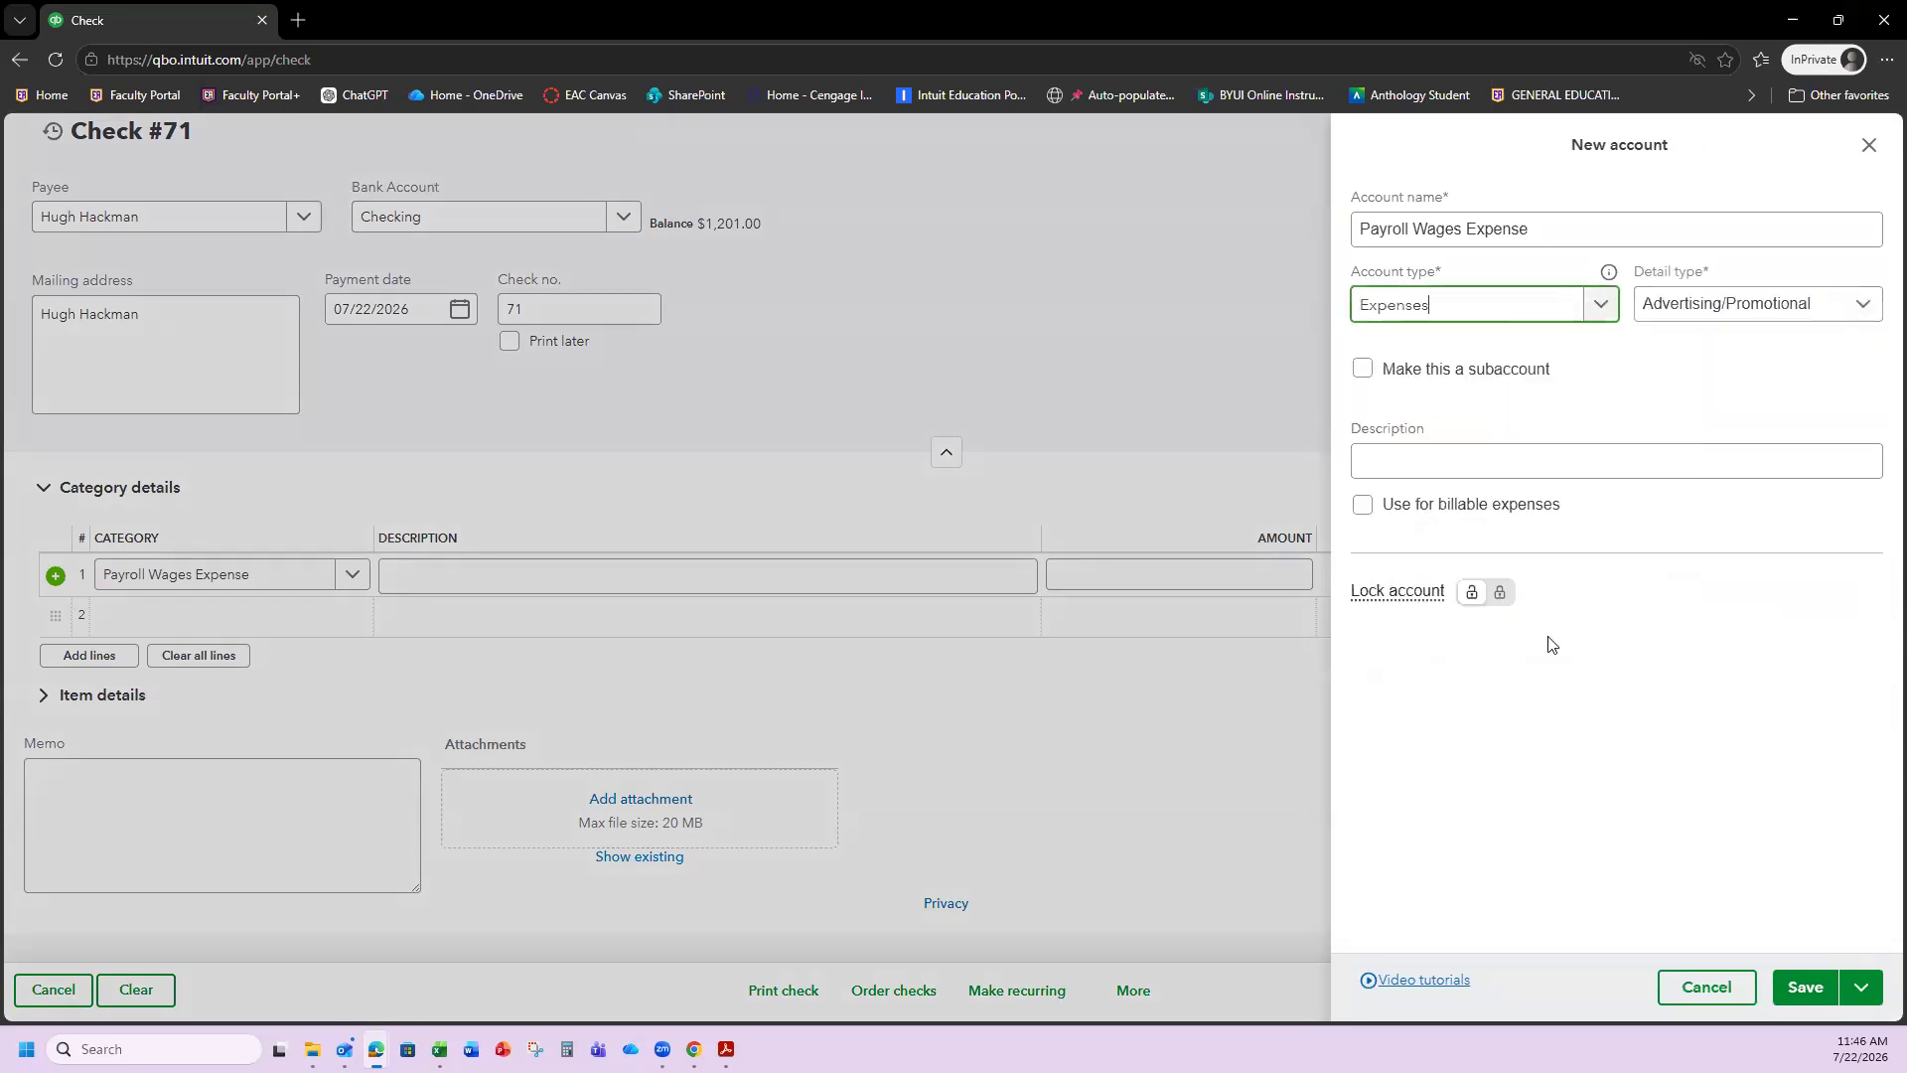
left_click(1855, 306)
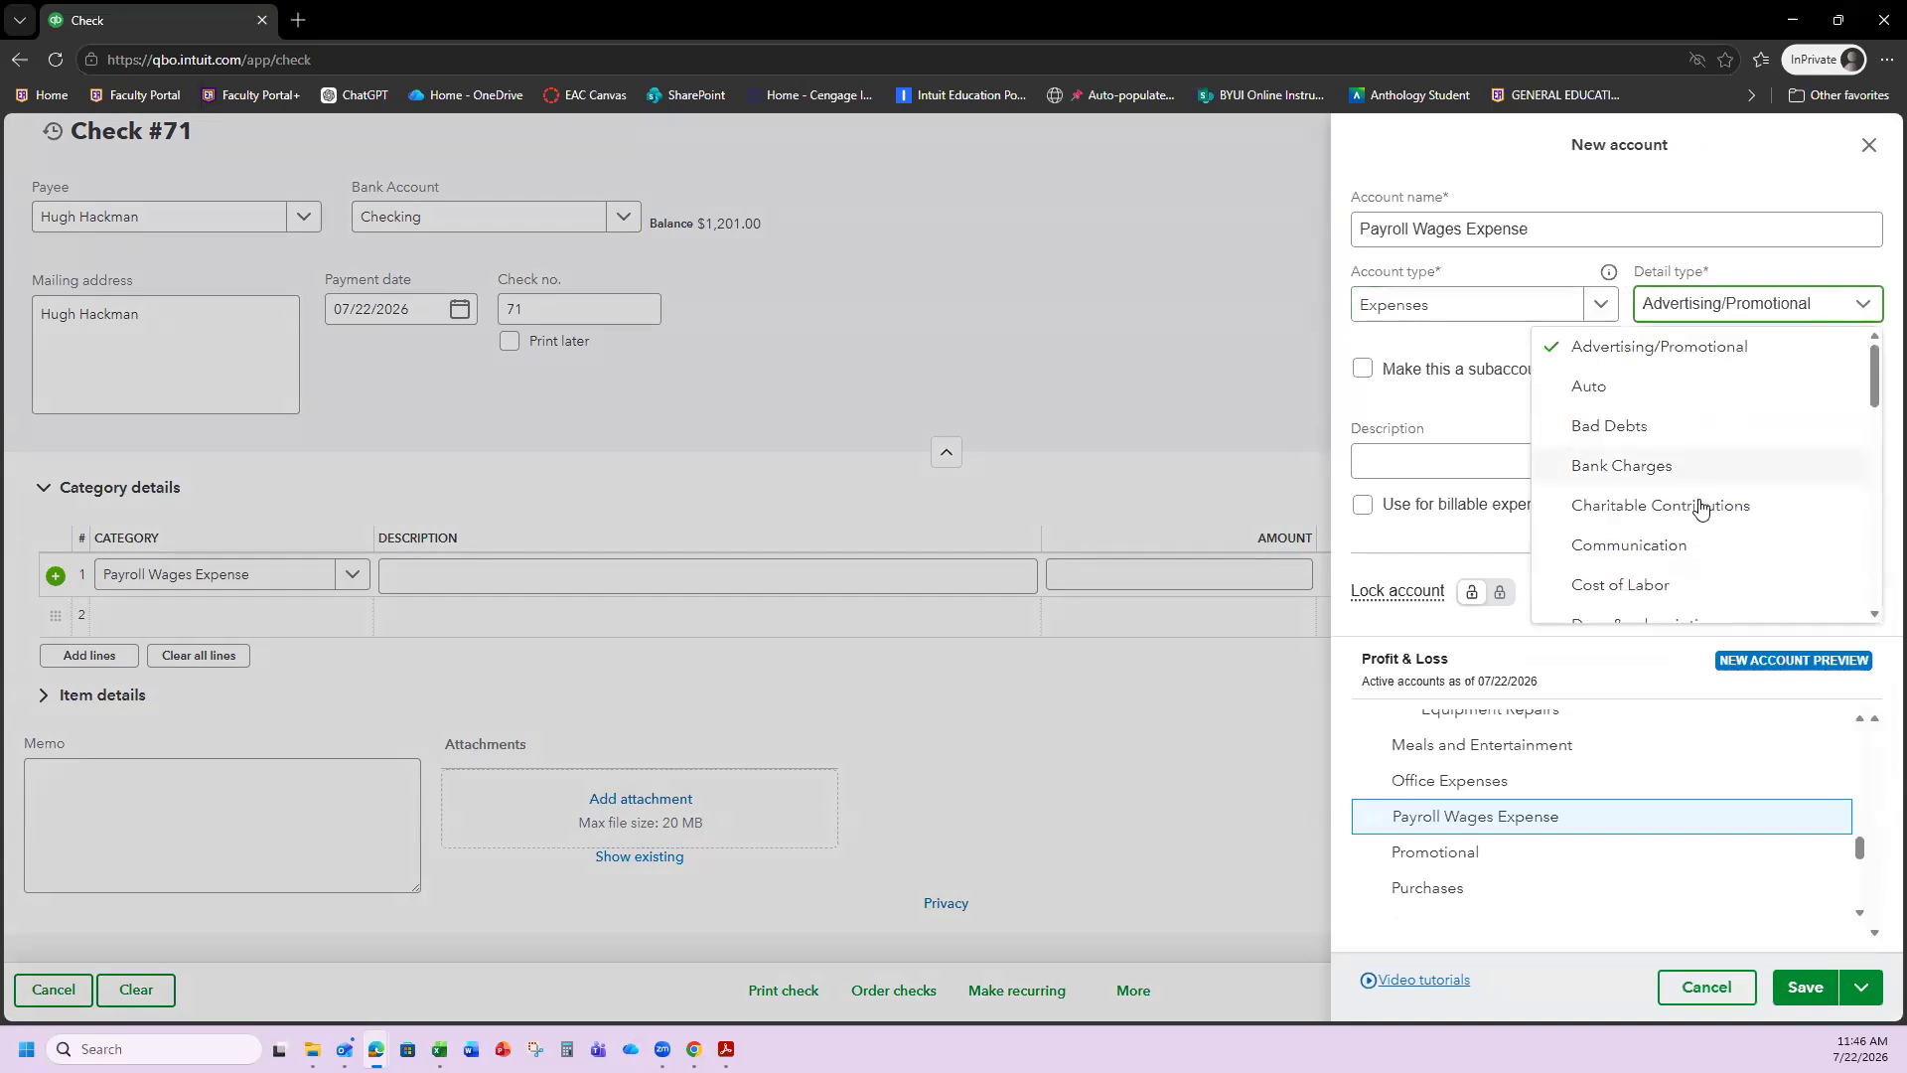
scroll(1700, 507, "down", 3)
scroll(1698, 509, "down", 2)
scroll(1688, 492, "down", 2)
scroll(1681, 476, "up", 3)
left_click(1681, 464)
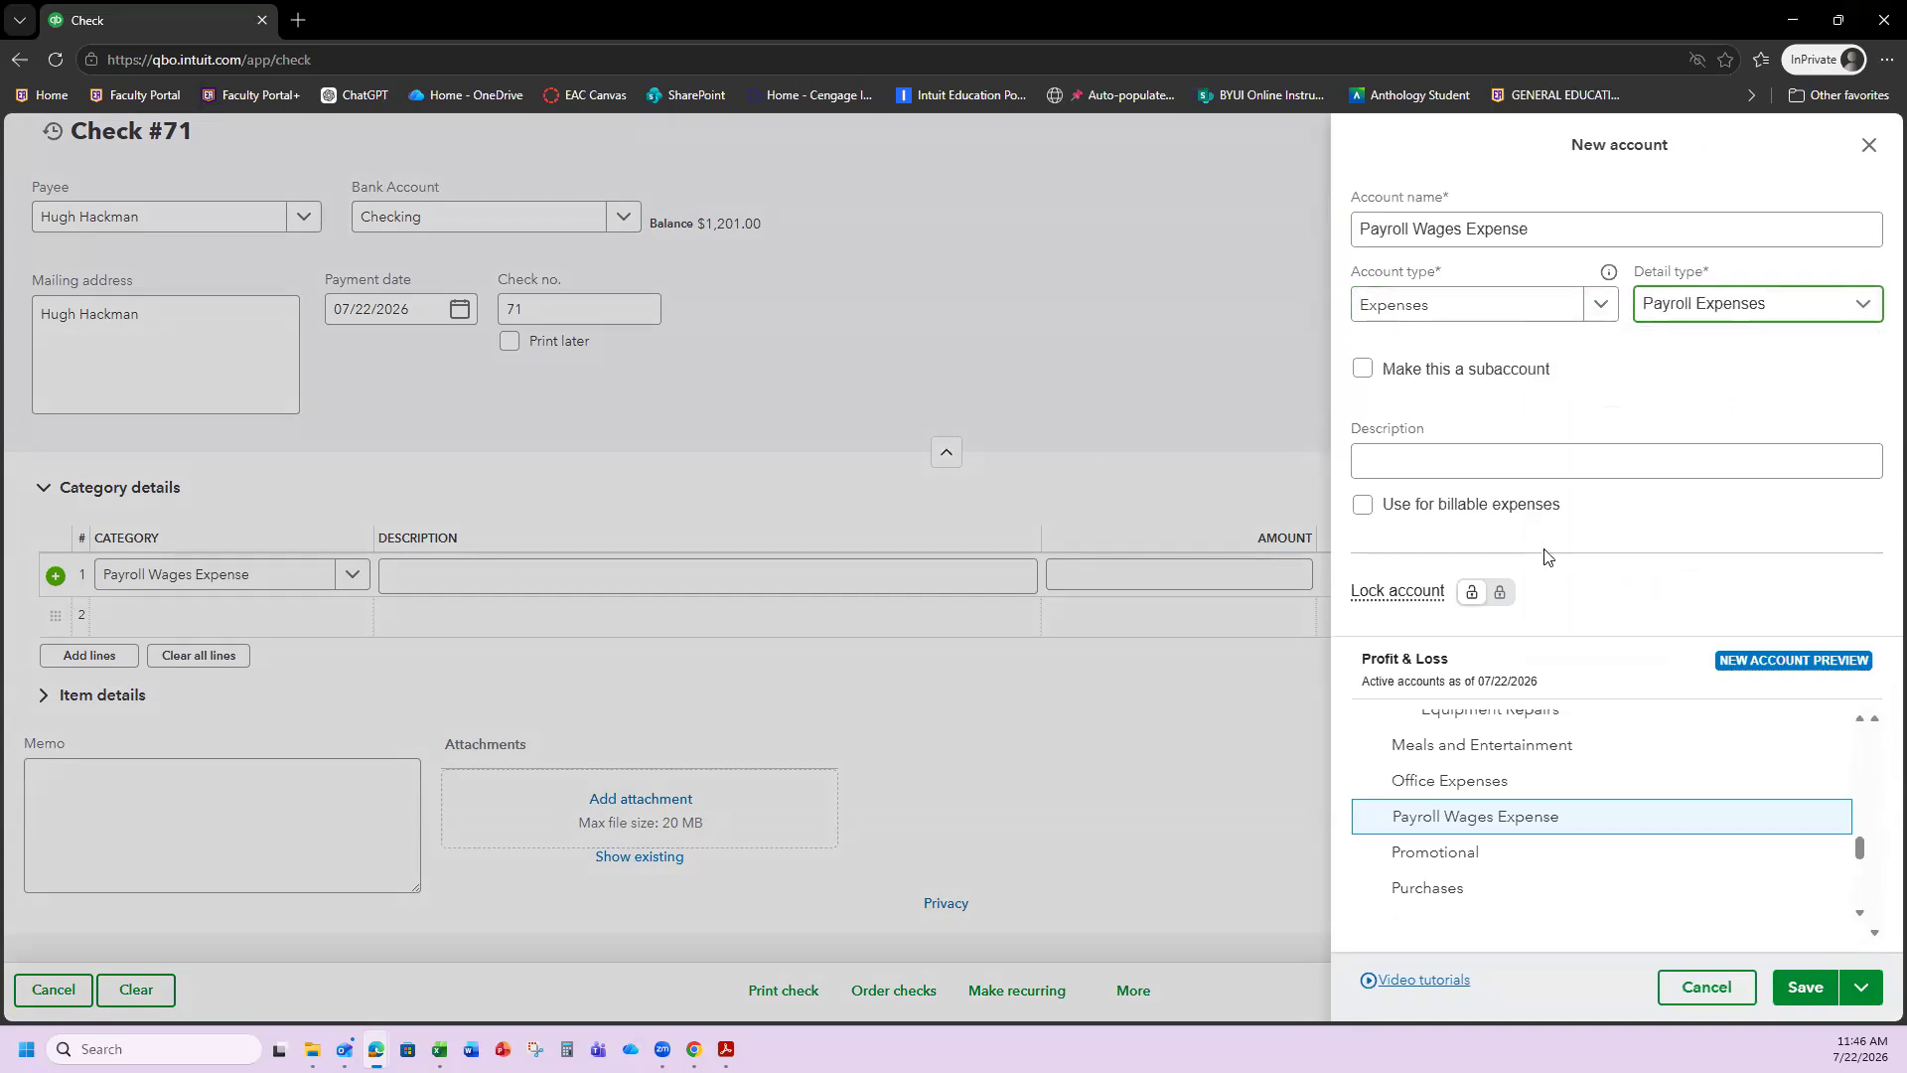
scroll(1649, 835, "down", 3)
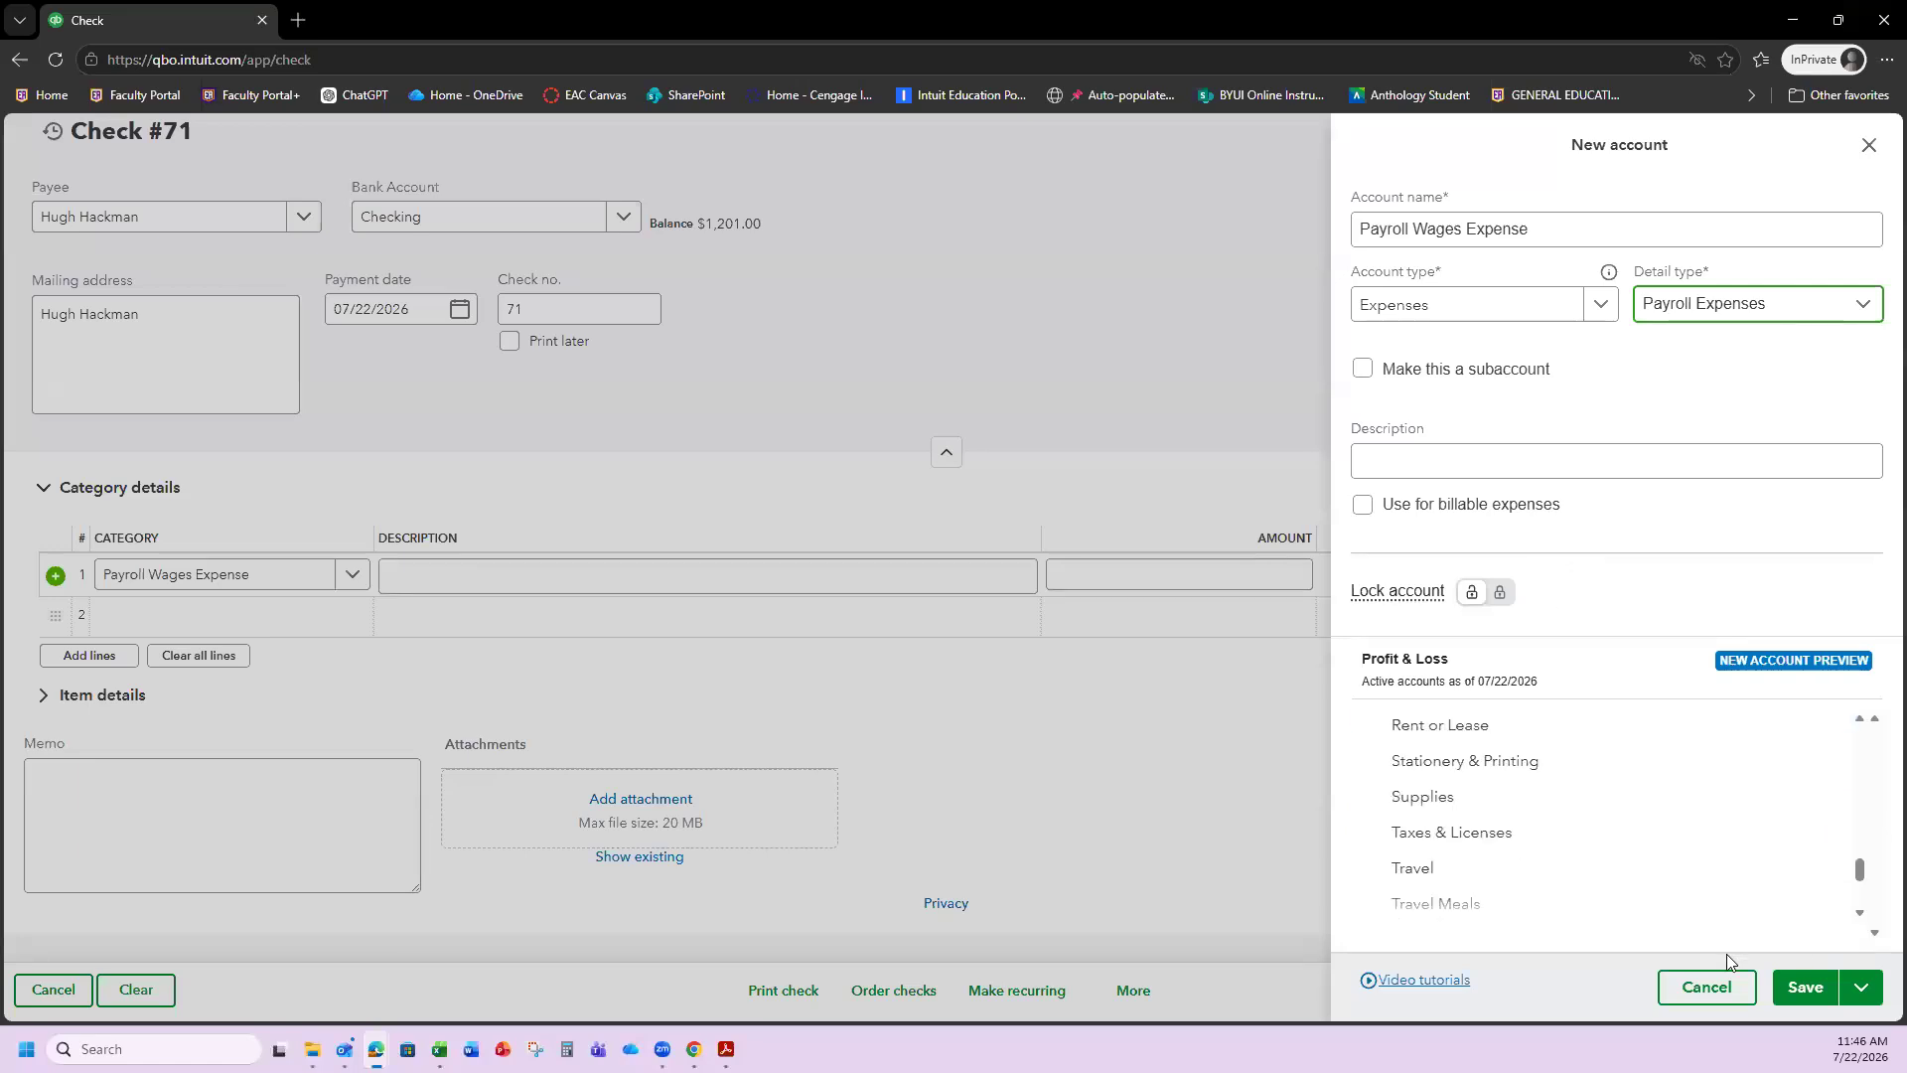
left_click(1803, 985)
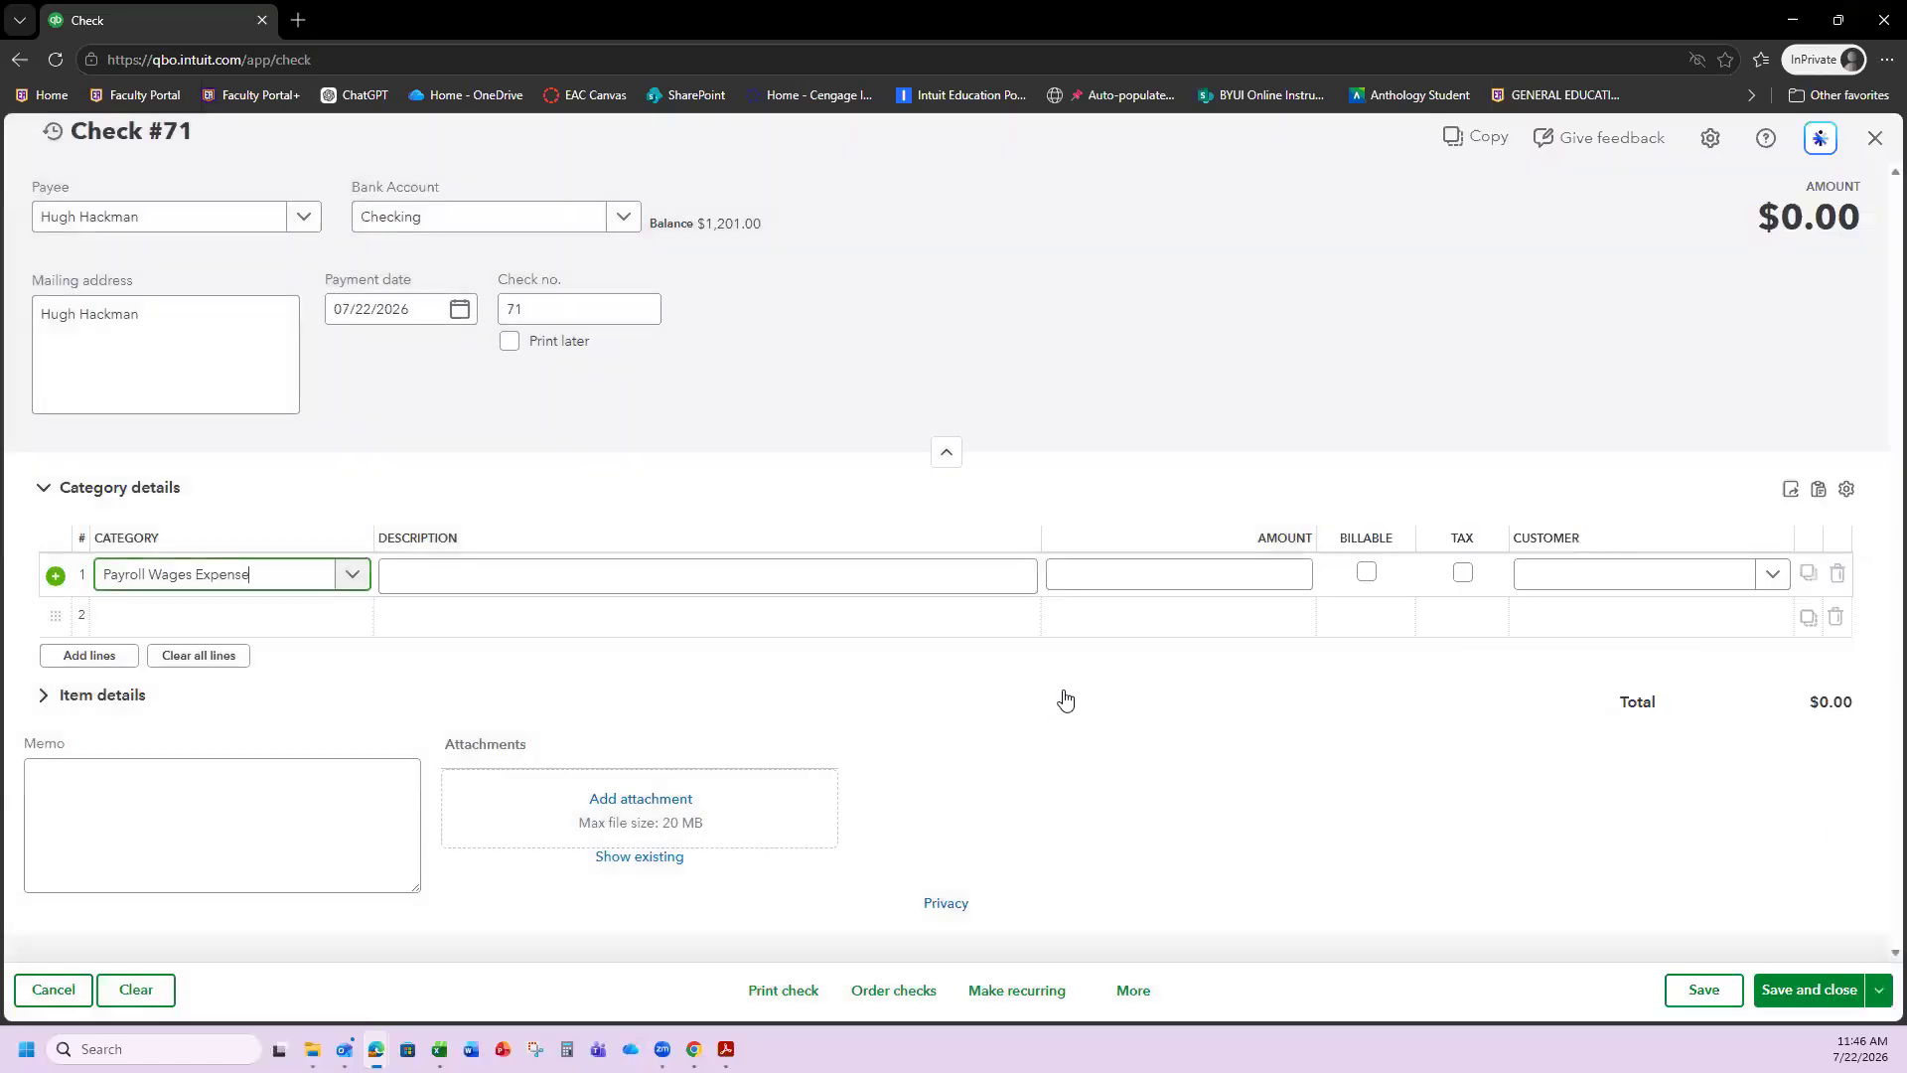
Describe line 1 as 'Gross wages' with a $1,200.00 amount.
left_click(526, 580)
type("Gross wages")
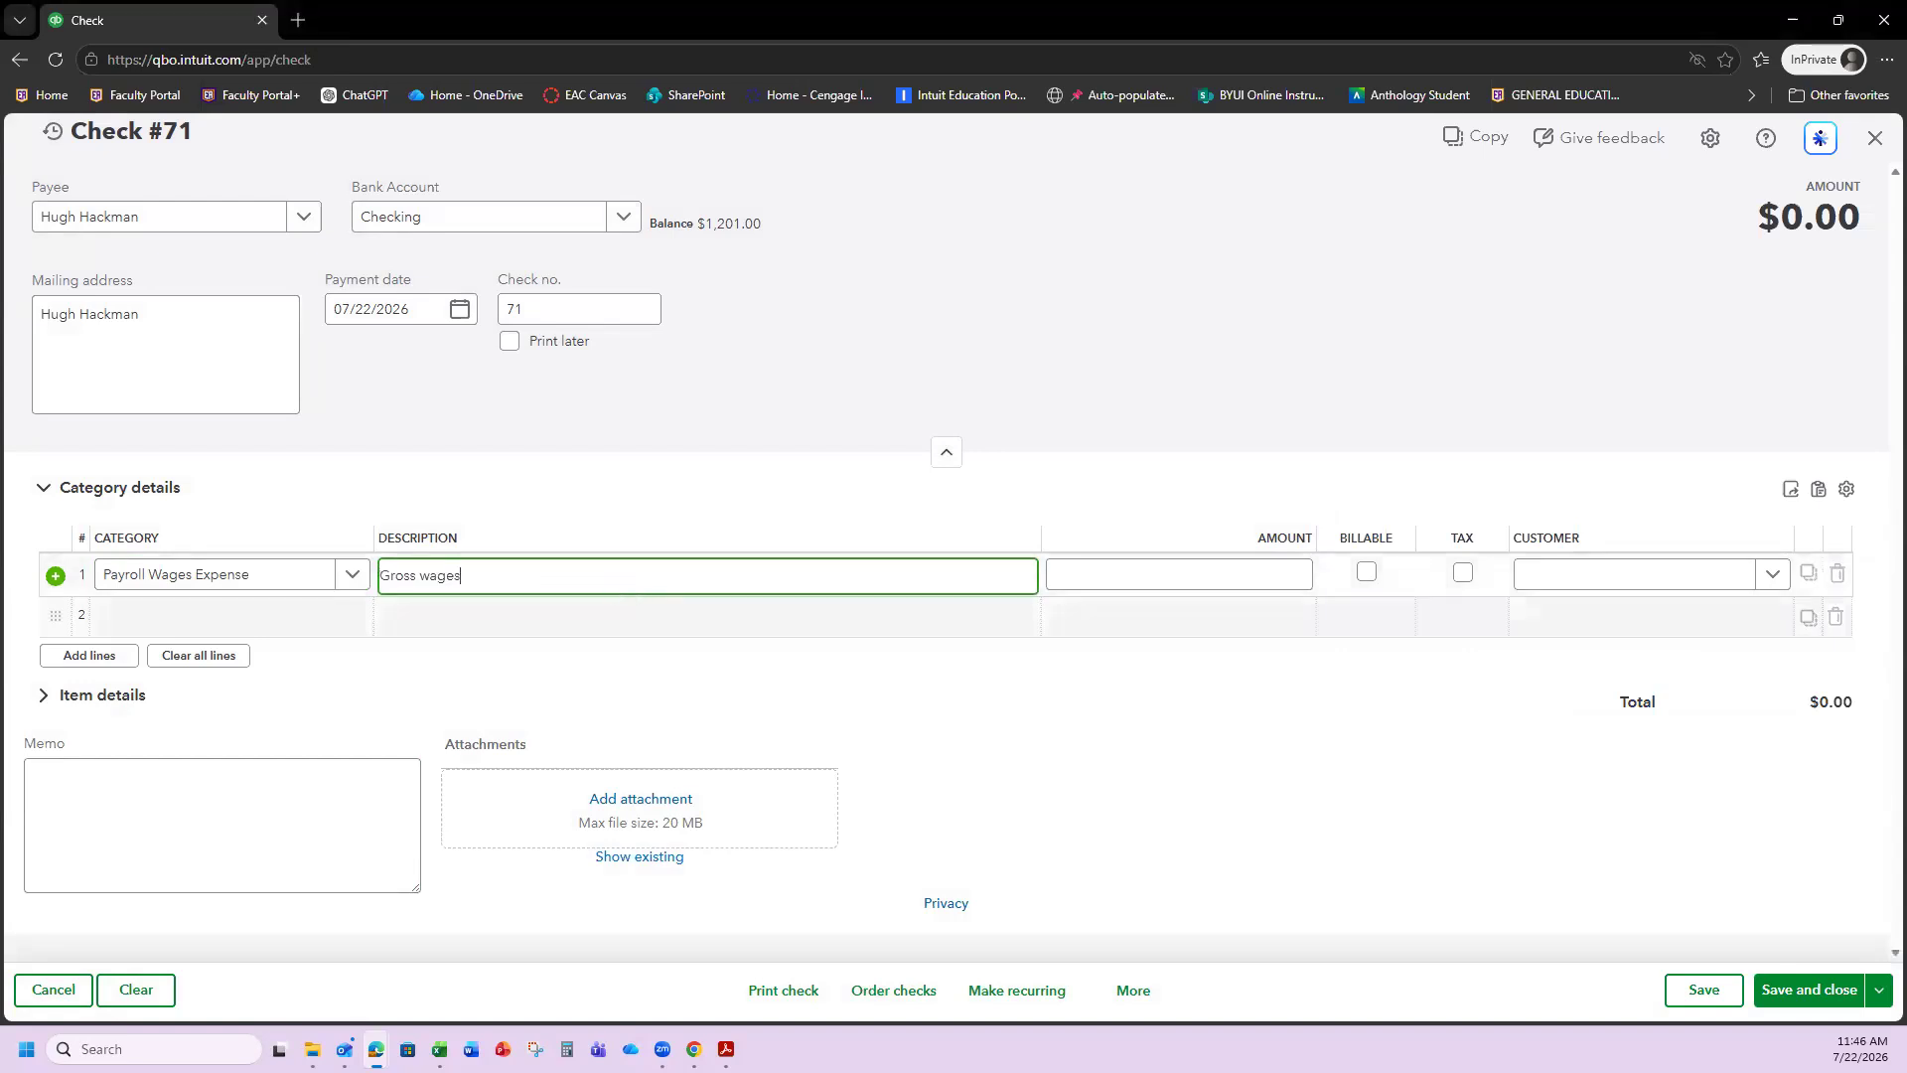
left_click(1207, 568)
type("1200")
left_click(1246, 471)
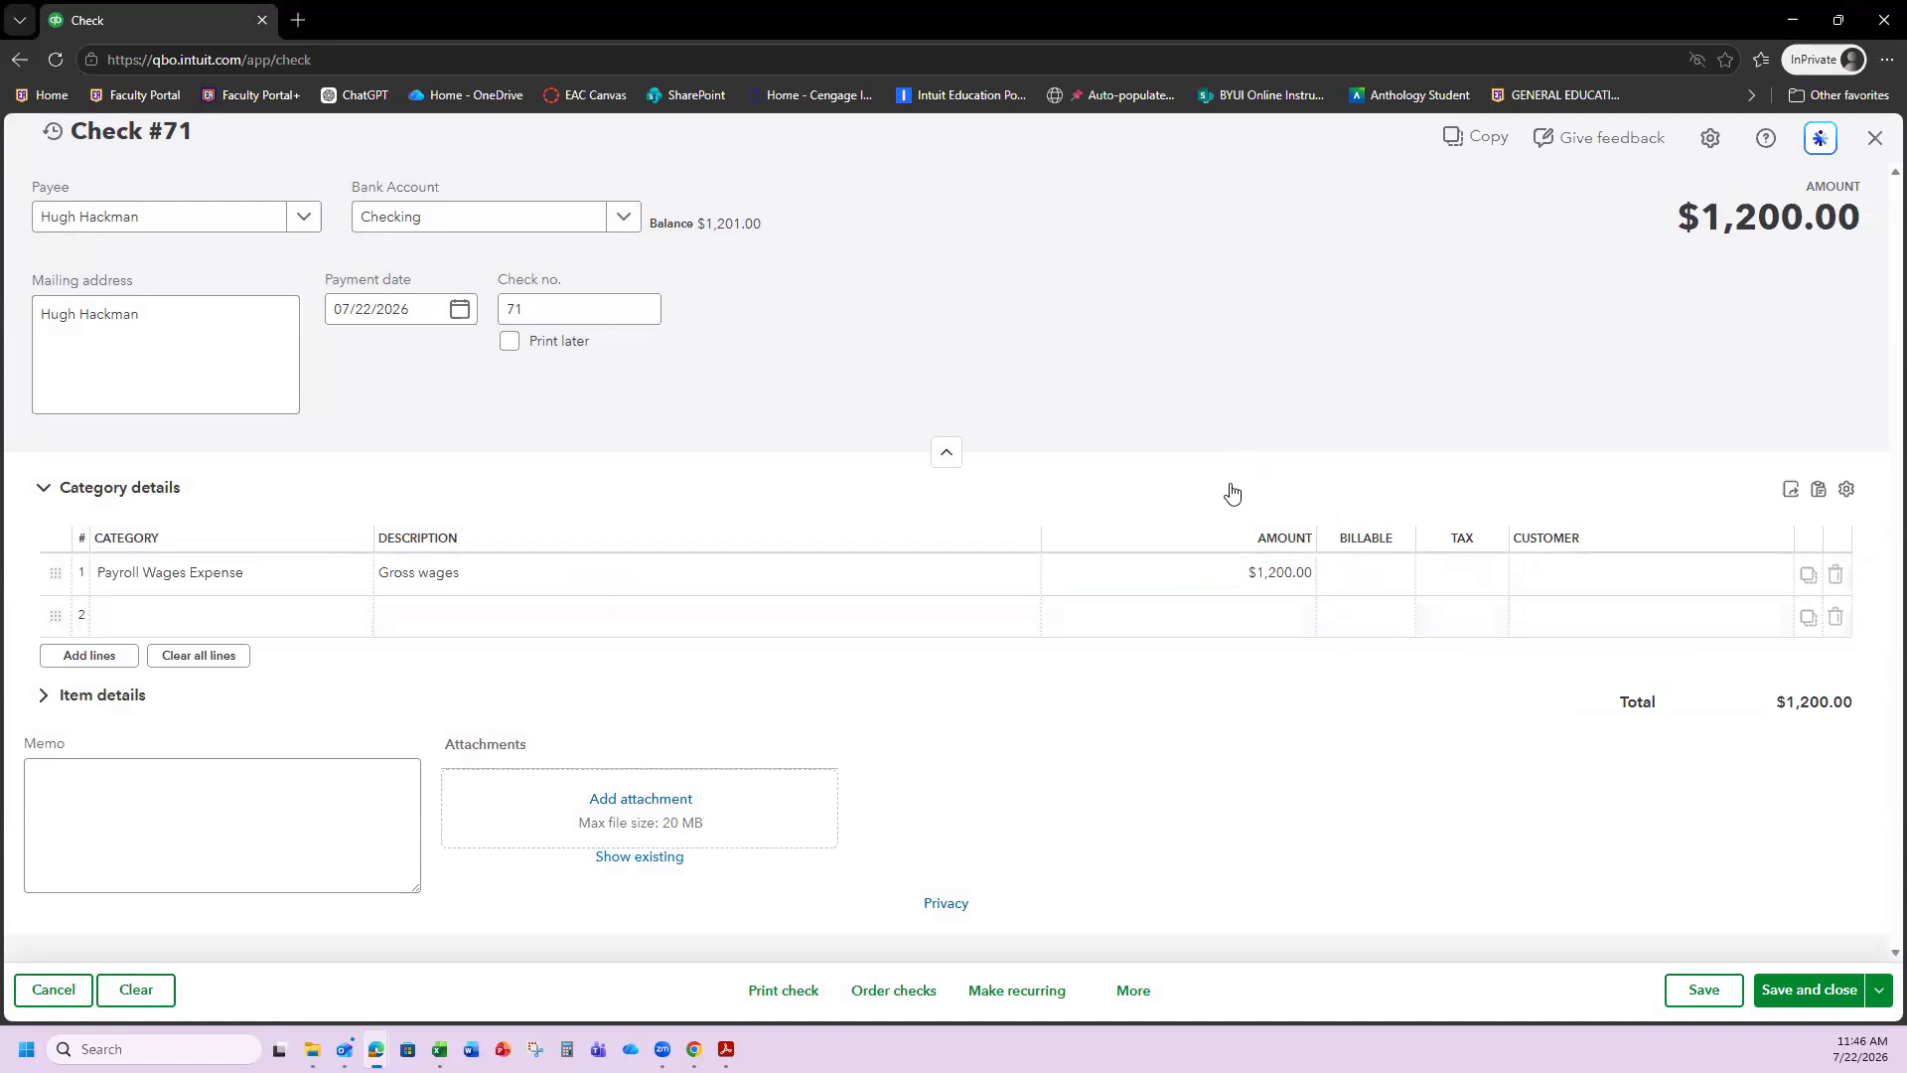
left_click(212, 613)
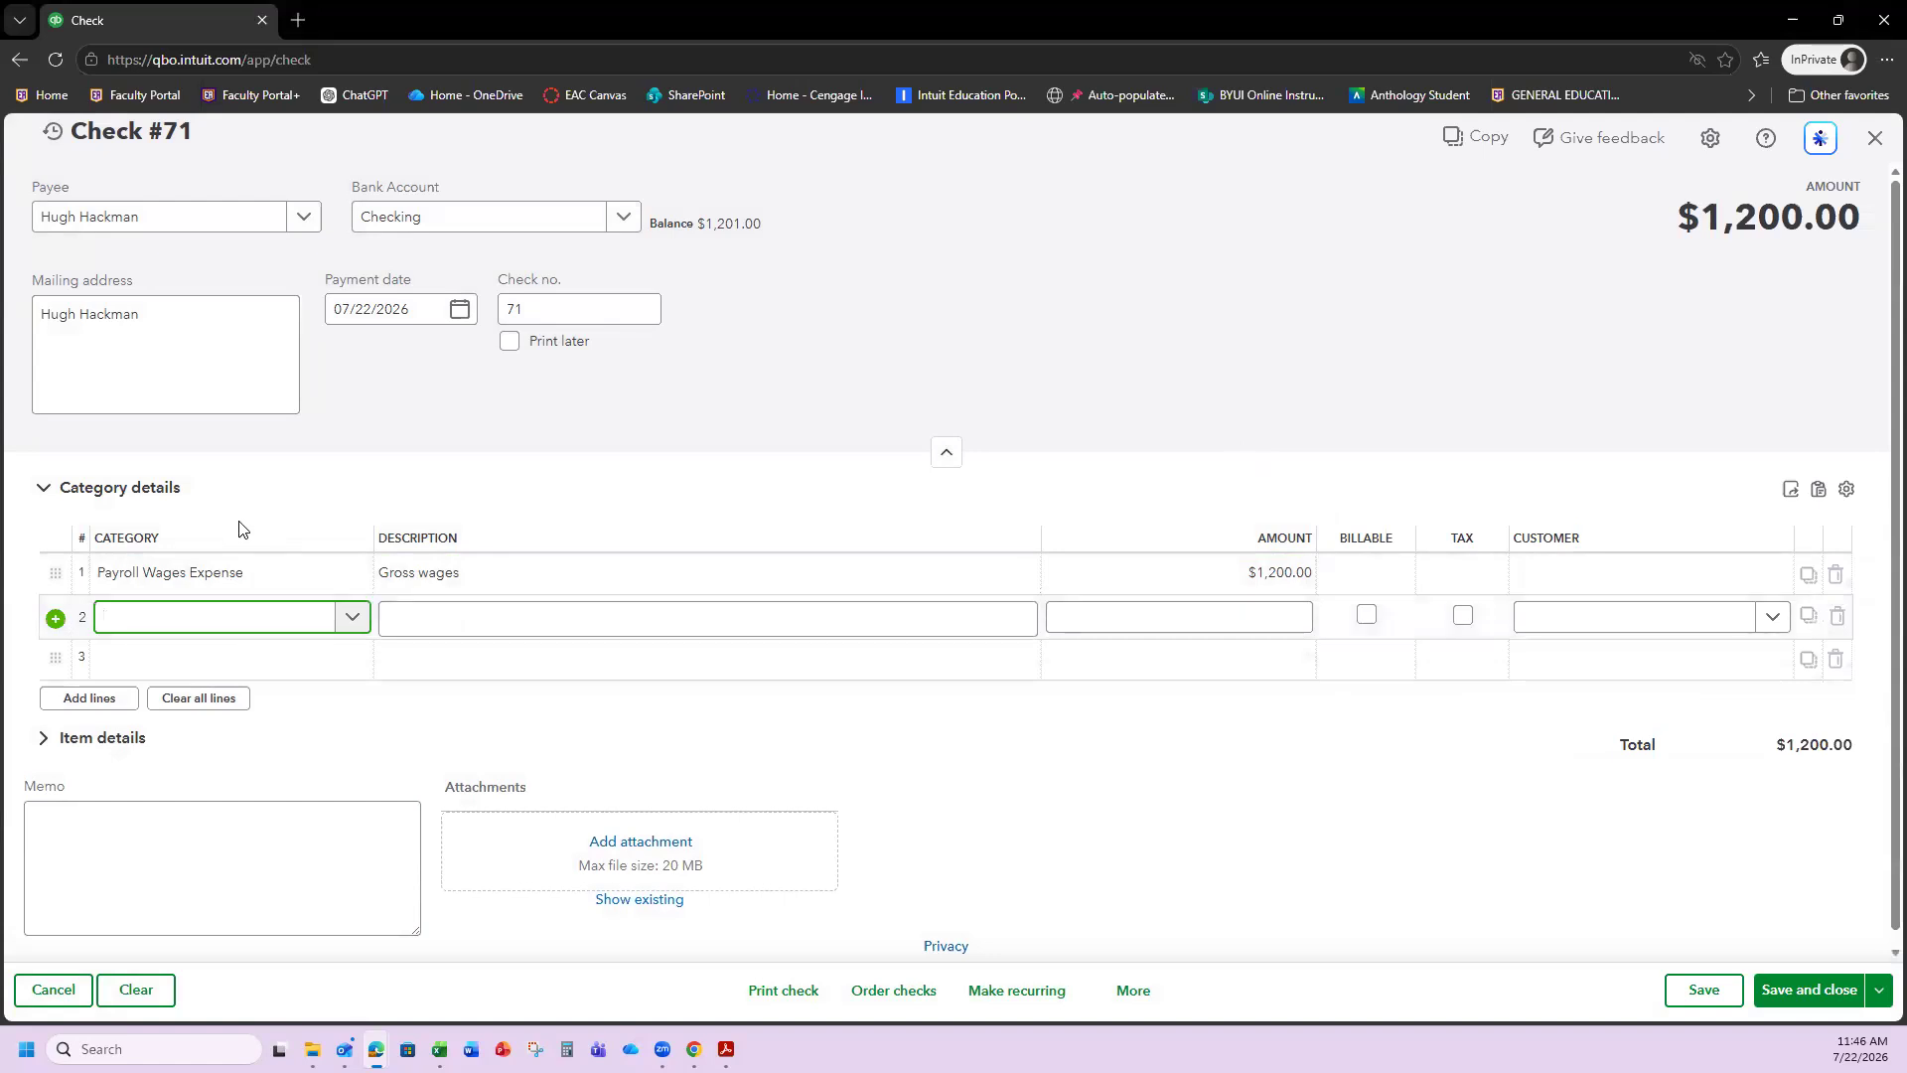
Enter Payroll Tax Expense as line 2's category, then discard the form and clear it.
type("Payroll Tax Expense")
key("Return")
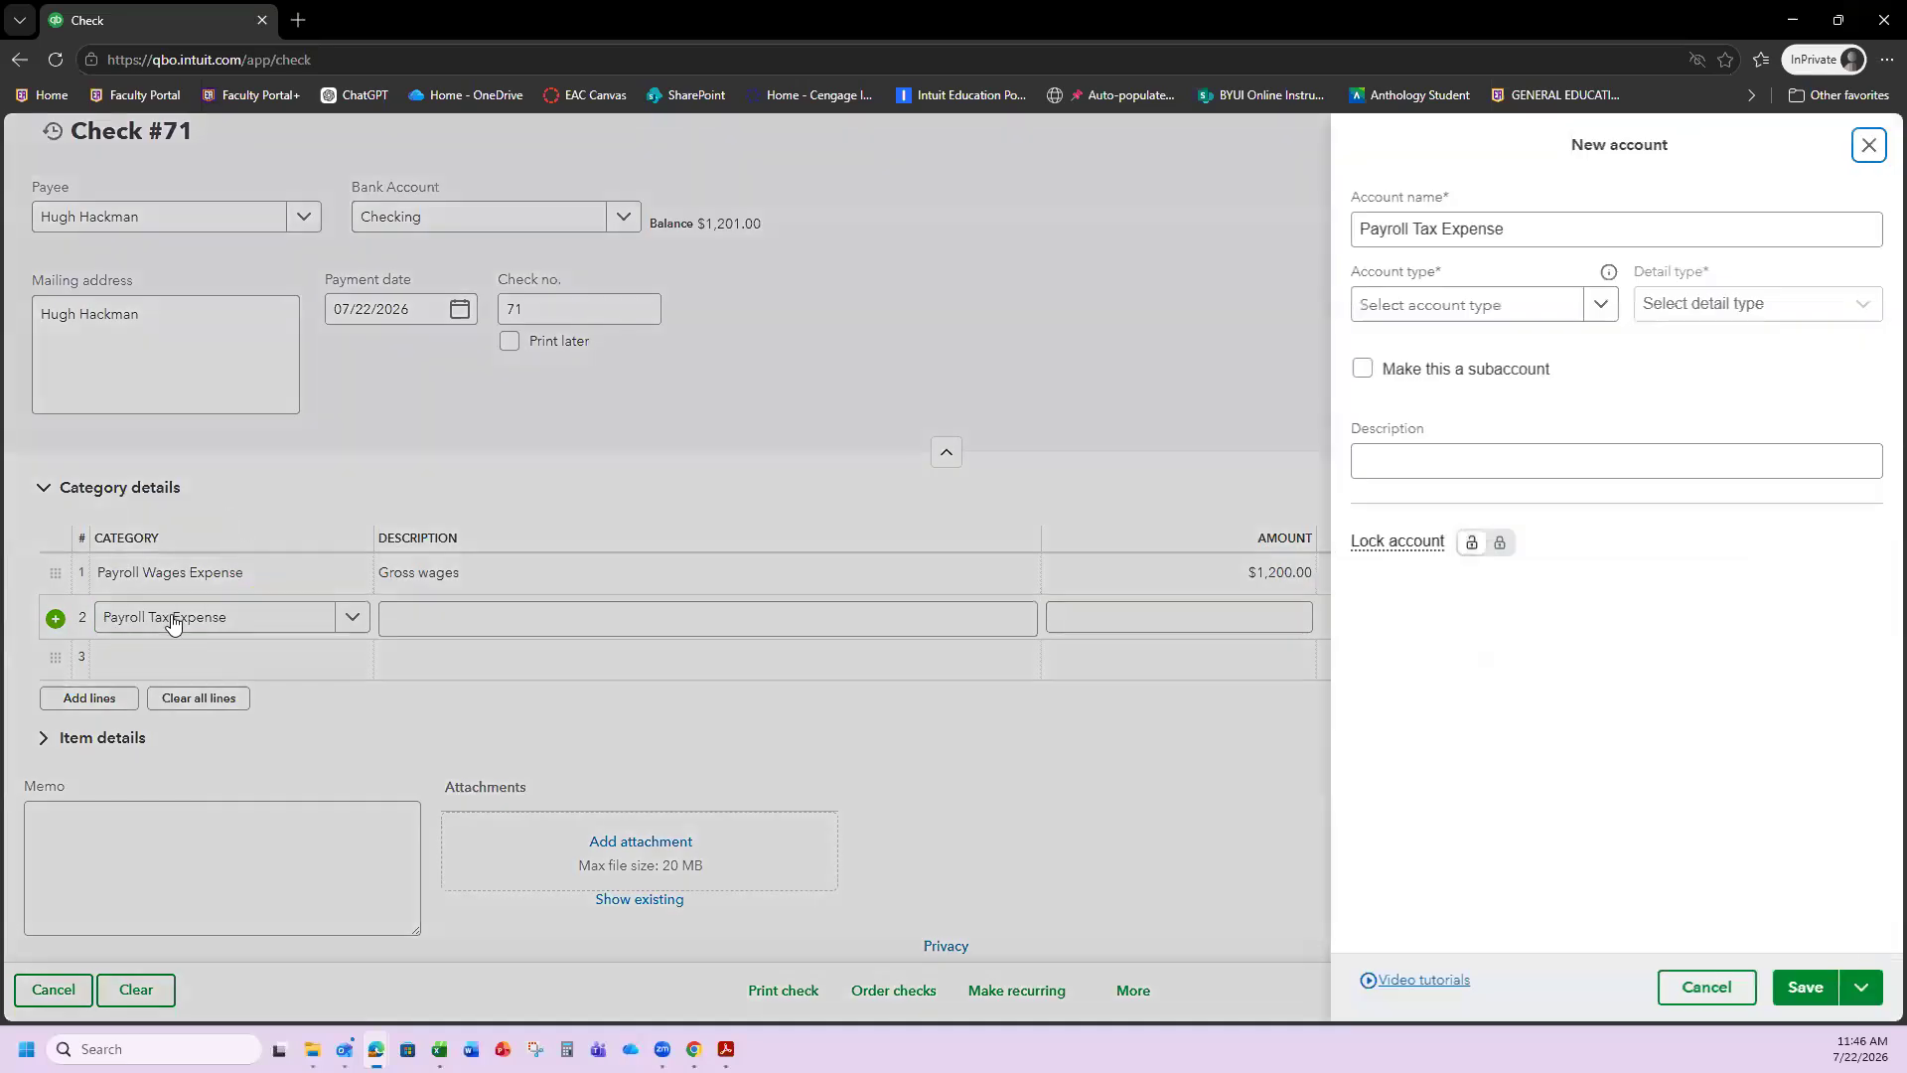
key("Escape")
left_click(348, 617)
left_click(204, 619)
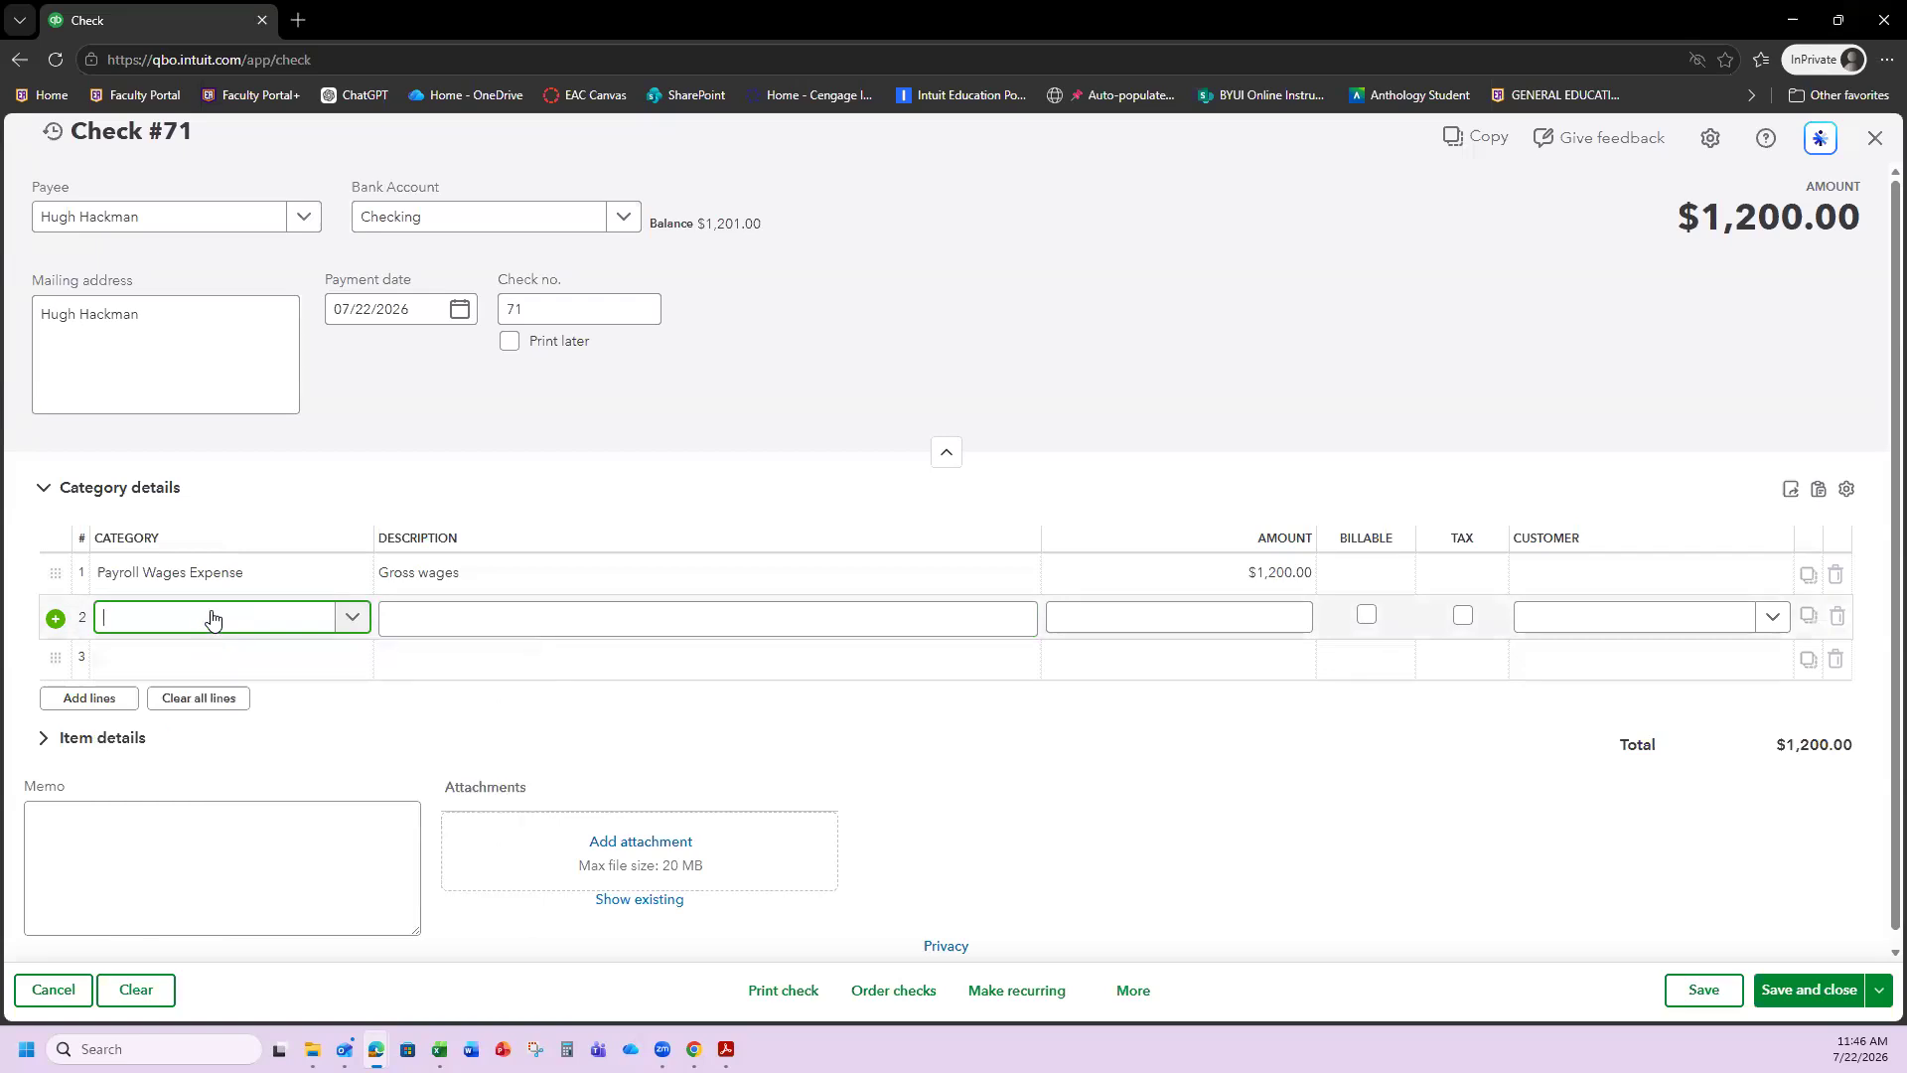
Create a Payroll Tax Expense account (Expenses / Payroll Tax Expenses) for line 2.
type("Payrol")
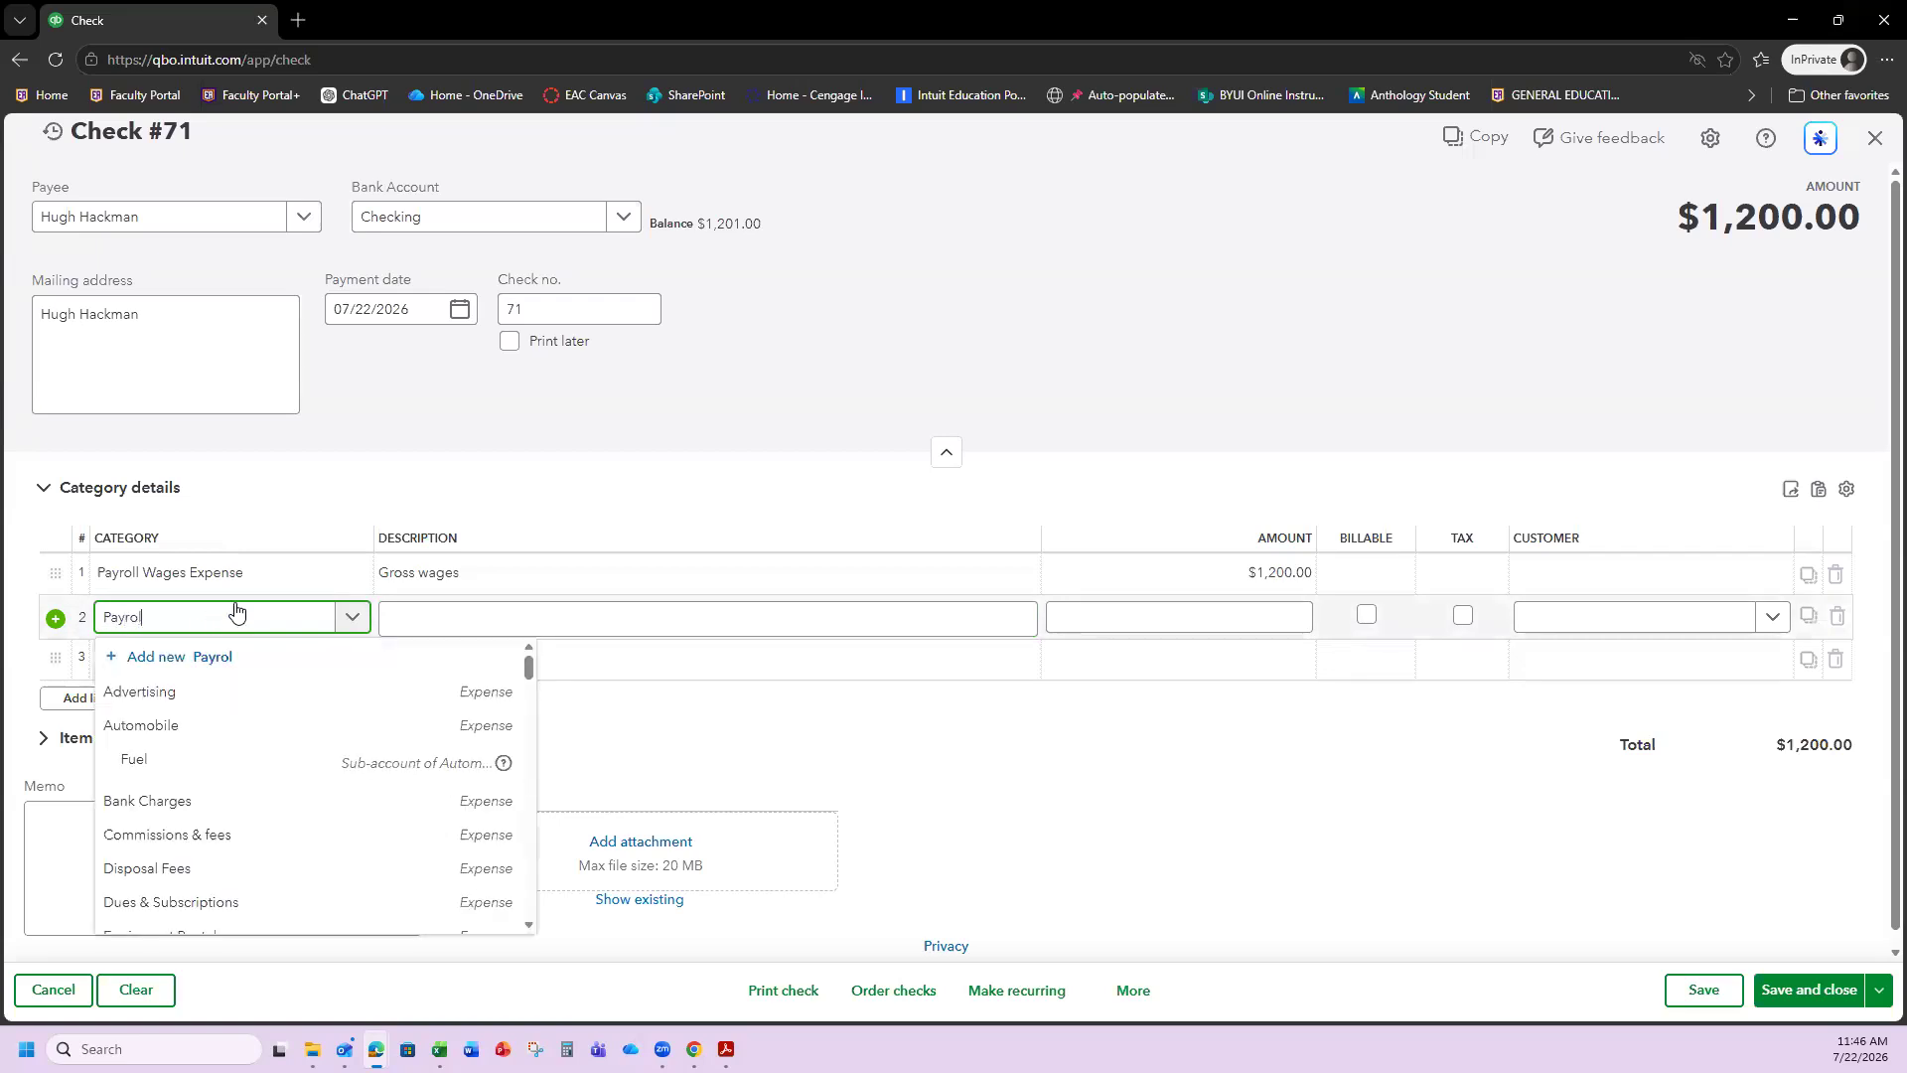
type("l Tax Expense")
left_click(207, 657)
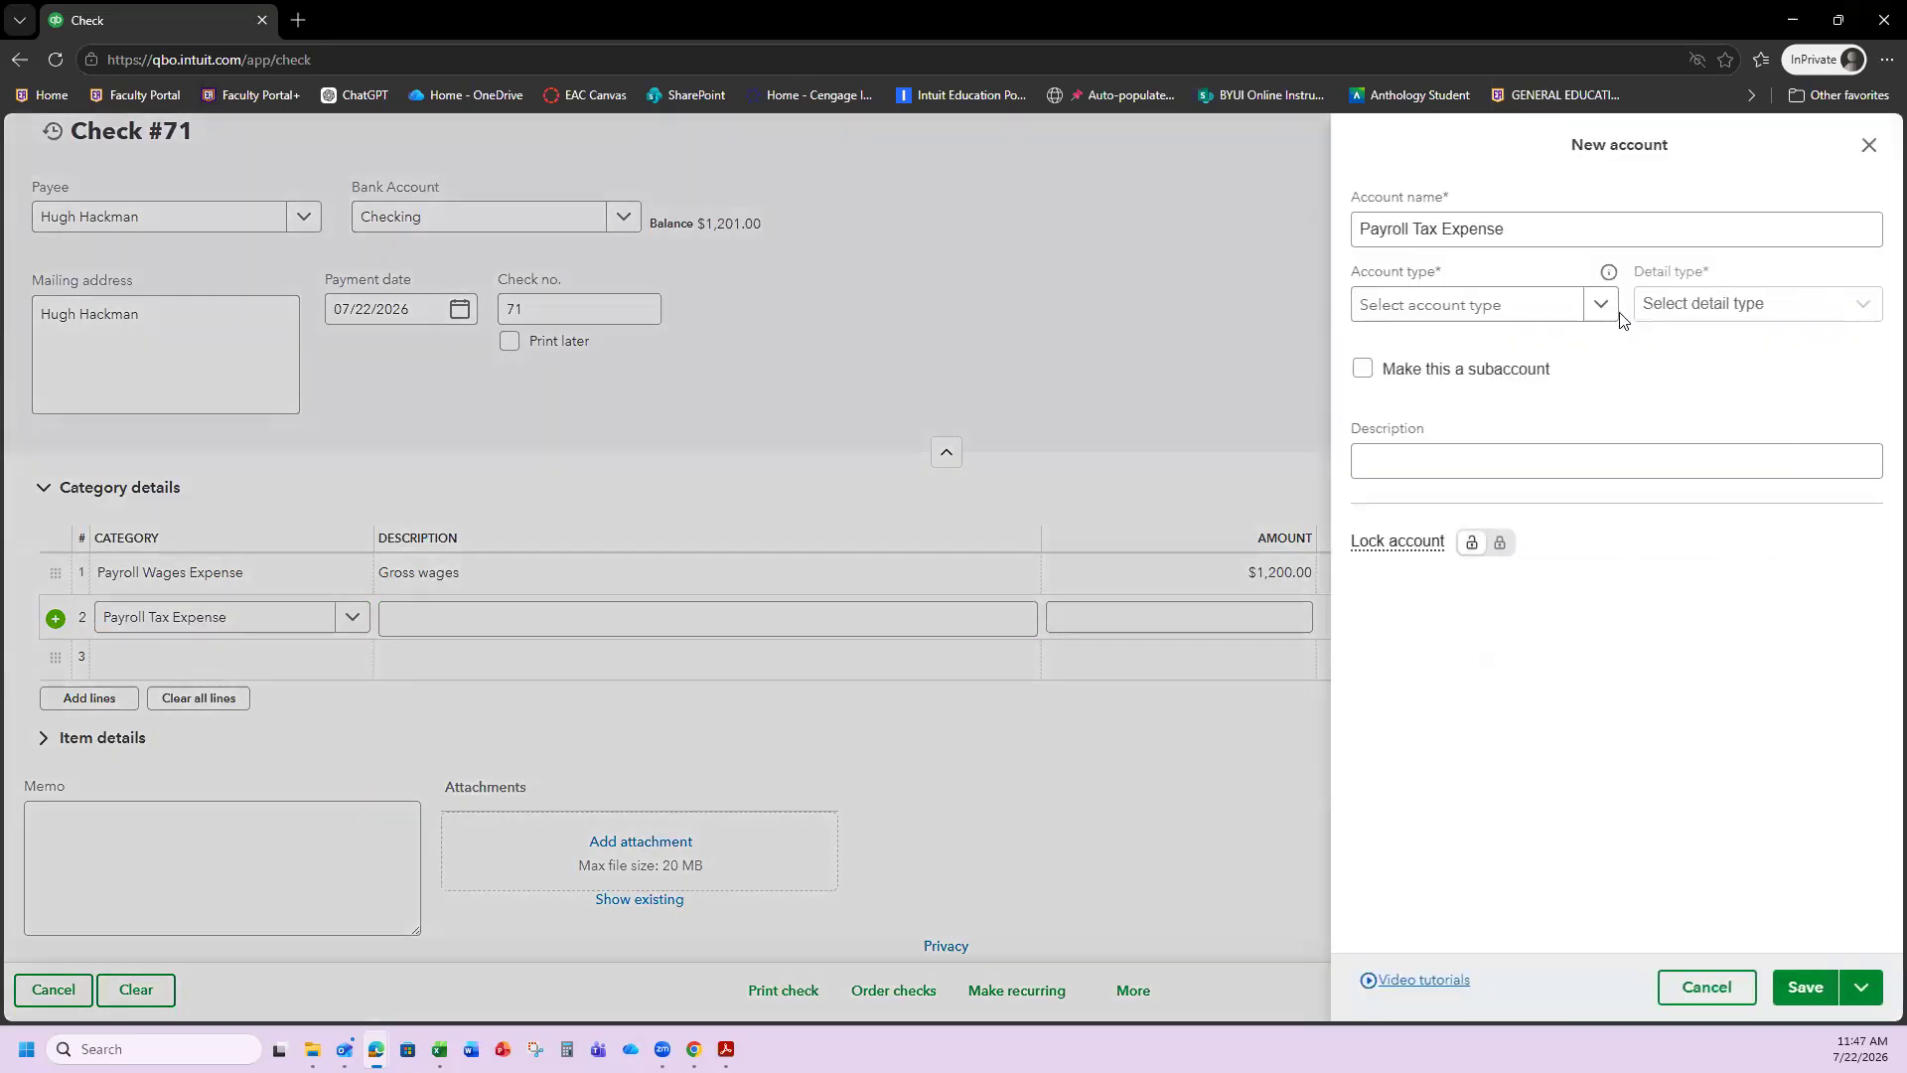
left_click(1601, 313)
scroll(1495, 546, "down", 5)
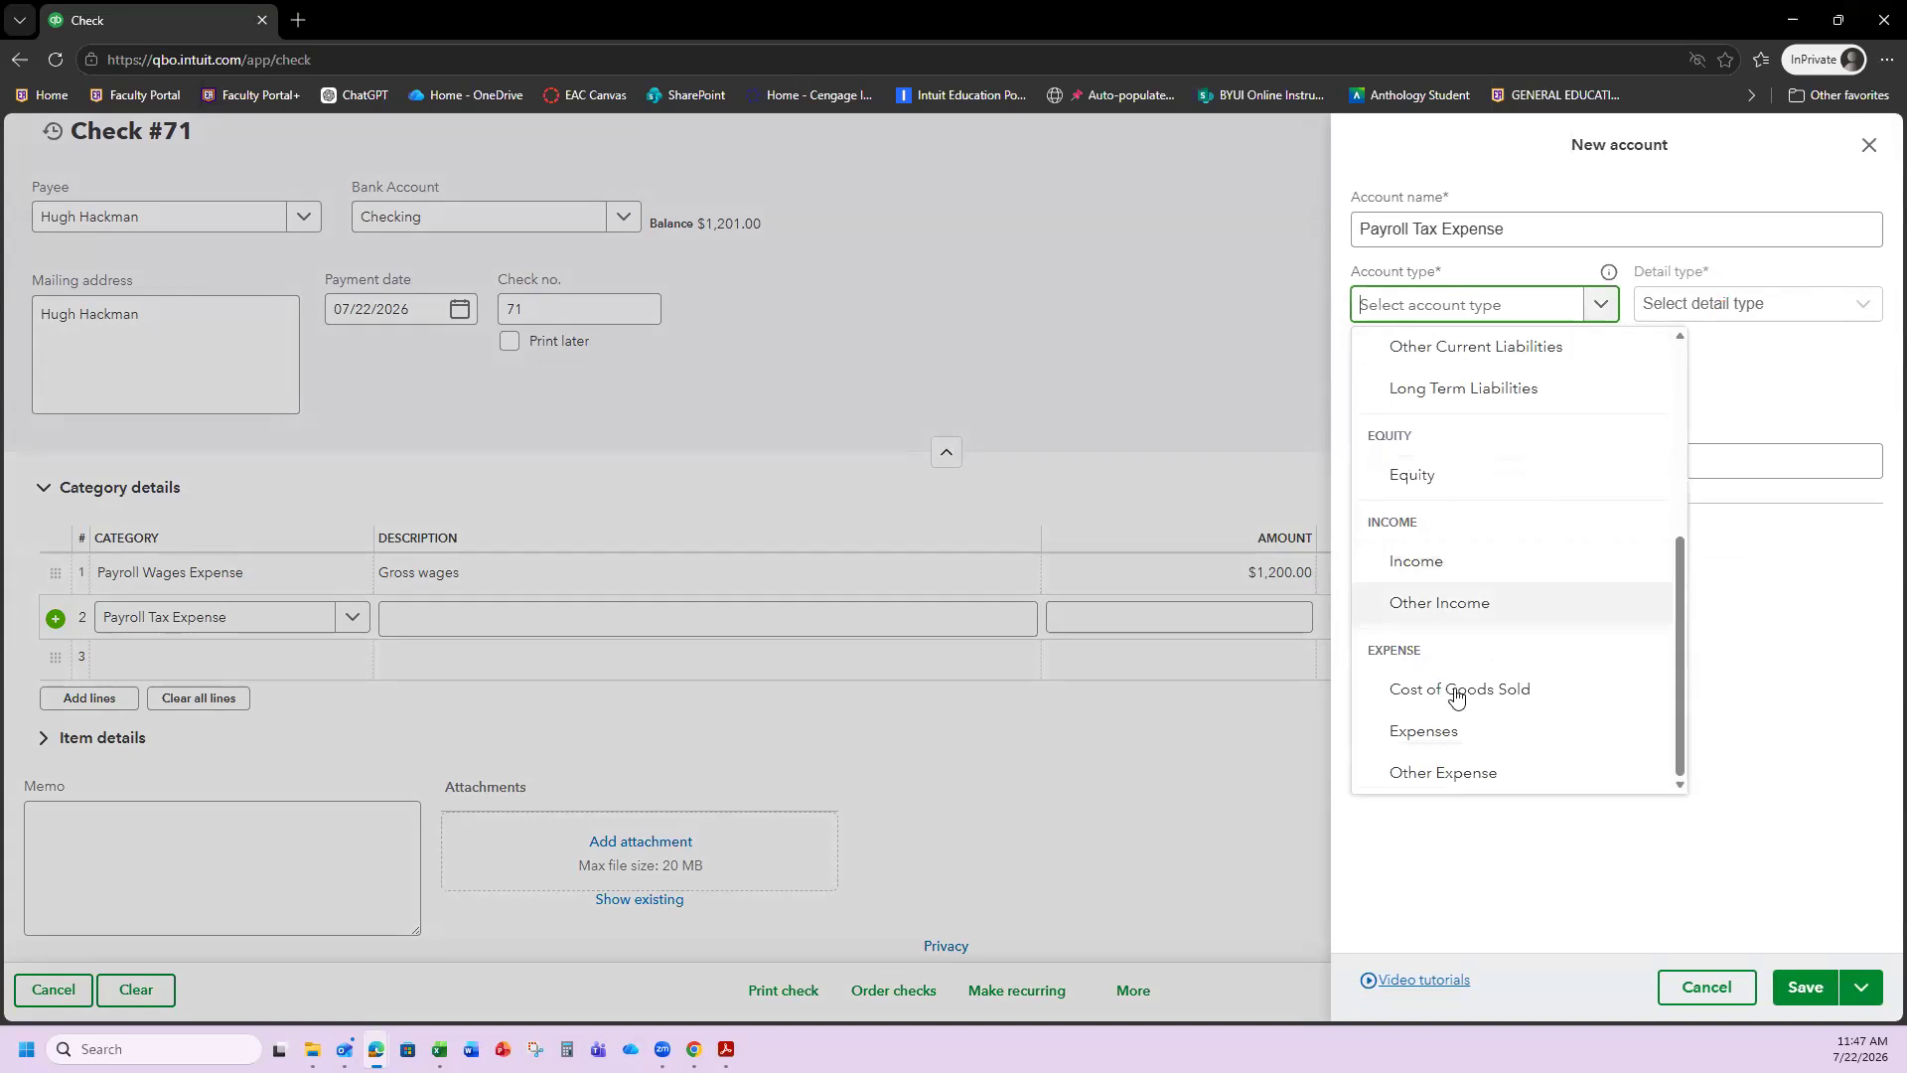
left_click(1462, 731)
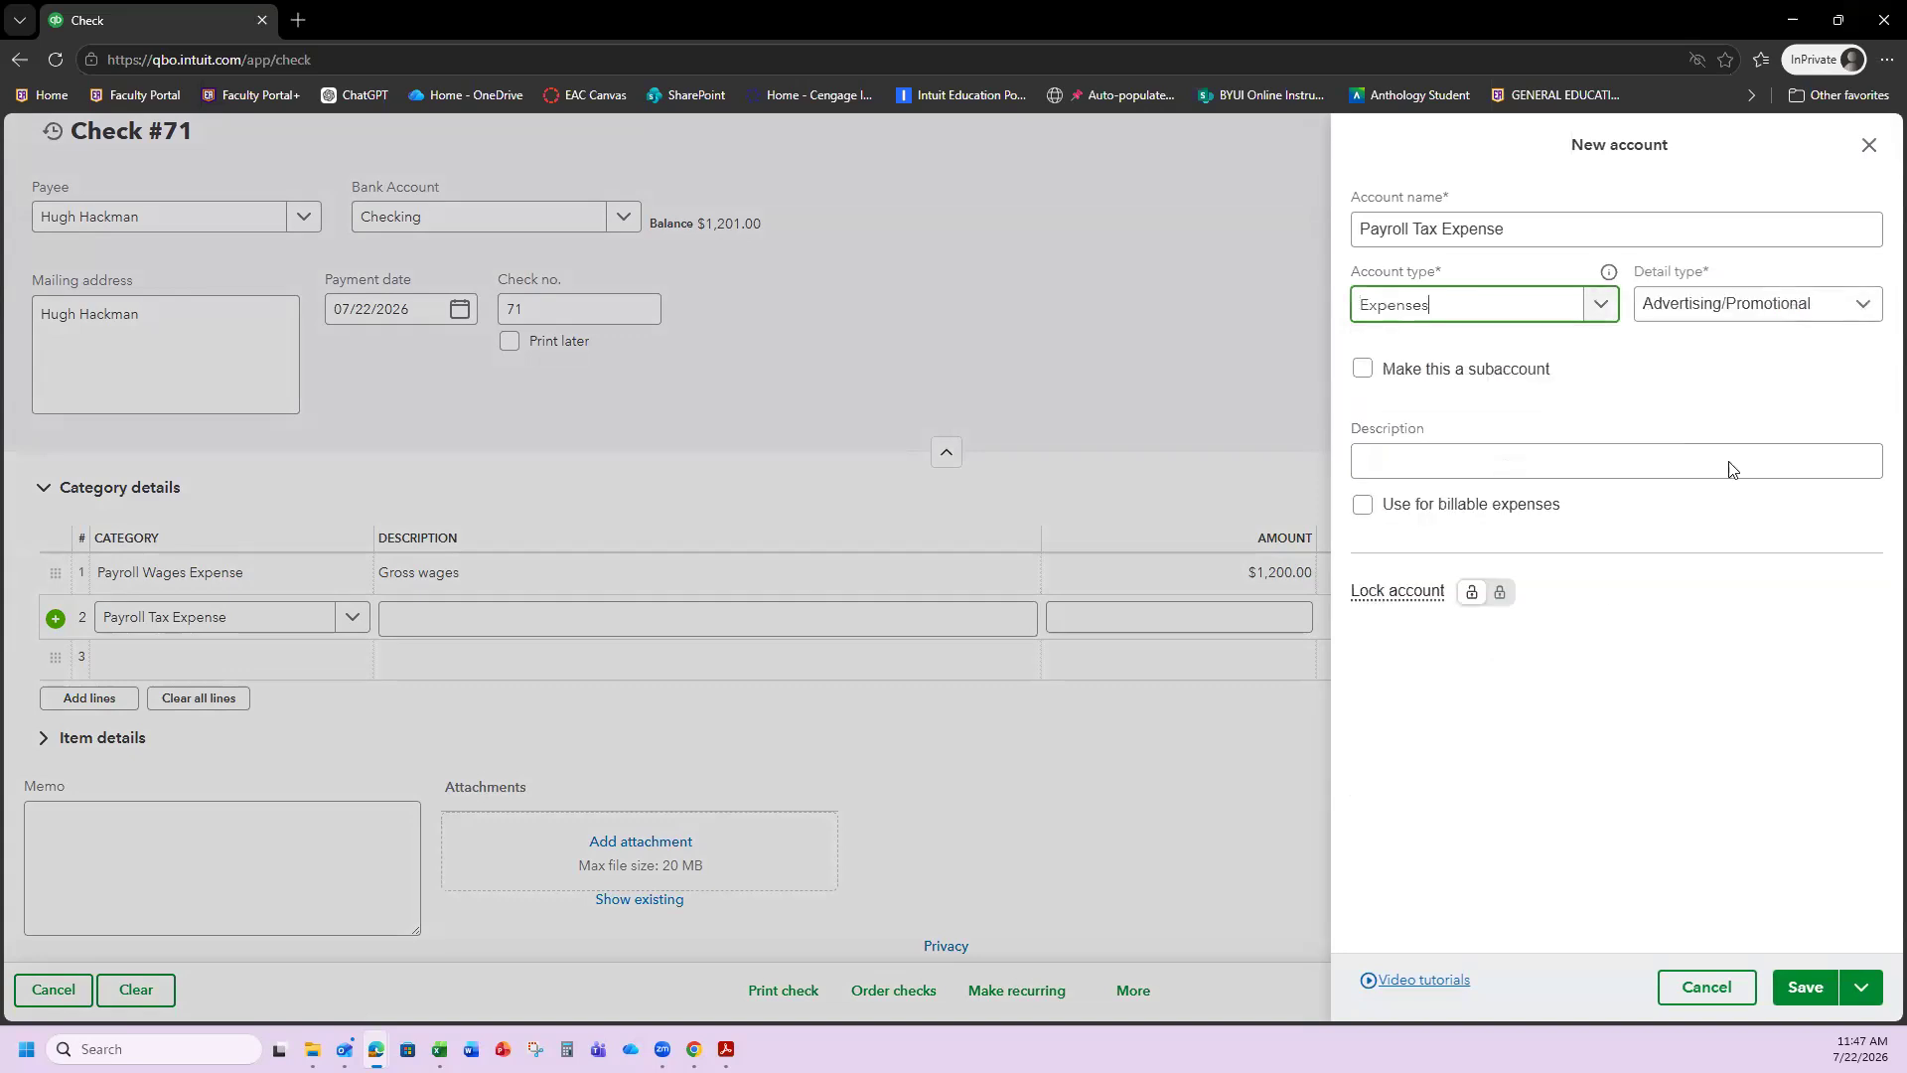
left_click(1847, 308)
scroll(1772, 427, "down", 3)
scroll(1773, 427, "down", 3)
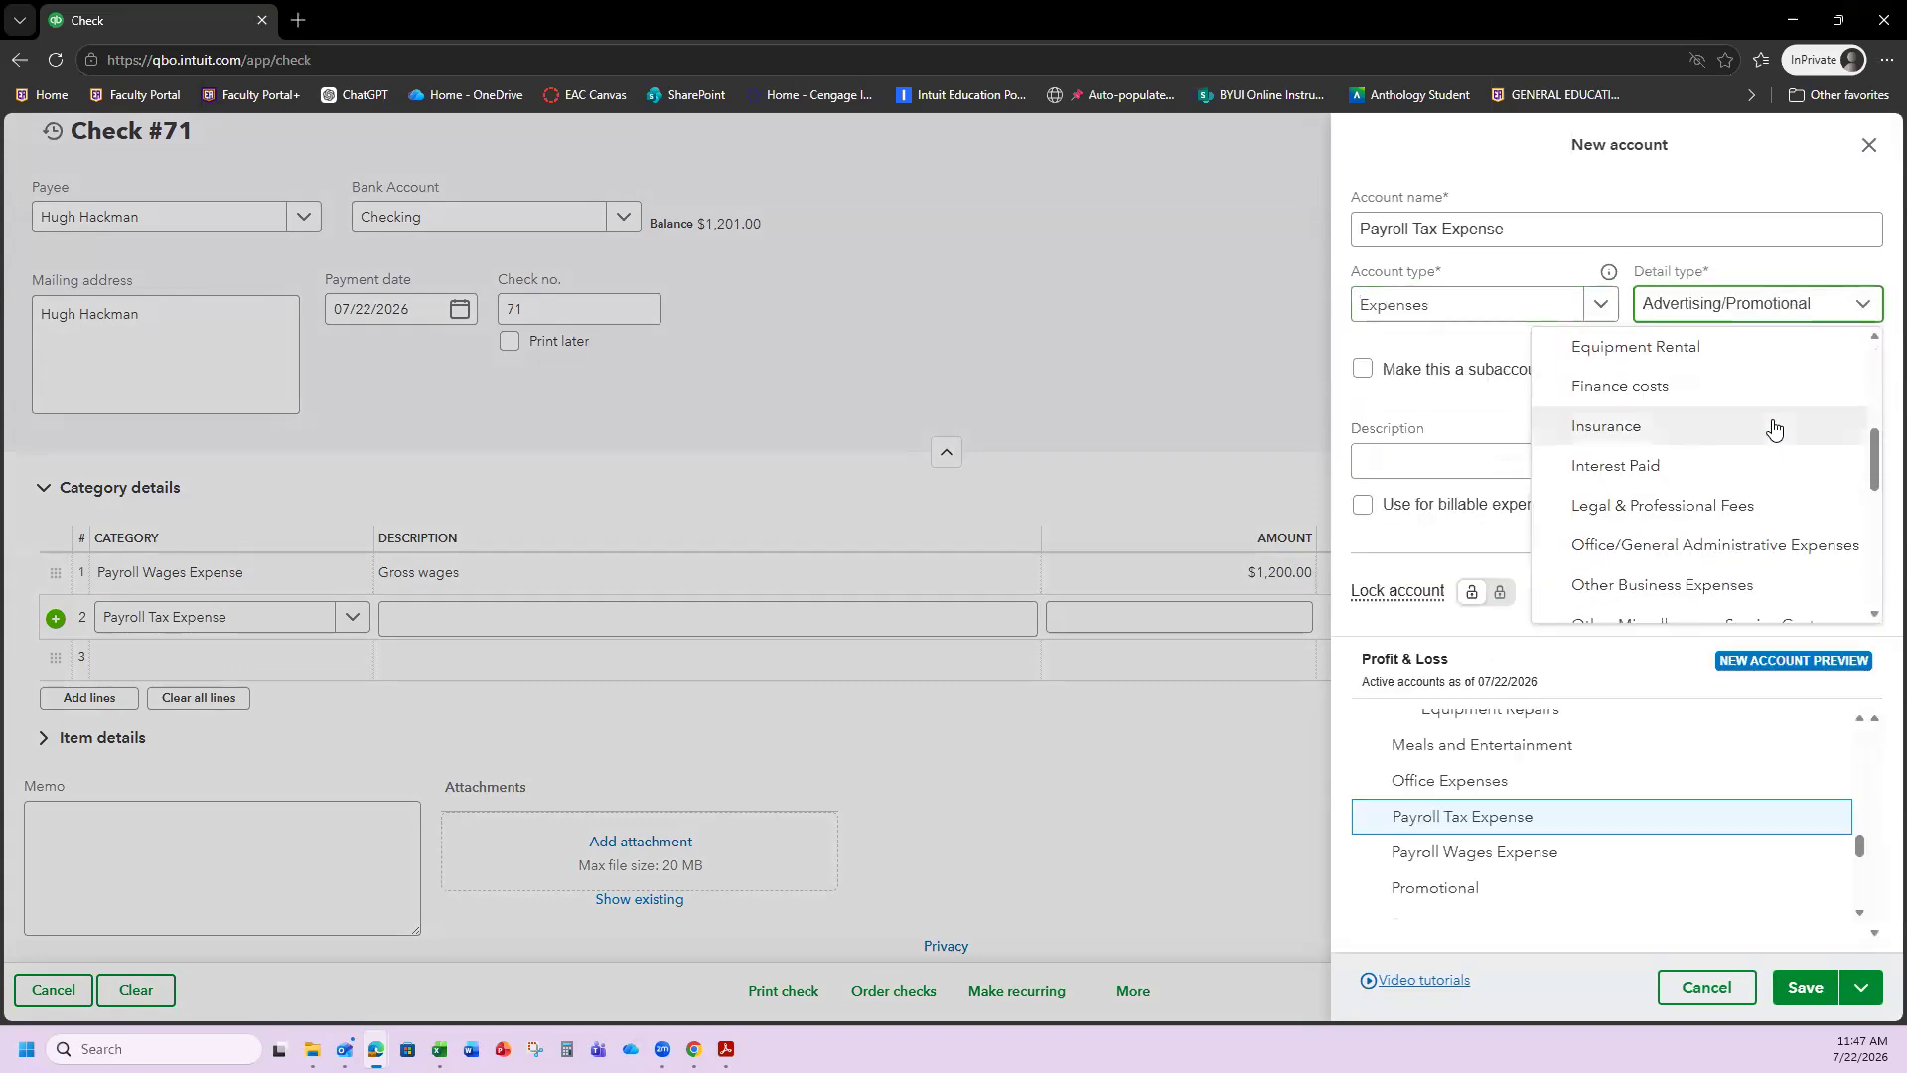
left_click(1688, 509)
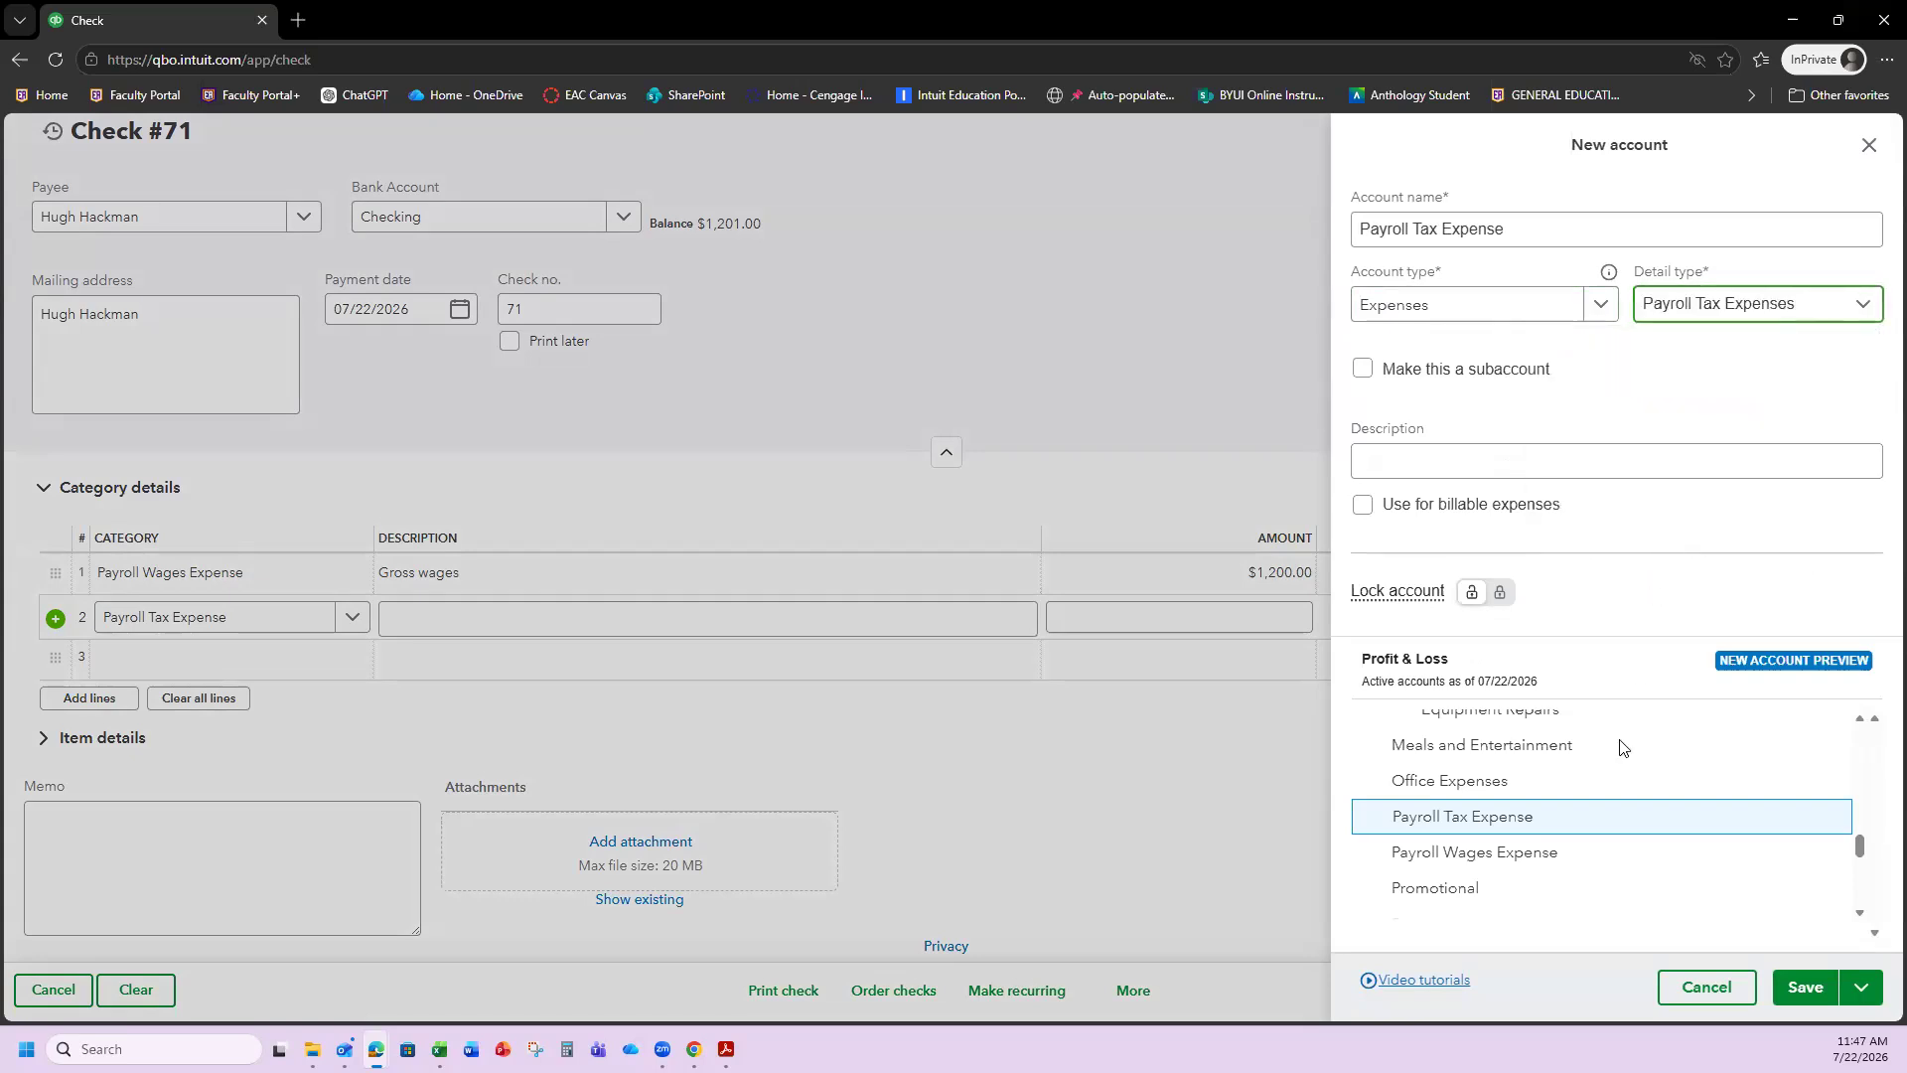
left_click(1799, 986)
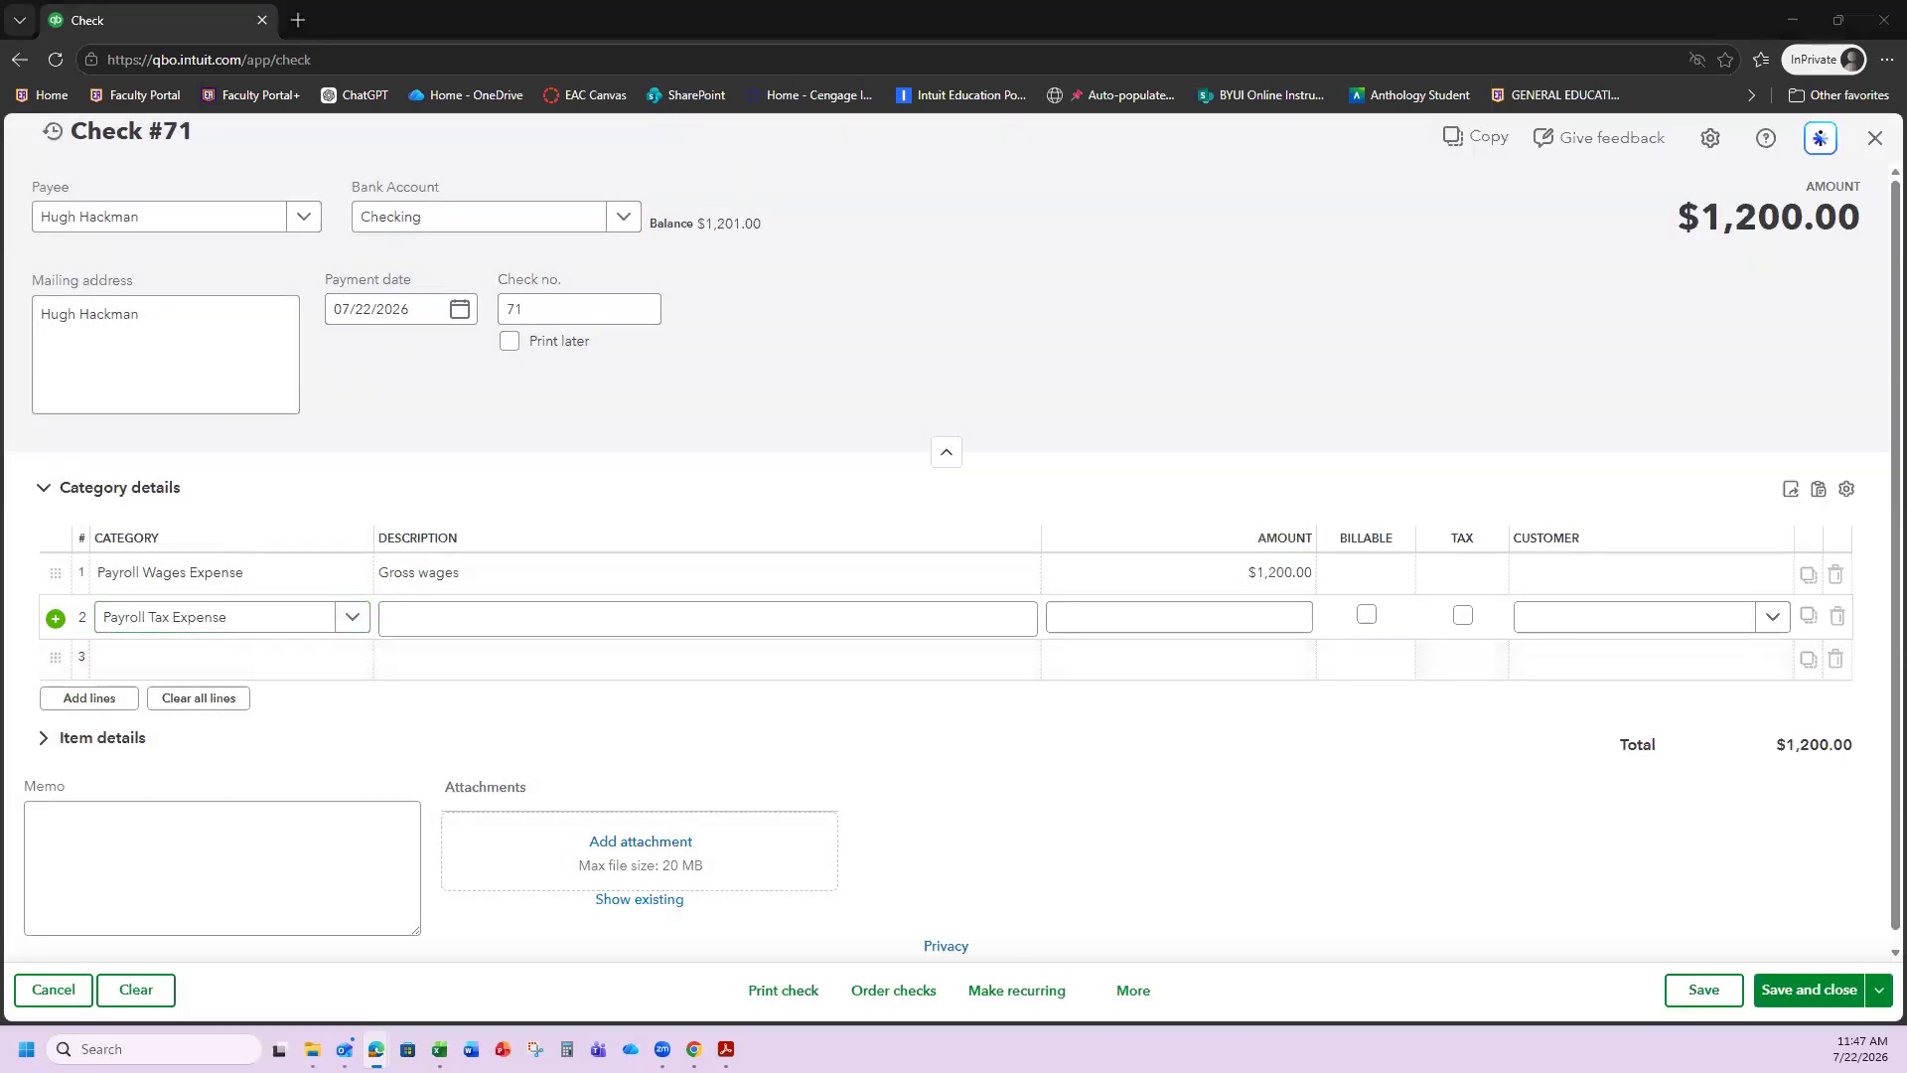
Give line 2 the employer FICA tax description and a $91.80 amount.
left_click(398, 624)
type("Employer portion of FICA Tax")
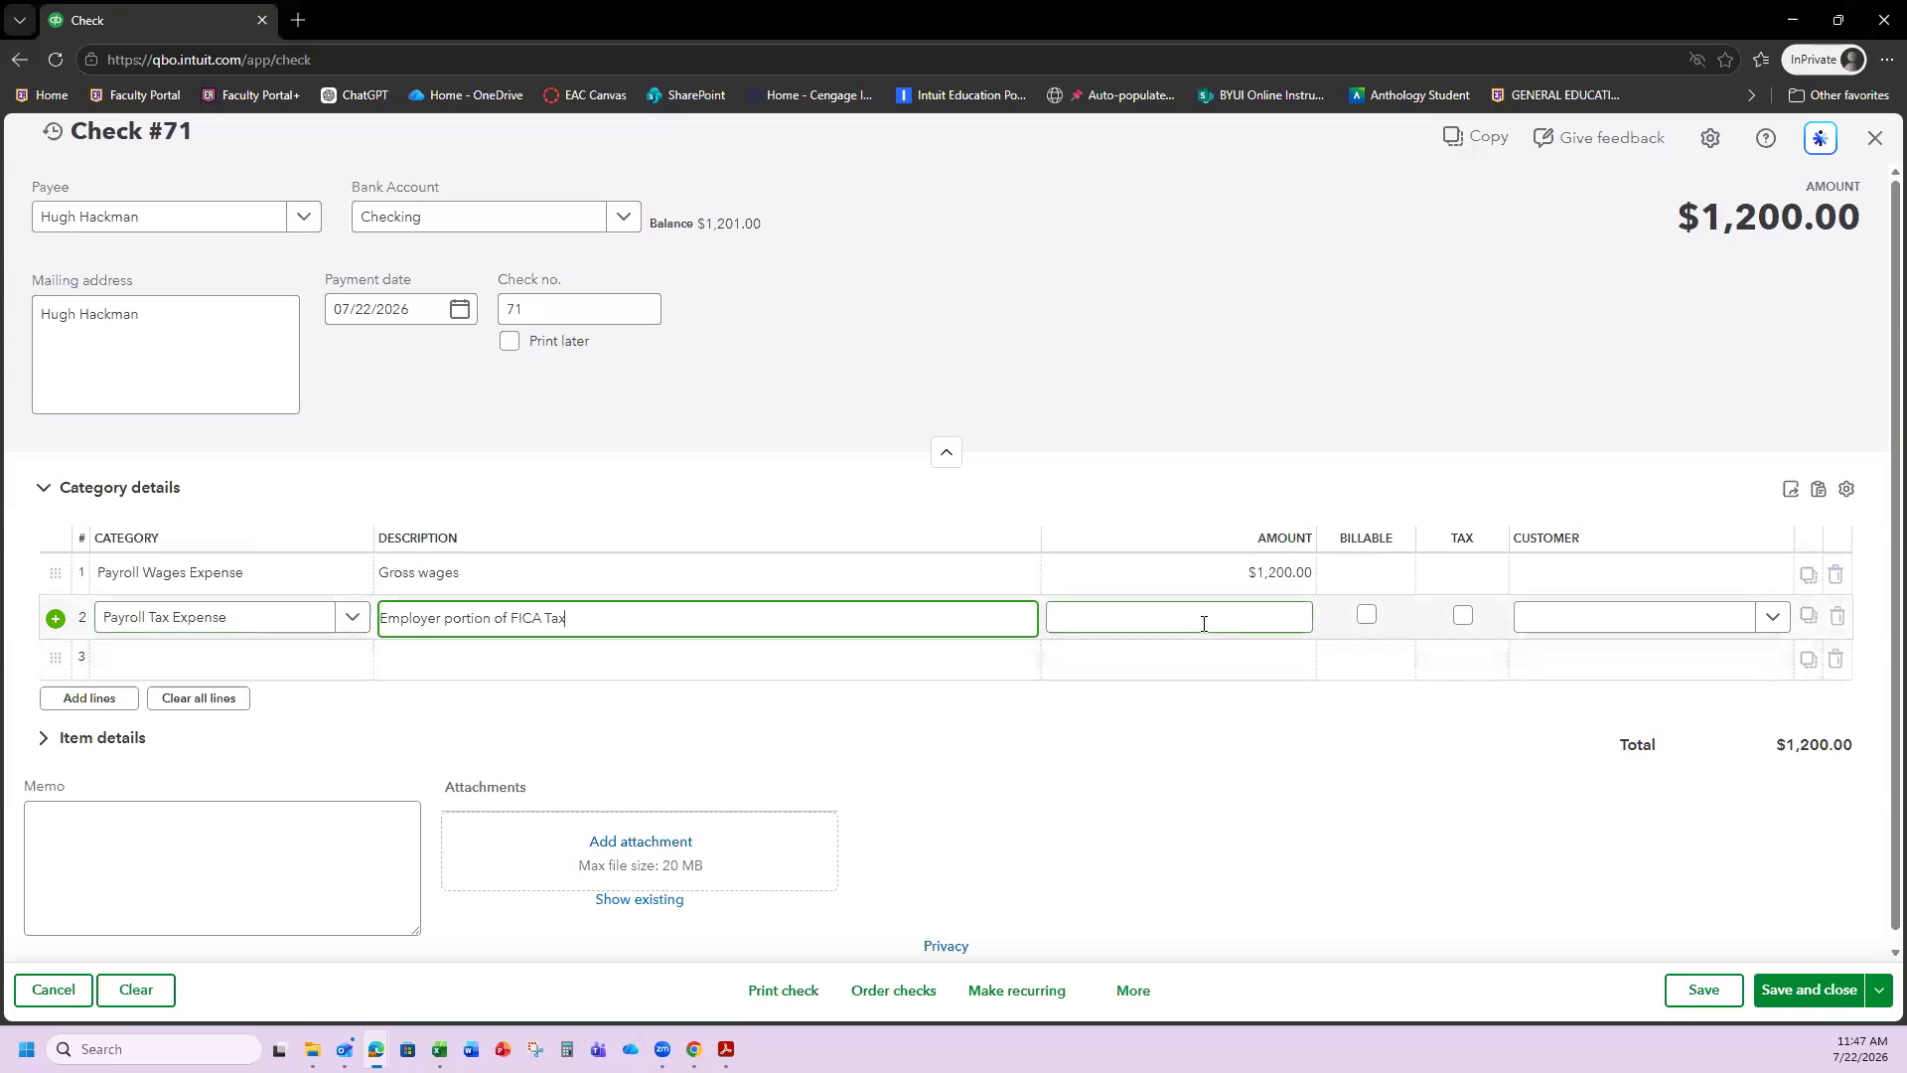
left_click(1138, 612)
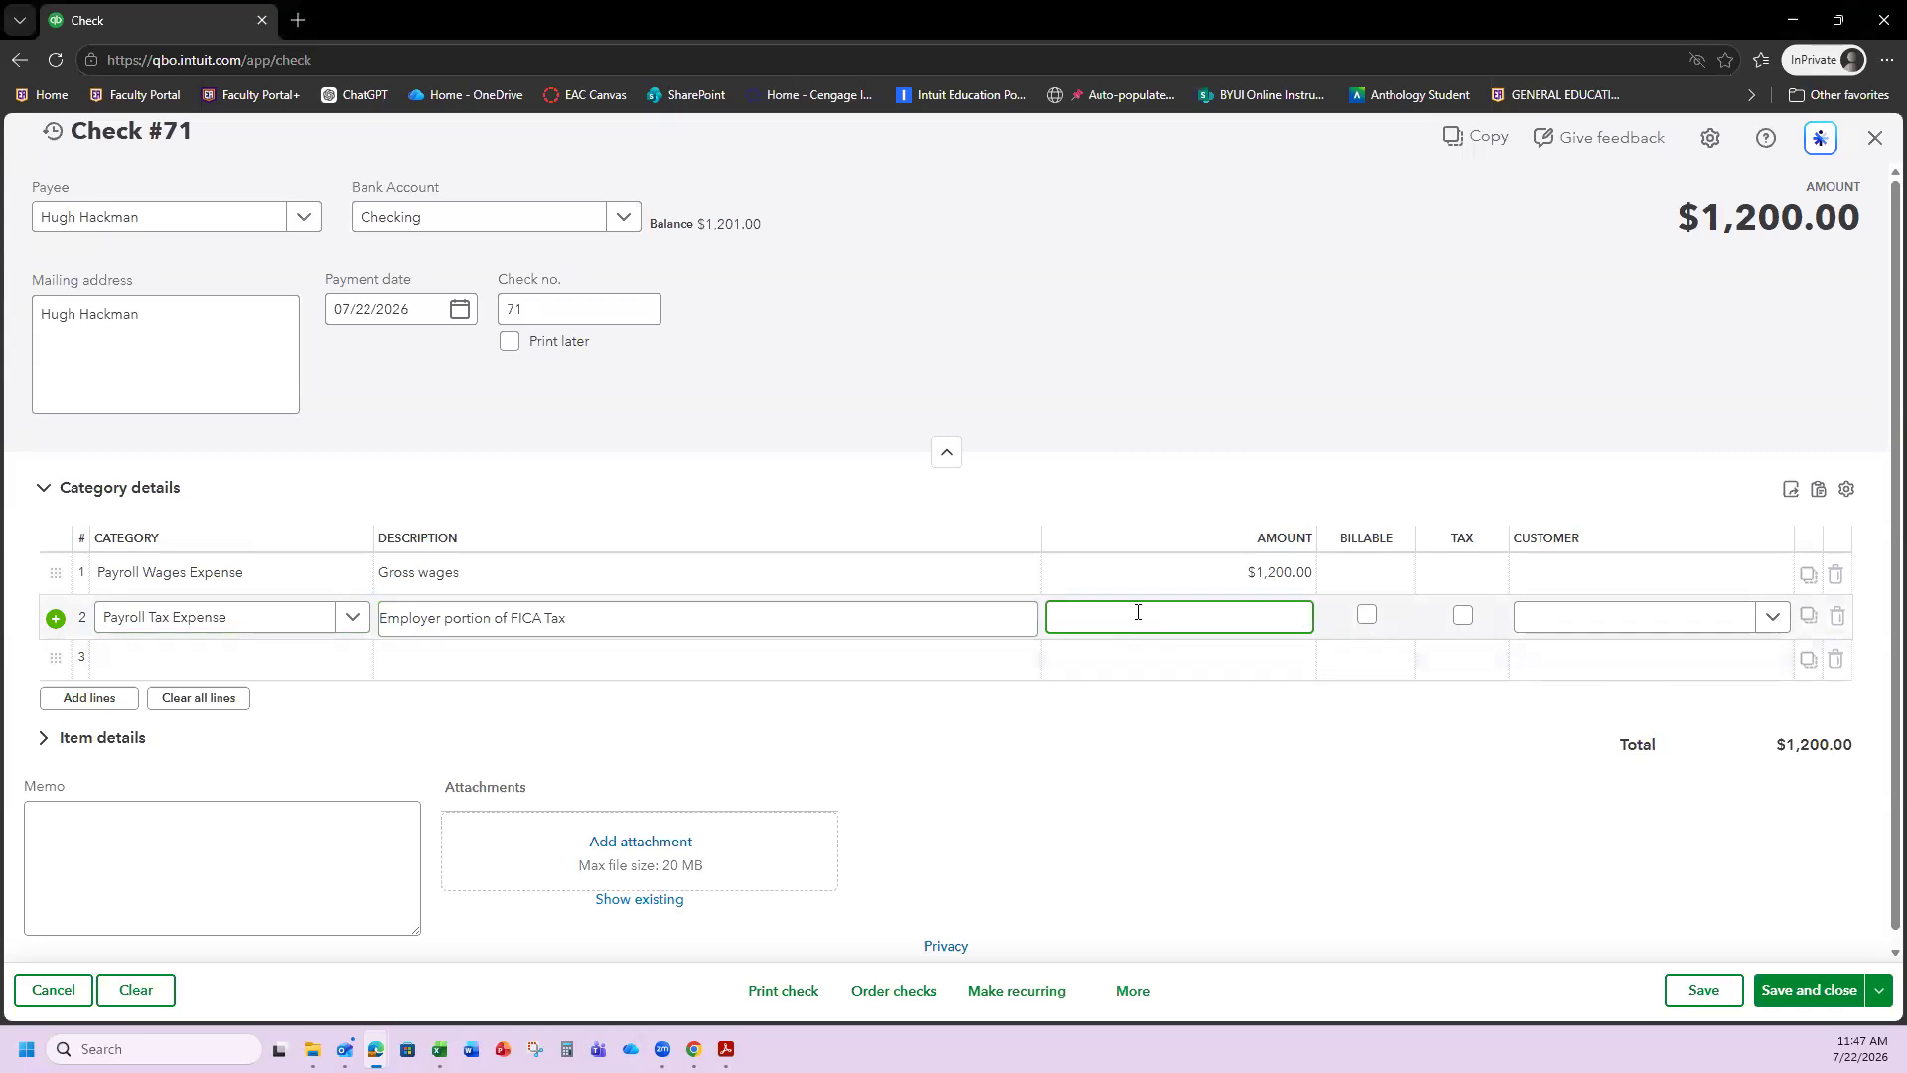
type("91.80")
left_click(1255, 763)
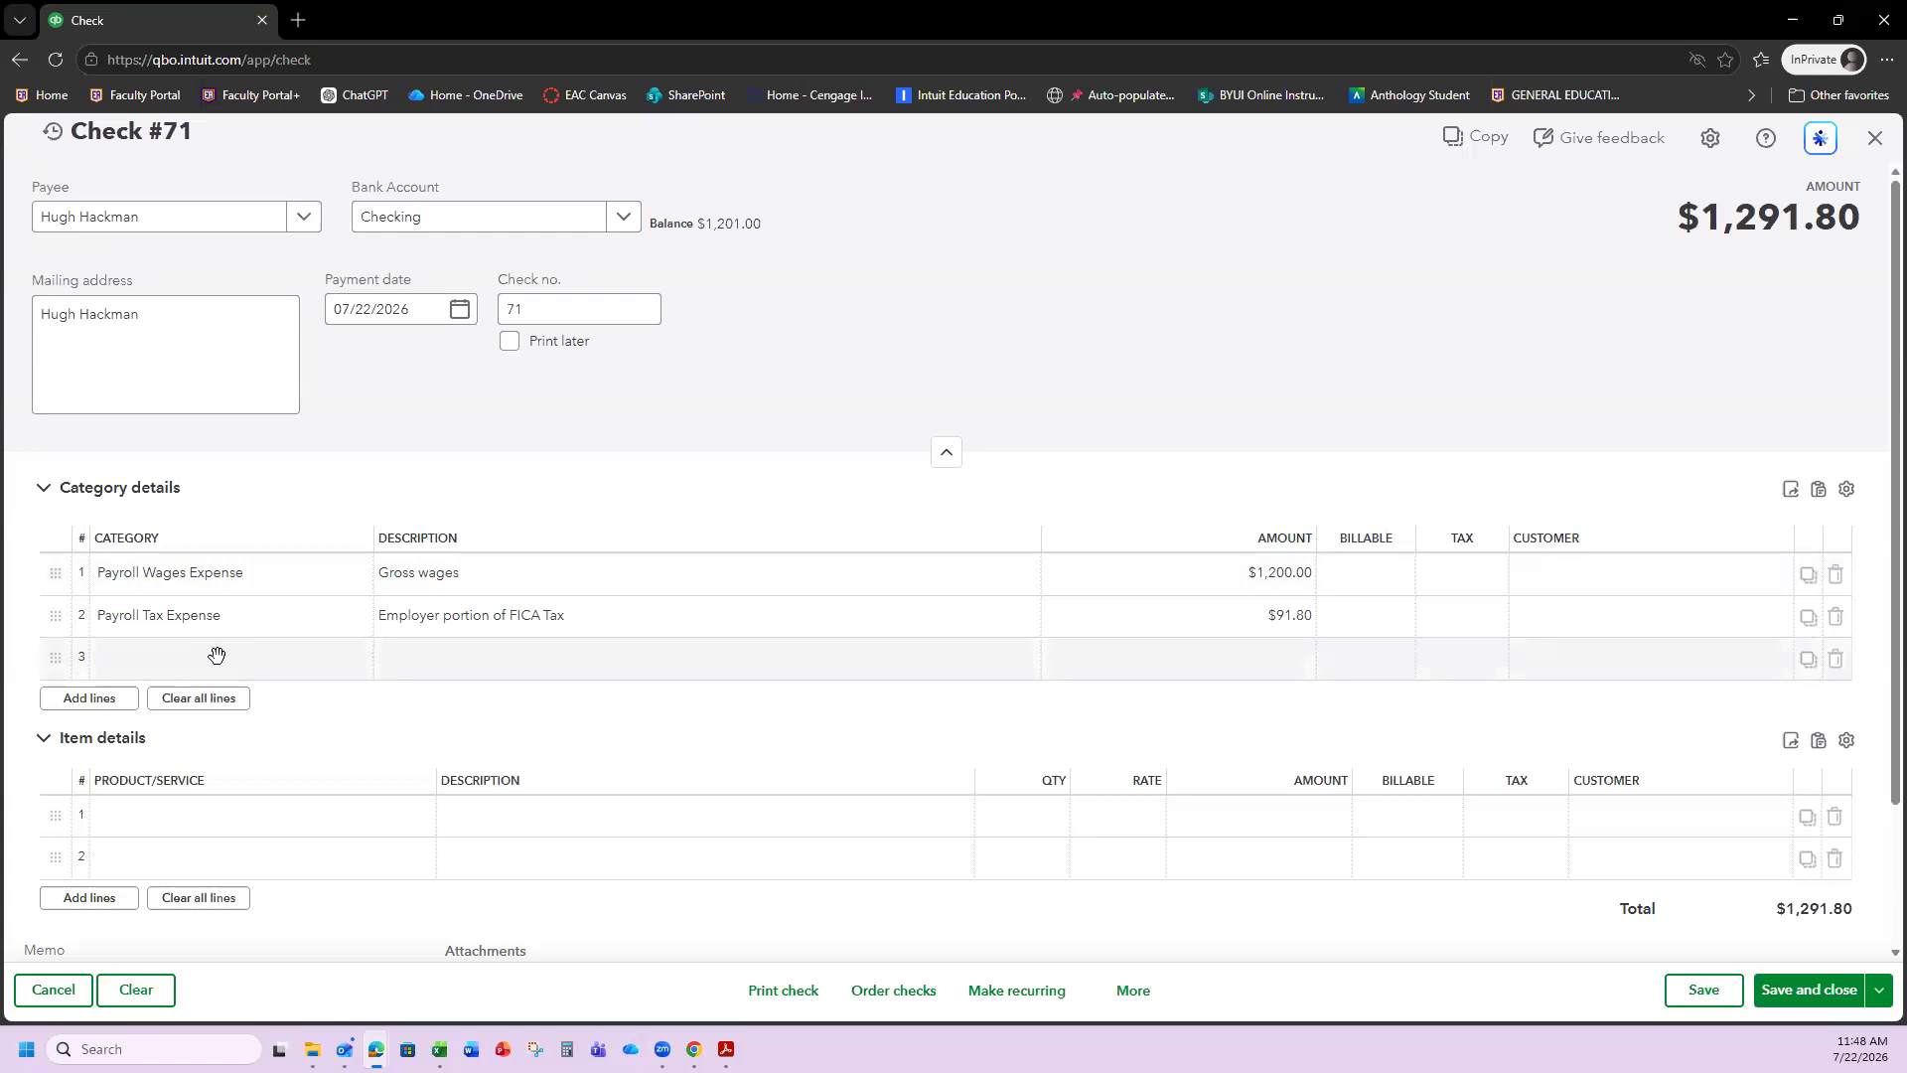
left_click(149, 660)
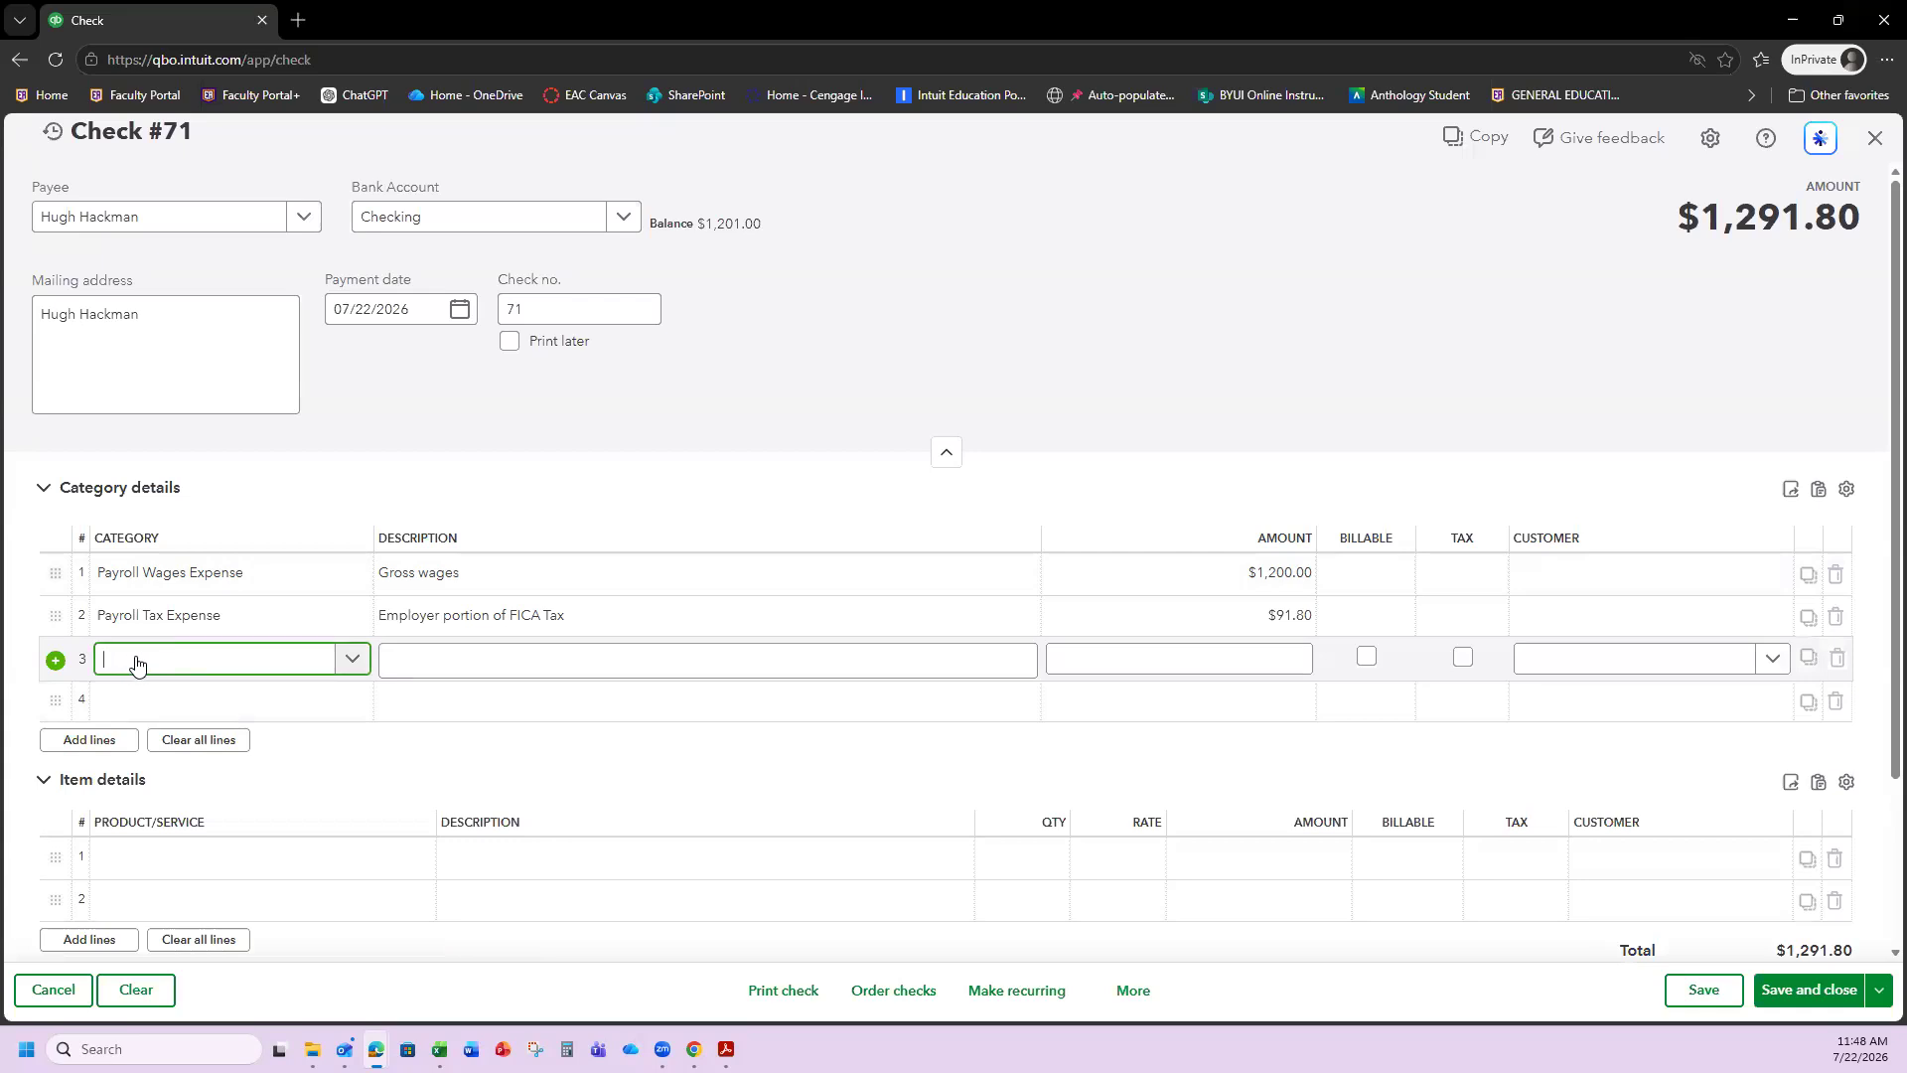
Enter Federal Payroll Tax Payable as line 3's category with description 'Employee federal tax withheld'.
type("Federal ")
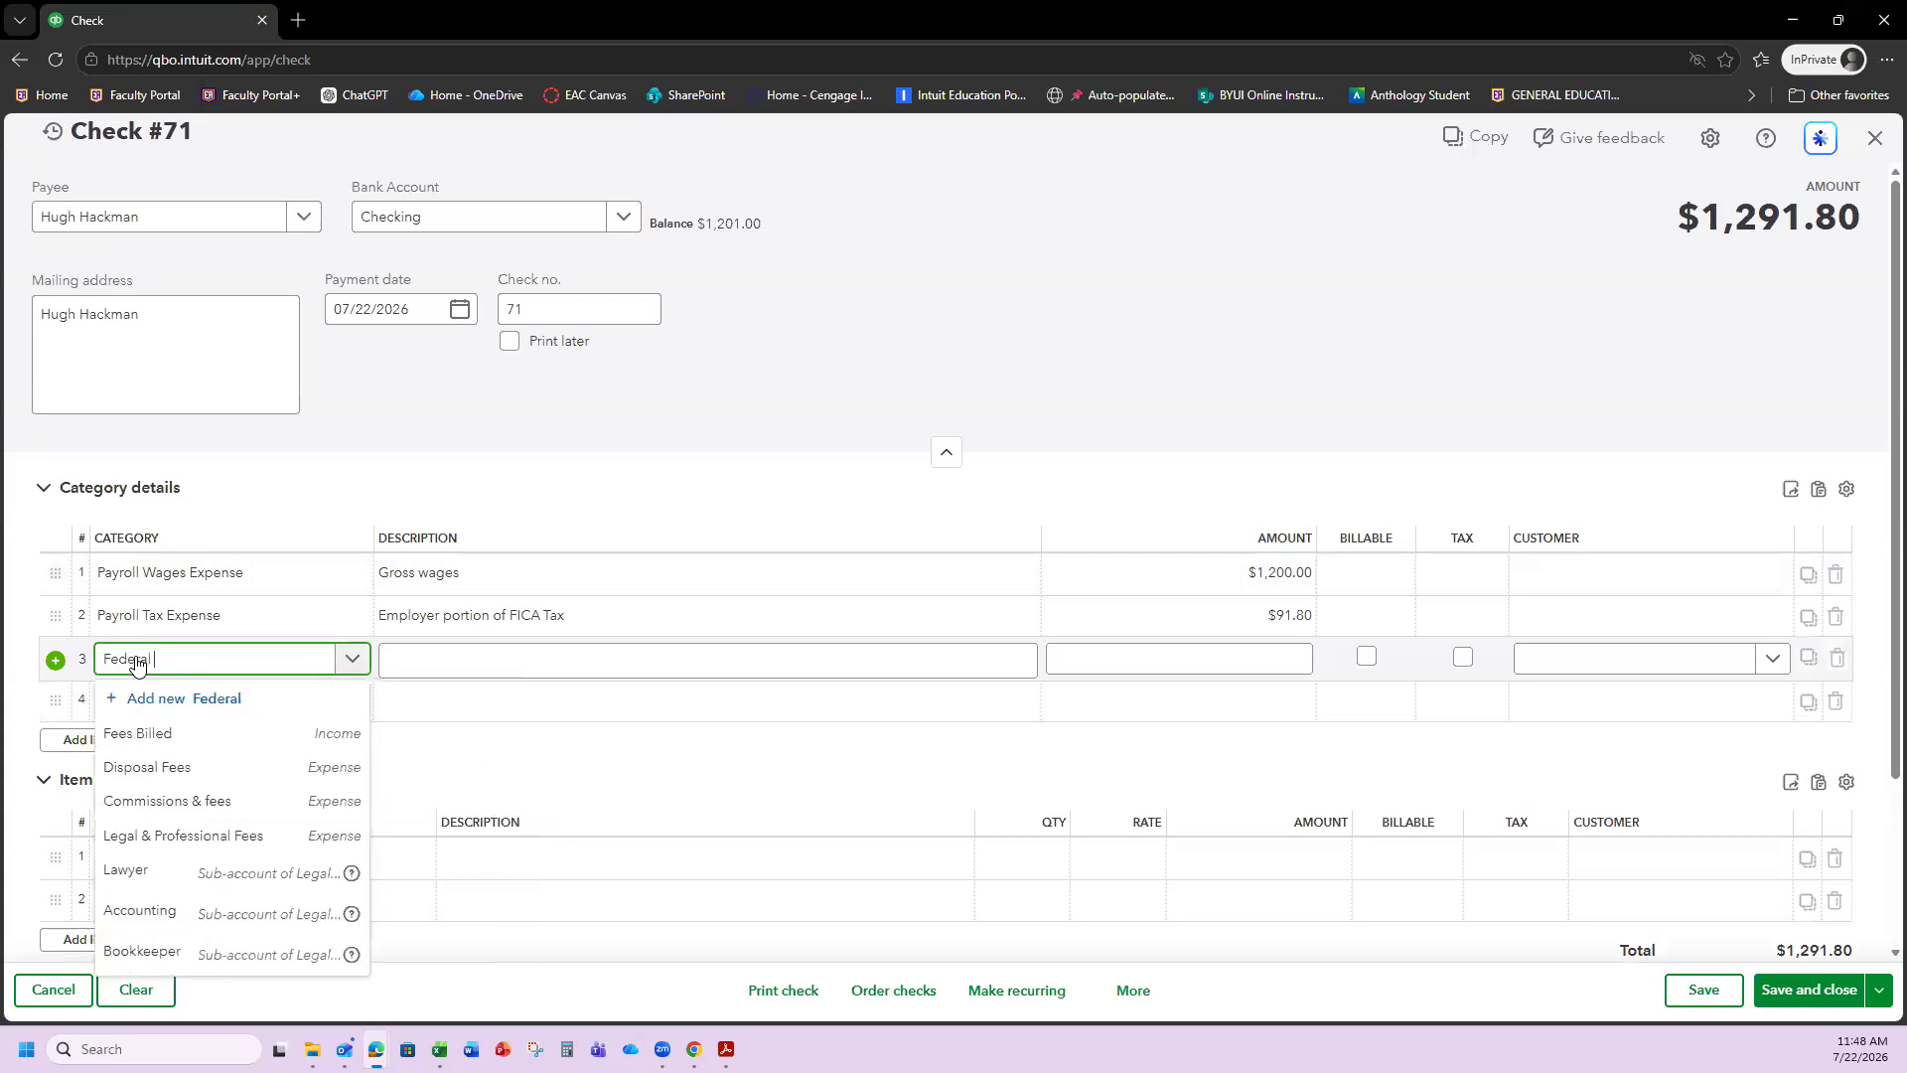
type("Payroll Tax")
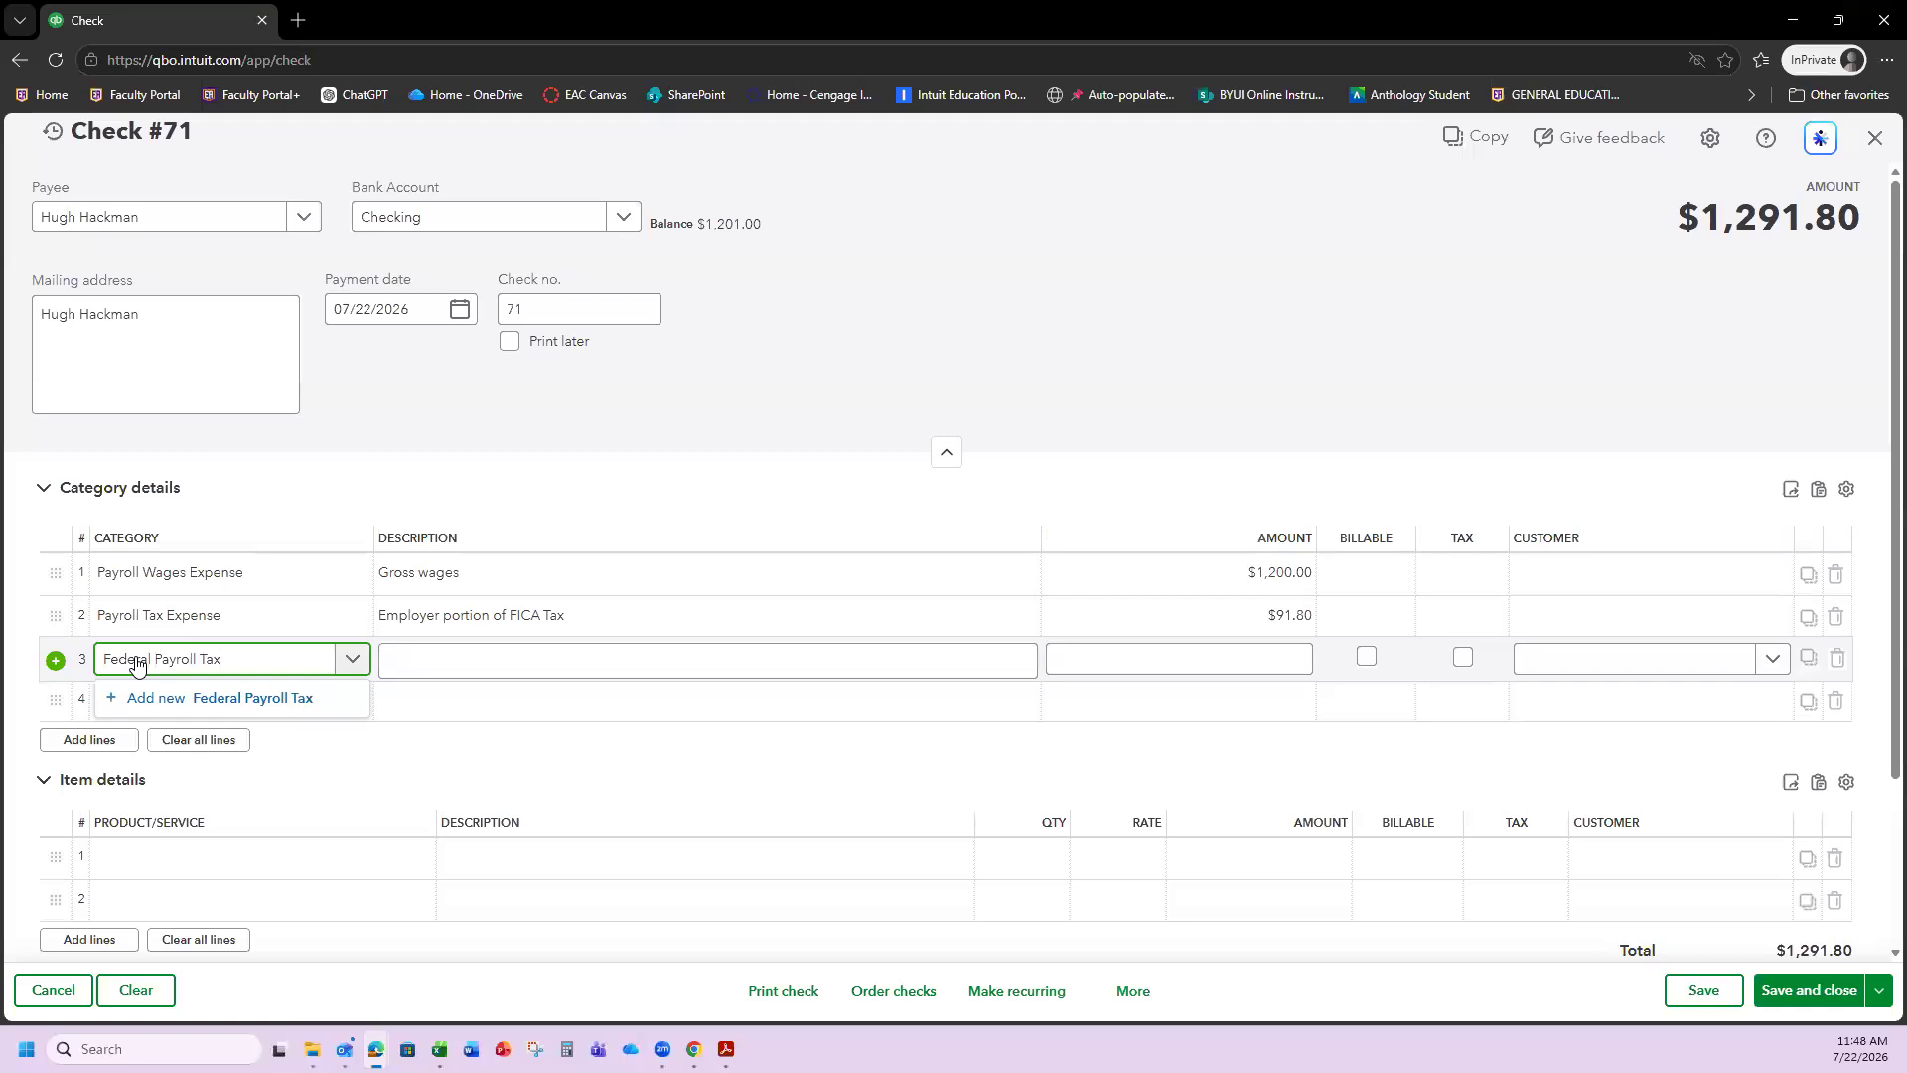
type(" Payable")
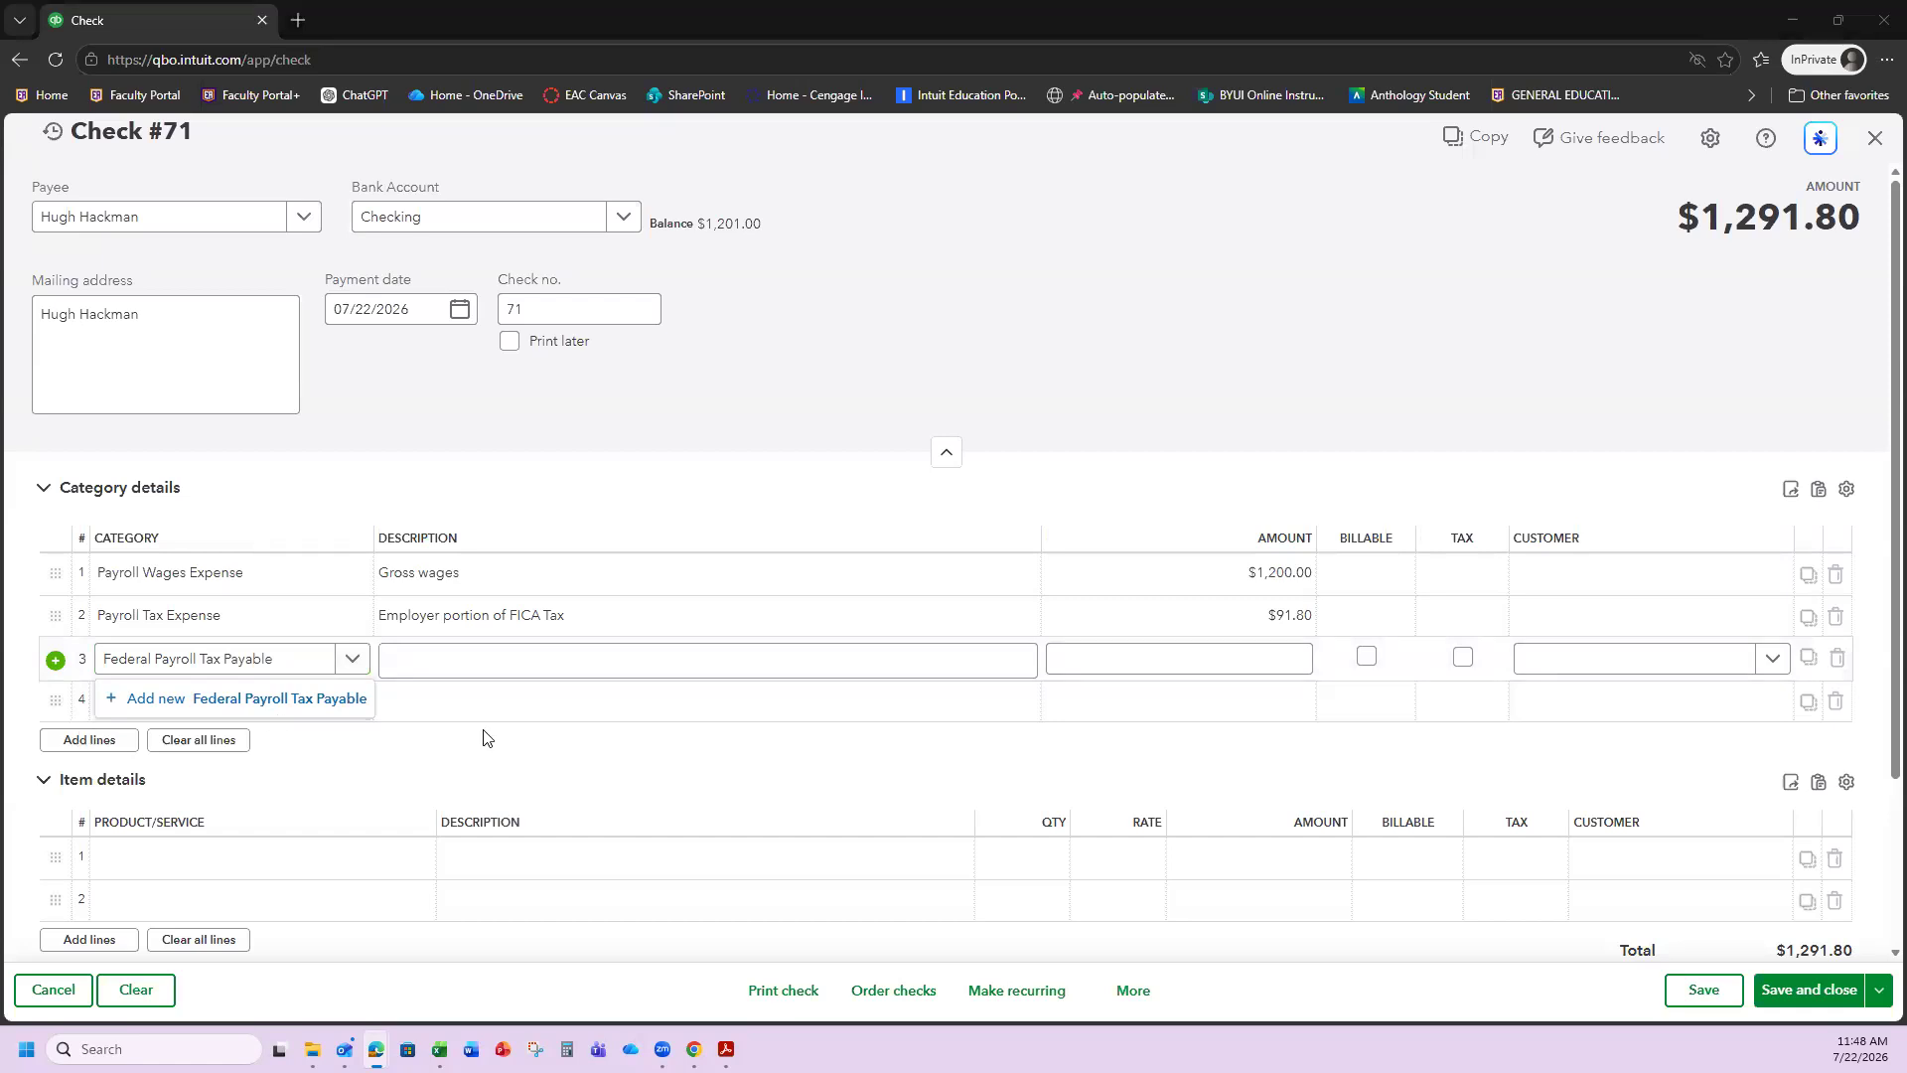
left_click(506, 661)
type("Employee federal tax withheld")
left_click(199, 675)
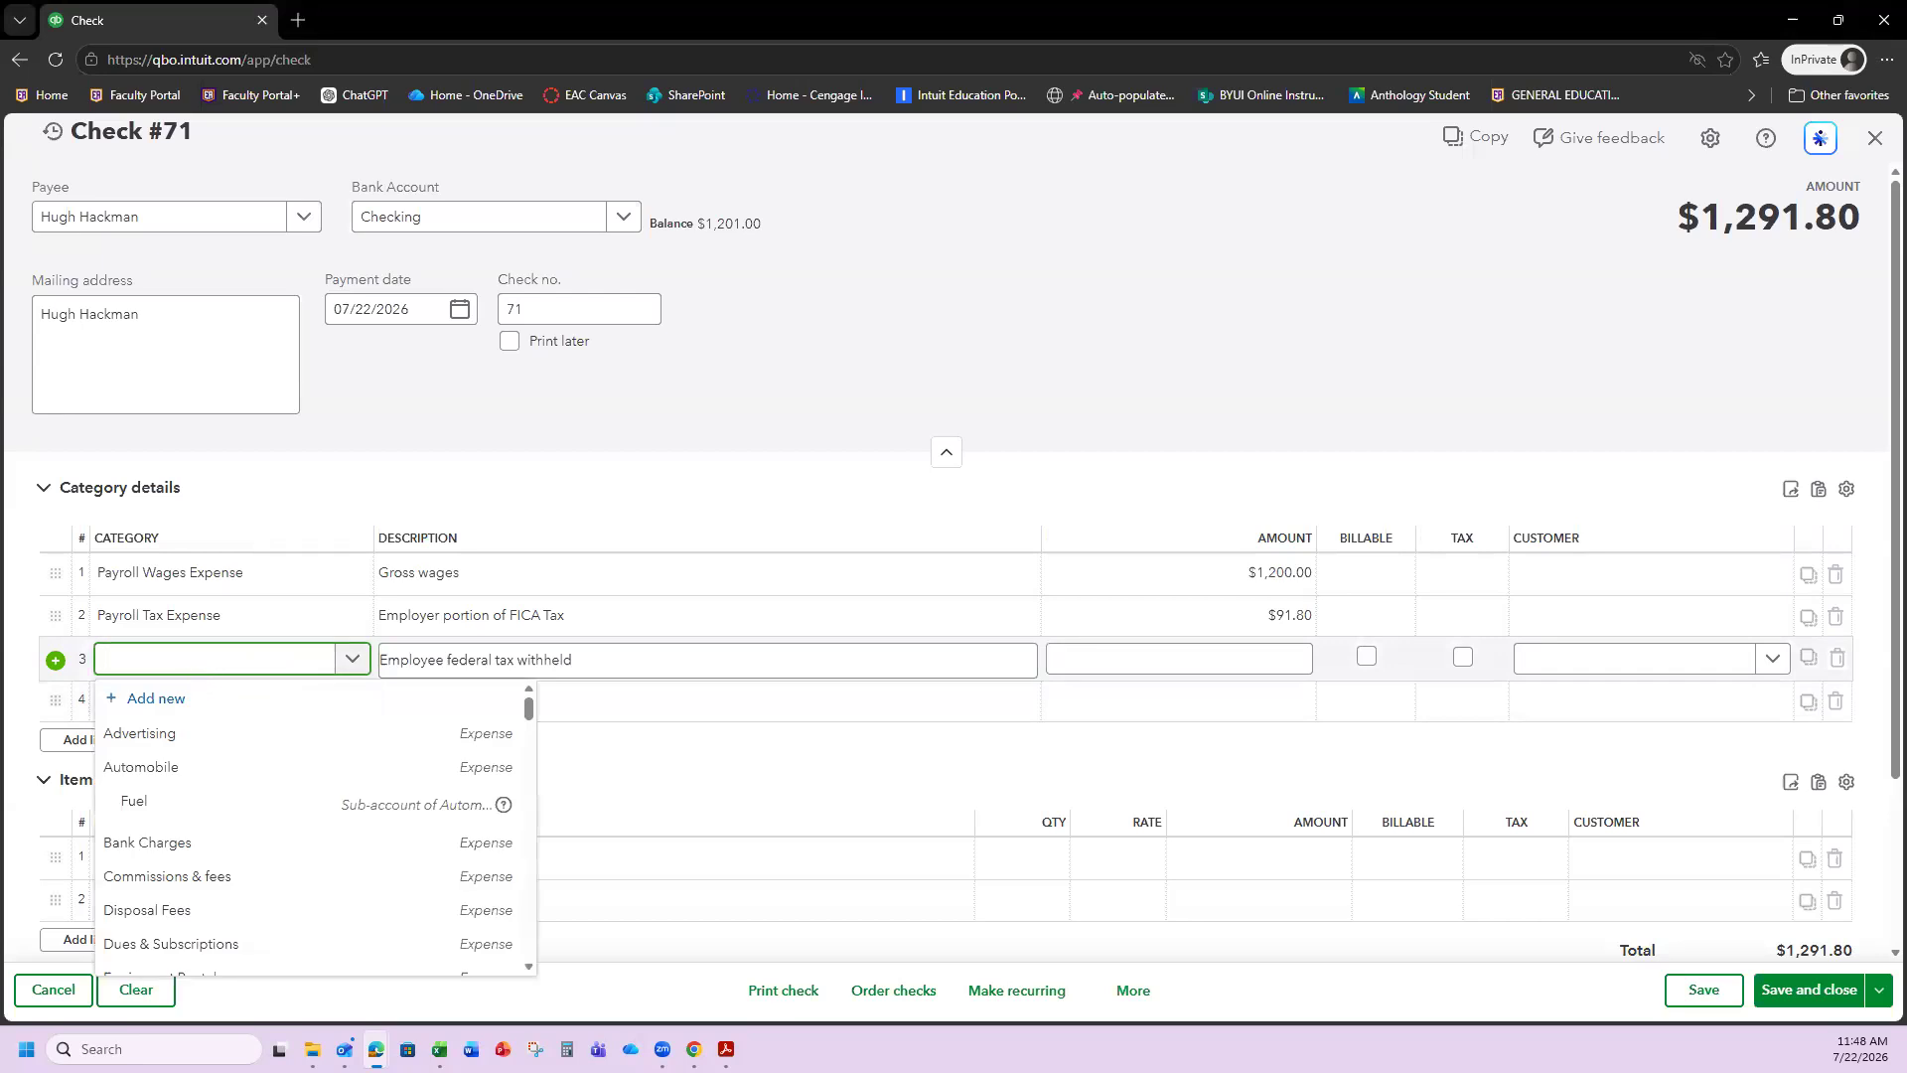
type("Fe")
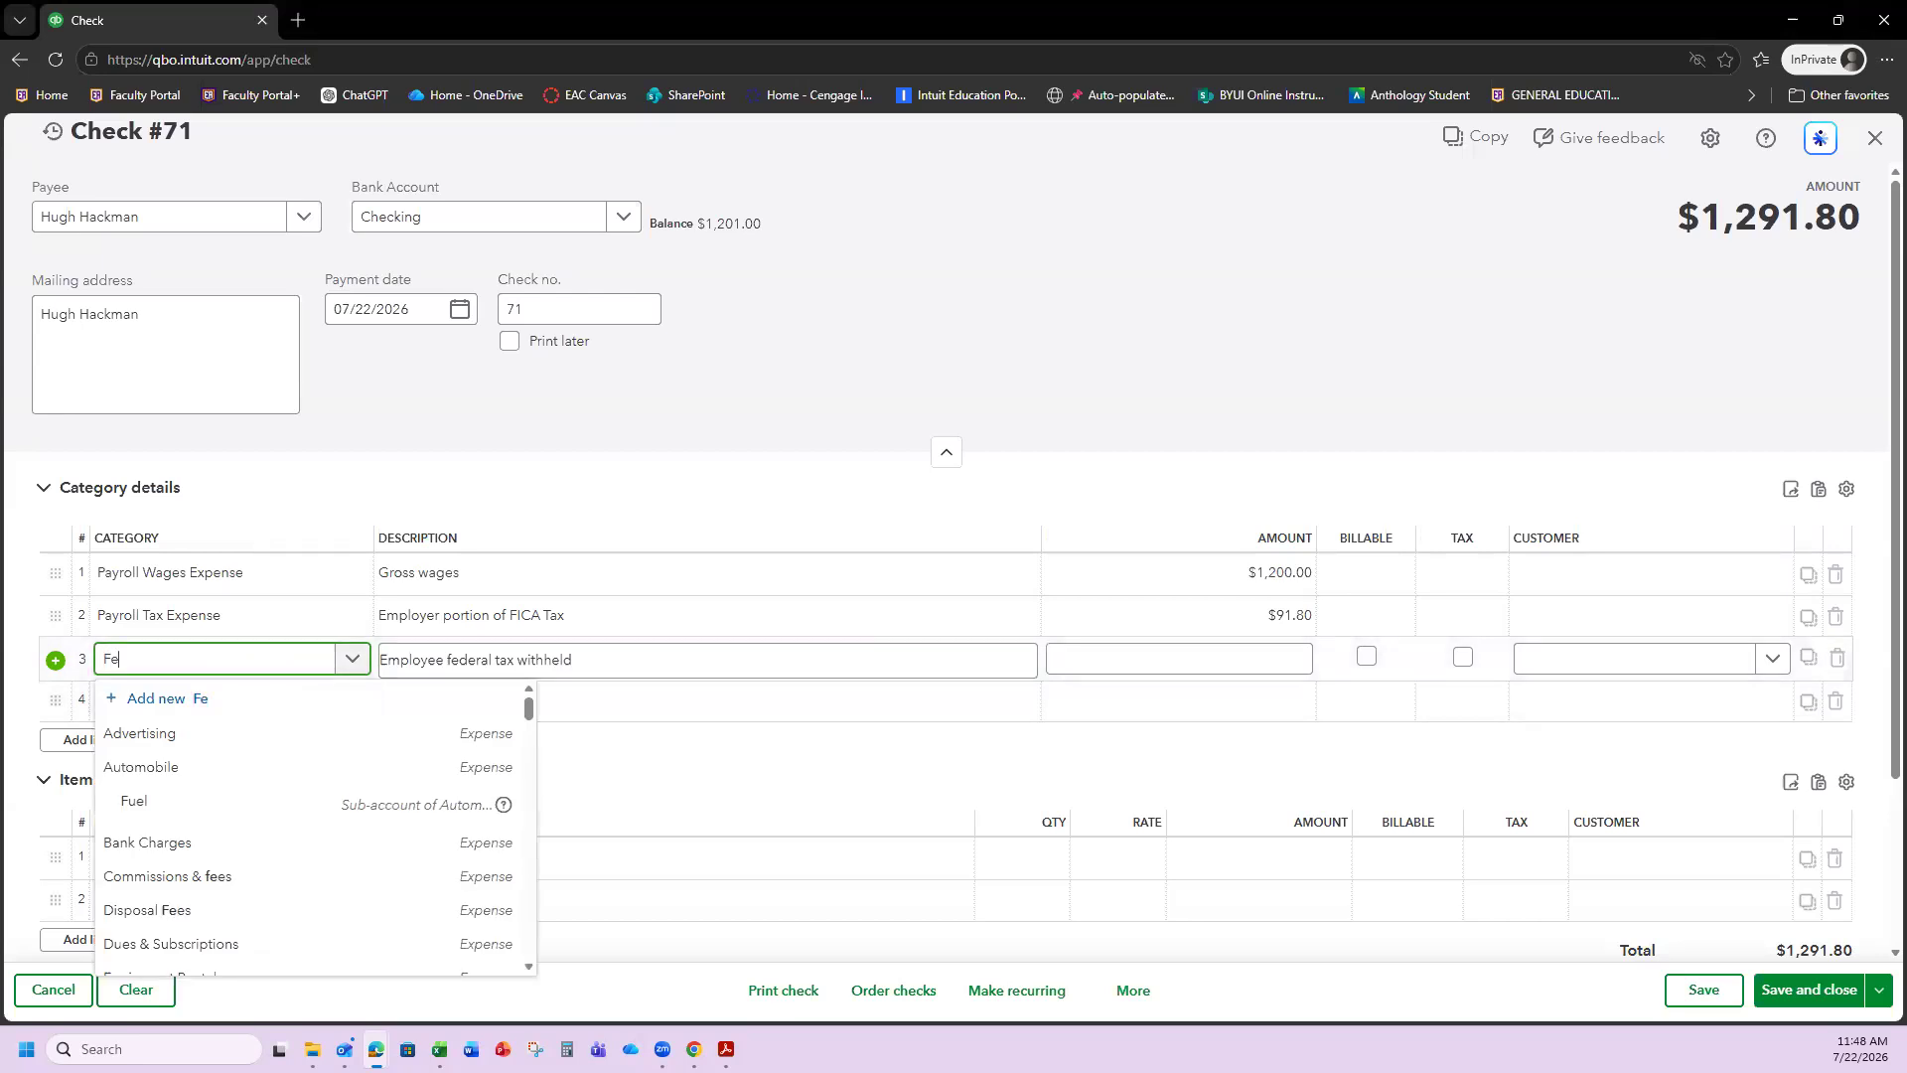
type("deral Payroll ")
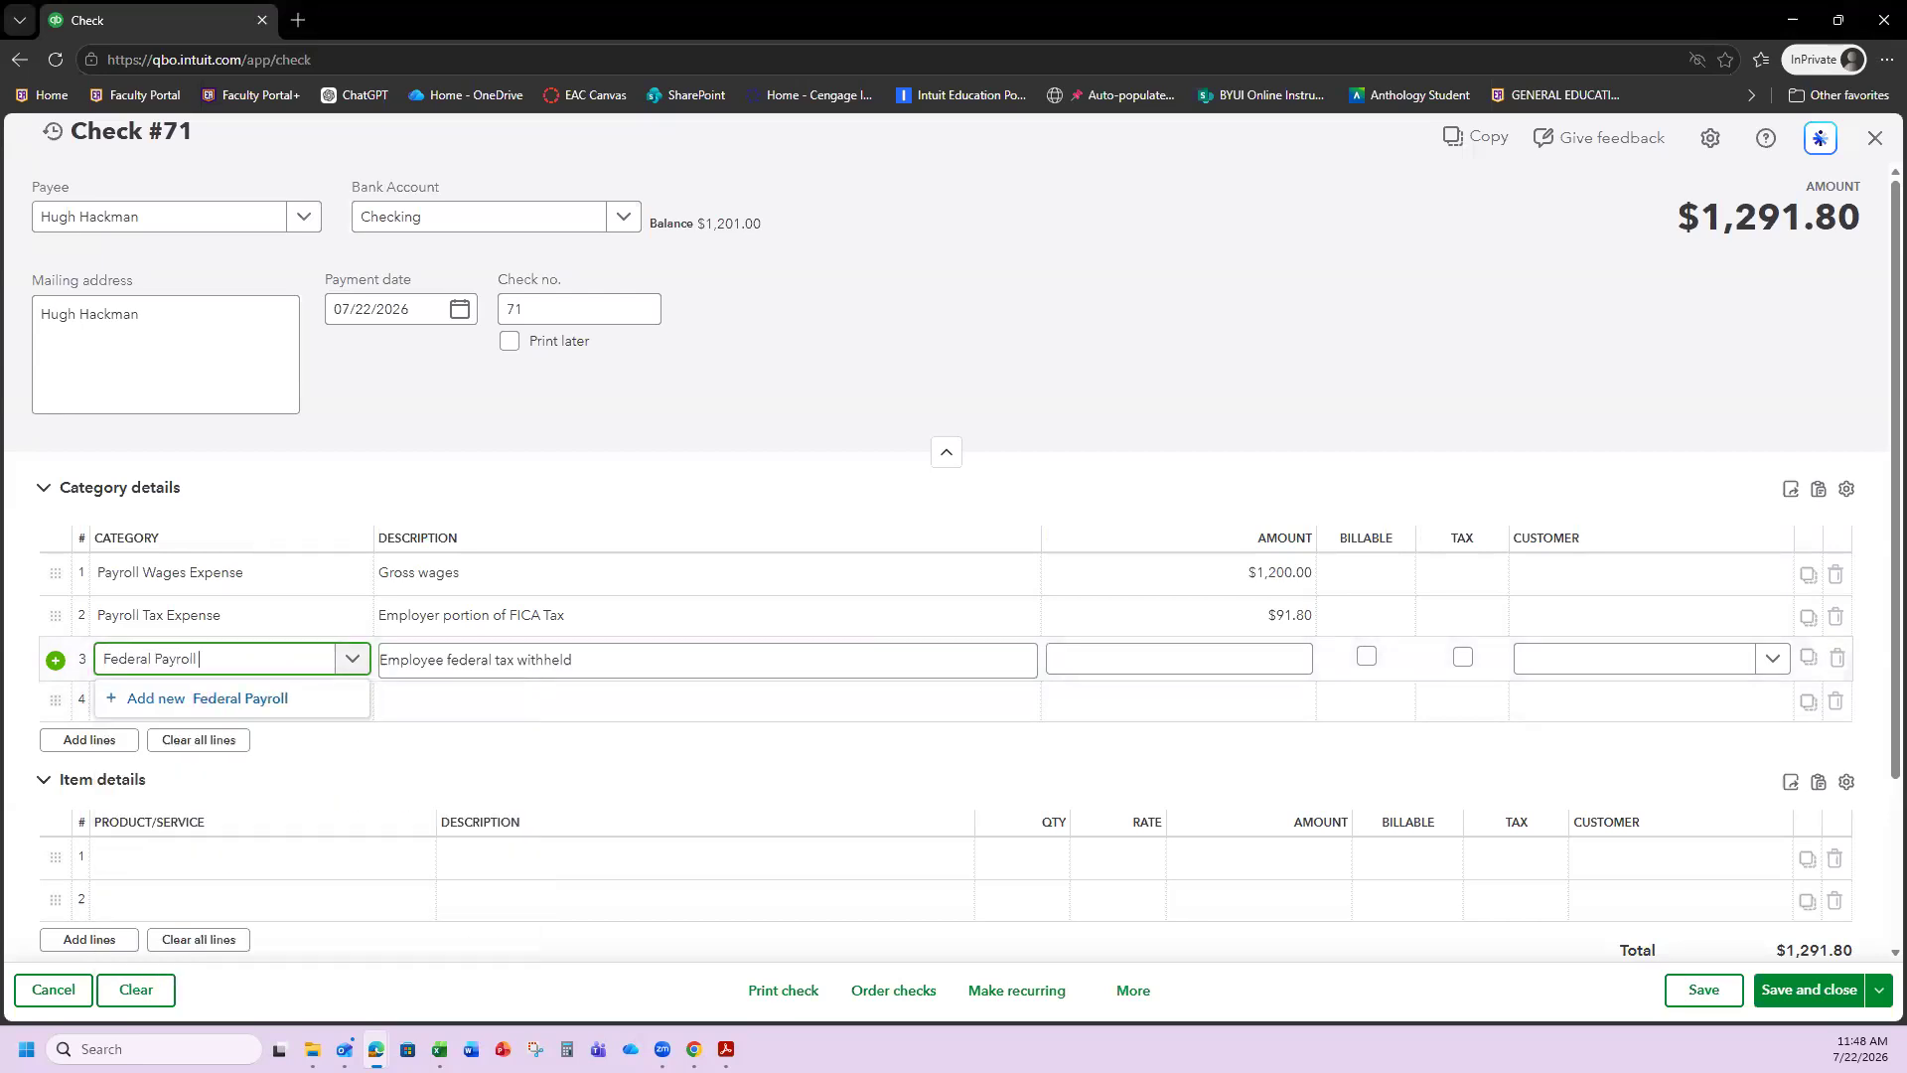
type("Tax Payable")
key("Return")
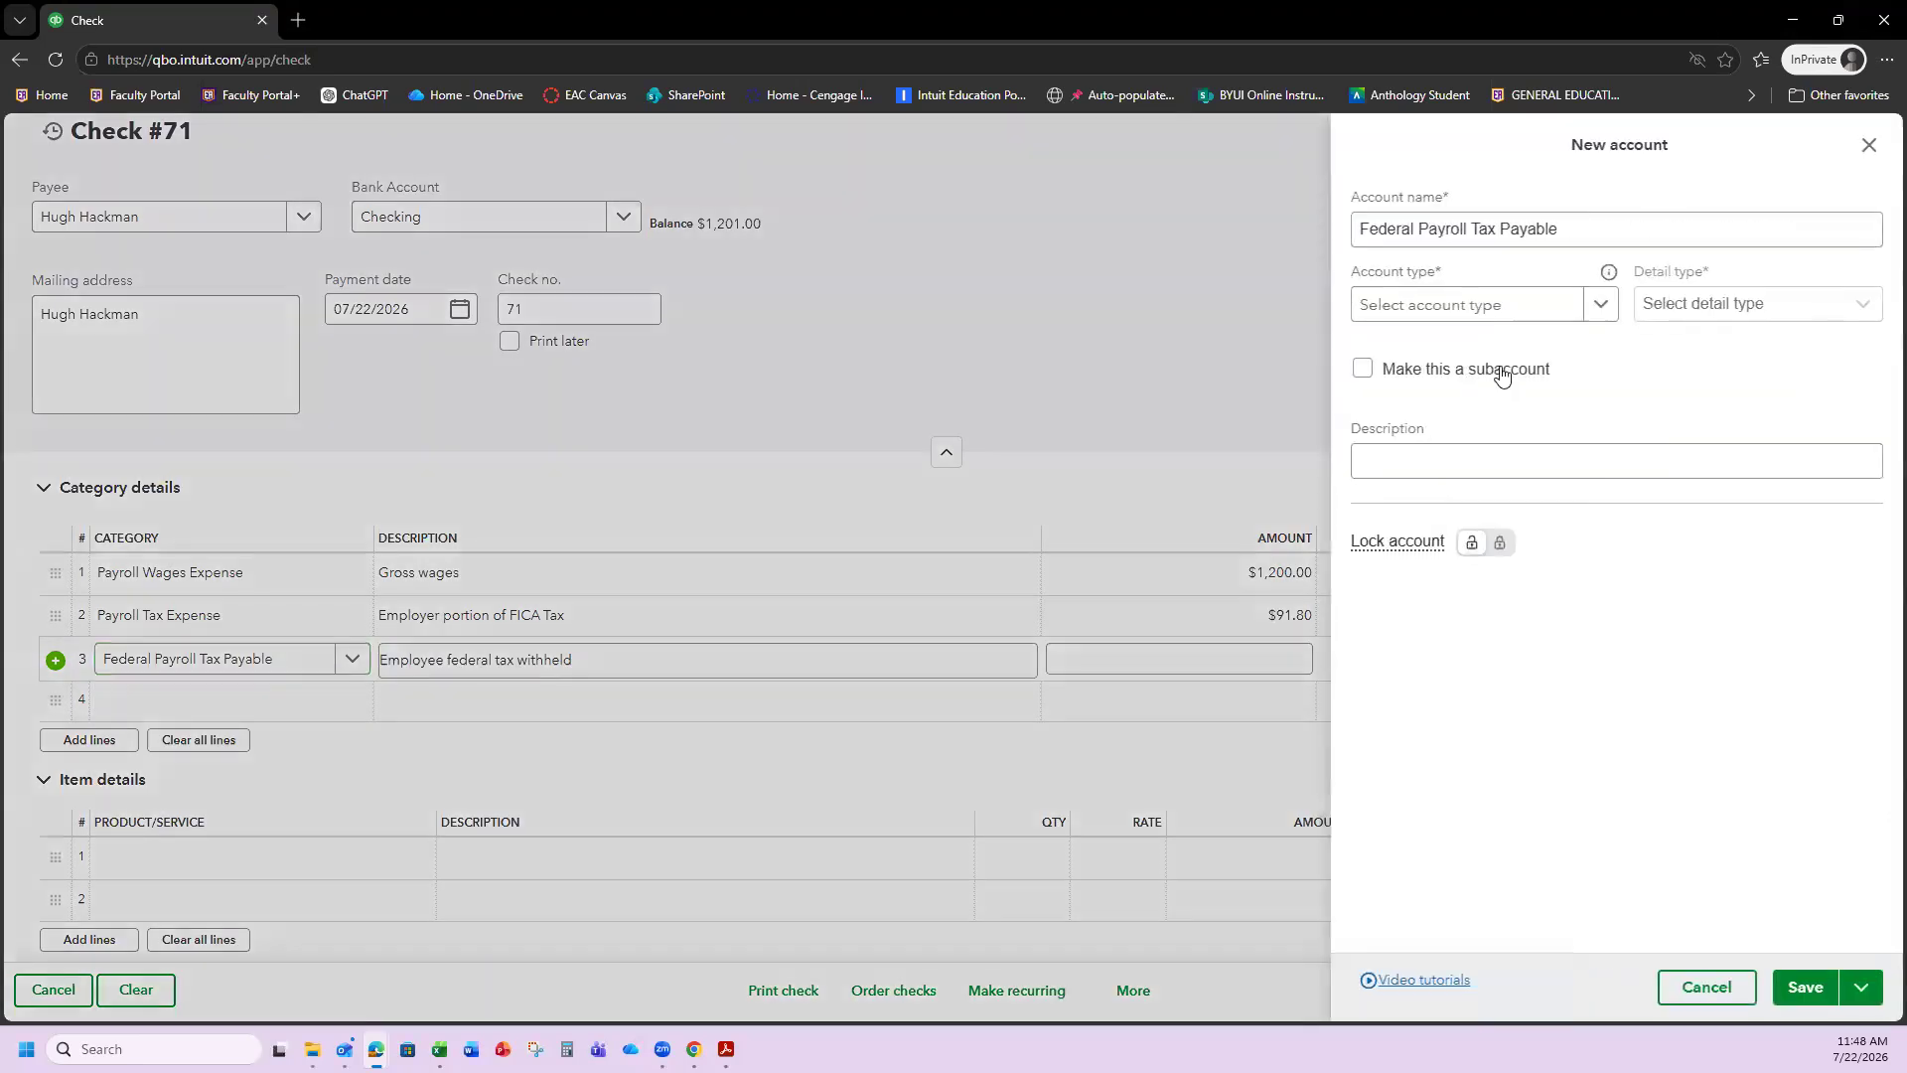
Create Federal Payroll Tax Payable as an Other Current Liabilities / Payroll Tax Payable account.
left_click(1525, 306)
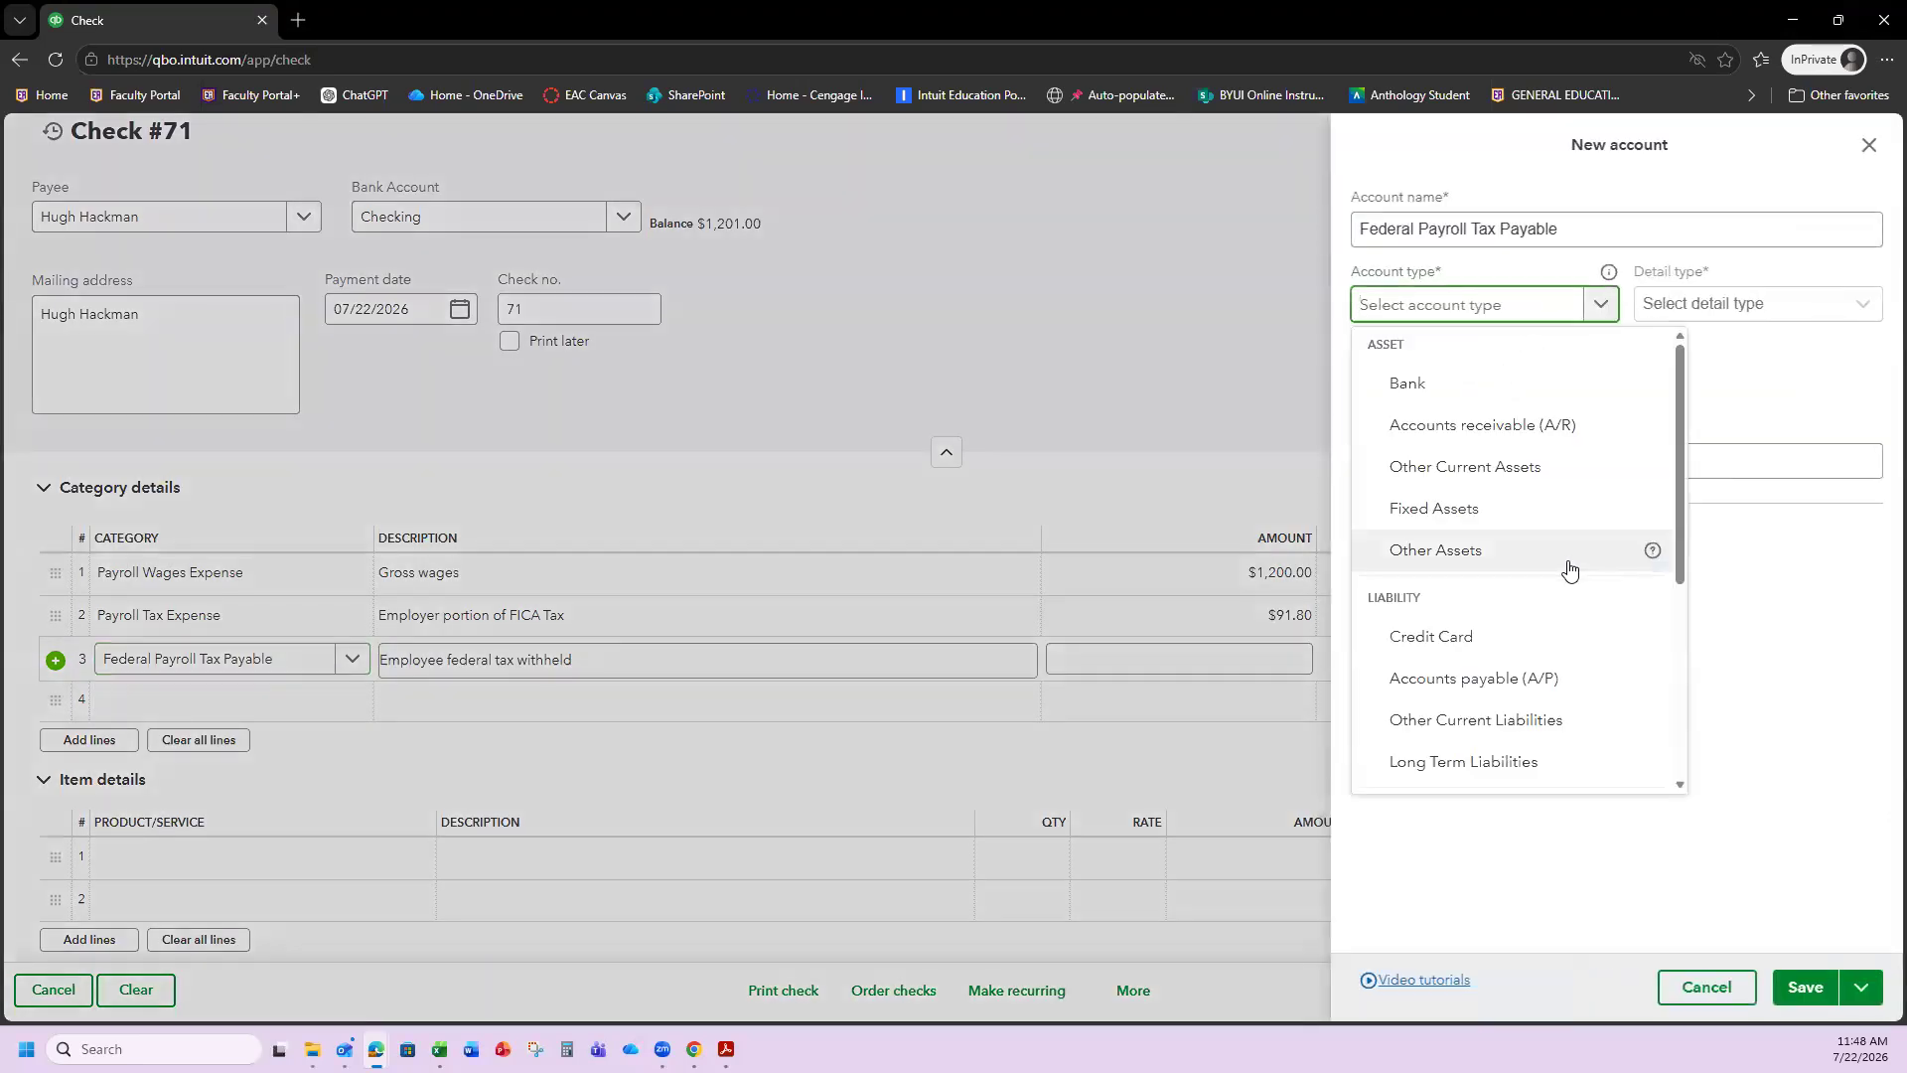
scroll(1567, 574, "down", 1)
left_click(1464, 624)
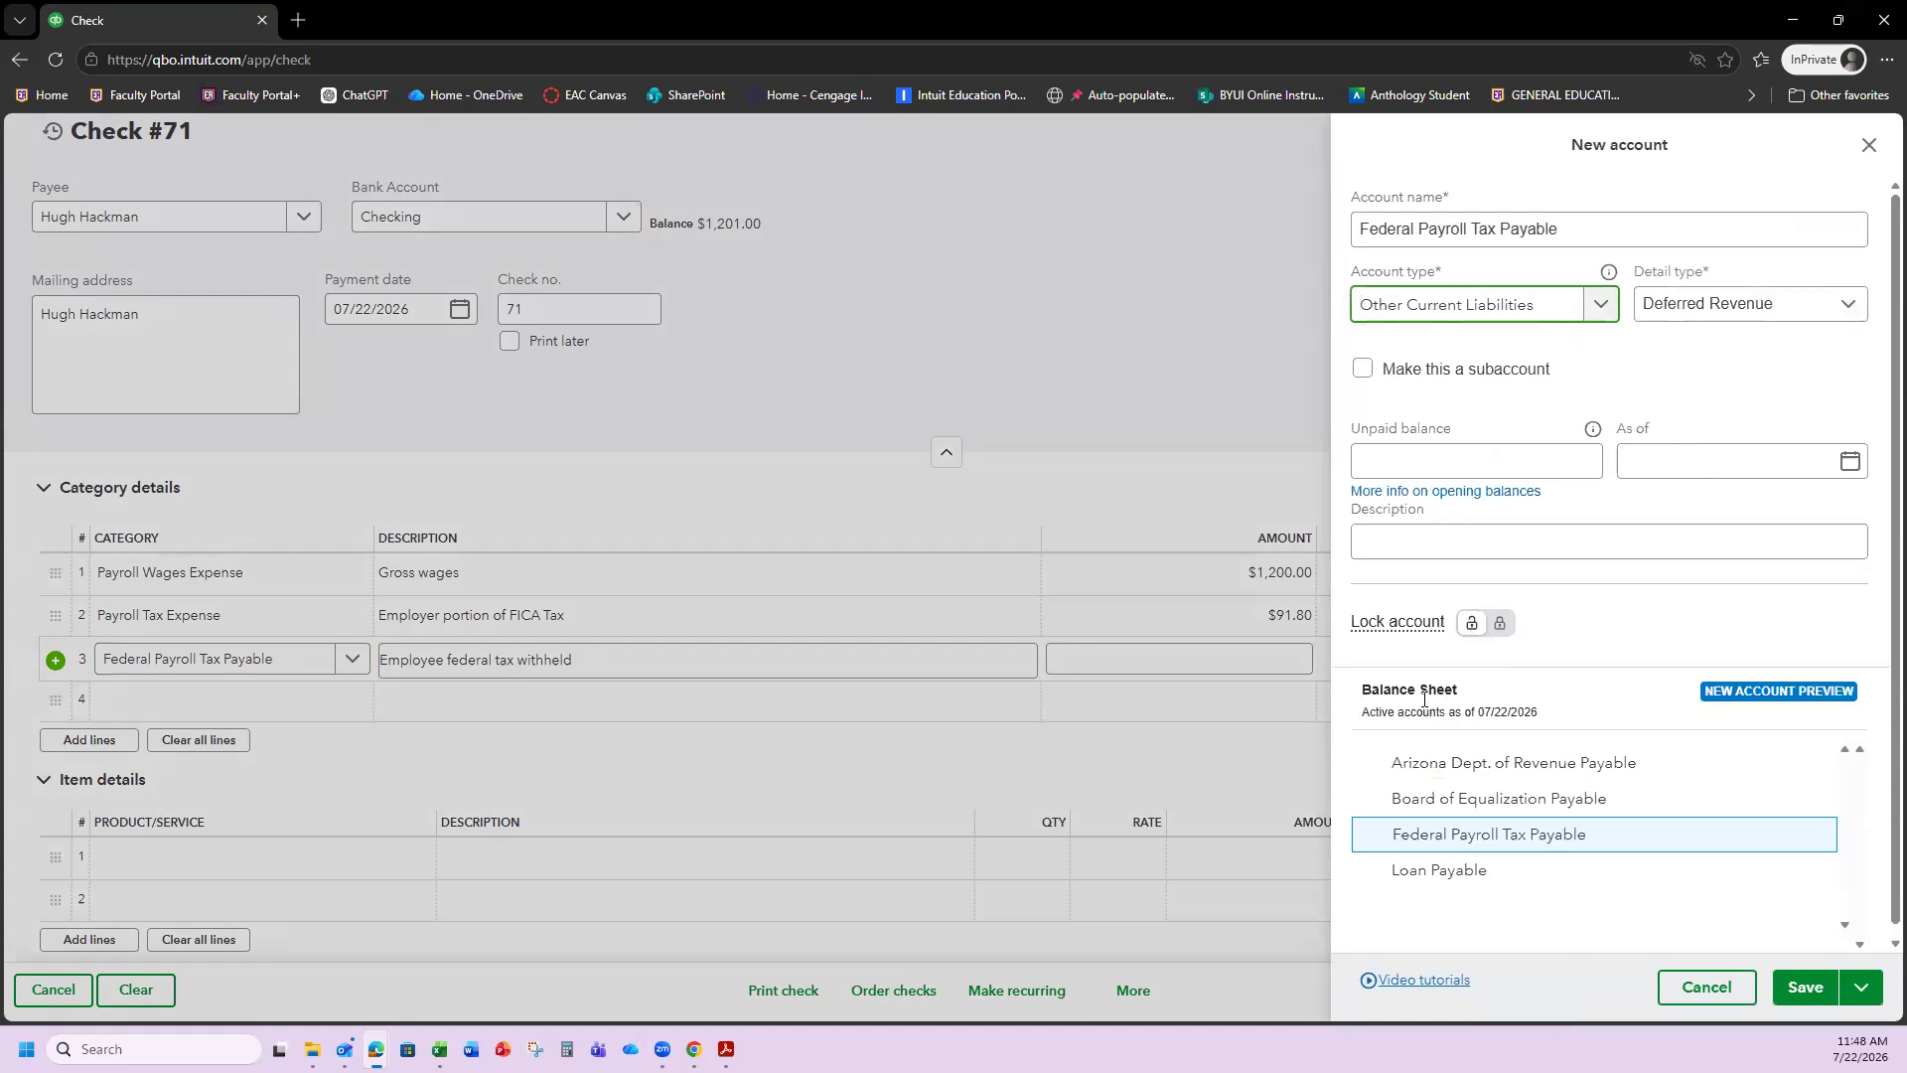
mouse_move(1446, 631)
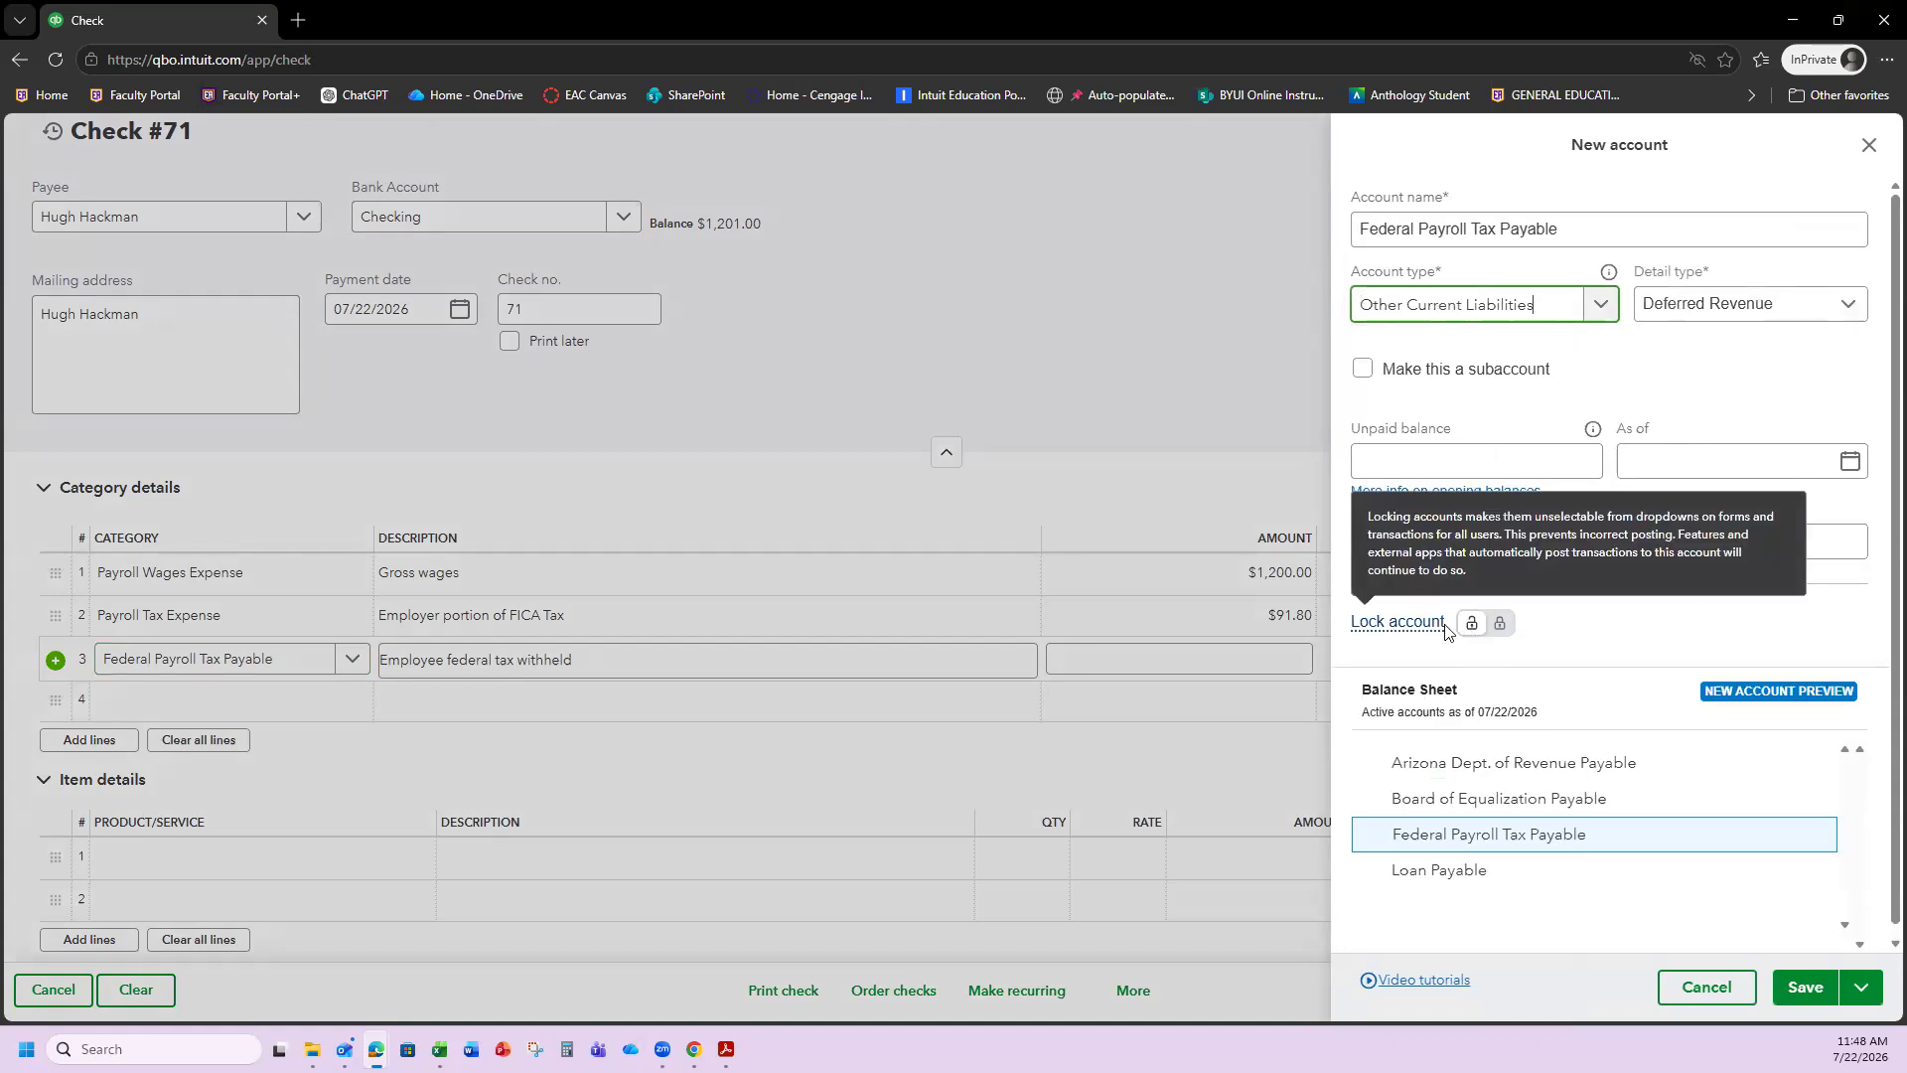
left_click(1818, 316)
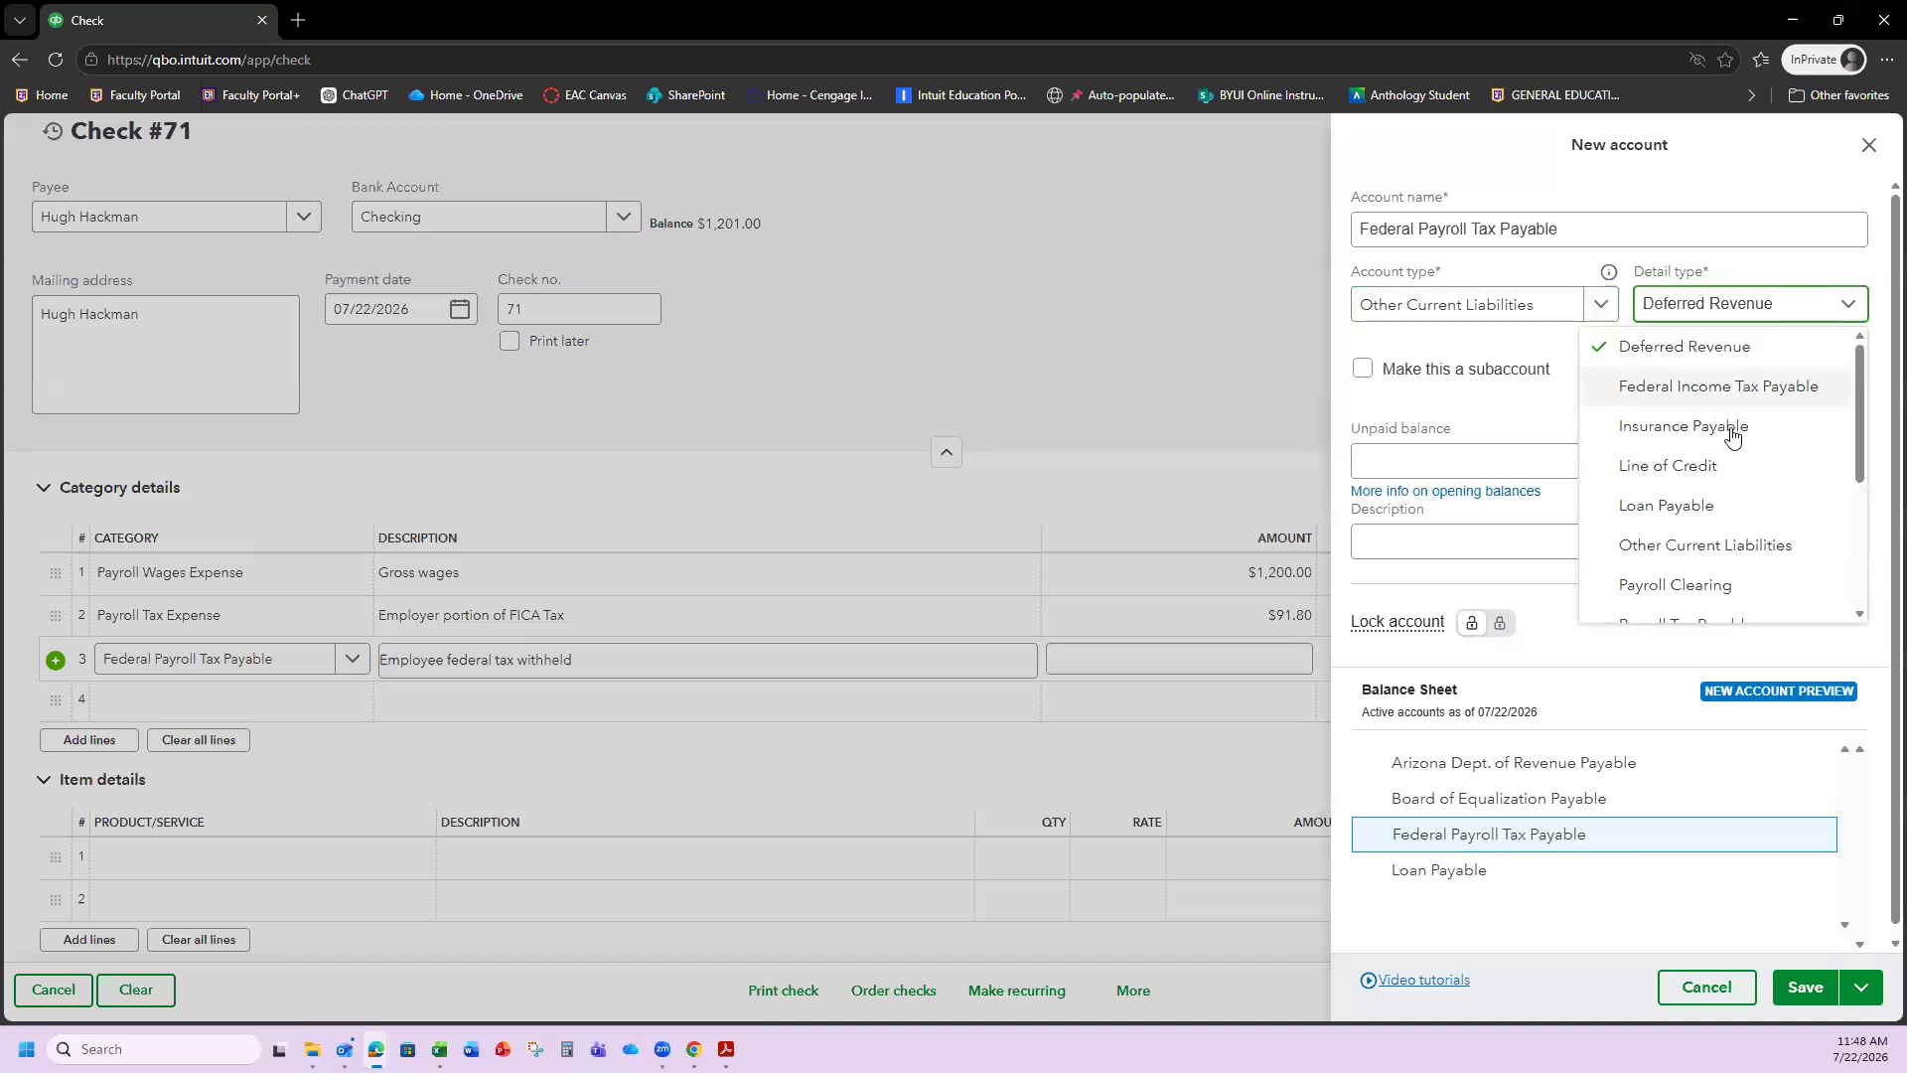
scroll(1721, 534, "down", 1)
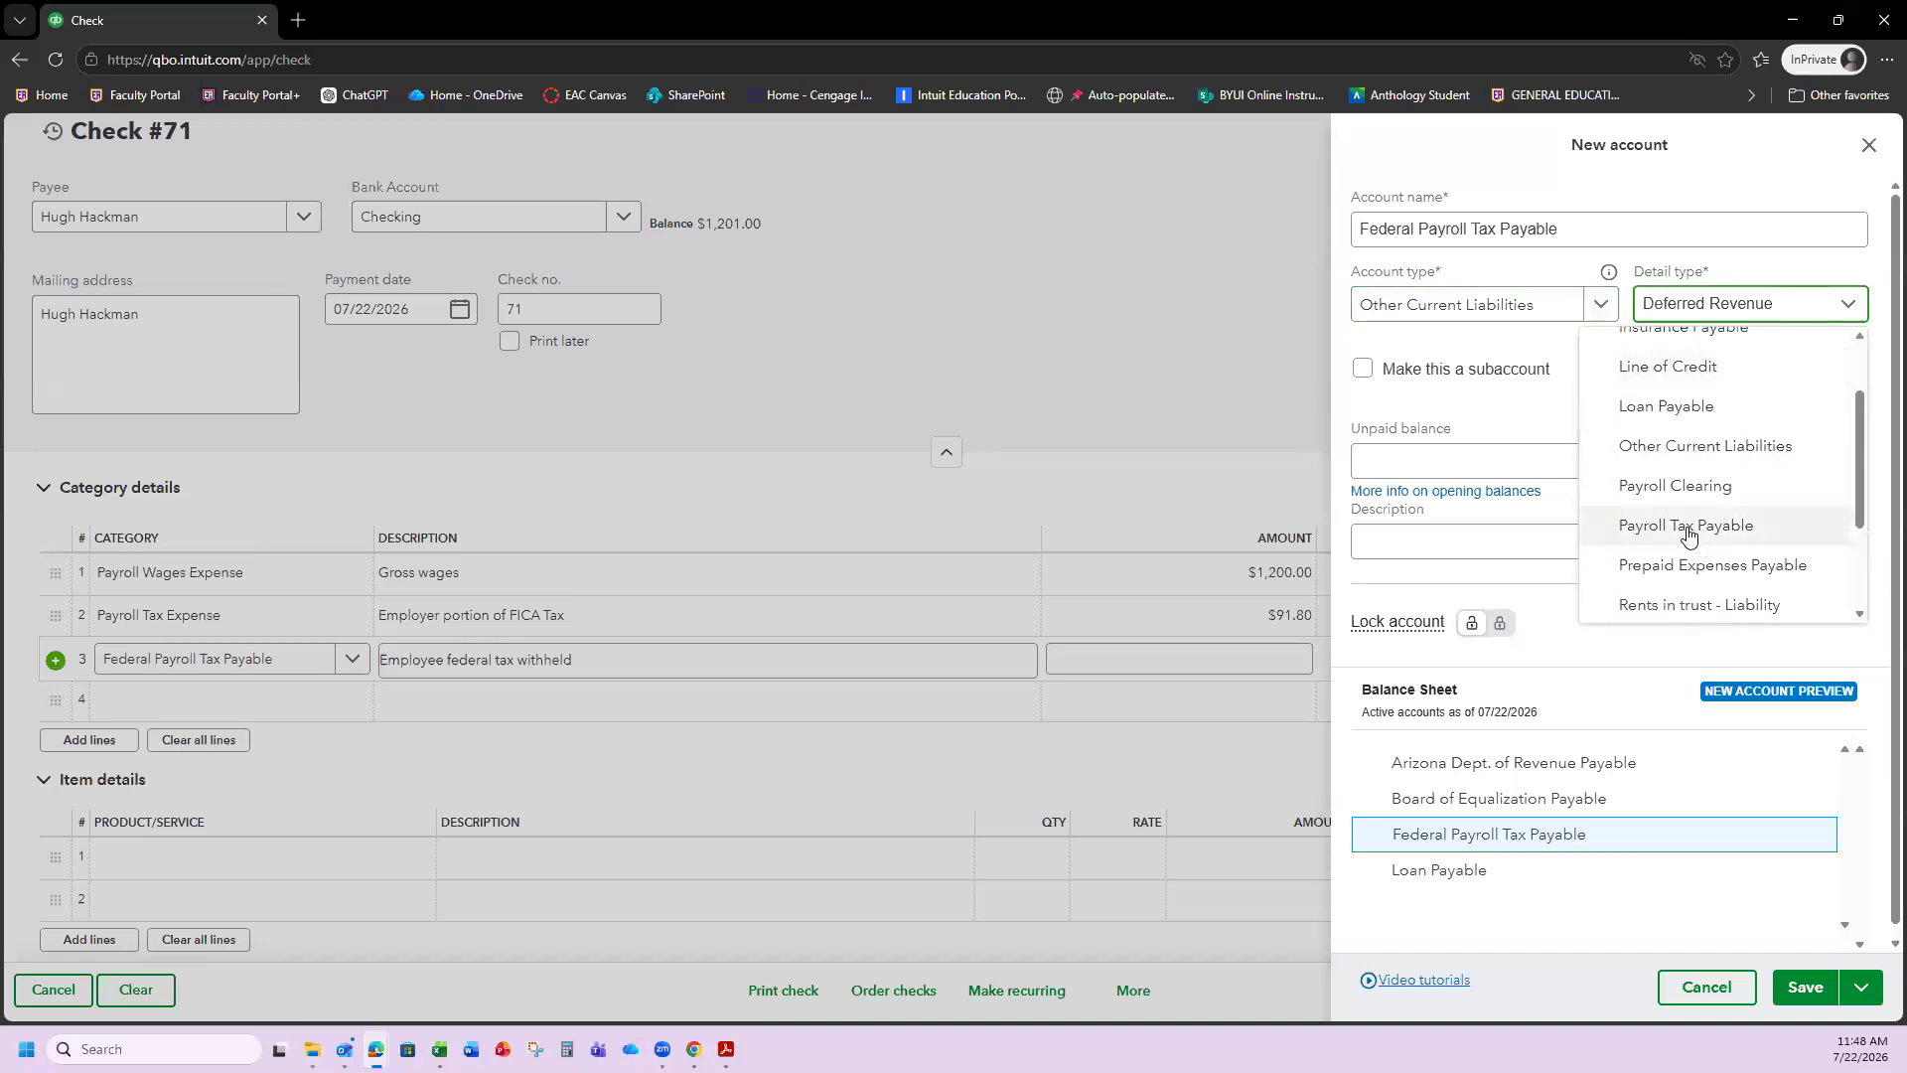
left_click(1721, 531)
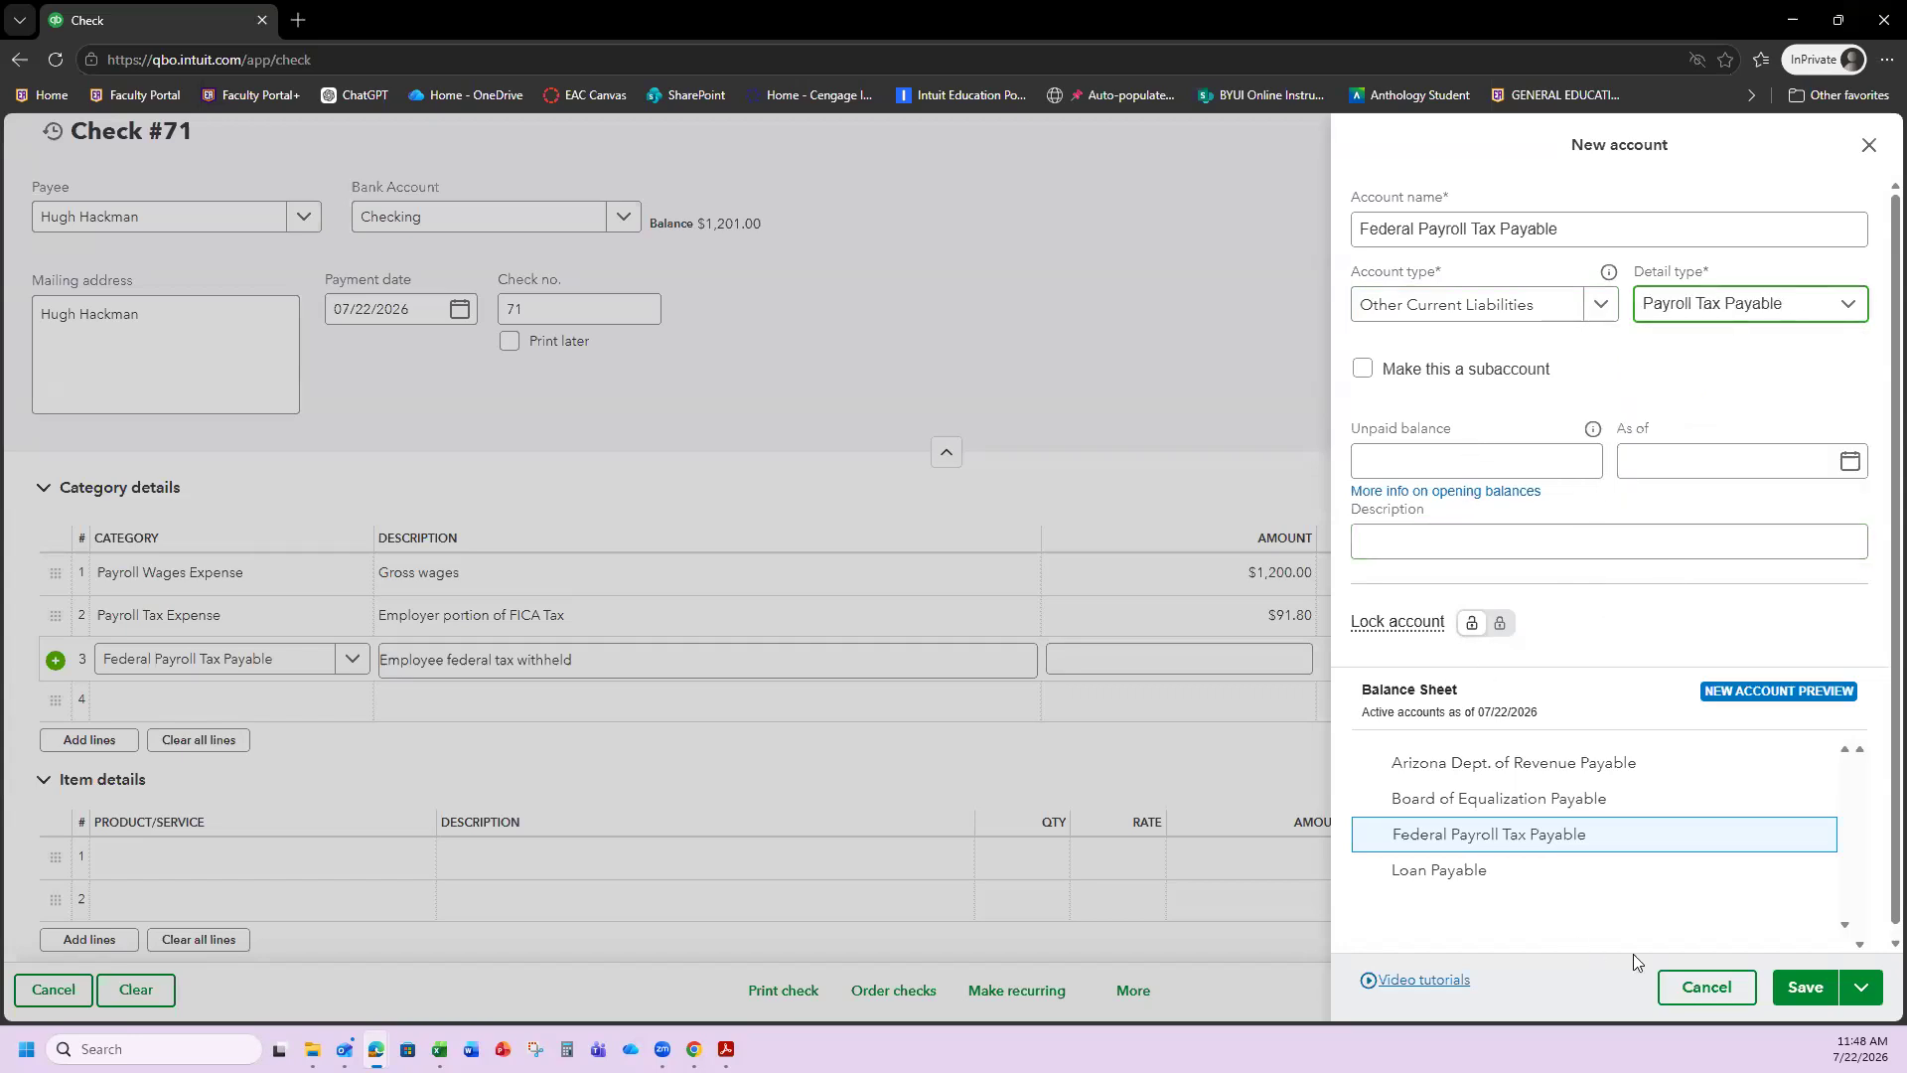
left_click(1805, 993)
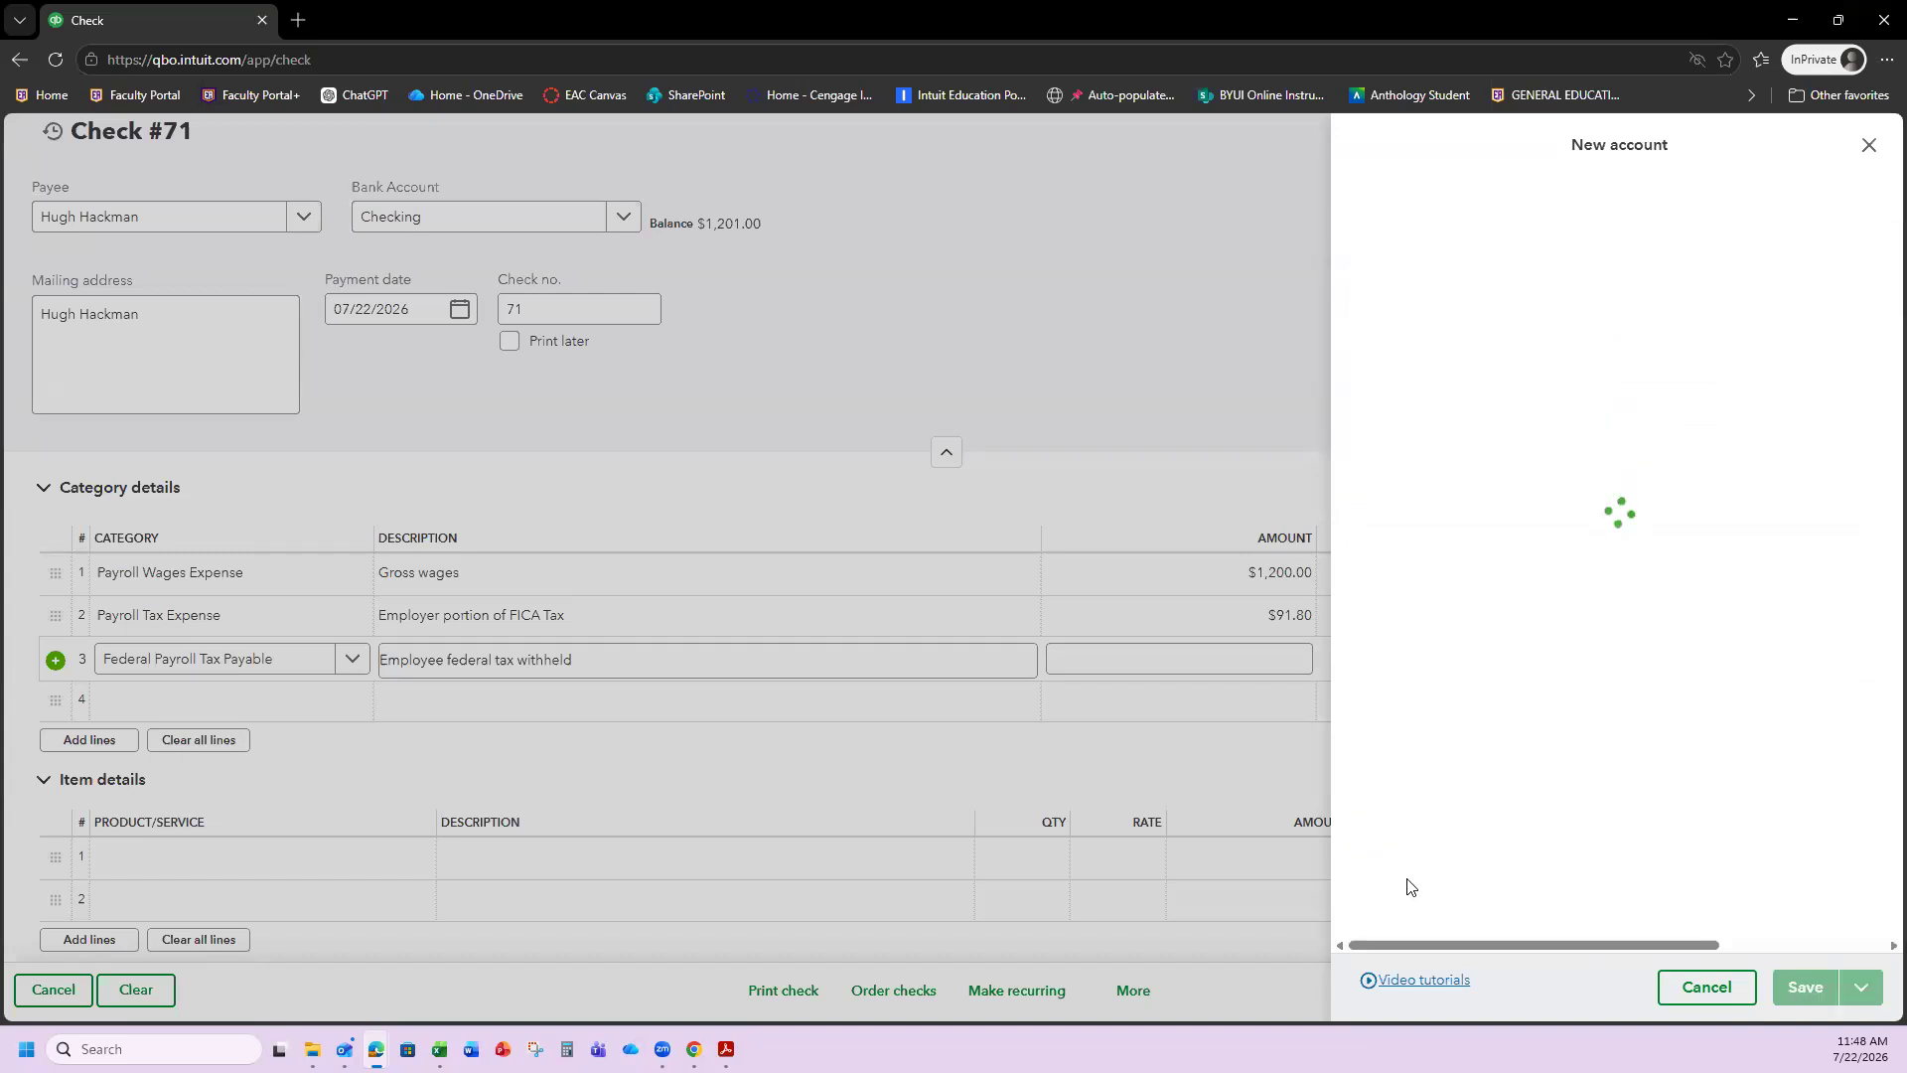
Set line 3's amount to -$120.00.
left_click(1212, 660)
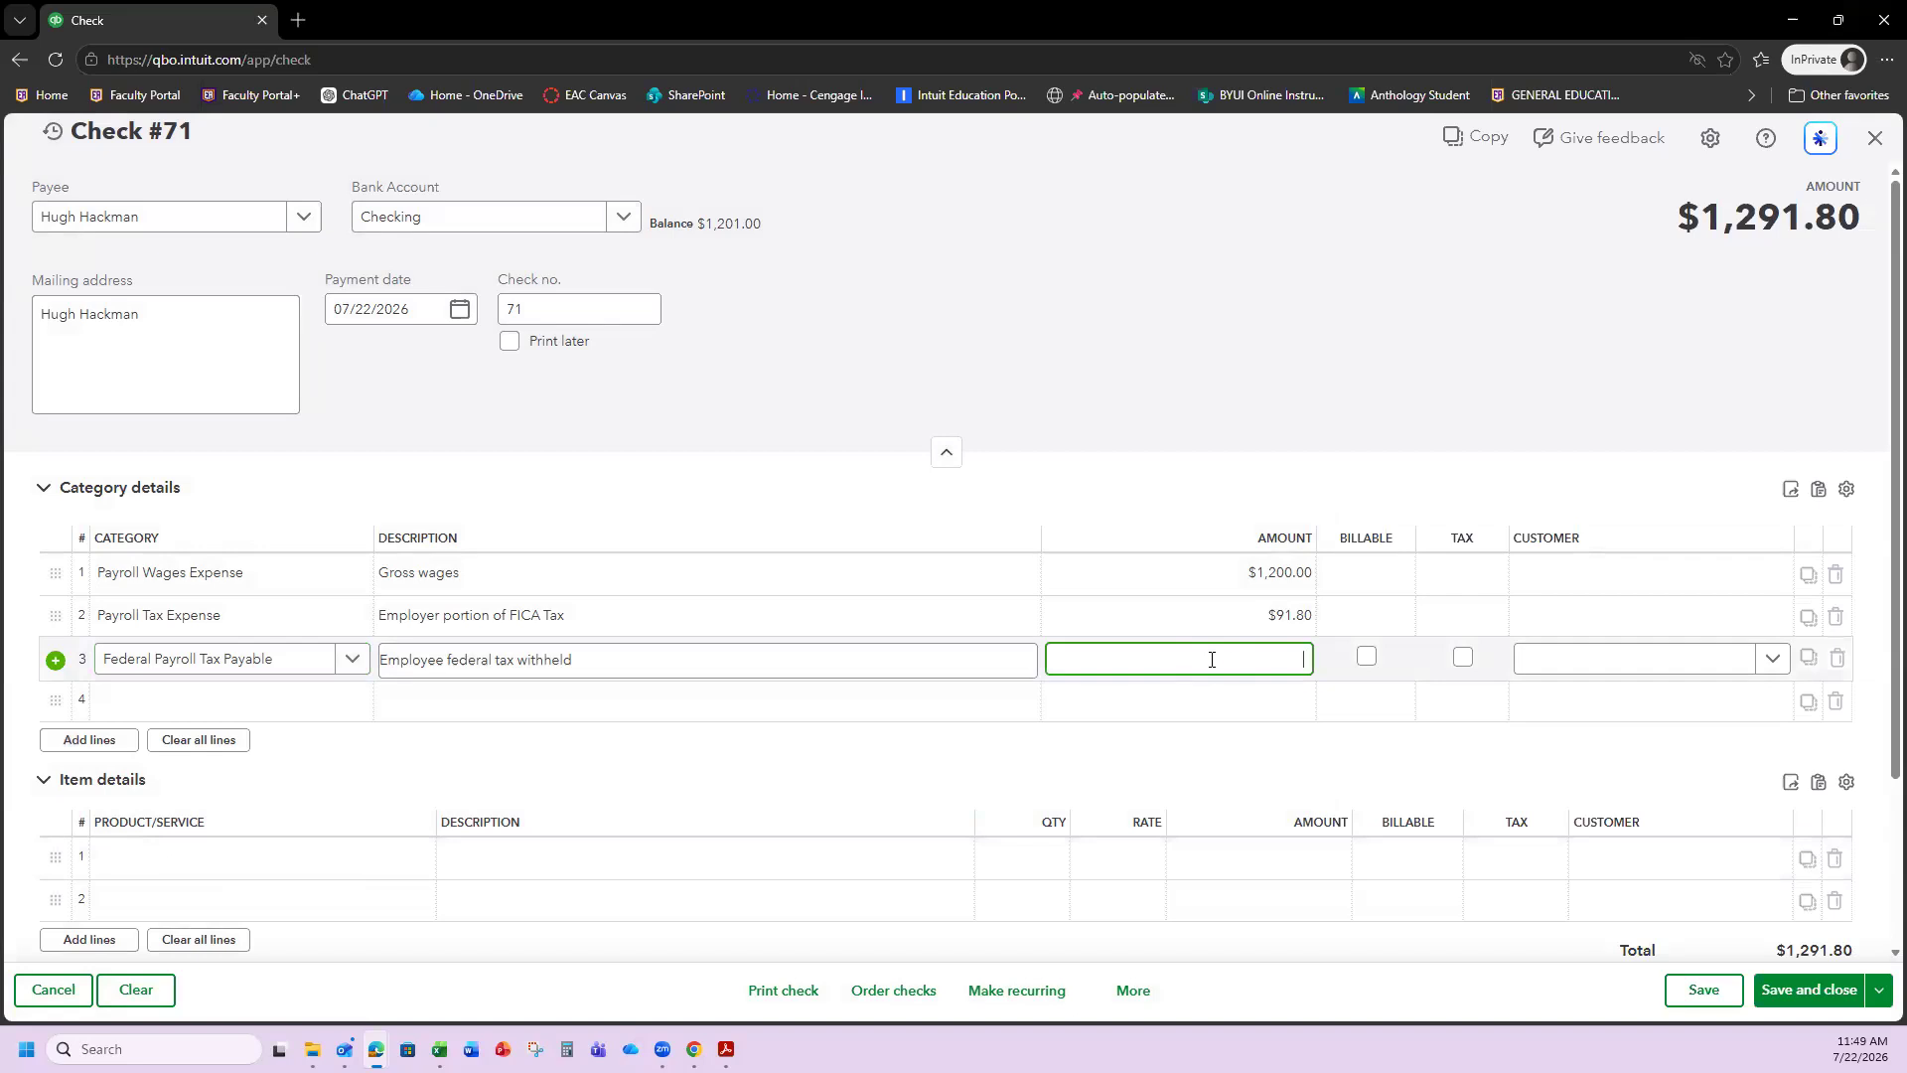
type("-")
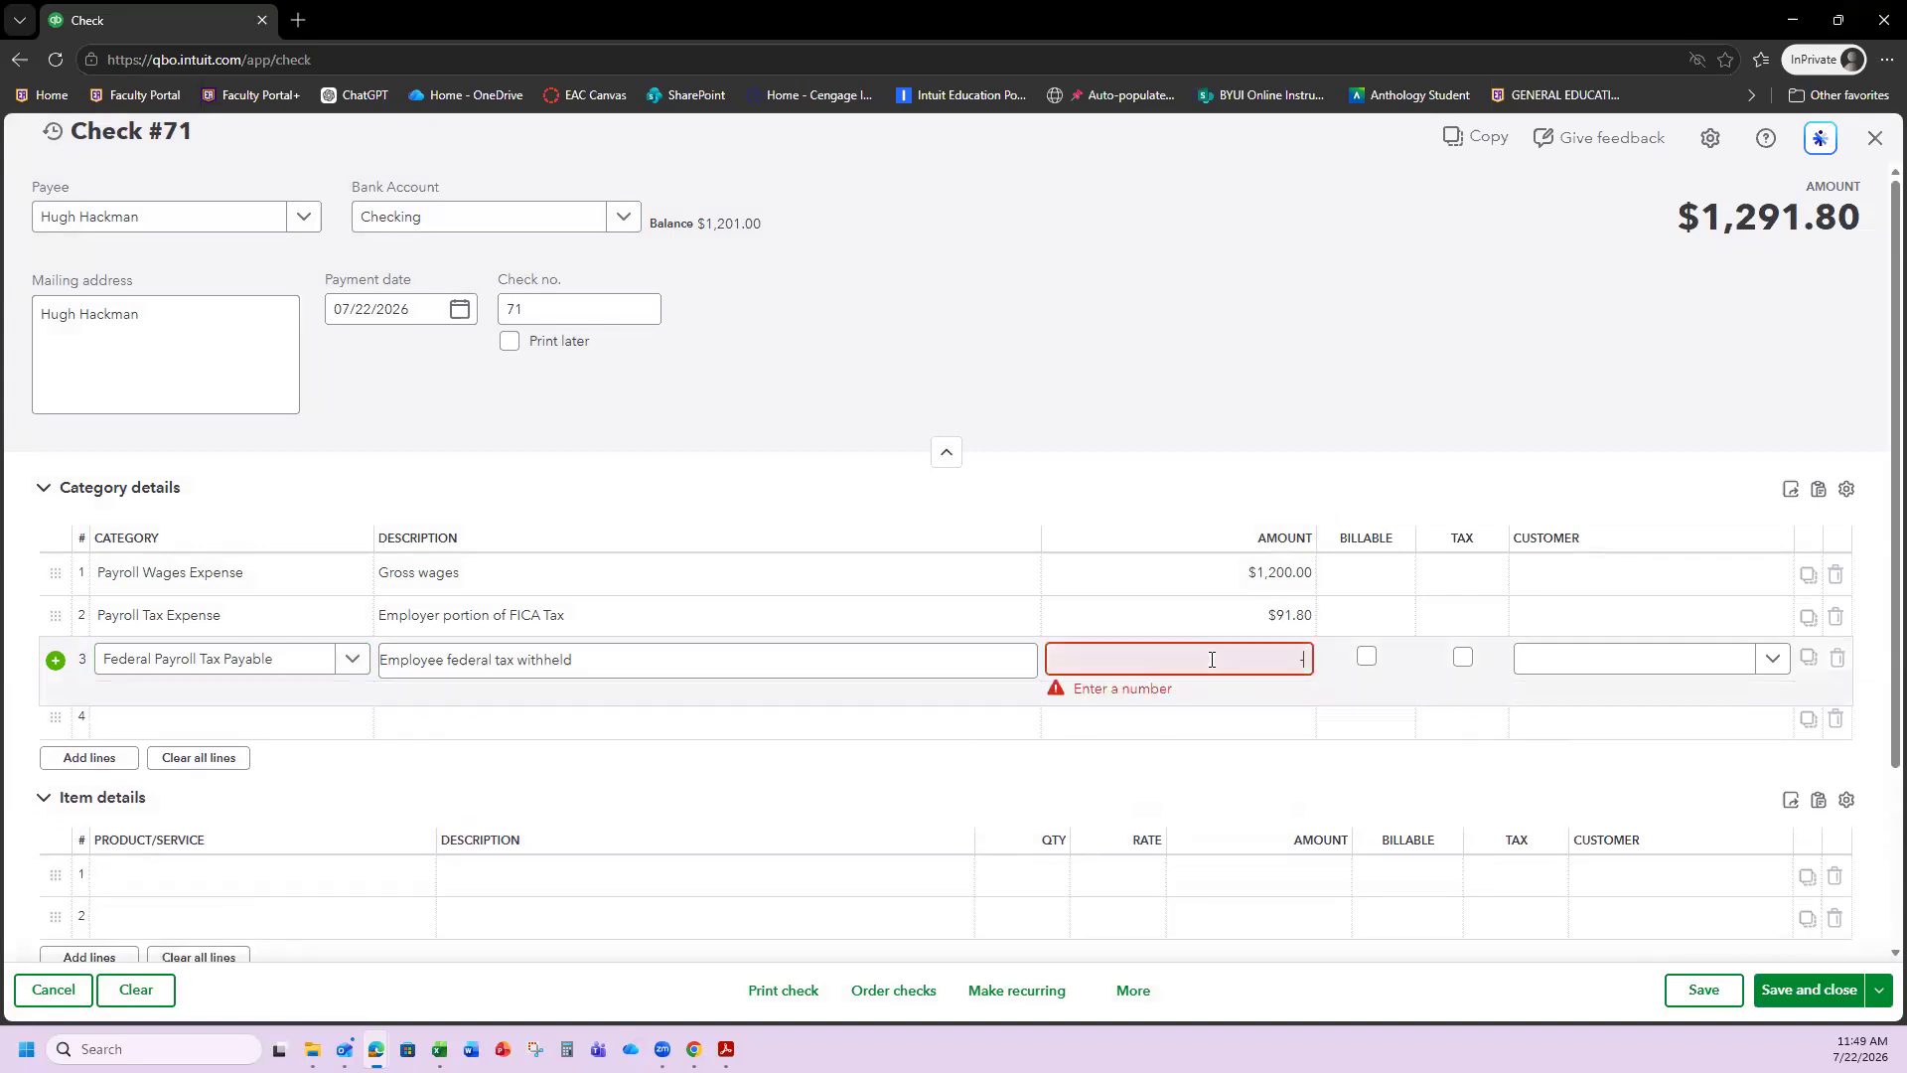
type("120")
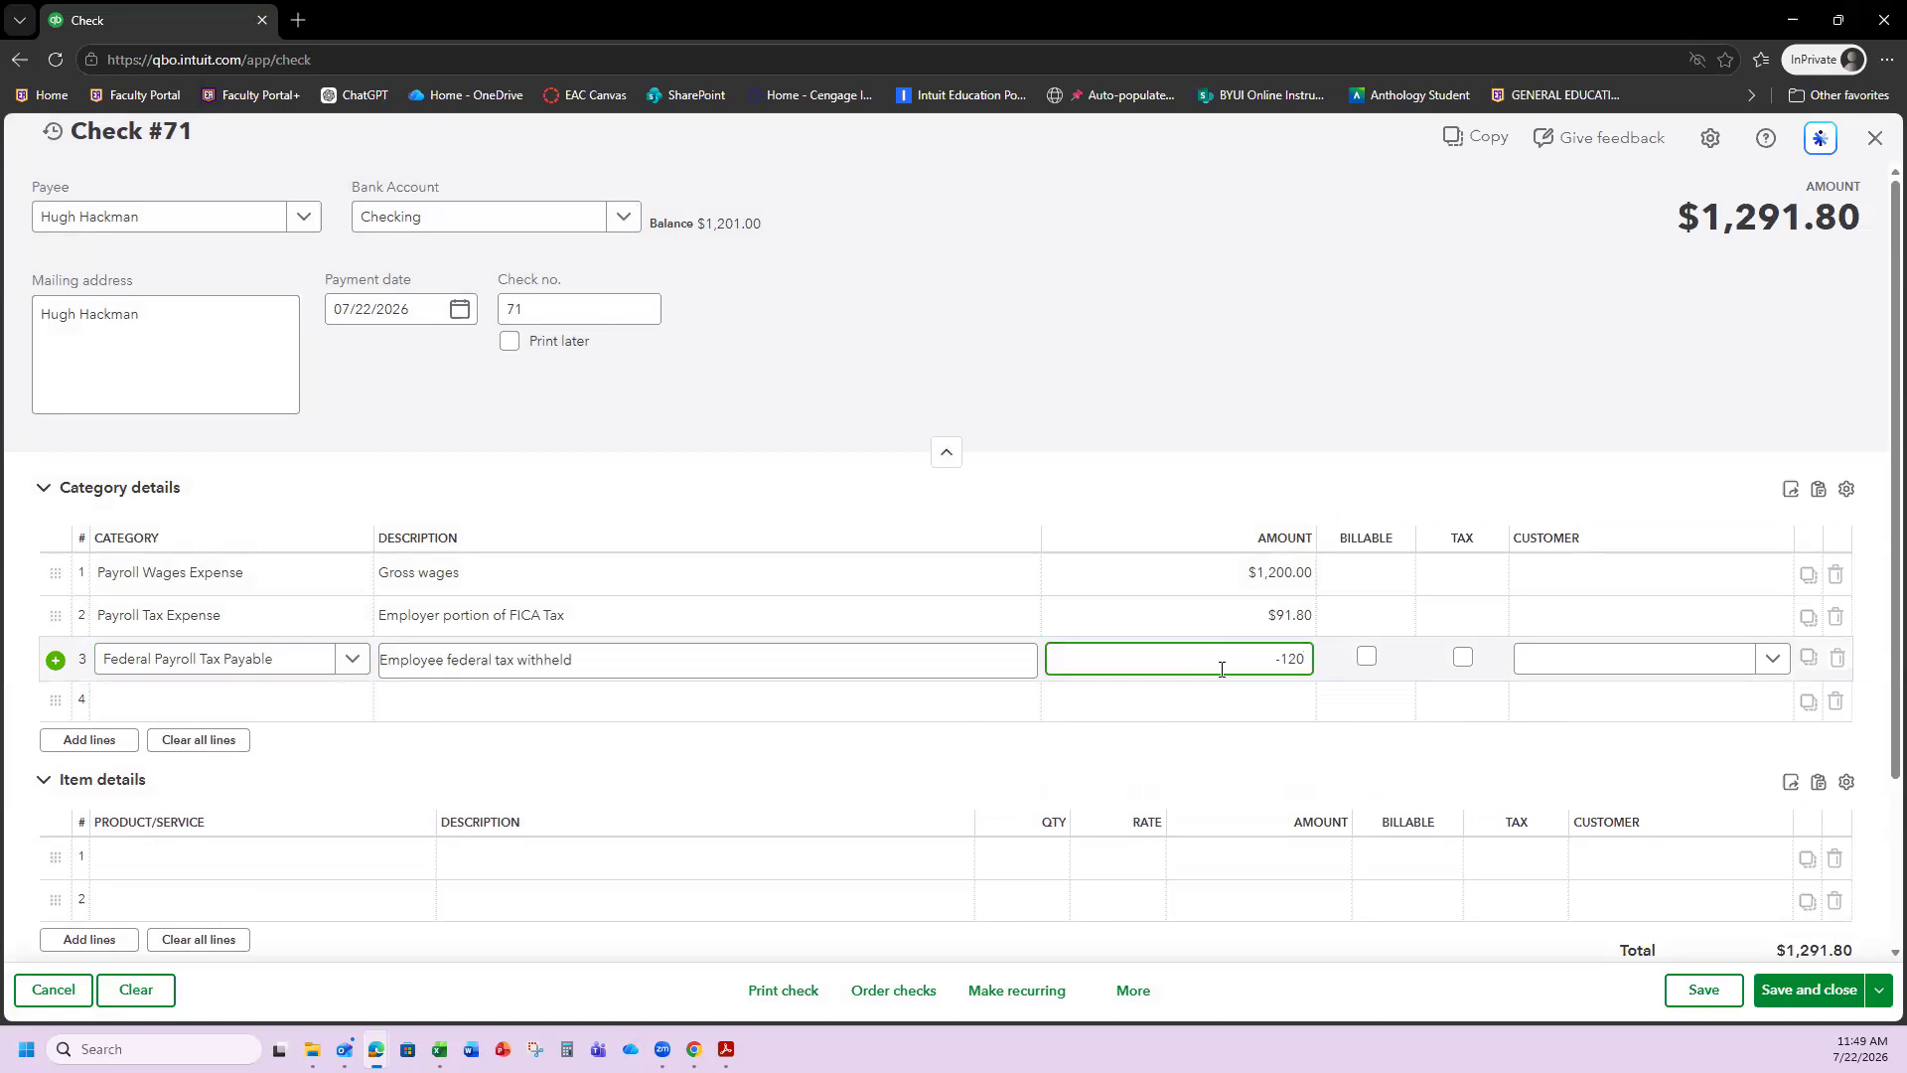
left_click(1204, 705)
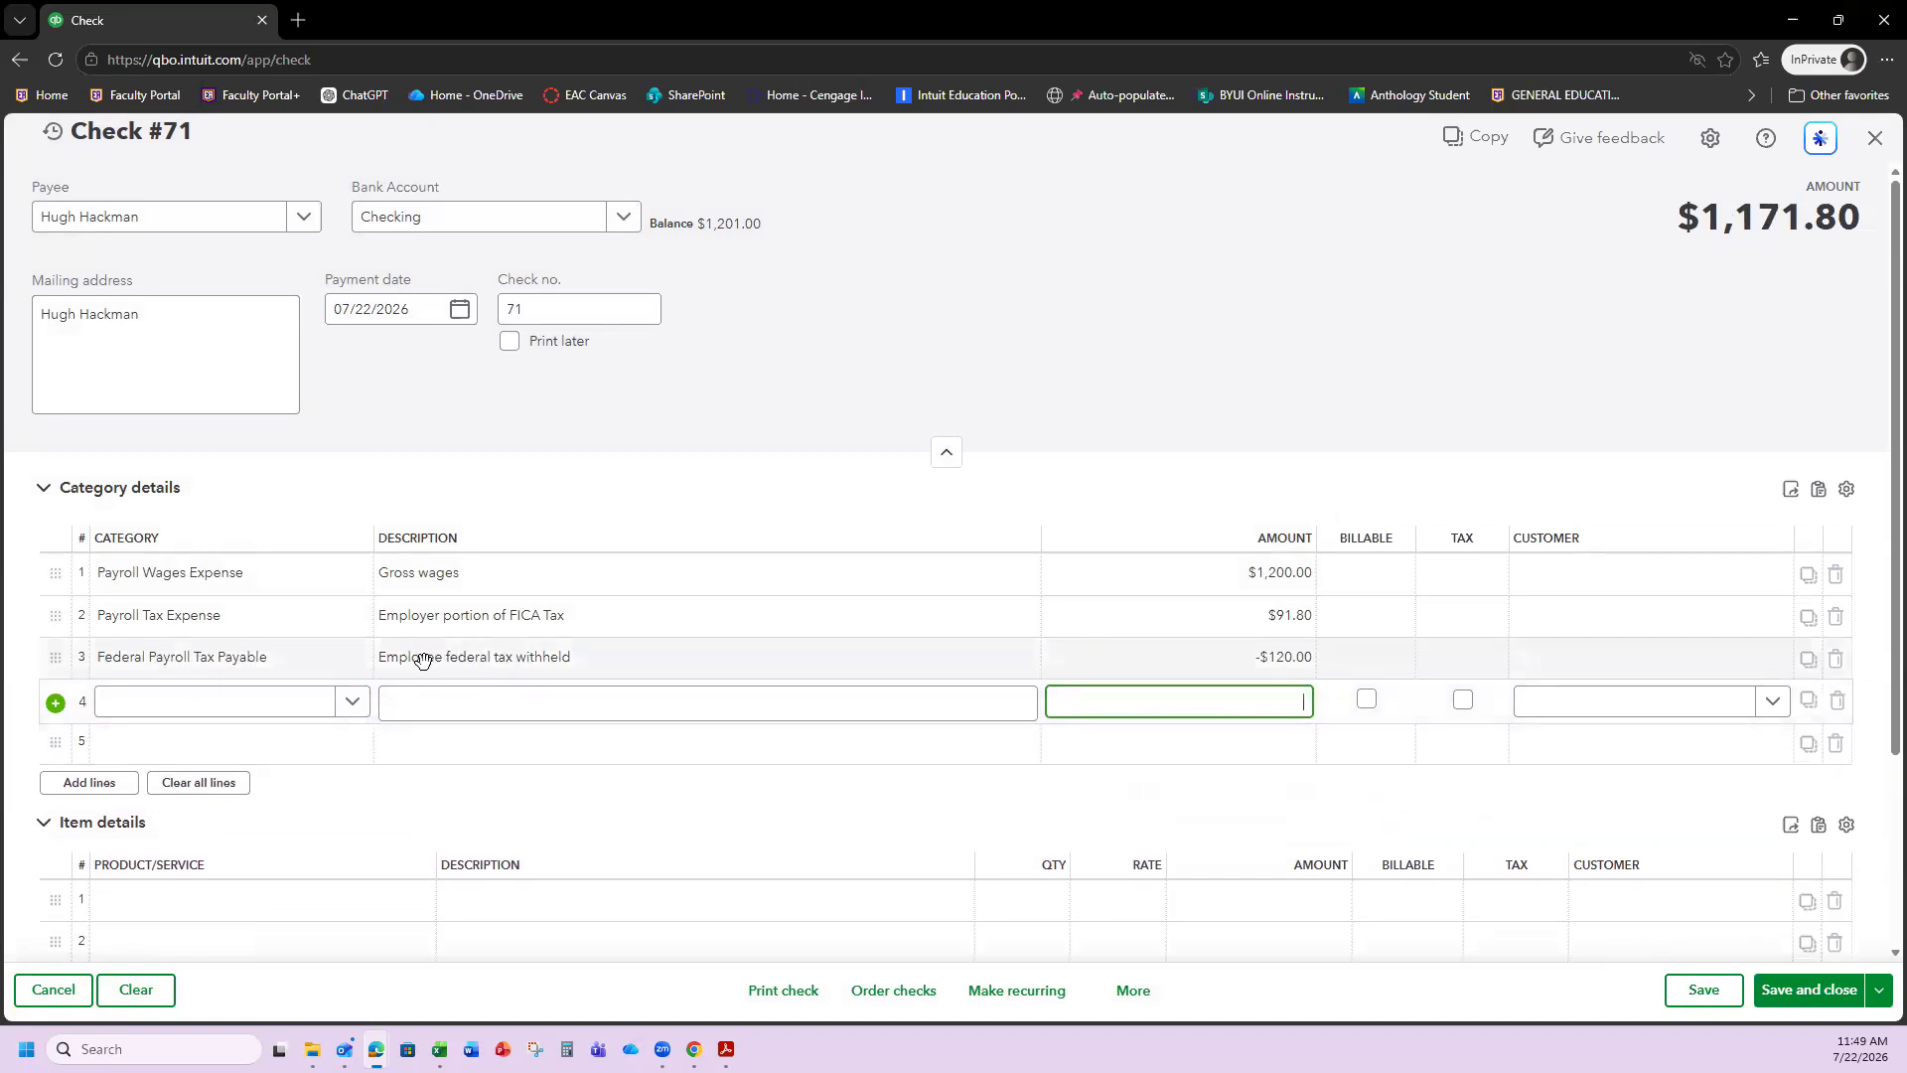
left_click(185, 700)
Add FICA Tax Payable as an Other Current Liabilities / Payroll Tax Payable account for line 4.
type("F")
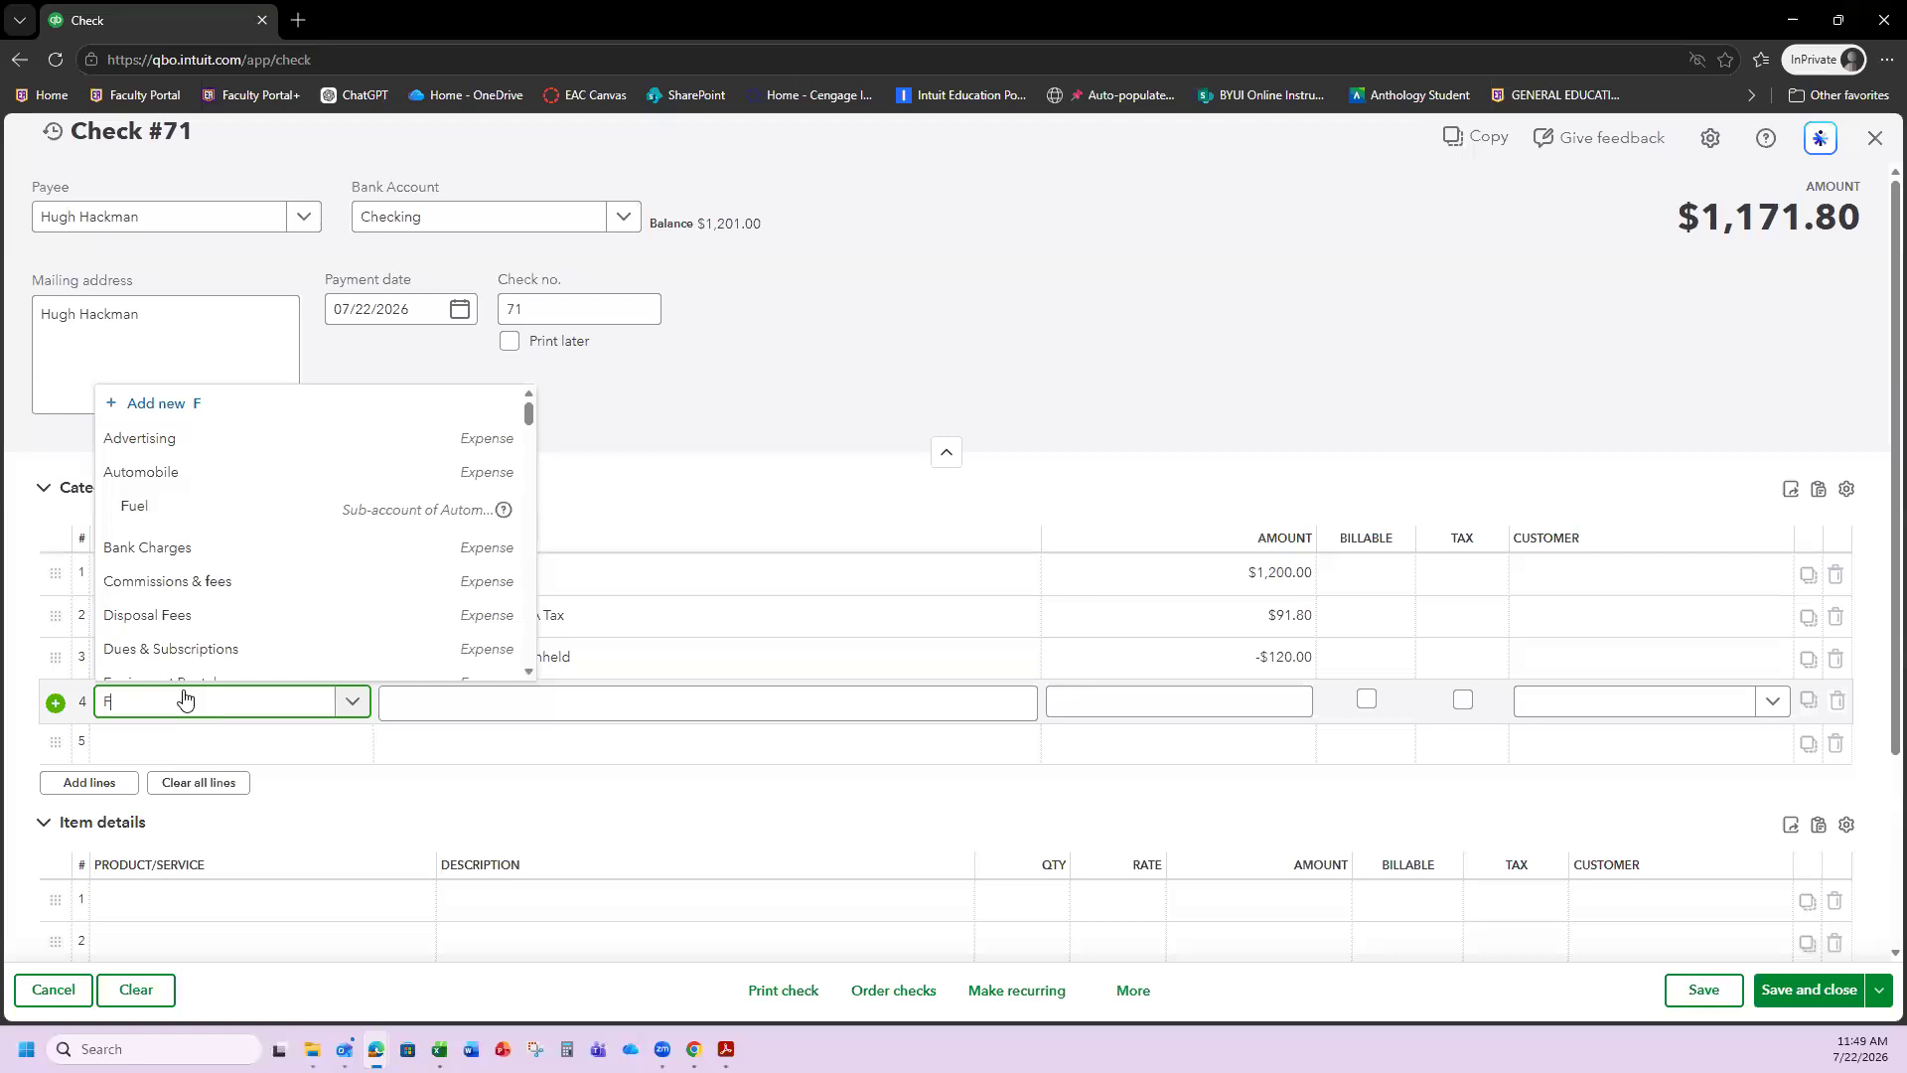
type("lCA")
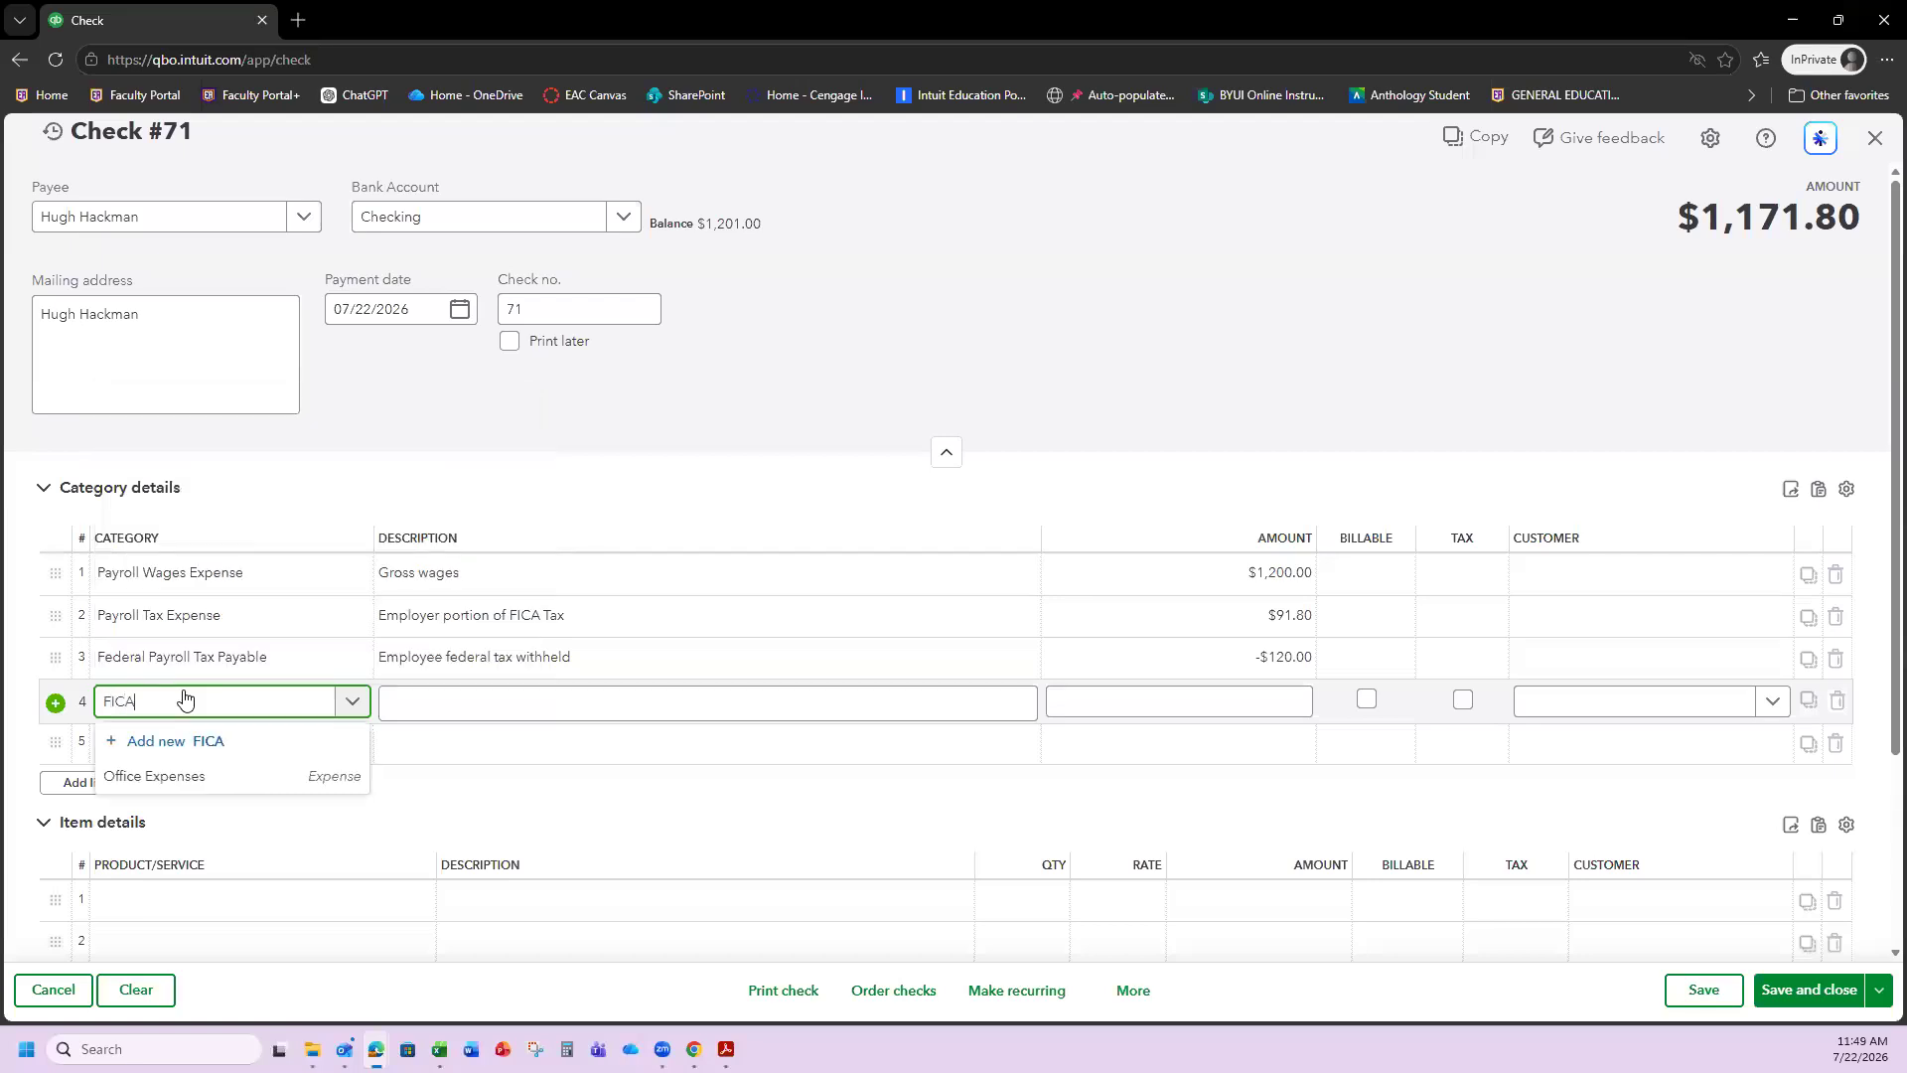
type(" Tax Payable")
left_click(179, 740)
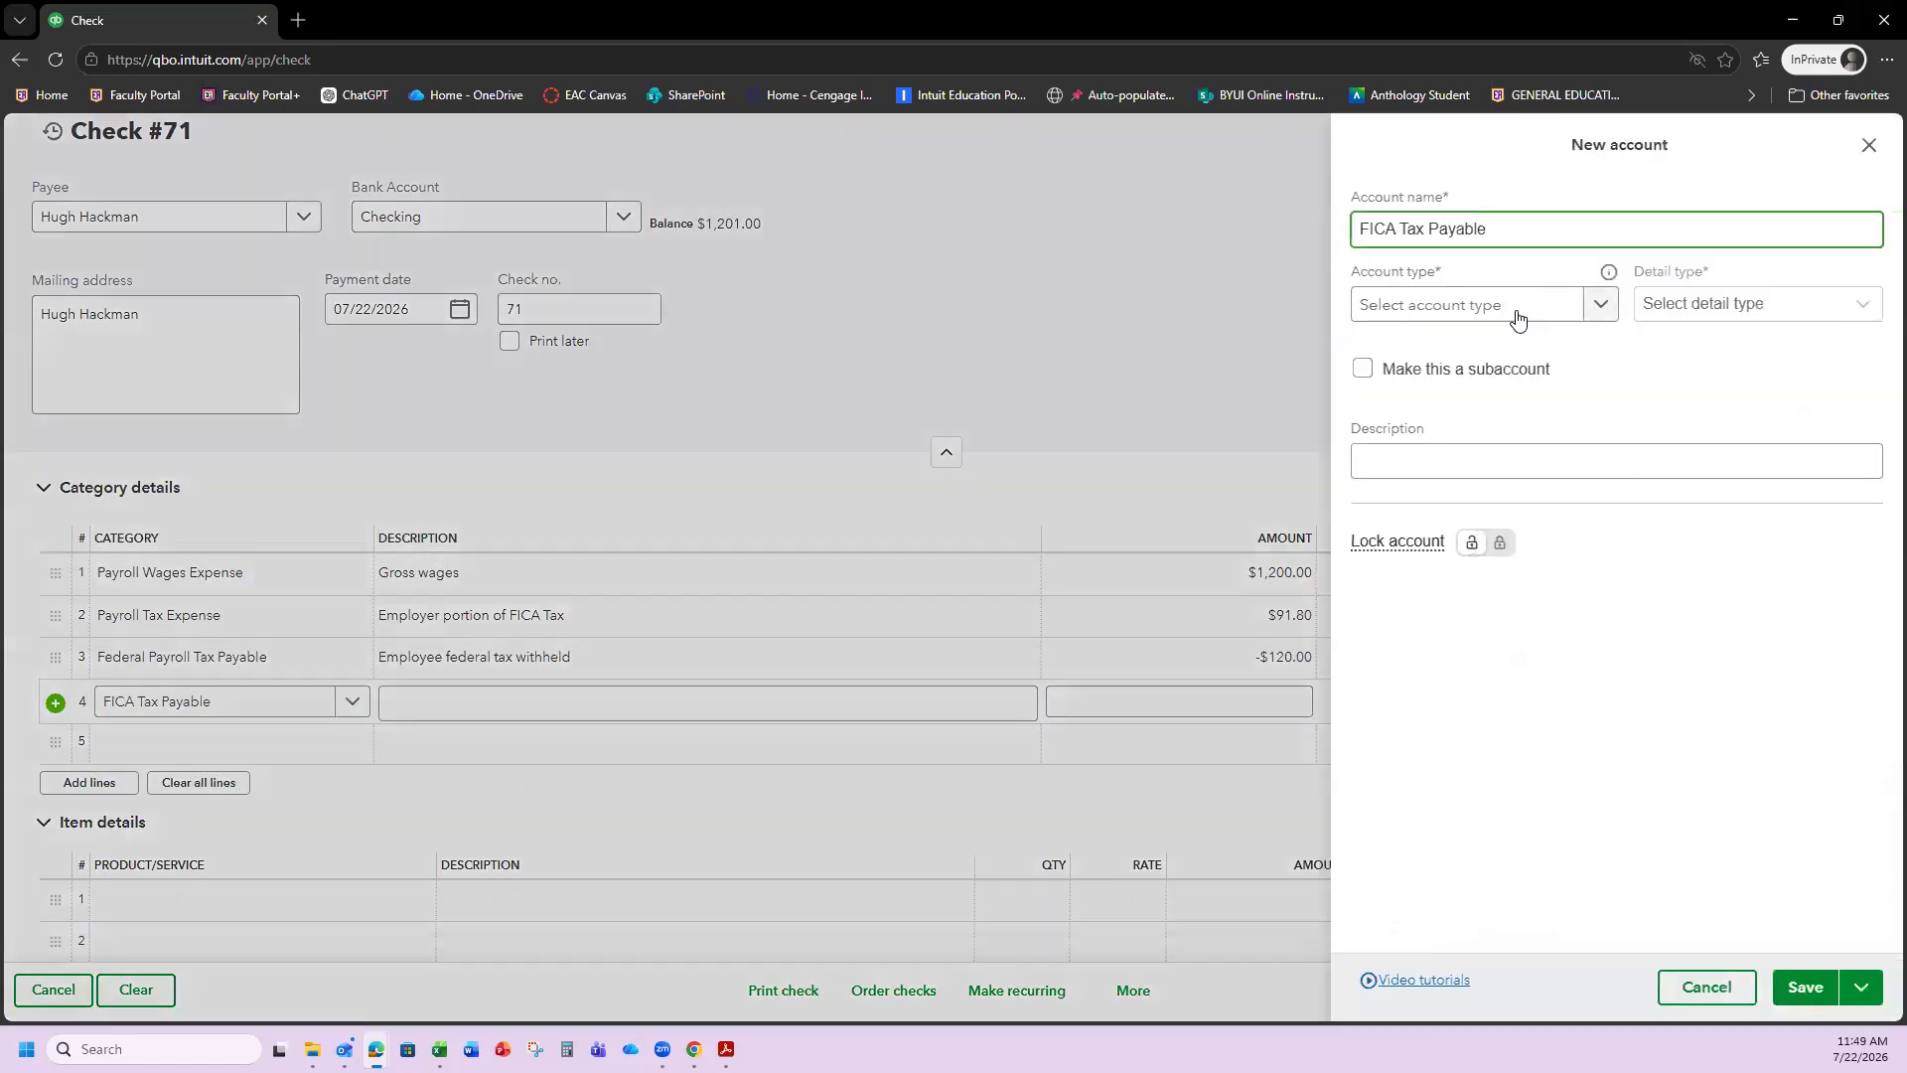
left_click(1516, 309)
left_click(1469, 730)
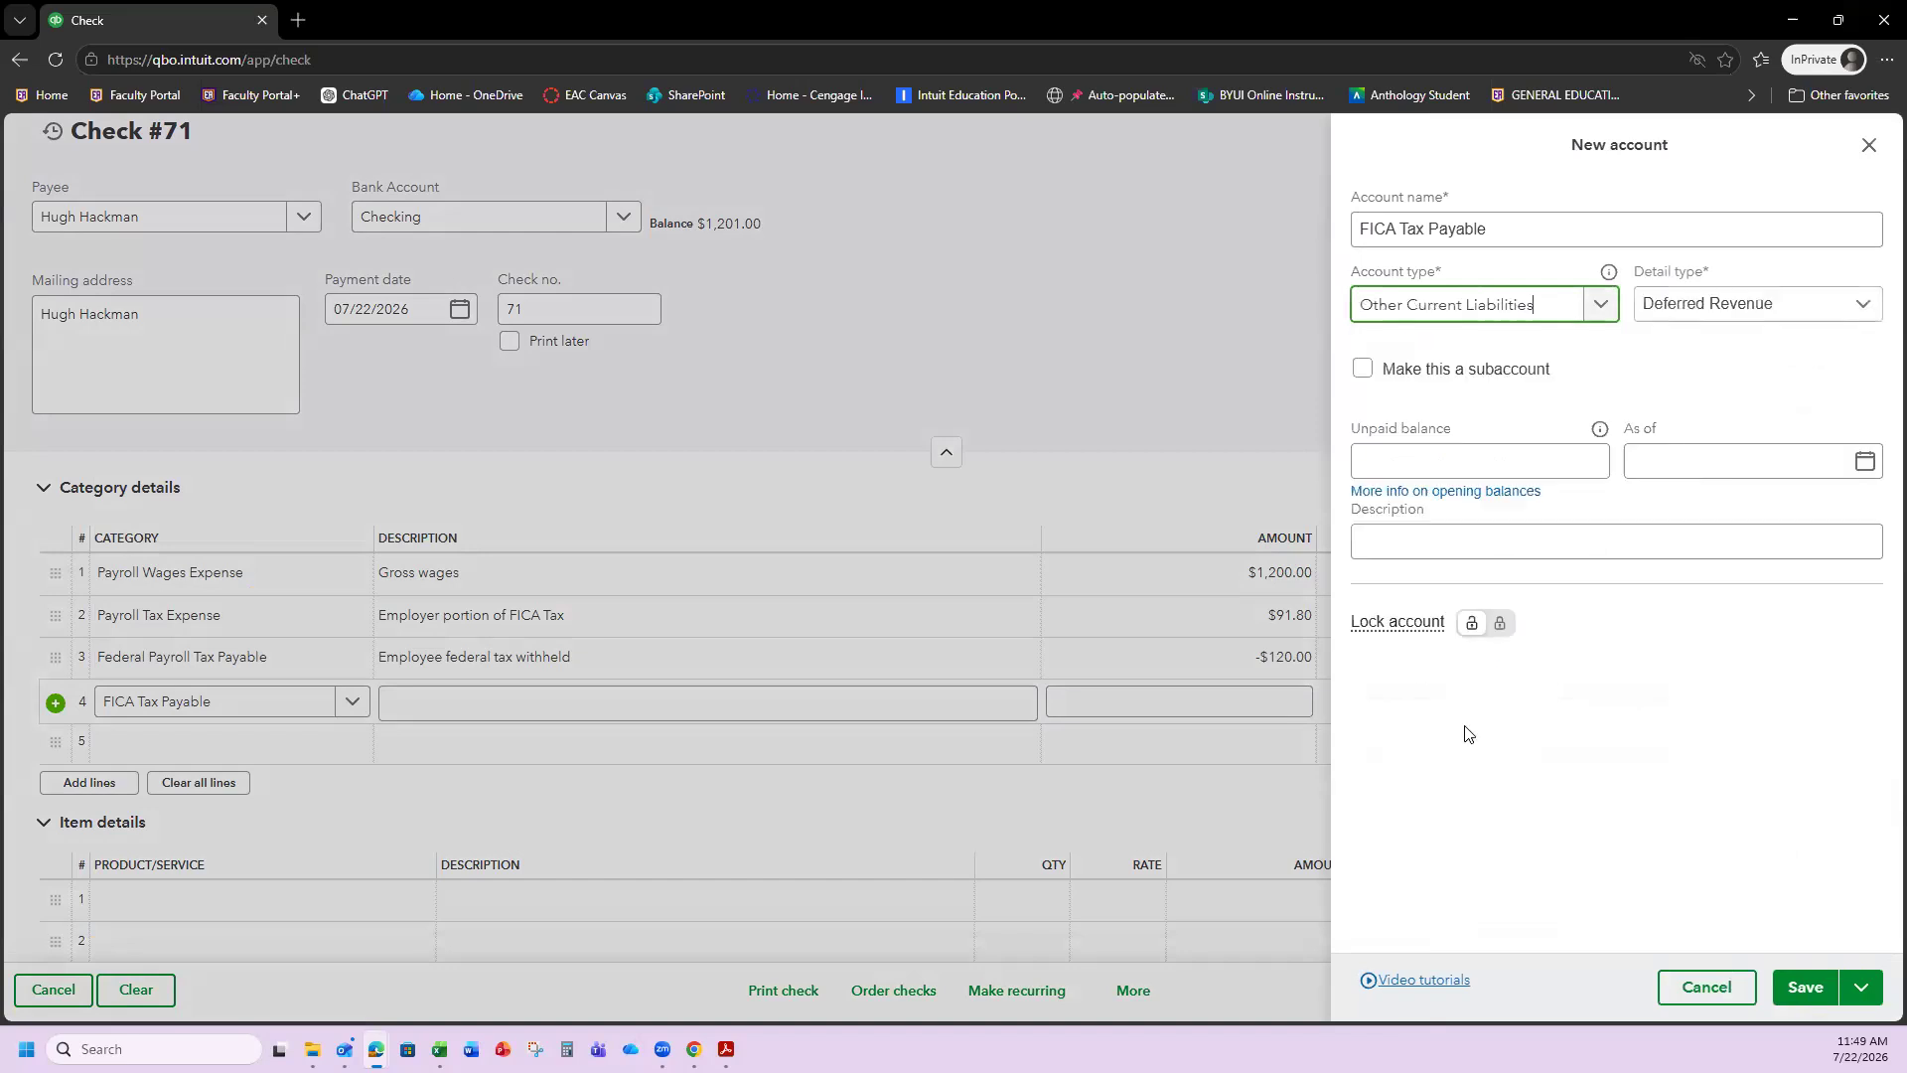
left_click(1750, 312)
scroll(1699, 427, "down", 3)
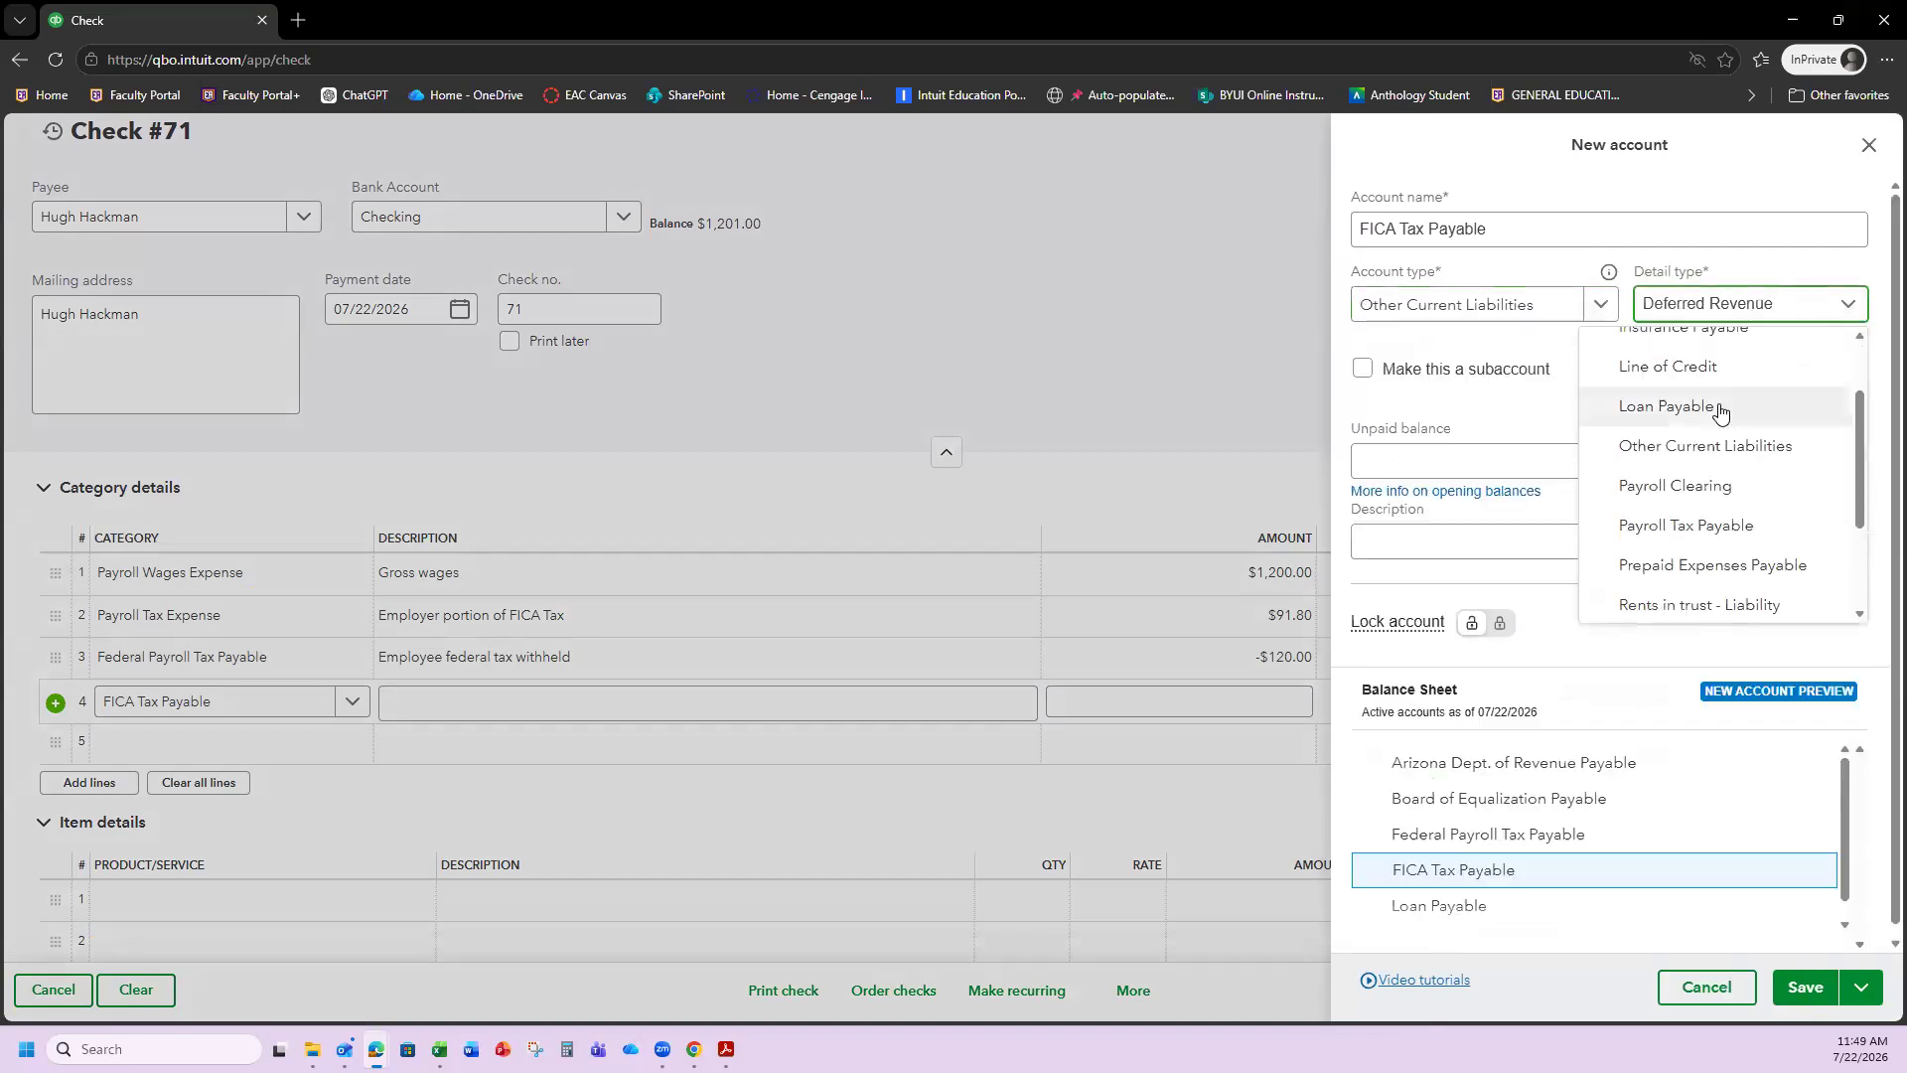
left_click(1698, 429)
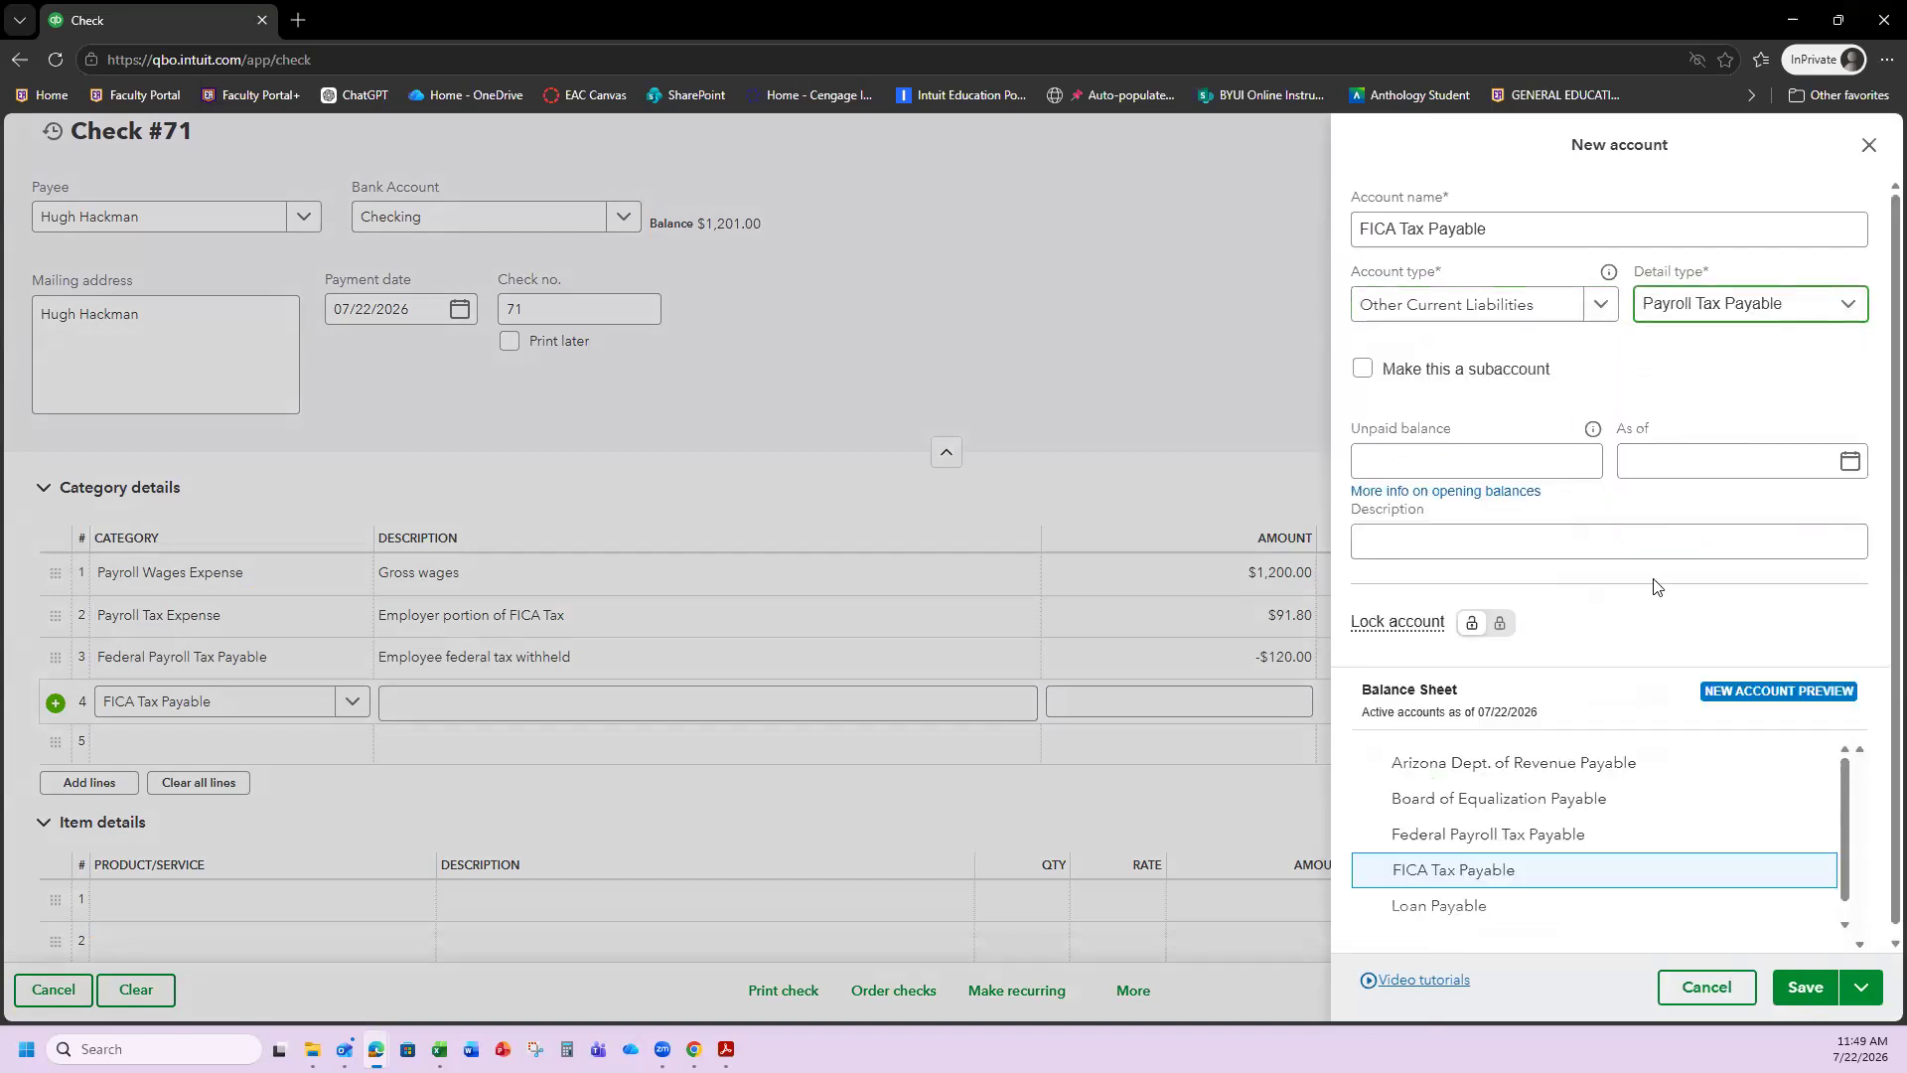
left_click(1805, 986)
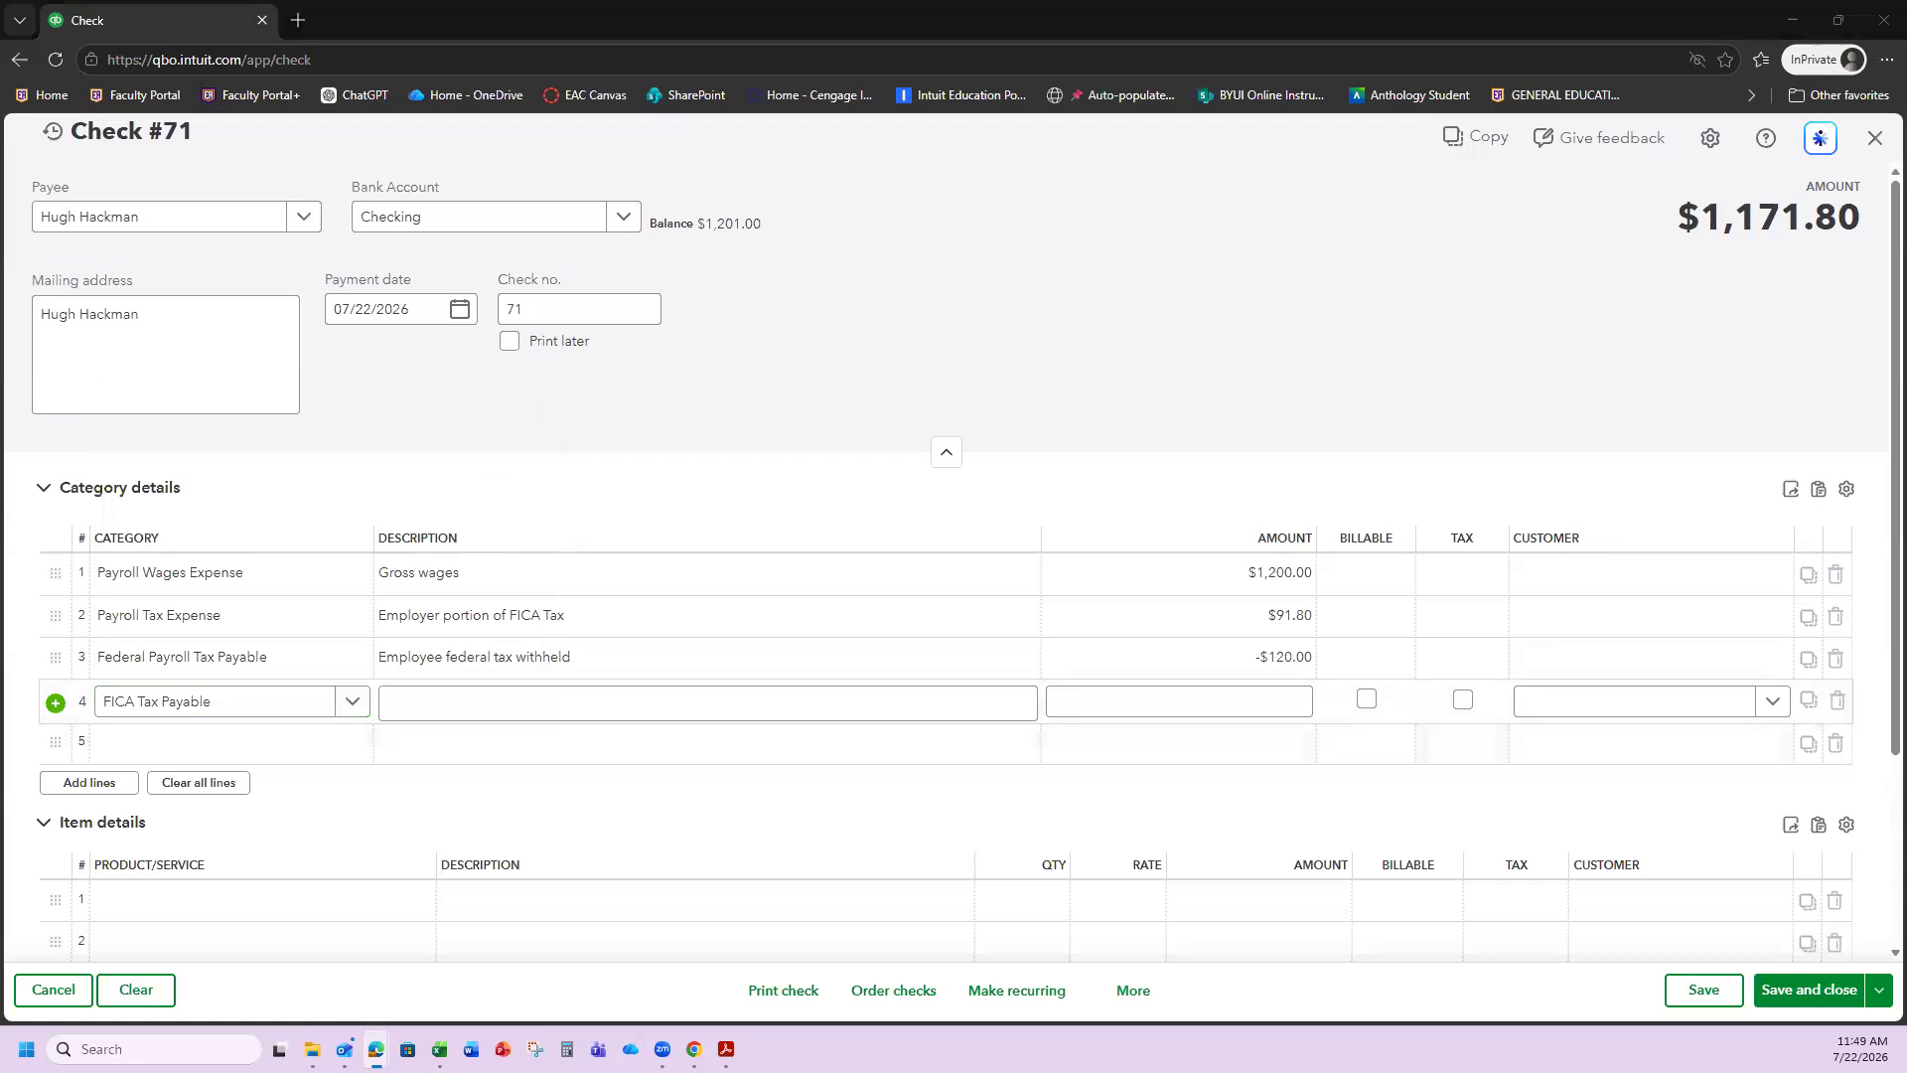
Give line 4 the payroll-taxes-owed description and a -$183.60 amount.
left_click(511, 706)
type("Employee and employer payroll taxes owed")
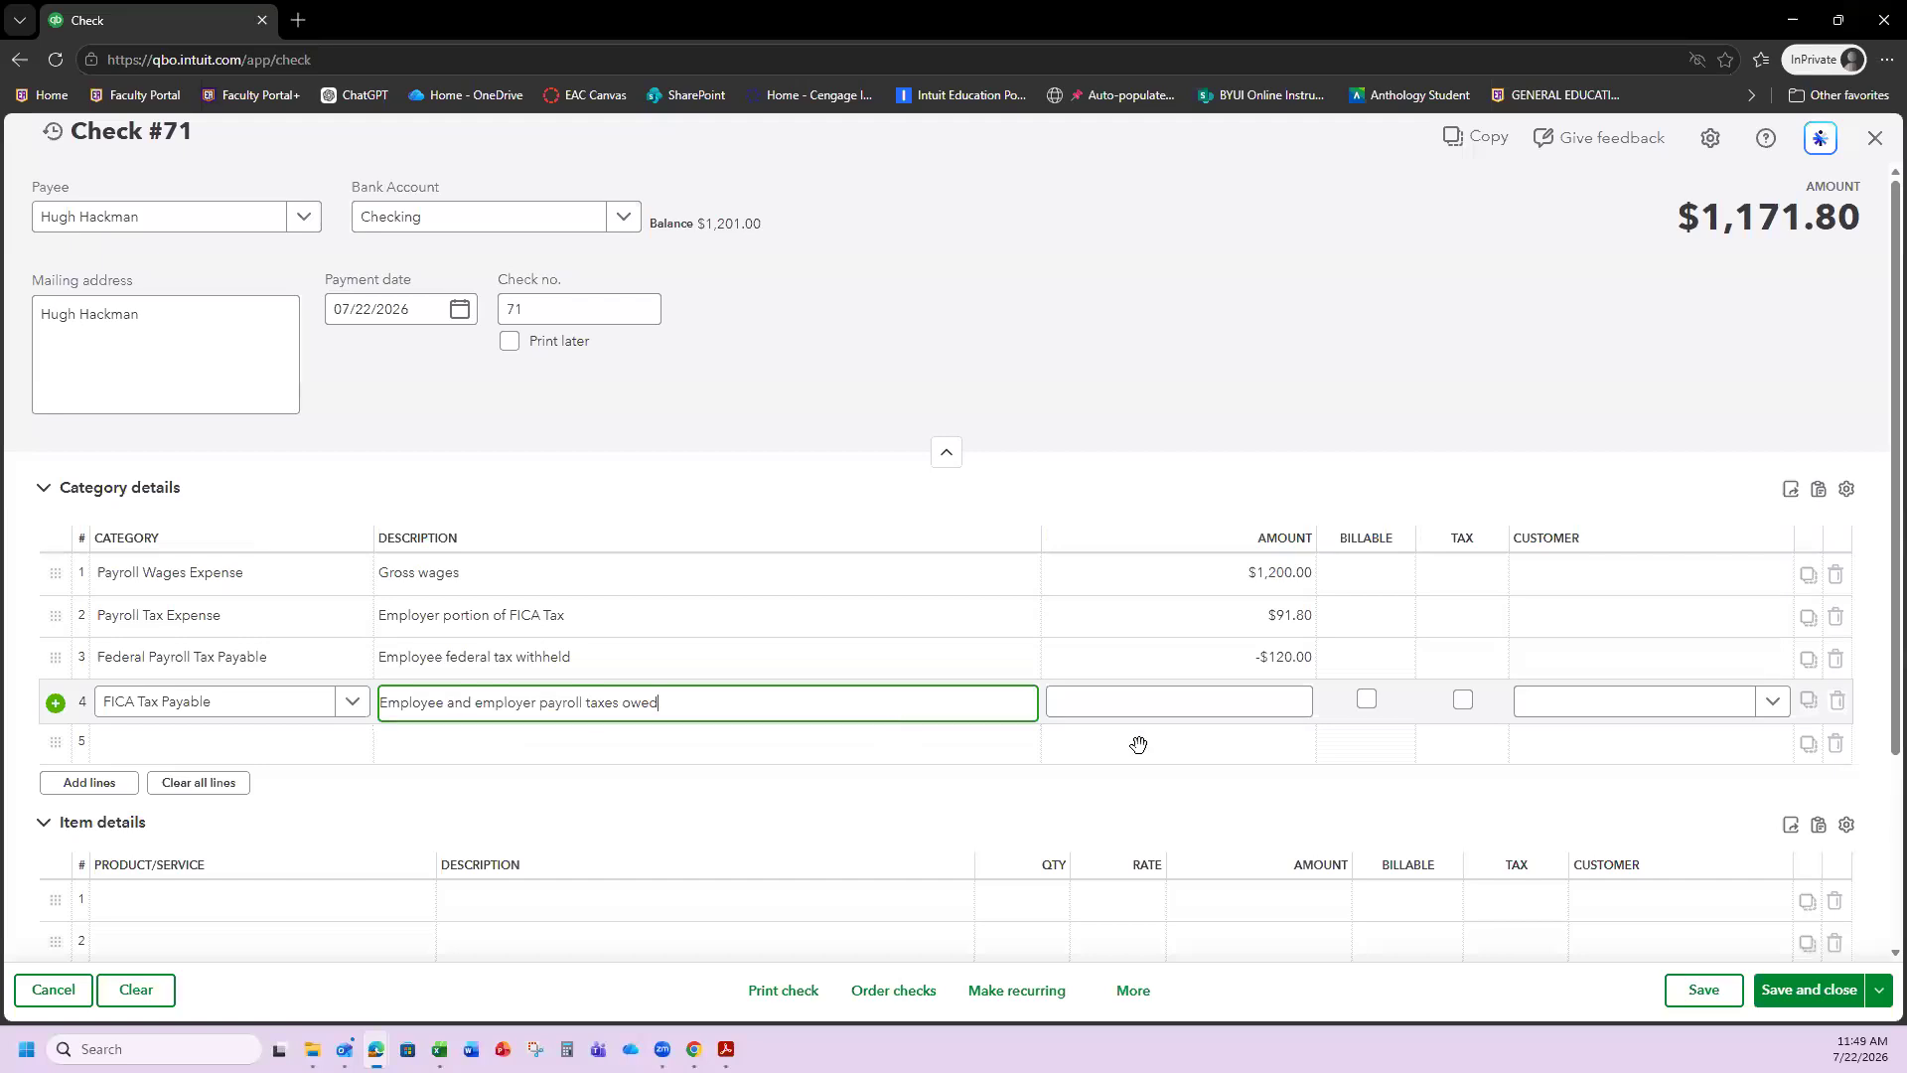
left_click(1129, 702)
type("-183.60")
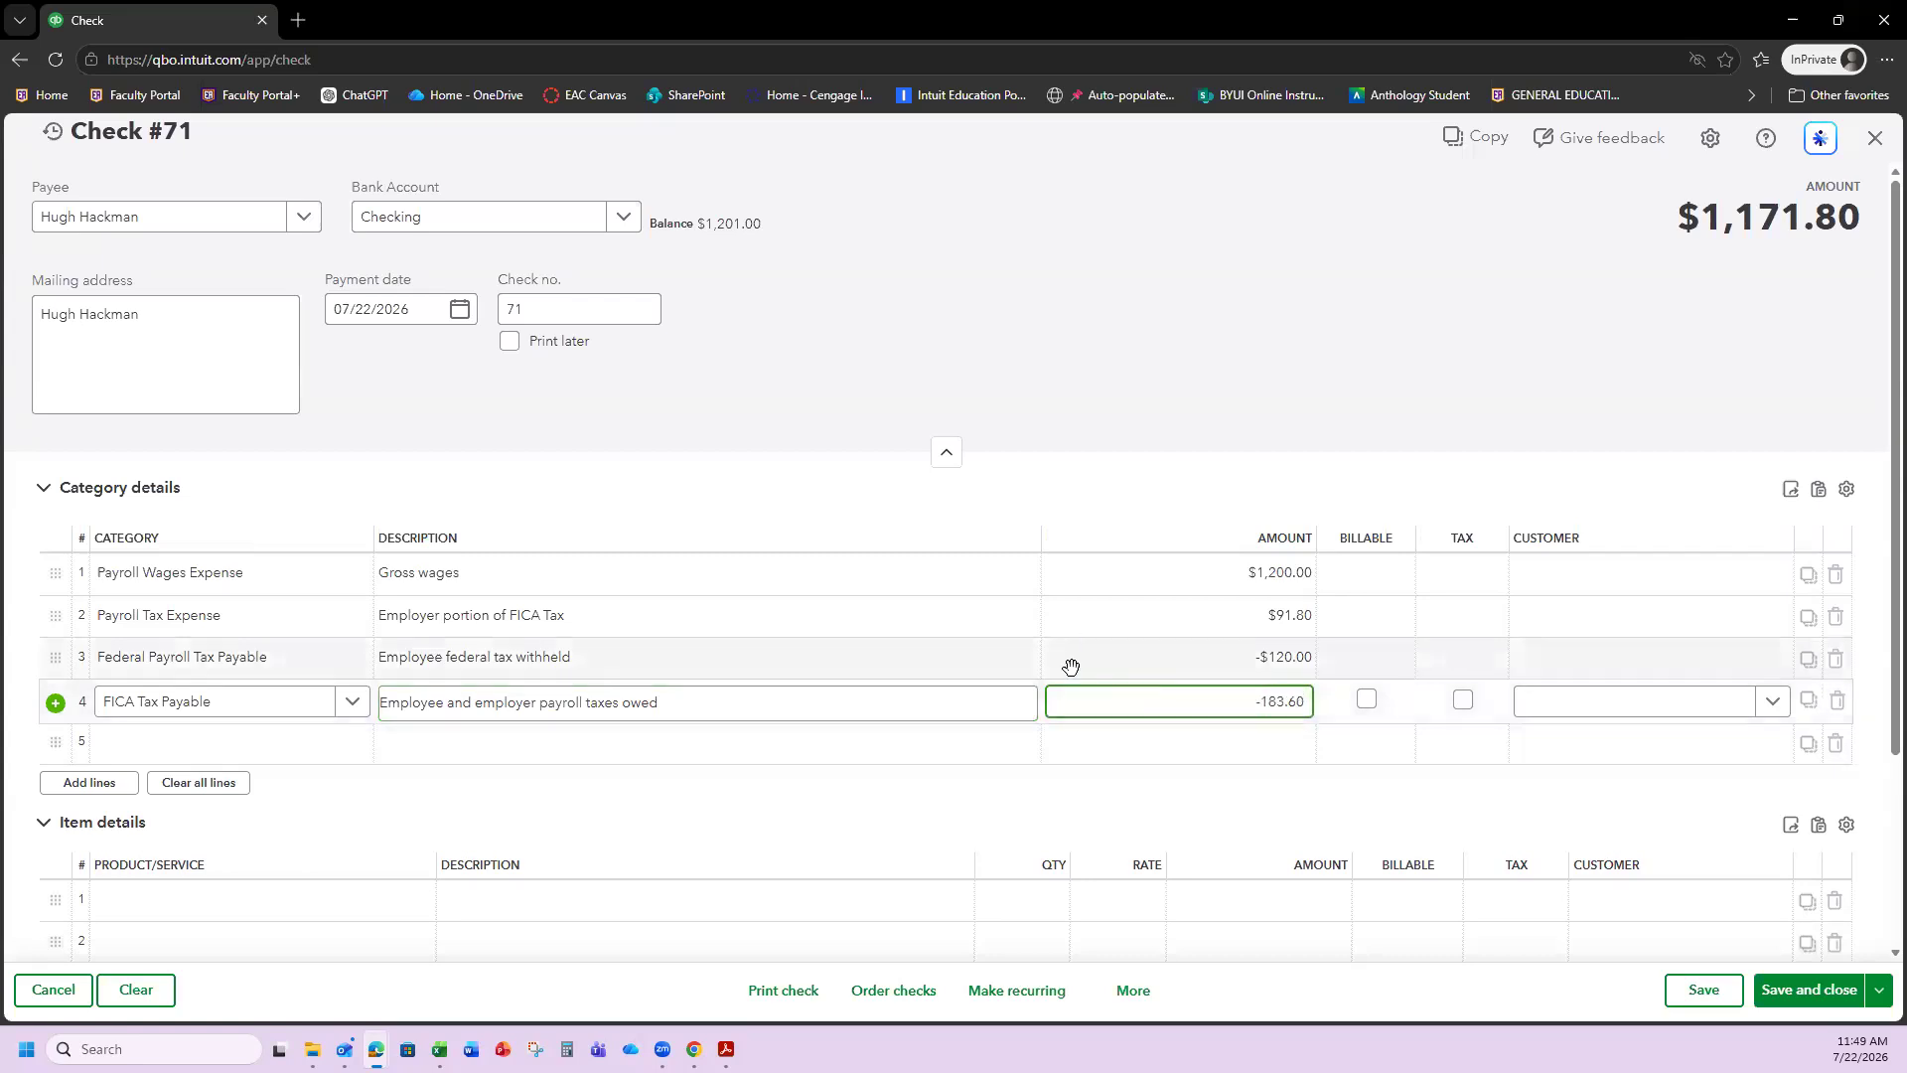
left_click(1142, 780)
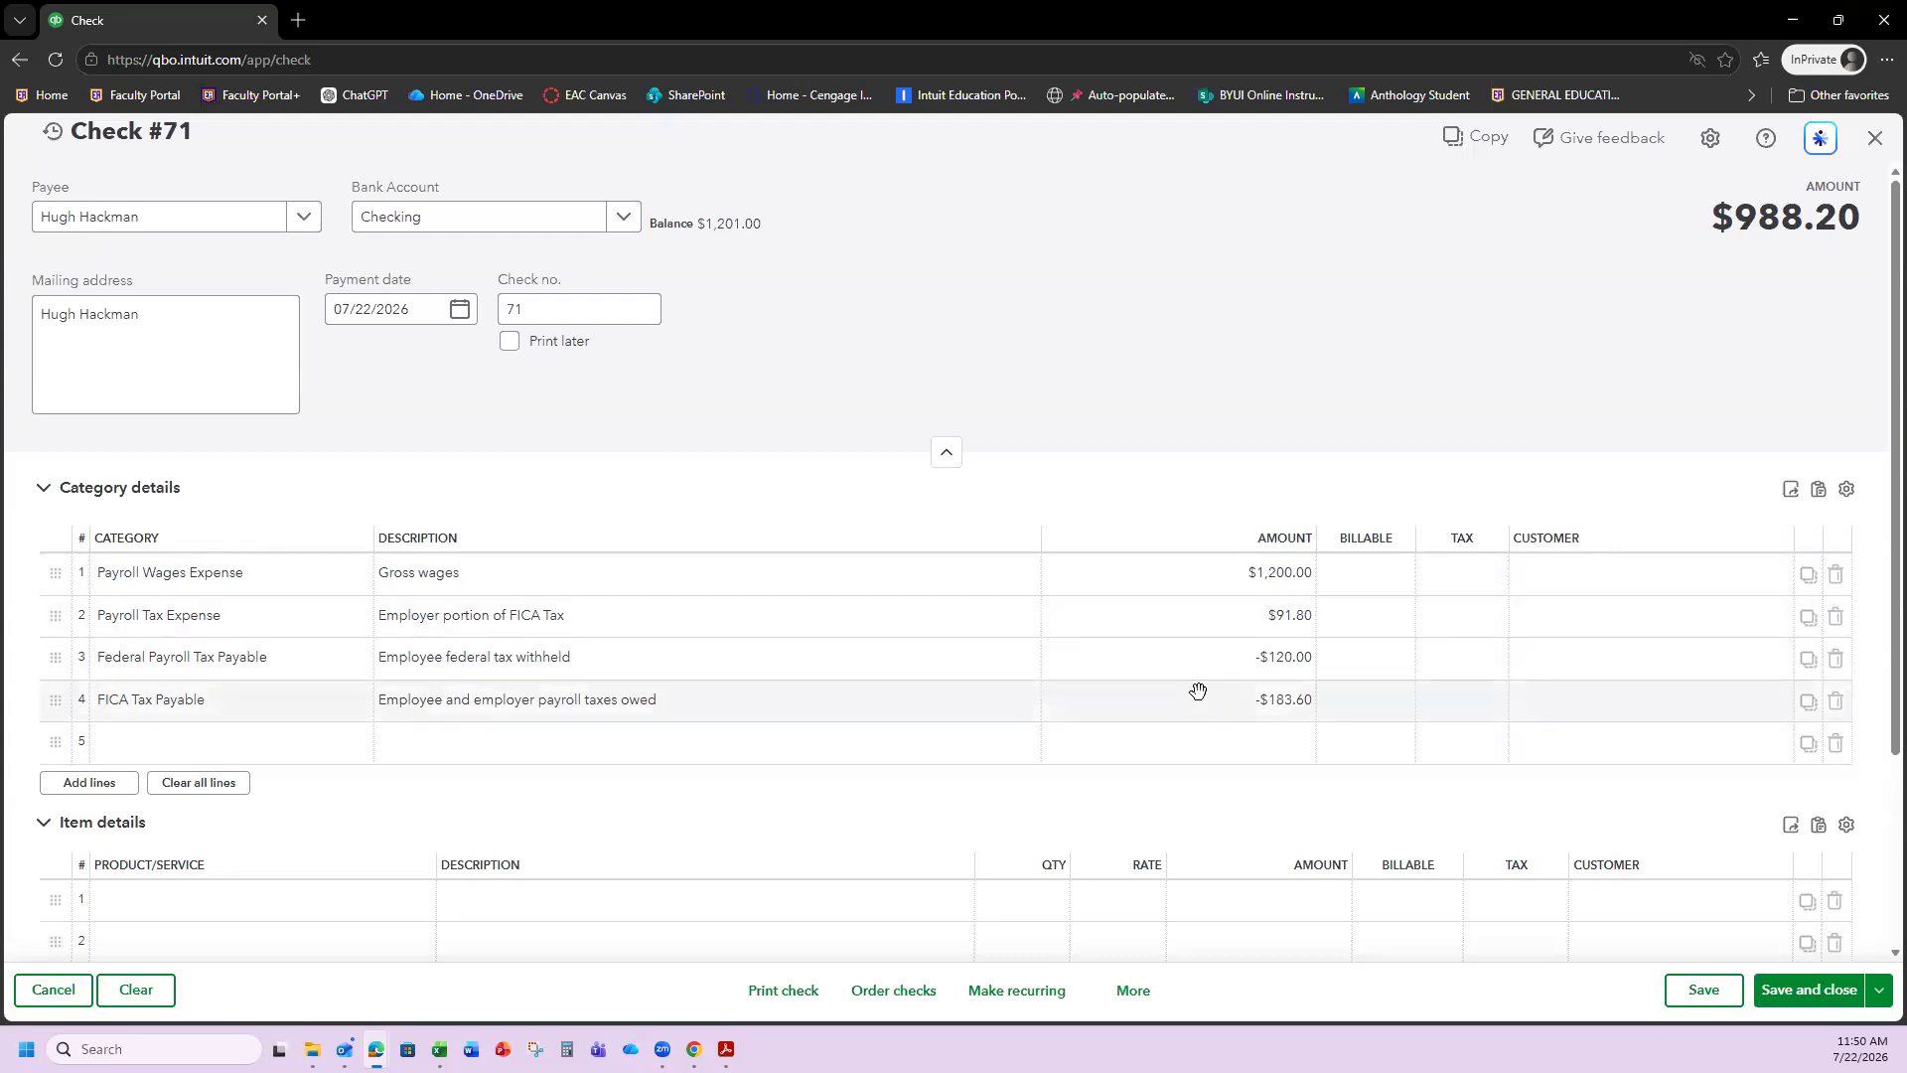
Create Employee Benefits Payable as an Other Current Liabilities account for line 5.
left_click(207, 755)
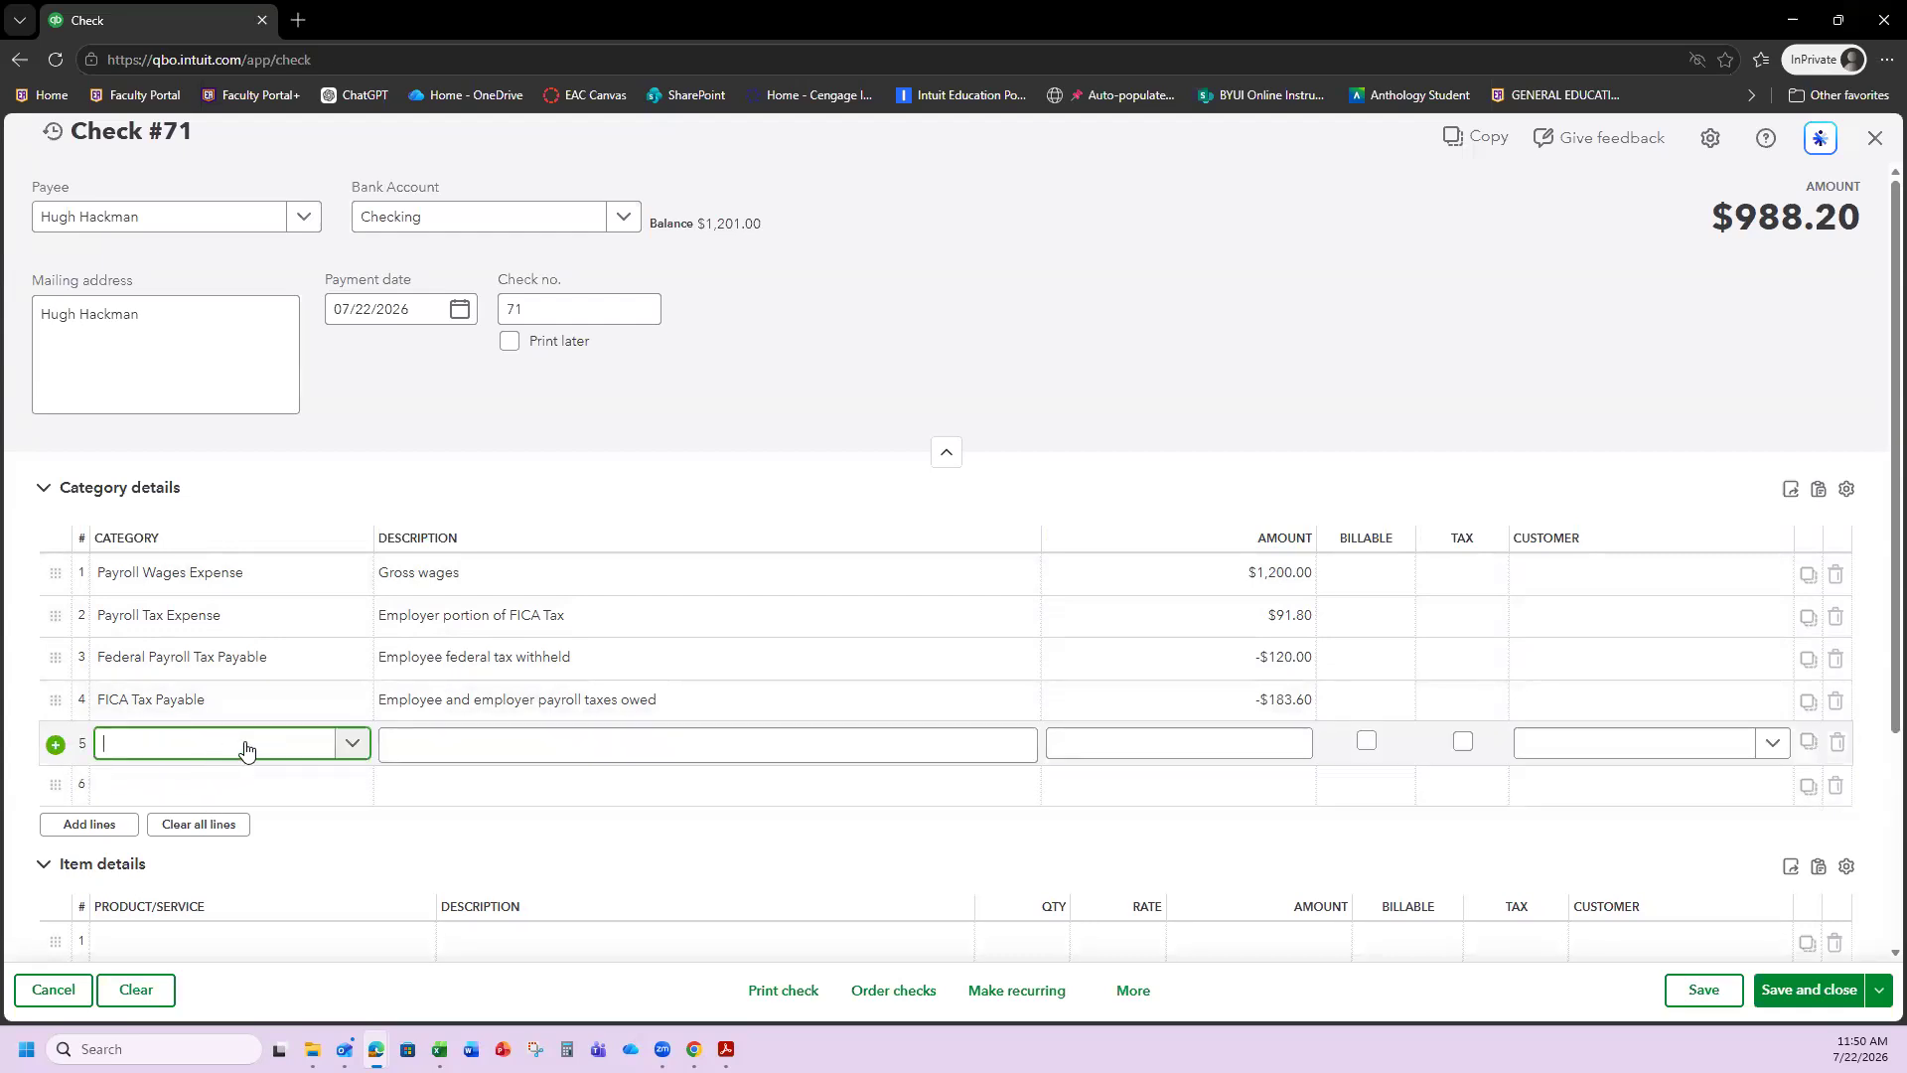
type("Empl")
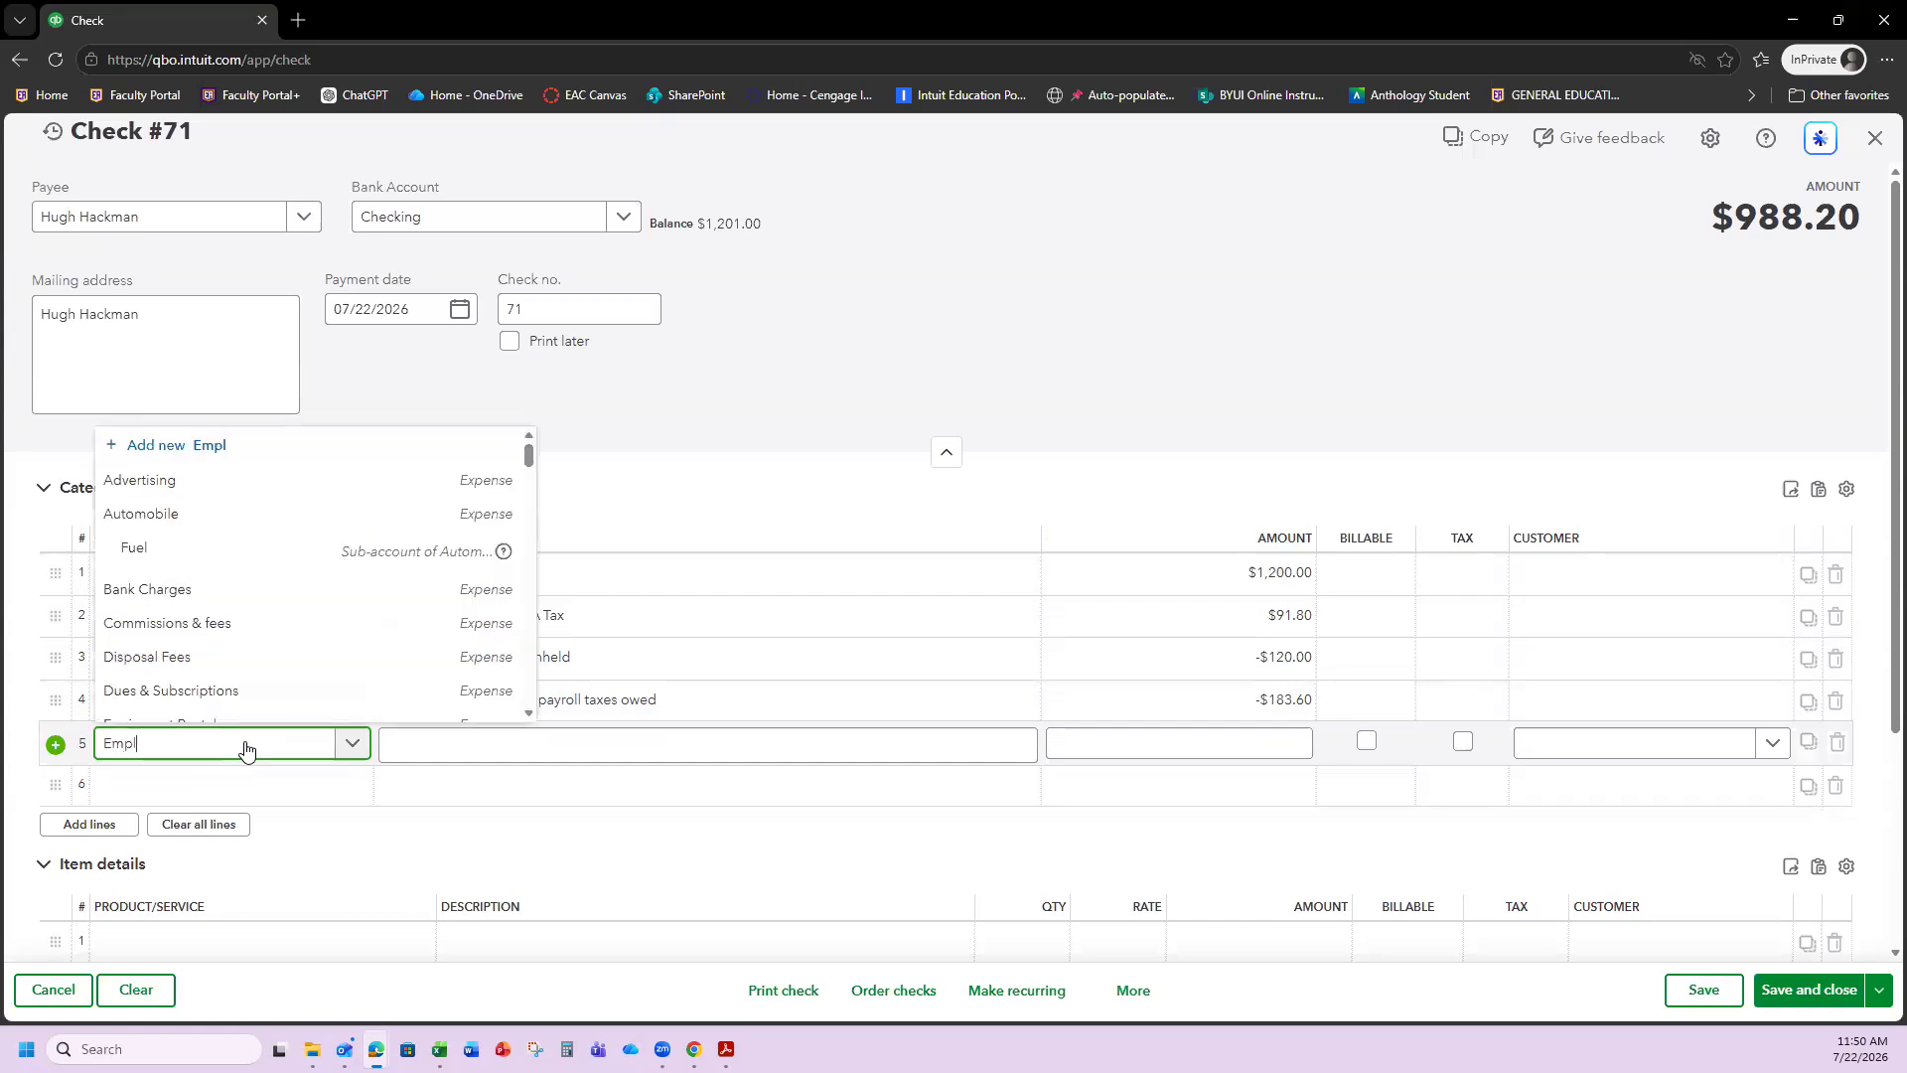
type("oyy")
key("BackSpace")
type("ee Benefits ")
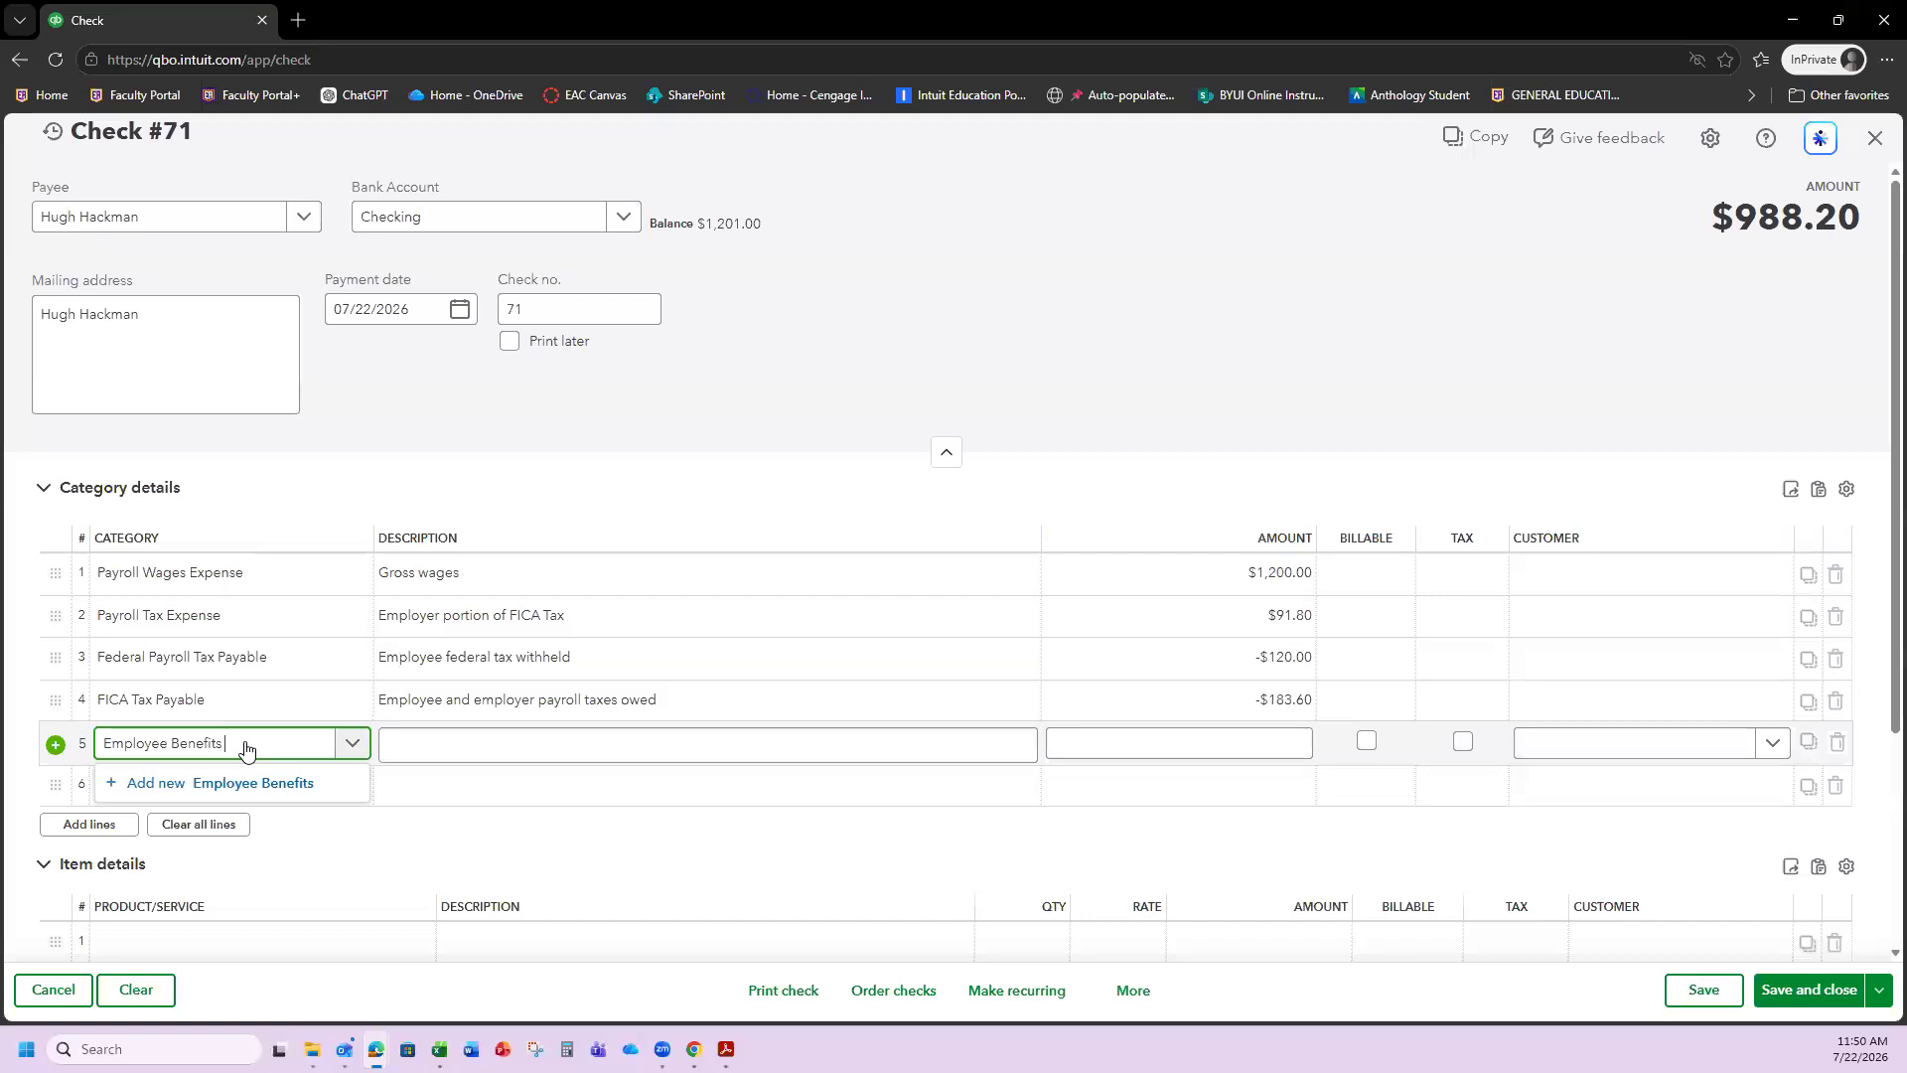
type("Payable")
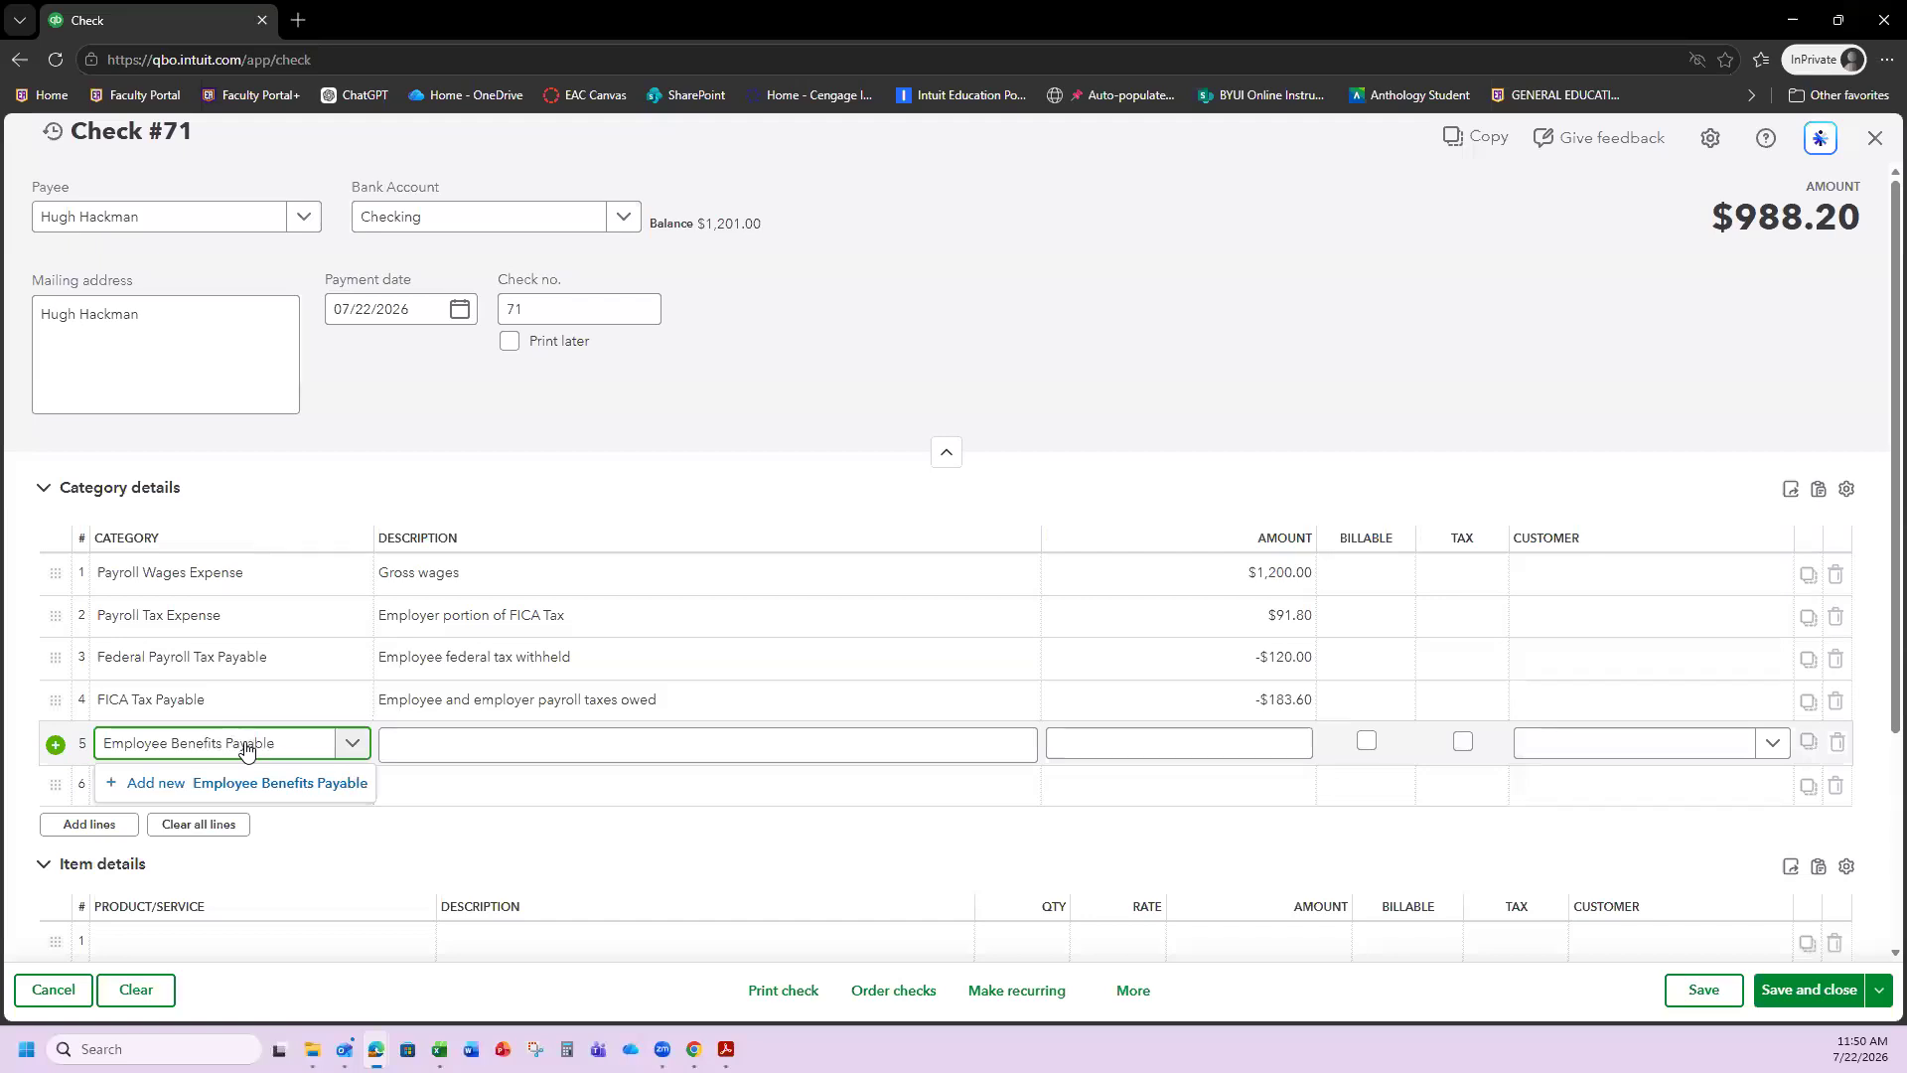
left_click(278, 789)
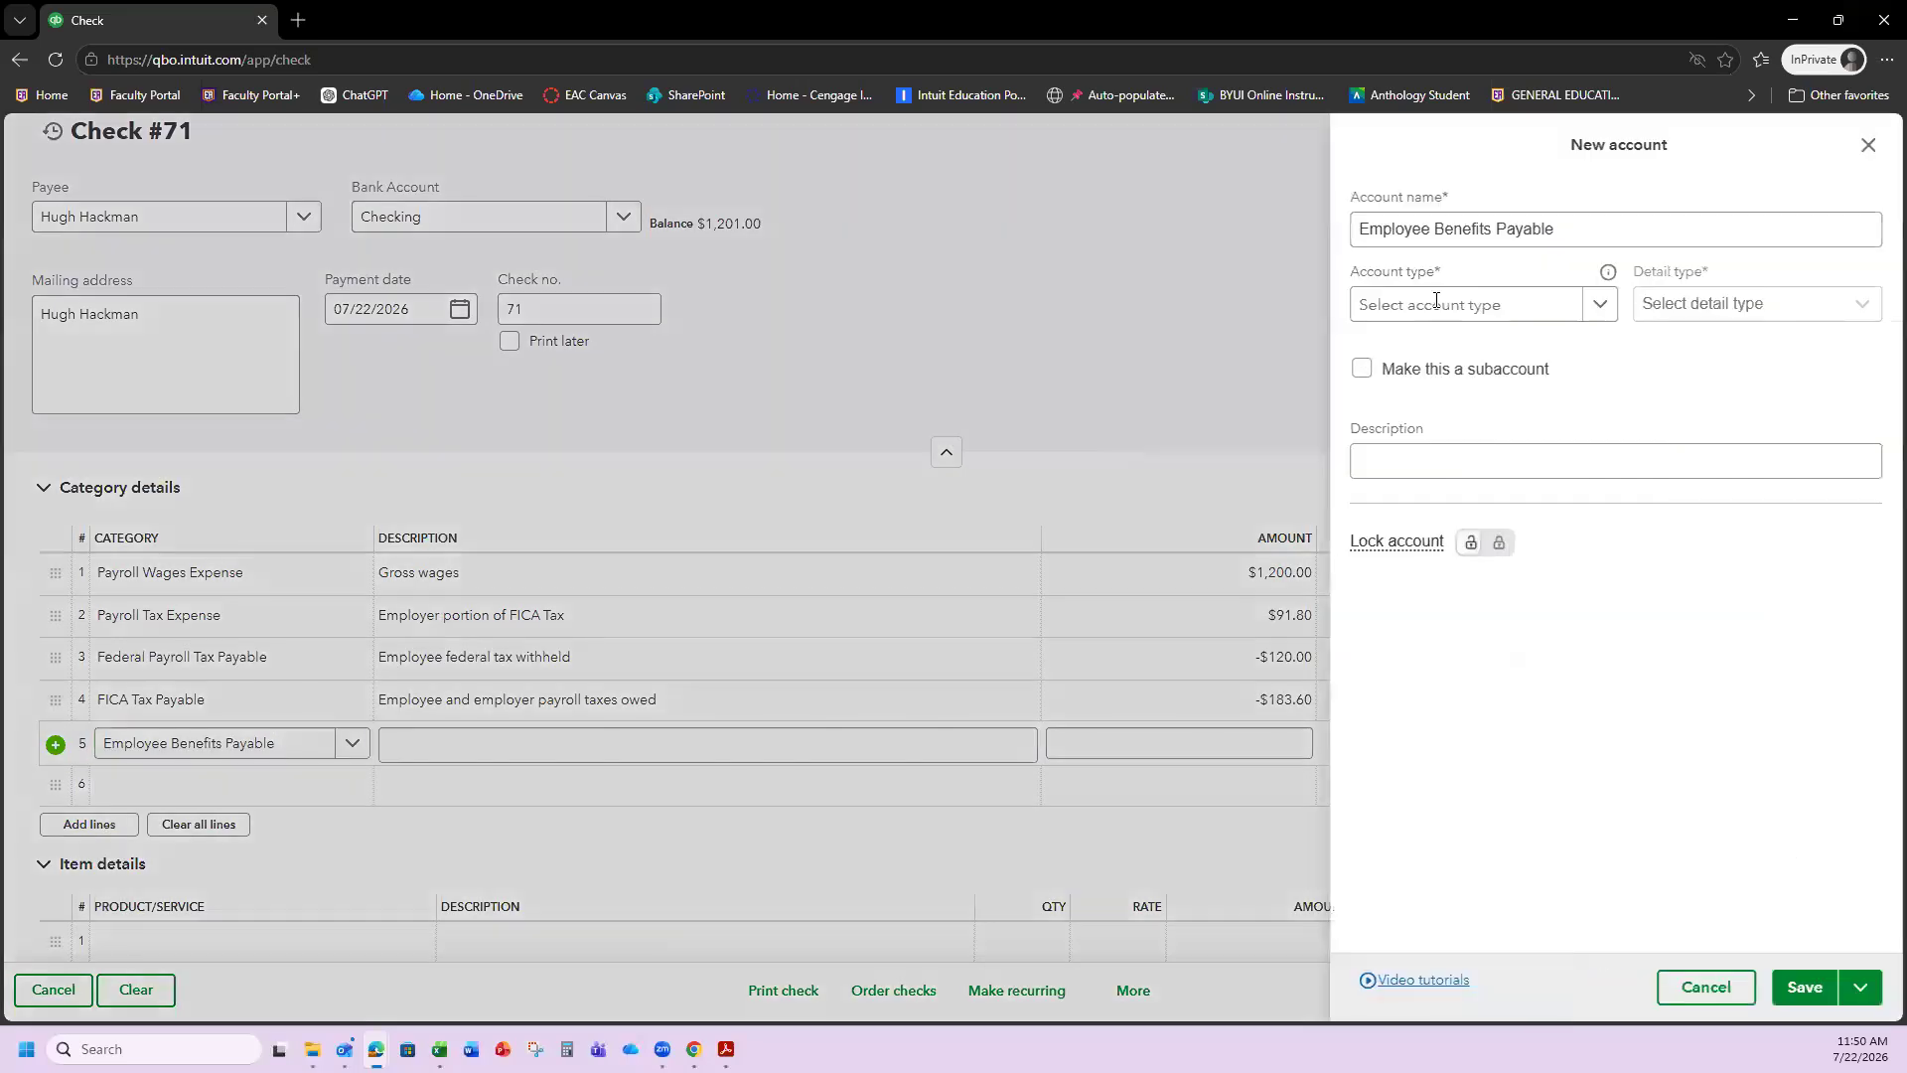
left_click(1497, 305)
scroll(1498, 646, "down", 1)
scroll(1497, 653, "down", 1)
left_click(1476, 617)
left_click(1719, 308)
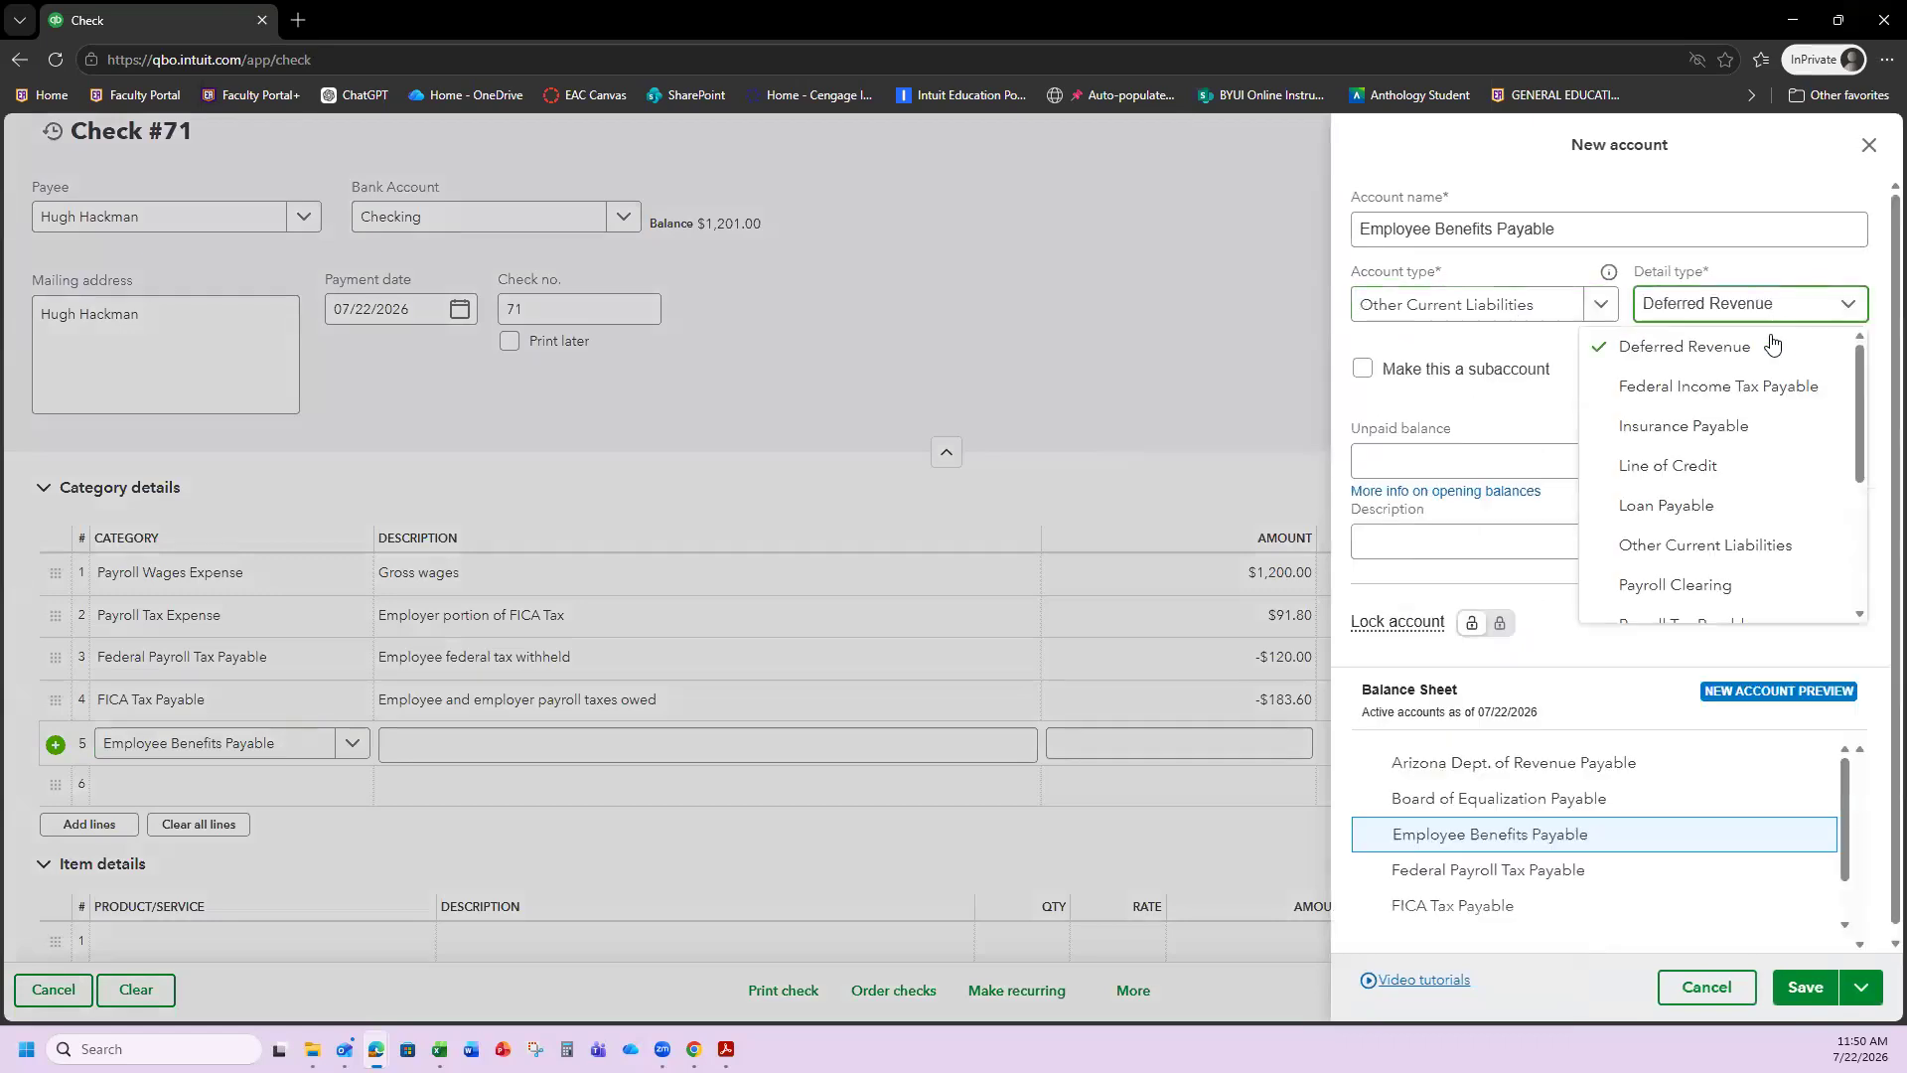
left_click(1726, 546)
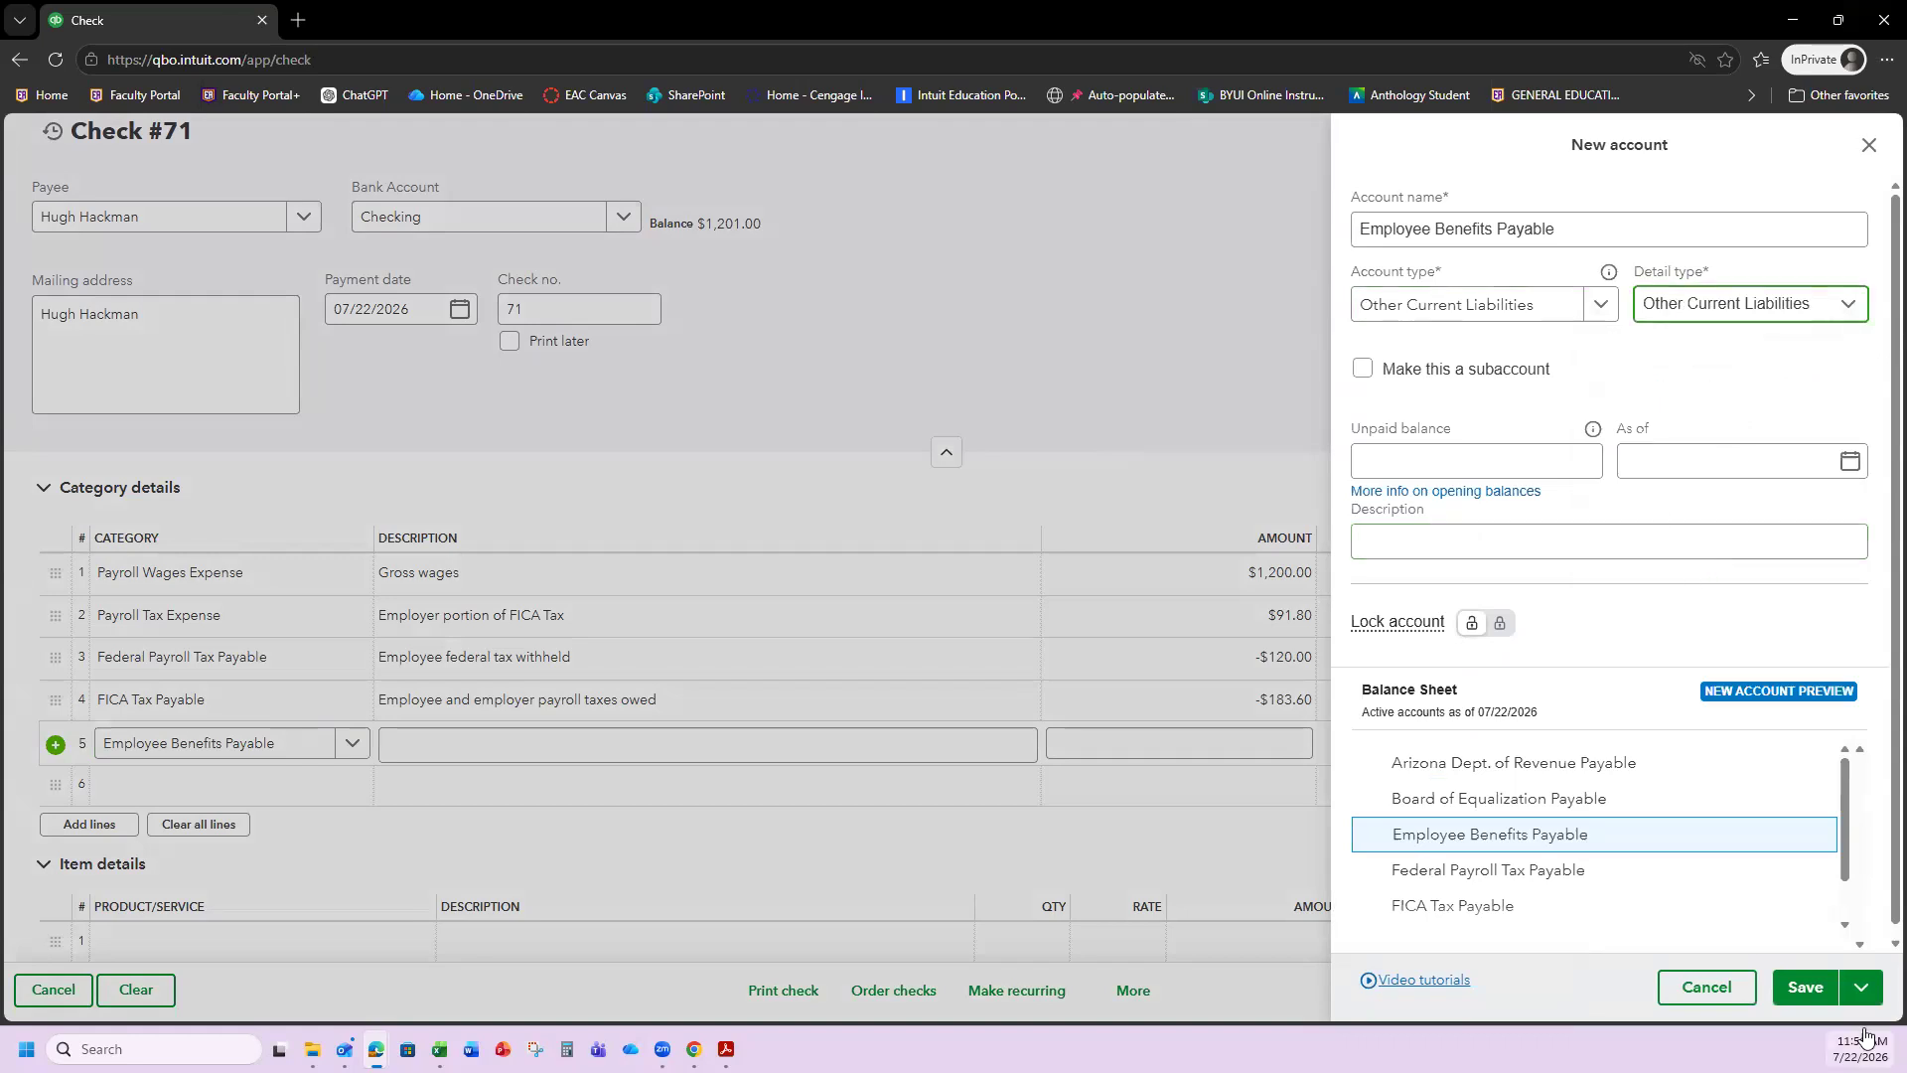
left_click(1806, 987)
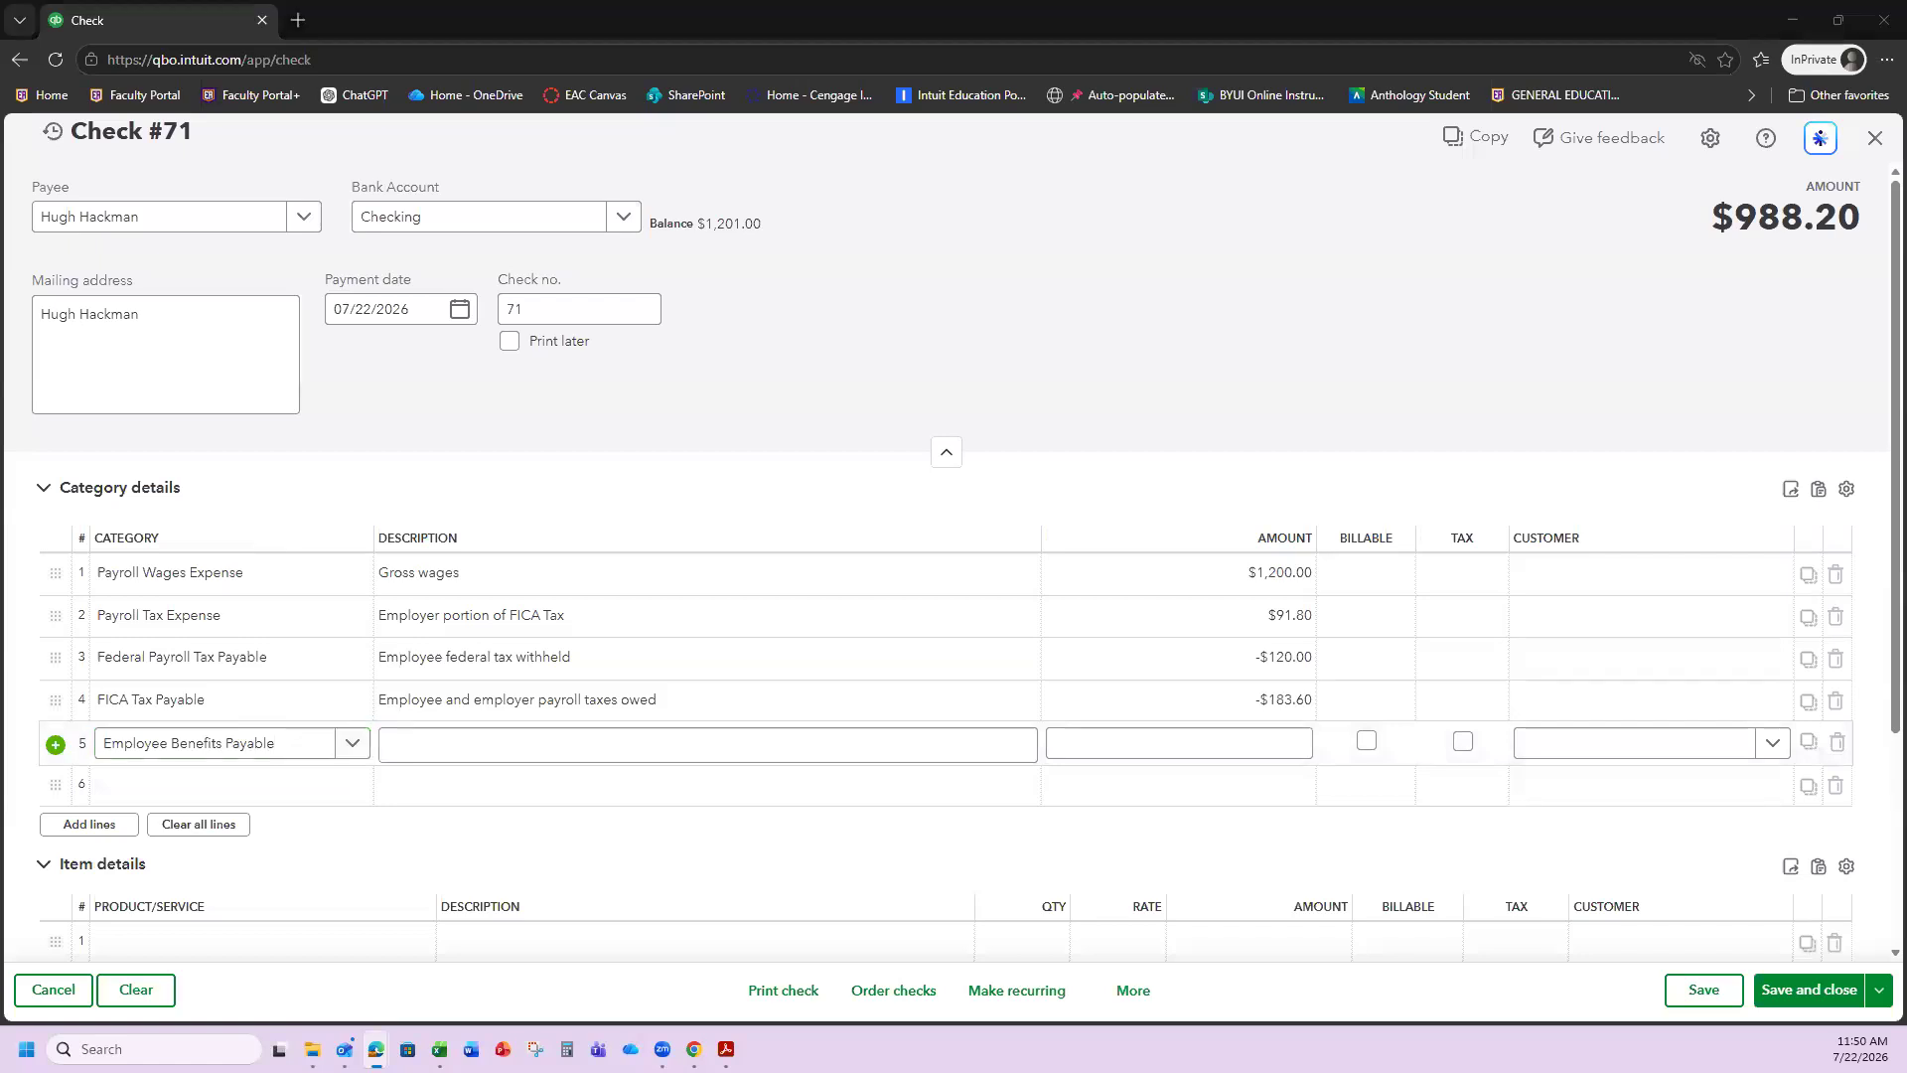
Describe line 5 as 'Employee insurance deduction' with a -$50.00 amount.
left_click(602, 752)
type("Employee insurance deduction")
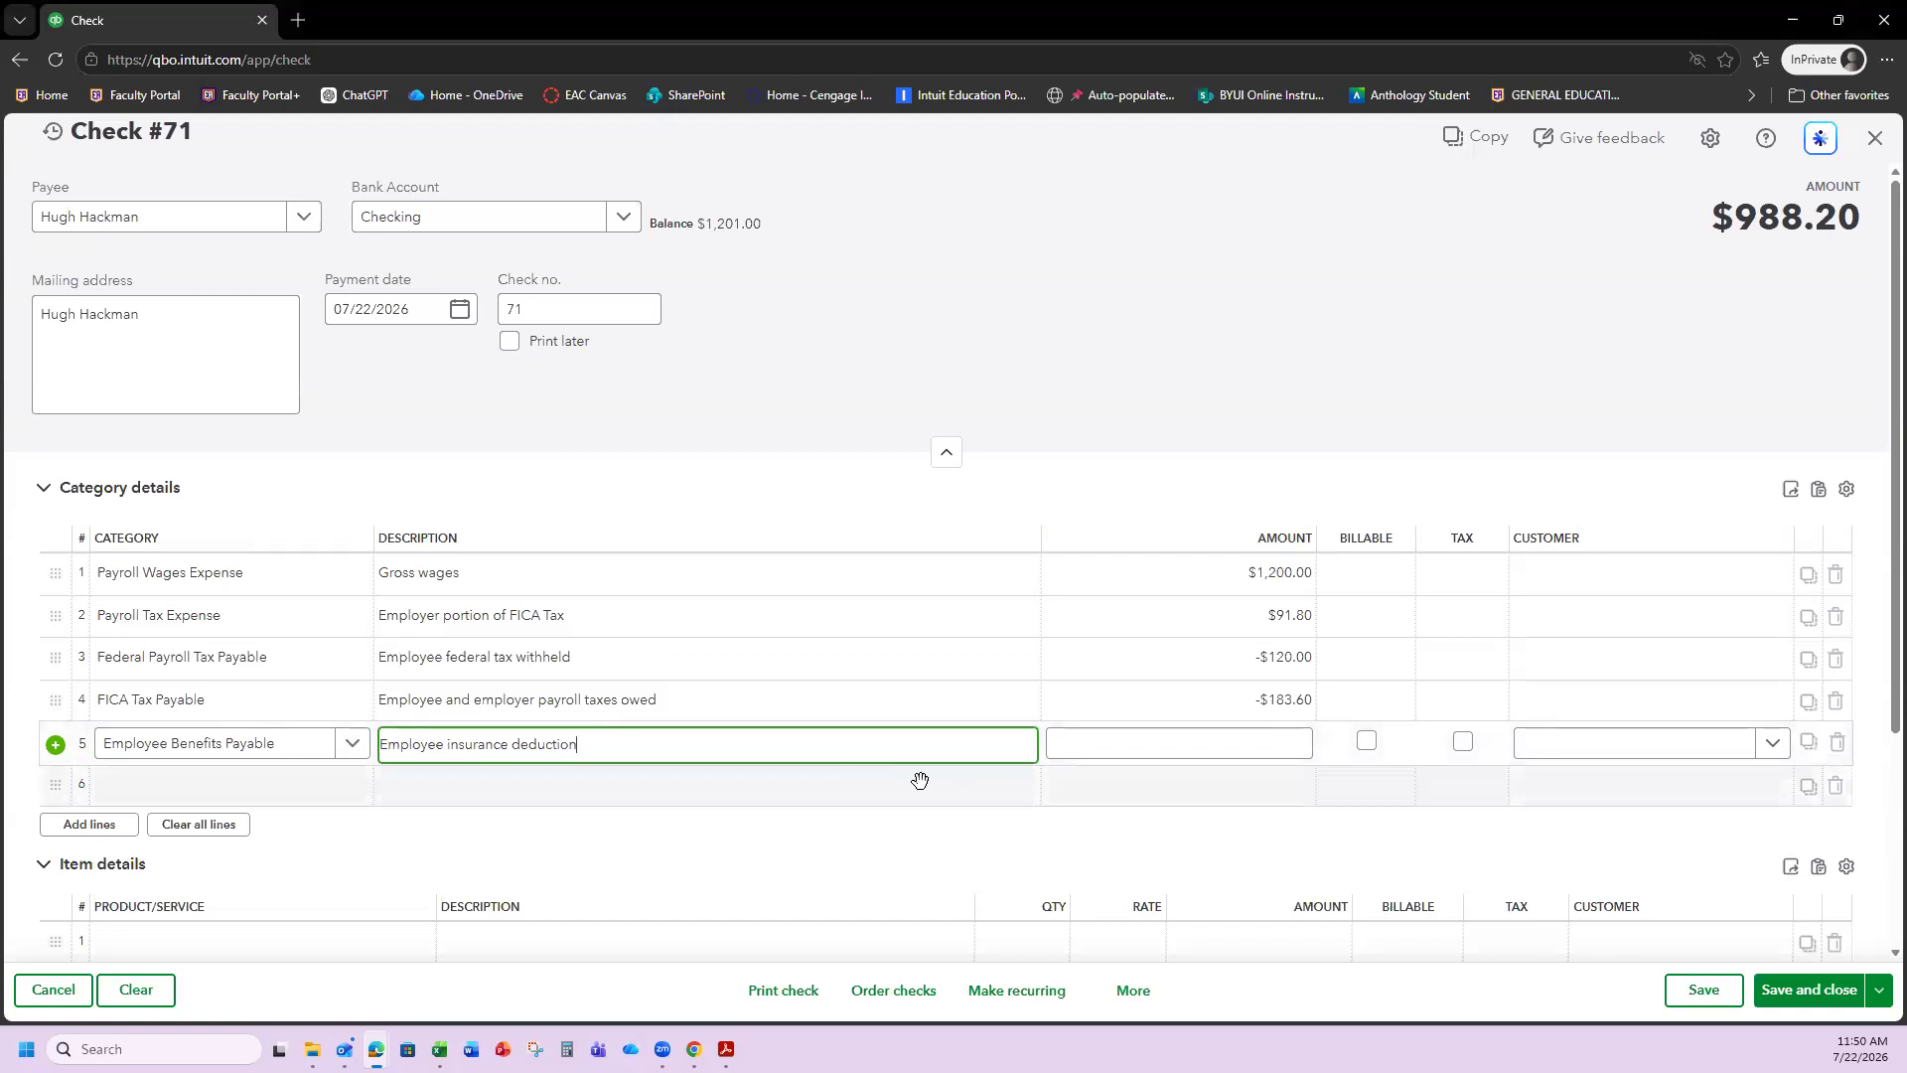
left_click(1079, 749)
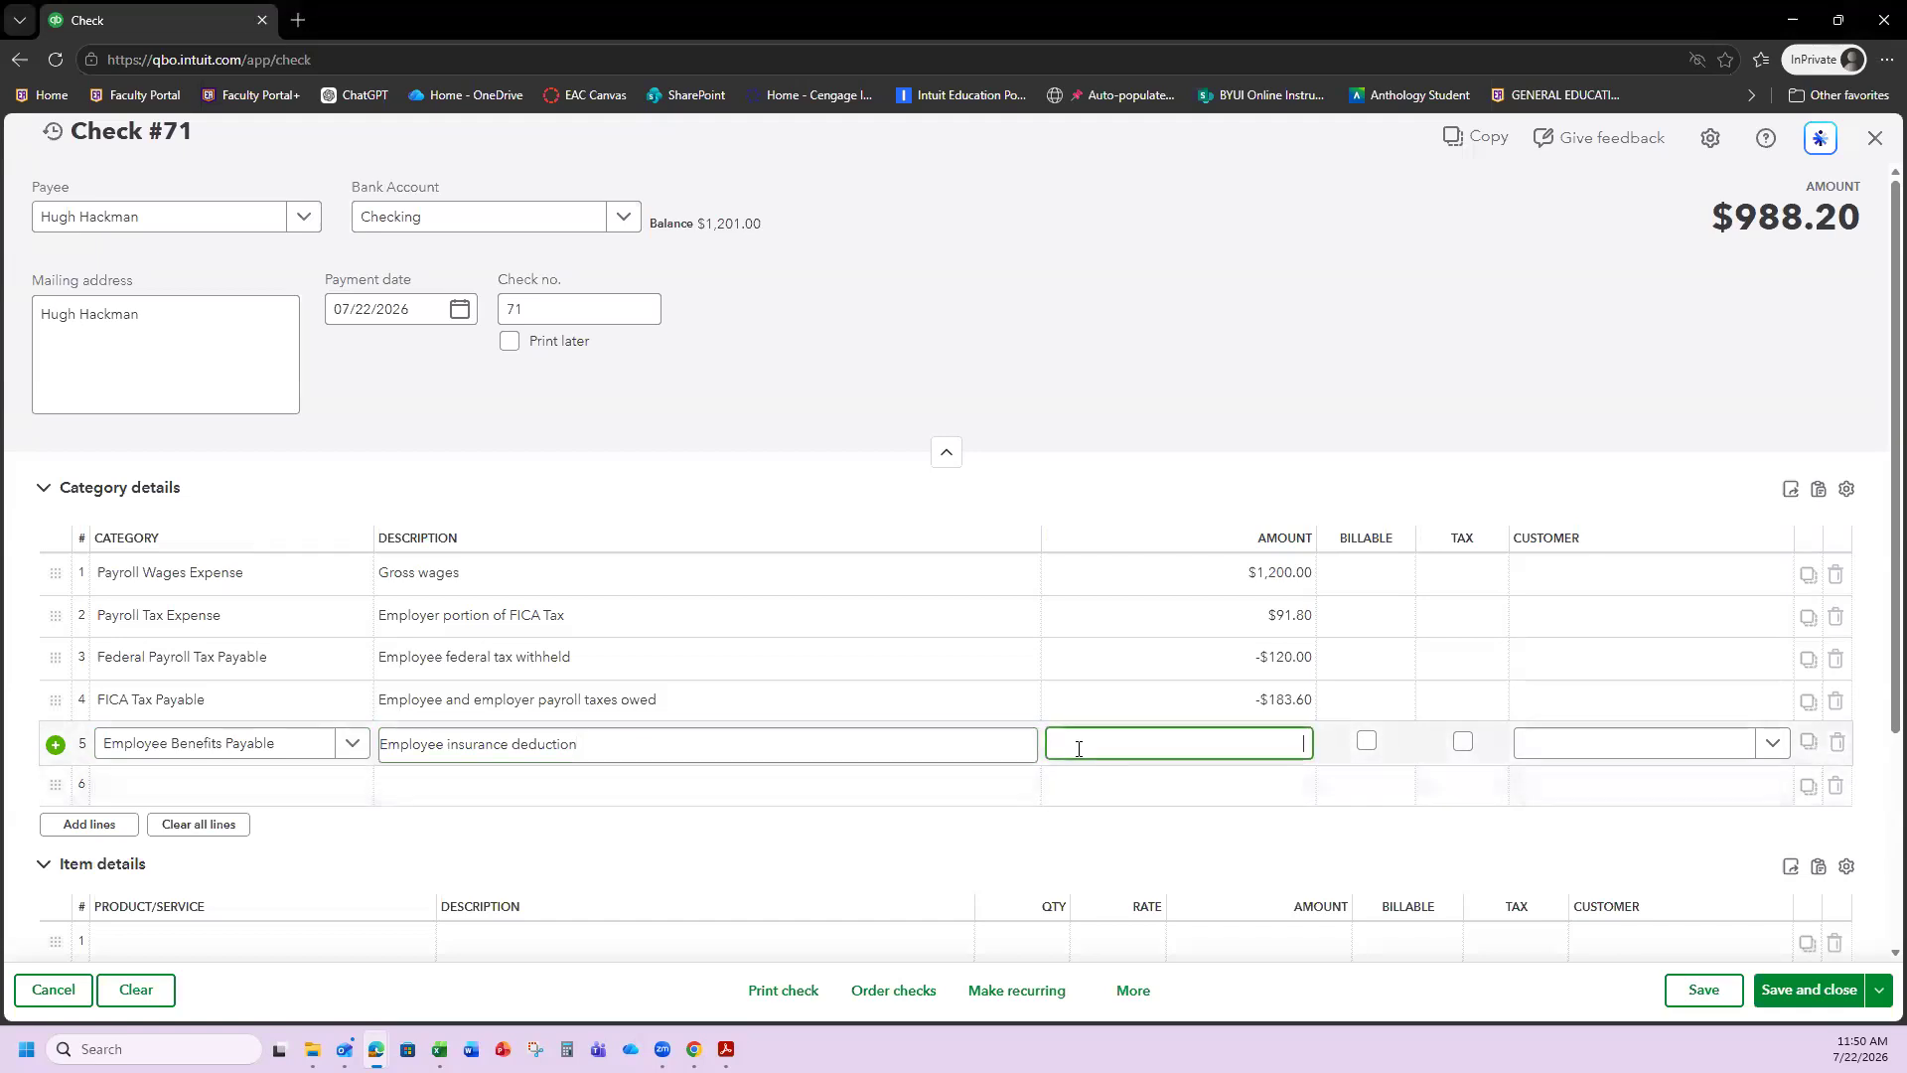
type("-50")
left_click(1267, 871)
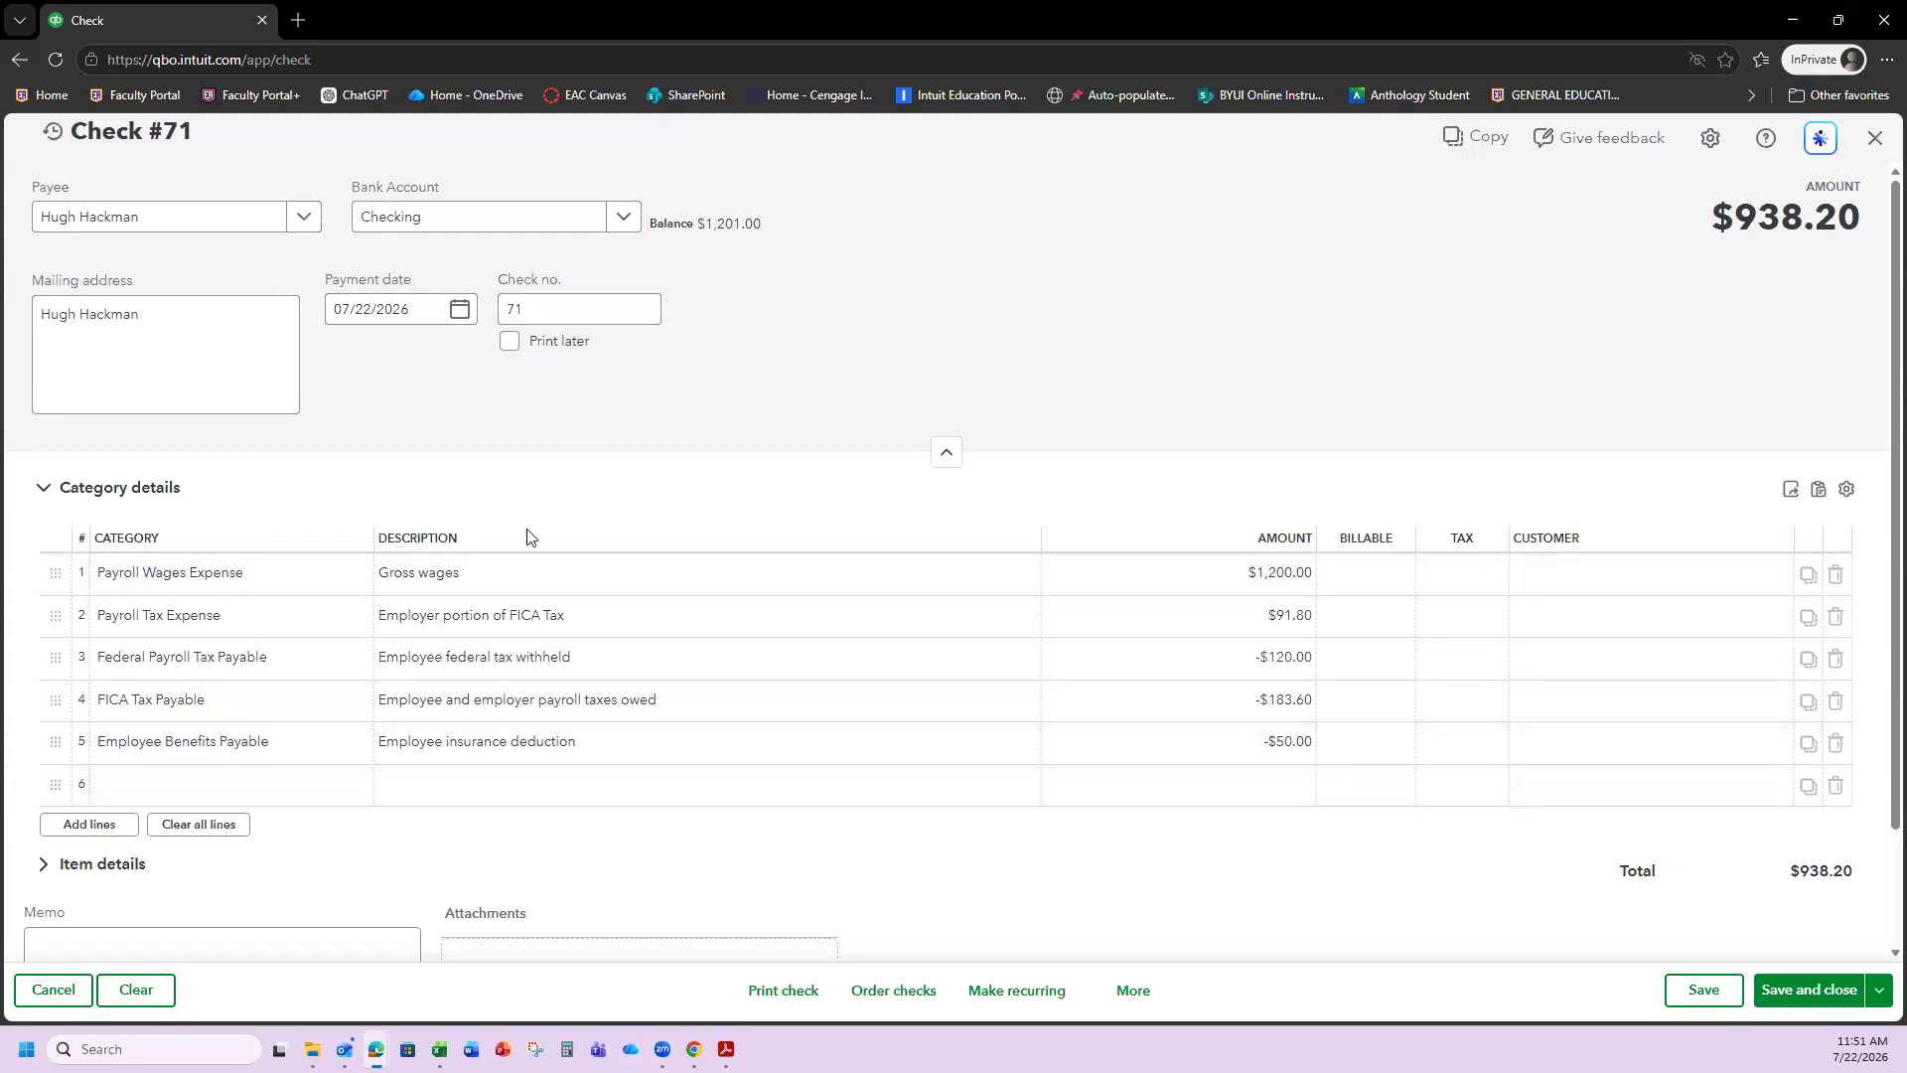
Save Check #71 and go to the Chart of accounts.
left_click(1803, 991)
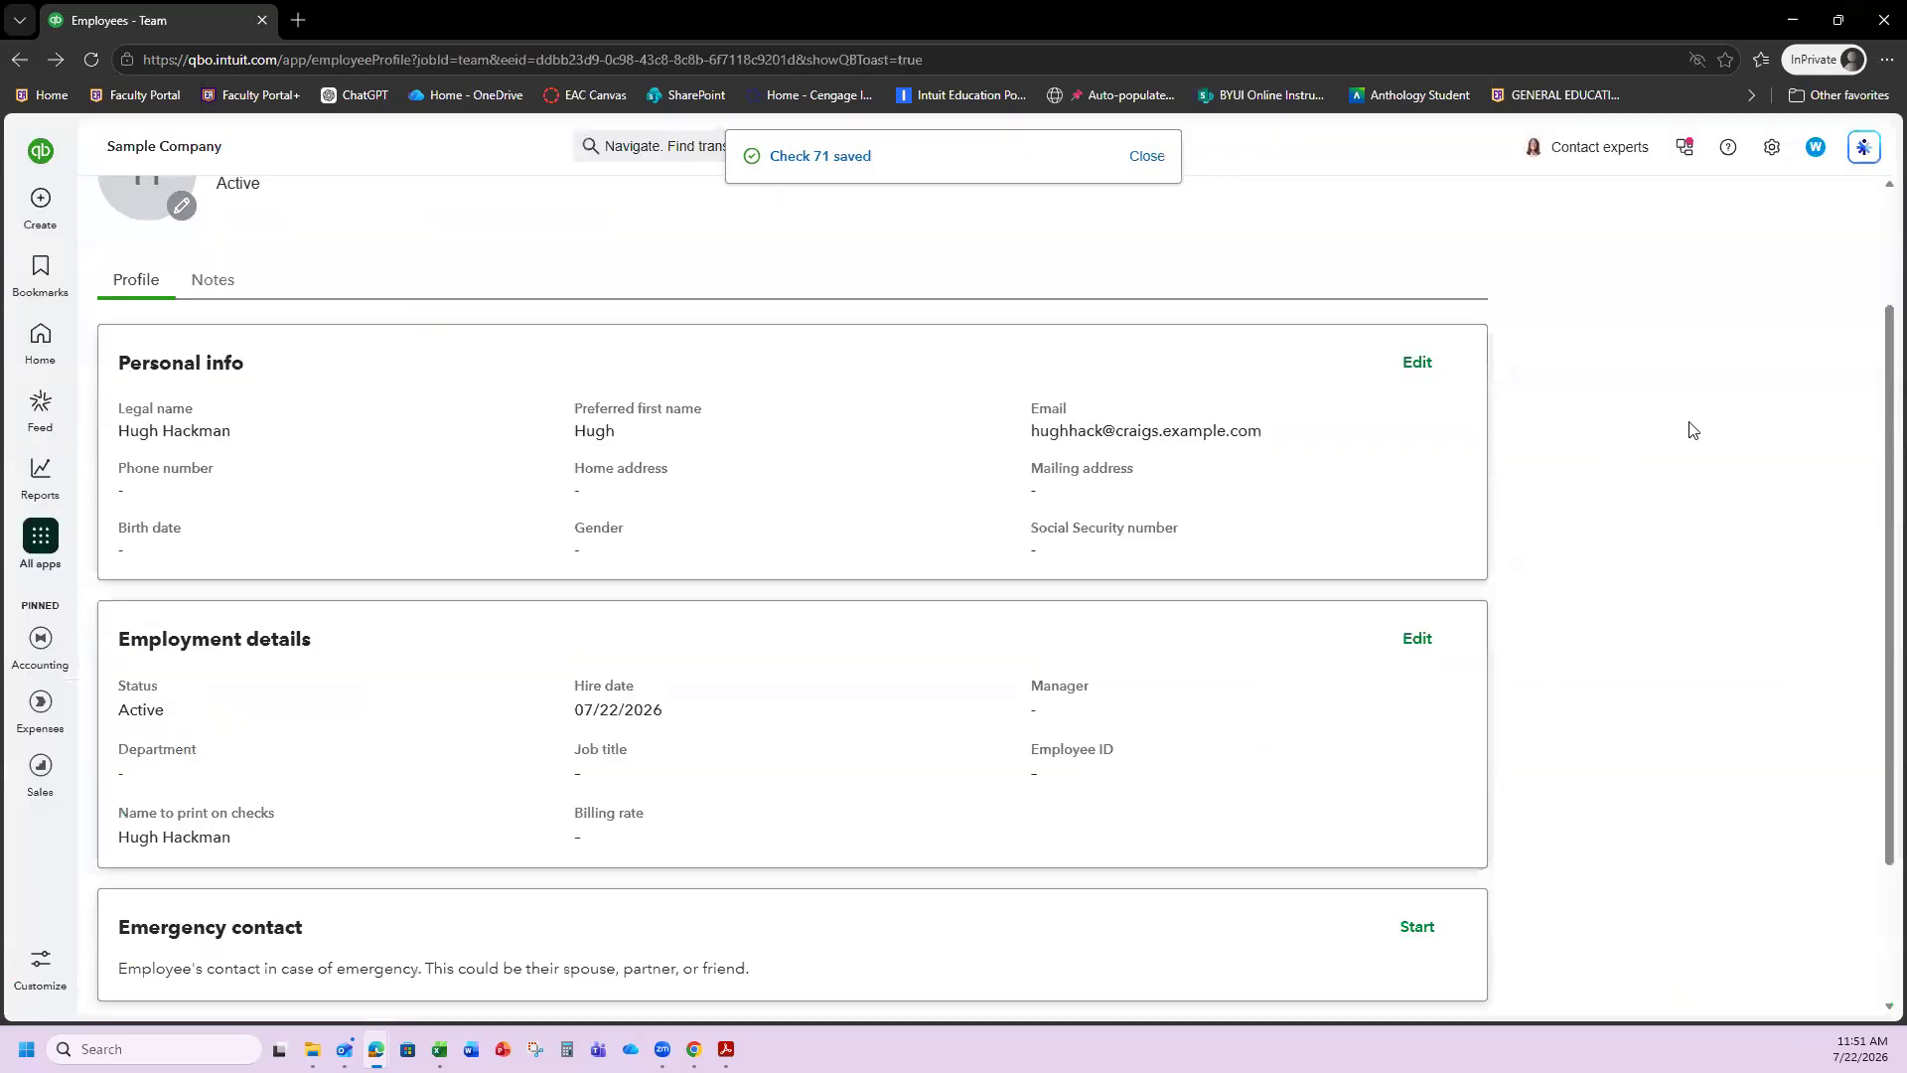
scroll(1703, 407, "up", 2)
left_click(1770, 149)
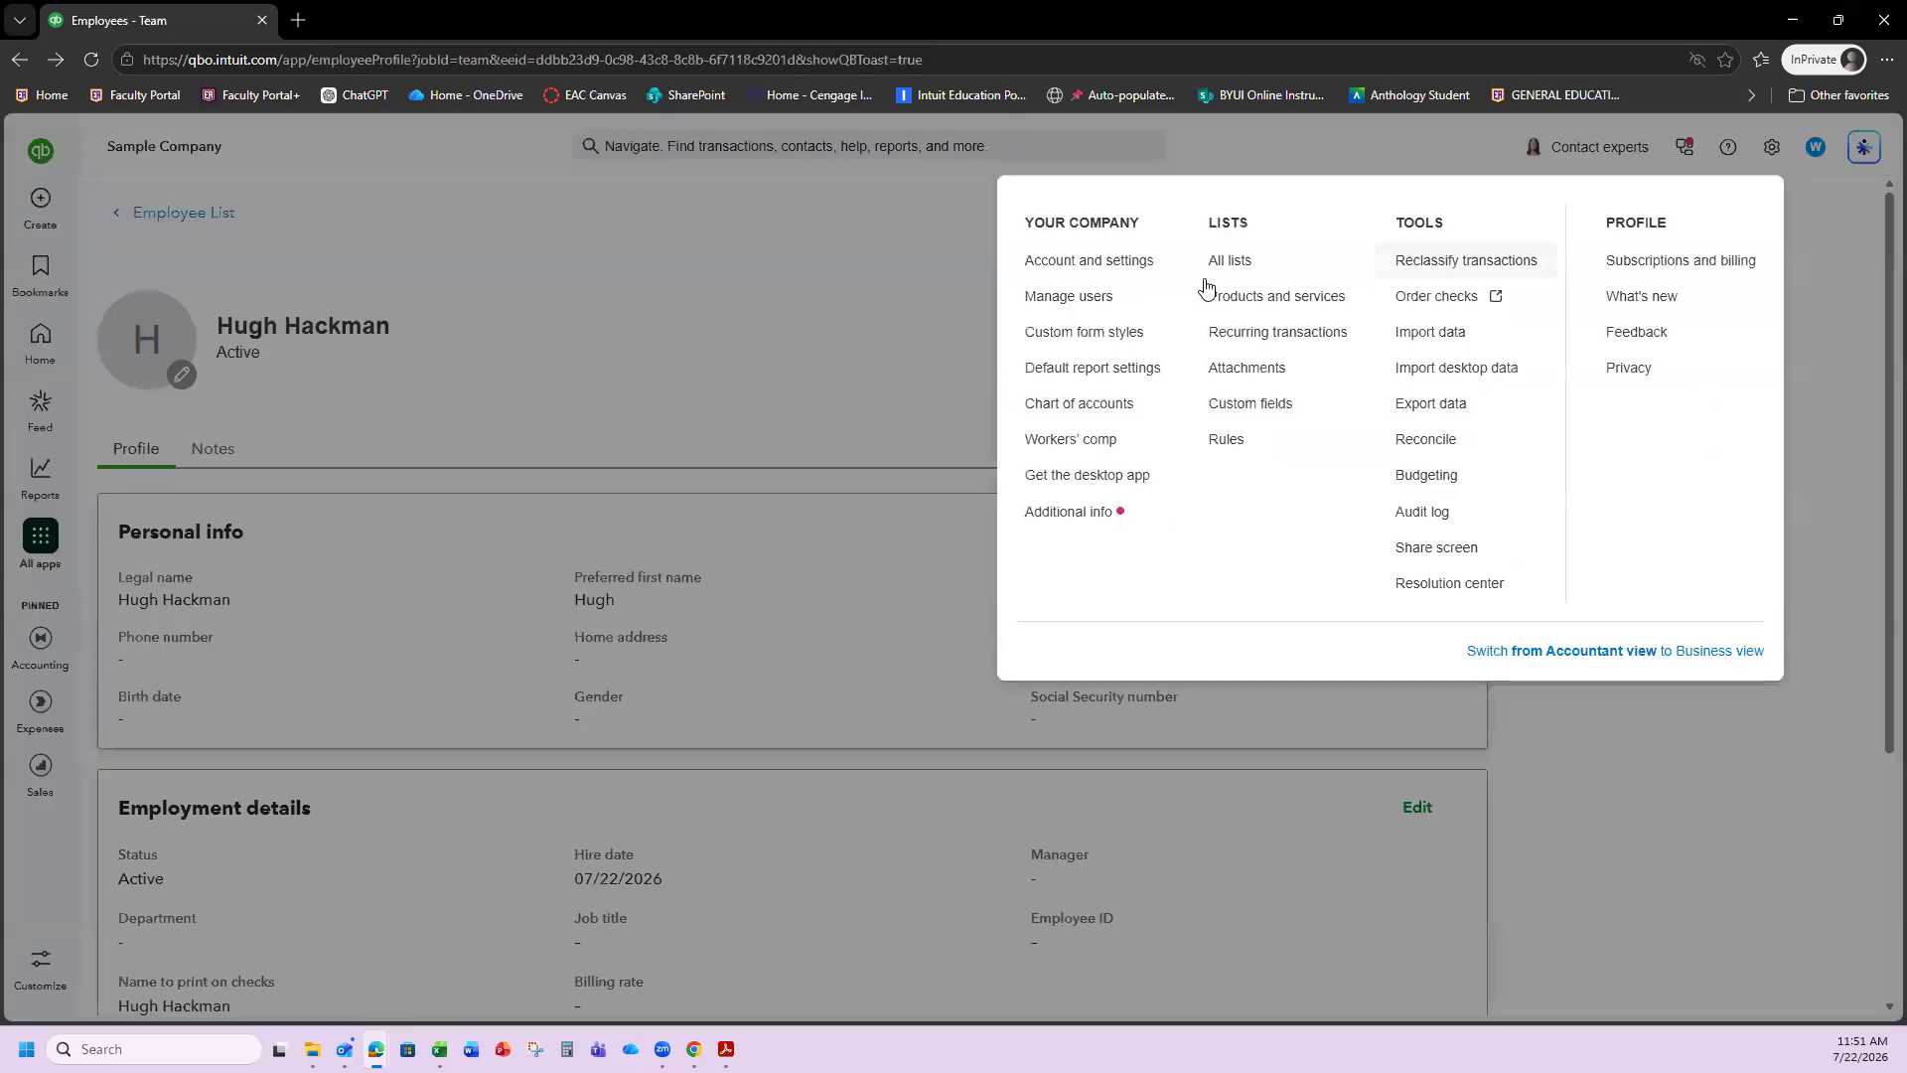
left_click(1055, 415)
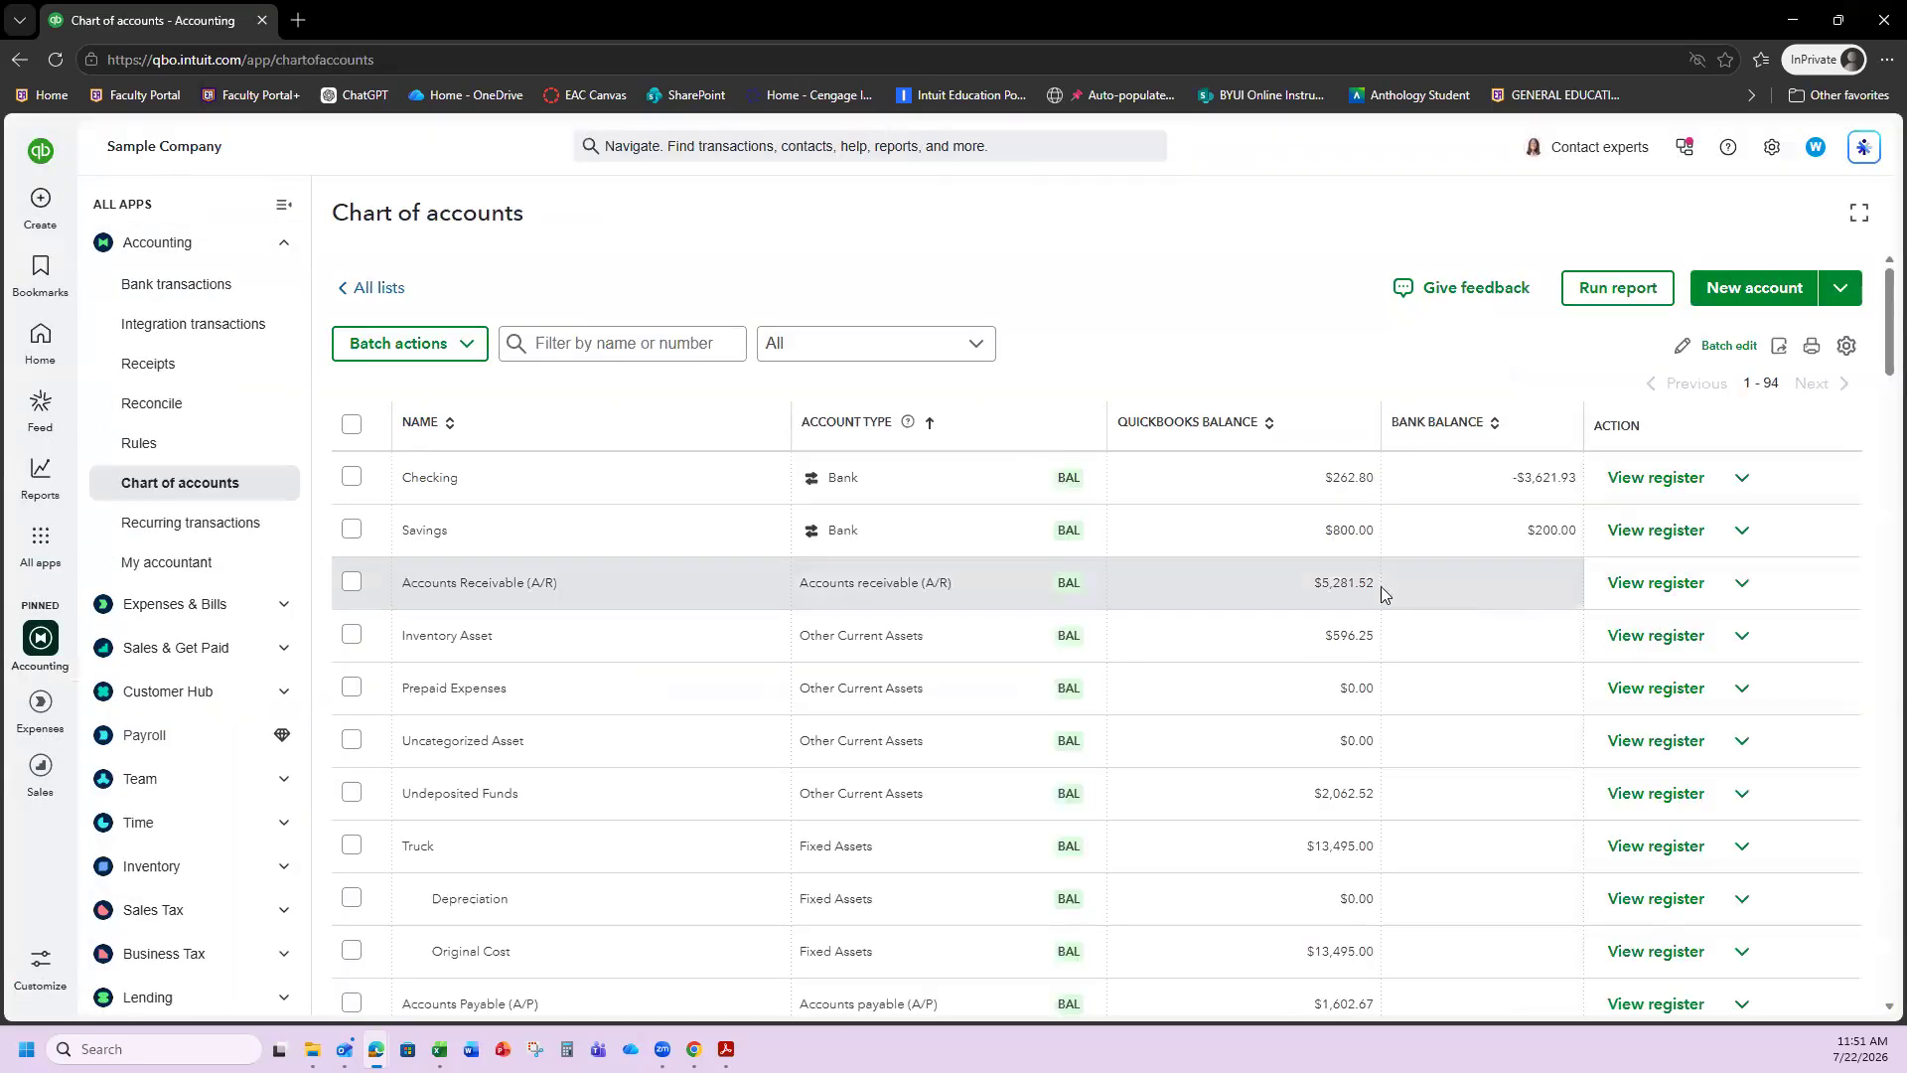
Review account balances, including Checking at $262.80, and return to the list's top.
scroll(1212, 596, "down", 2)
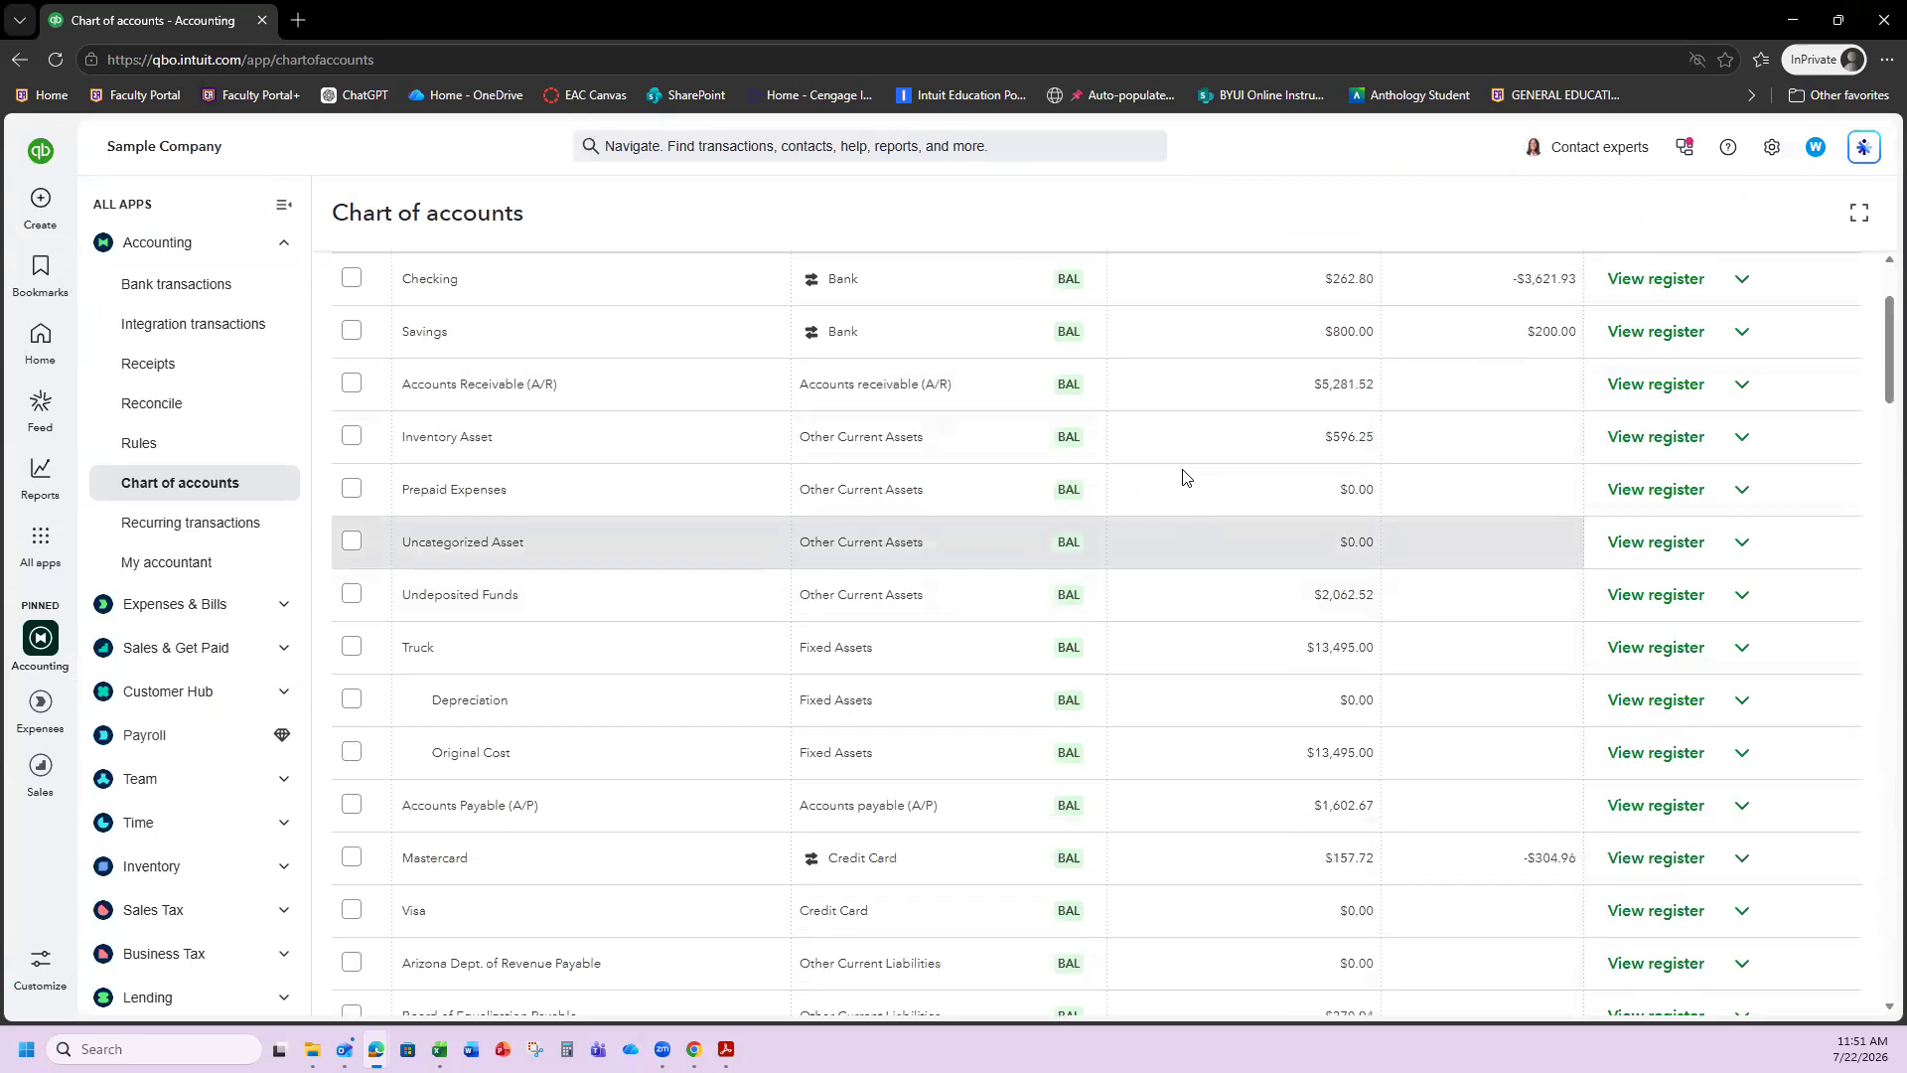
scroll(1089, 635, "up", 2)
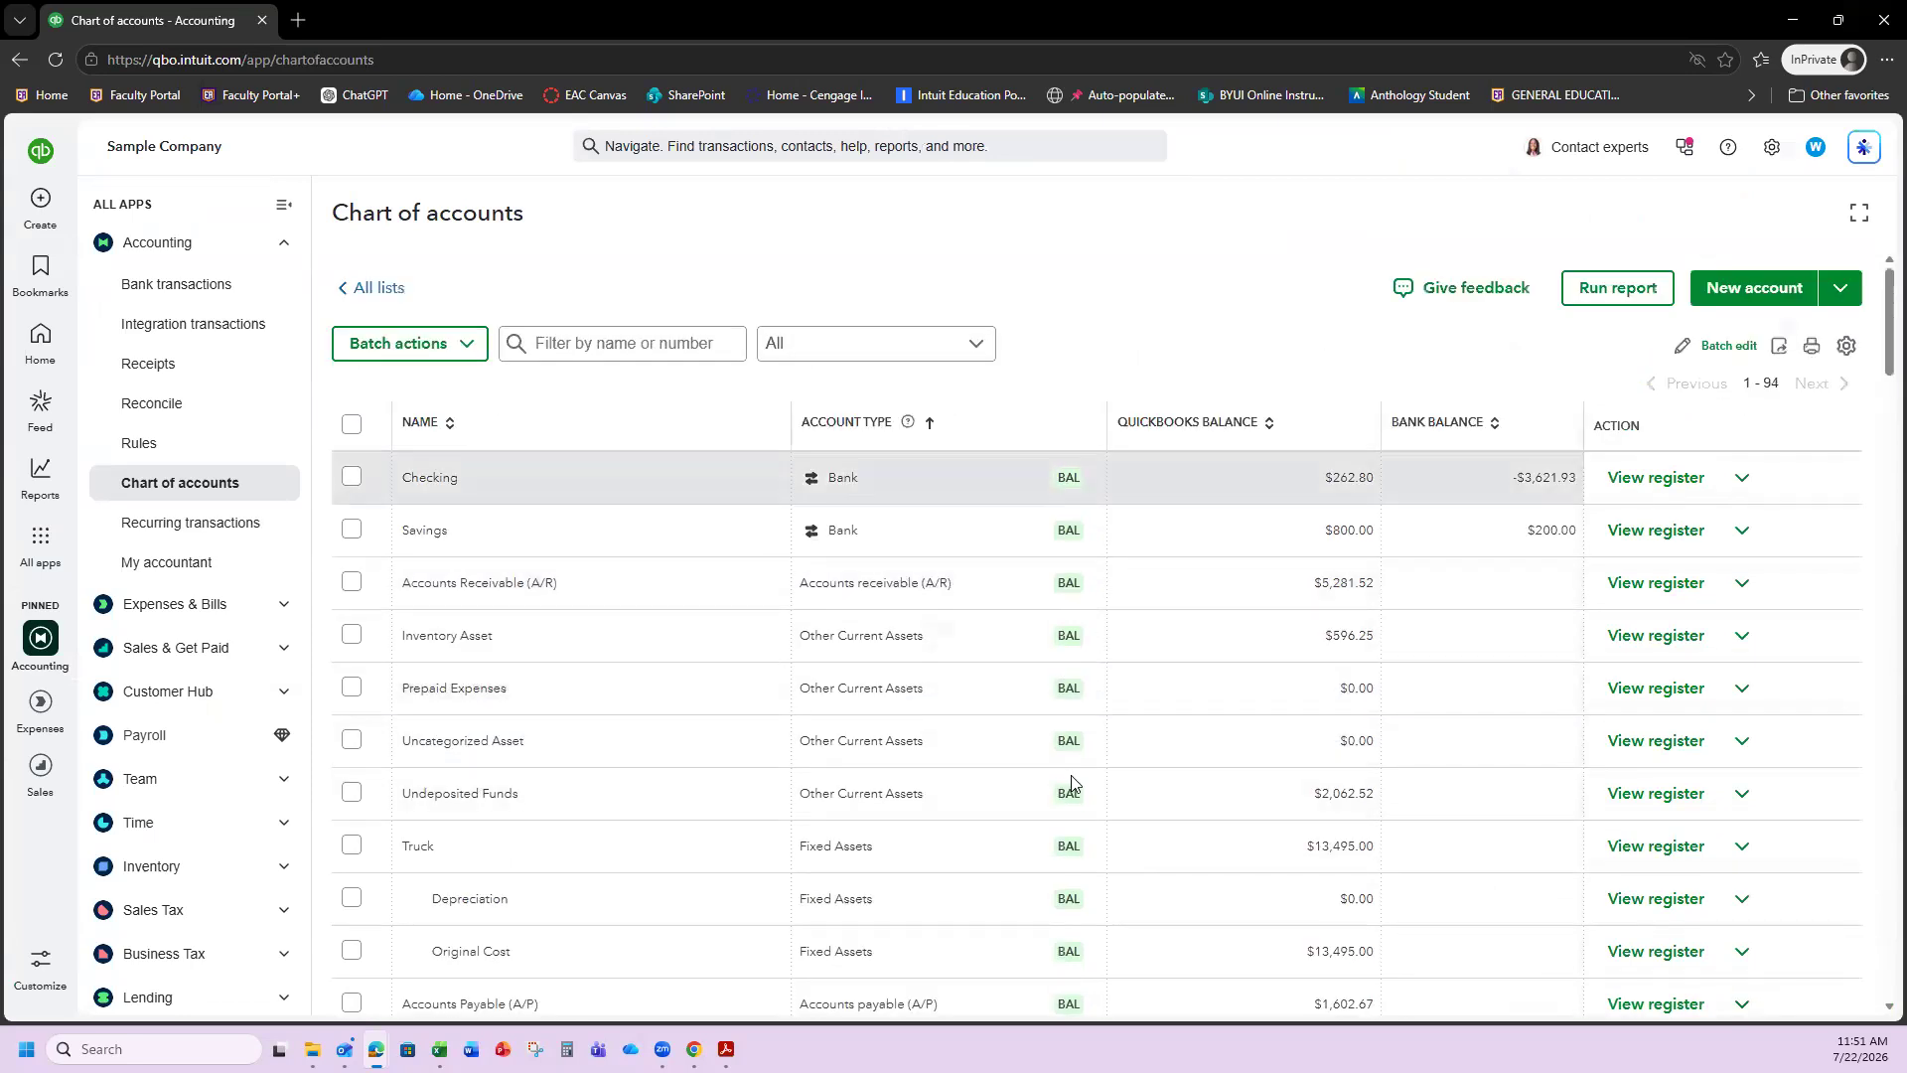
scroll(1073, 775, "down", 2)
scroll(1073, 780, "down", 1)
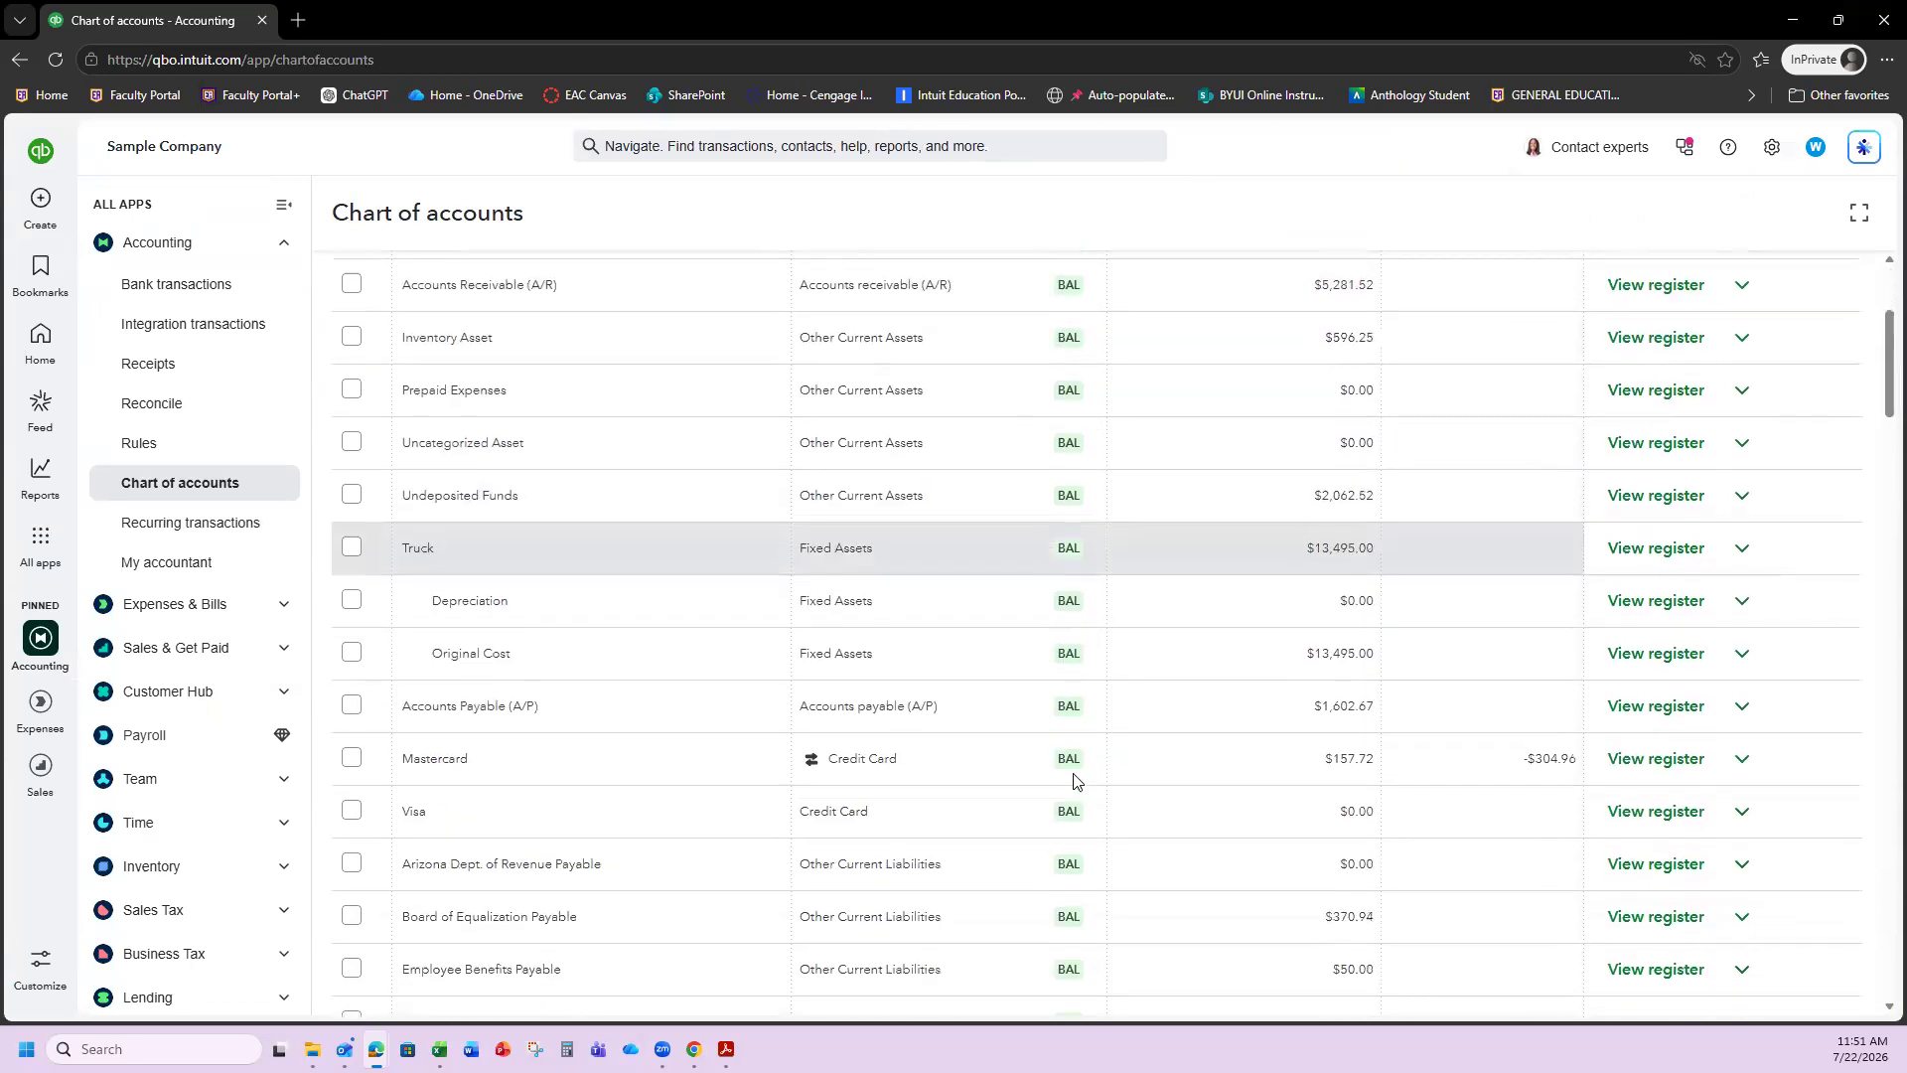
scroll(1073, 780, "down", 6)
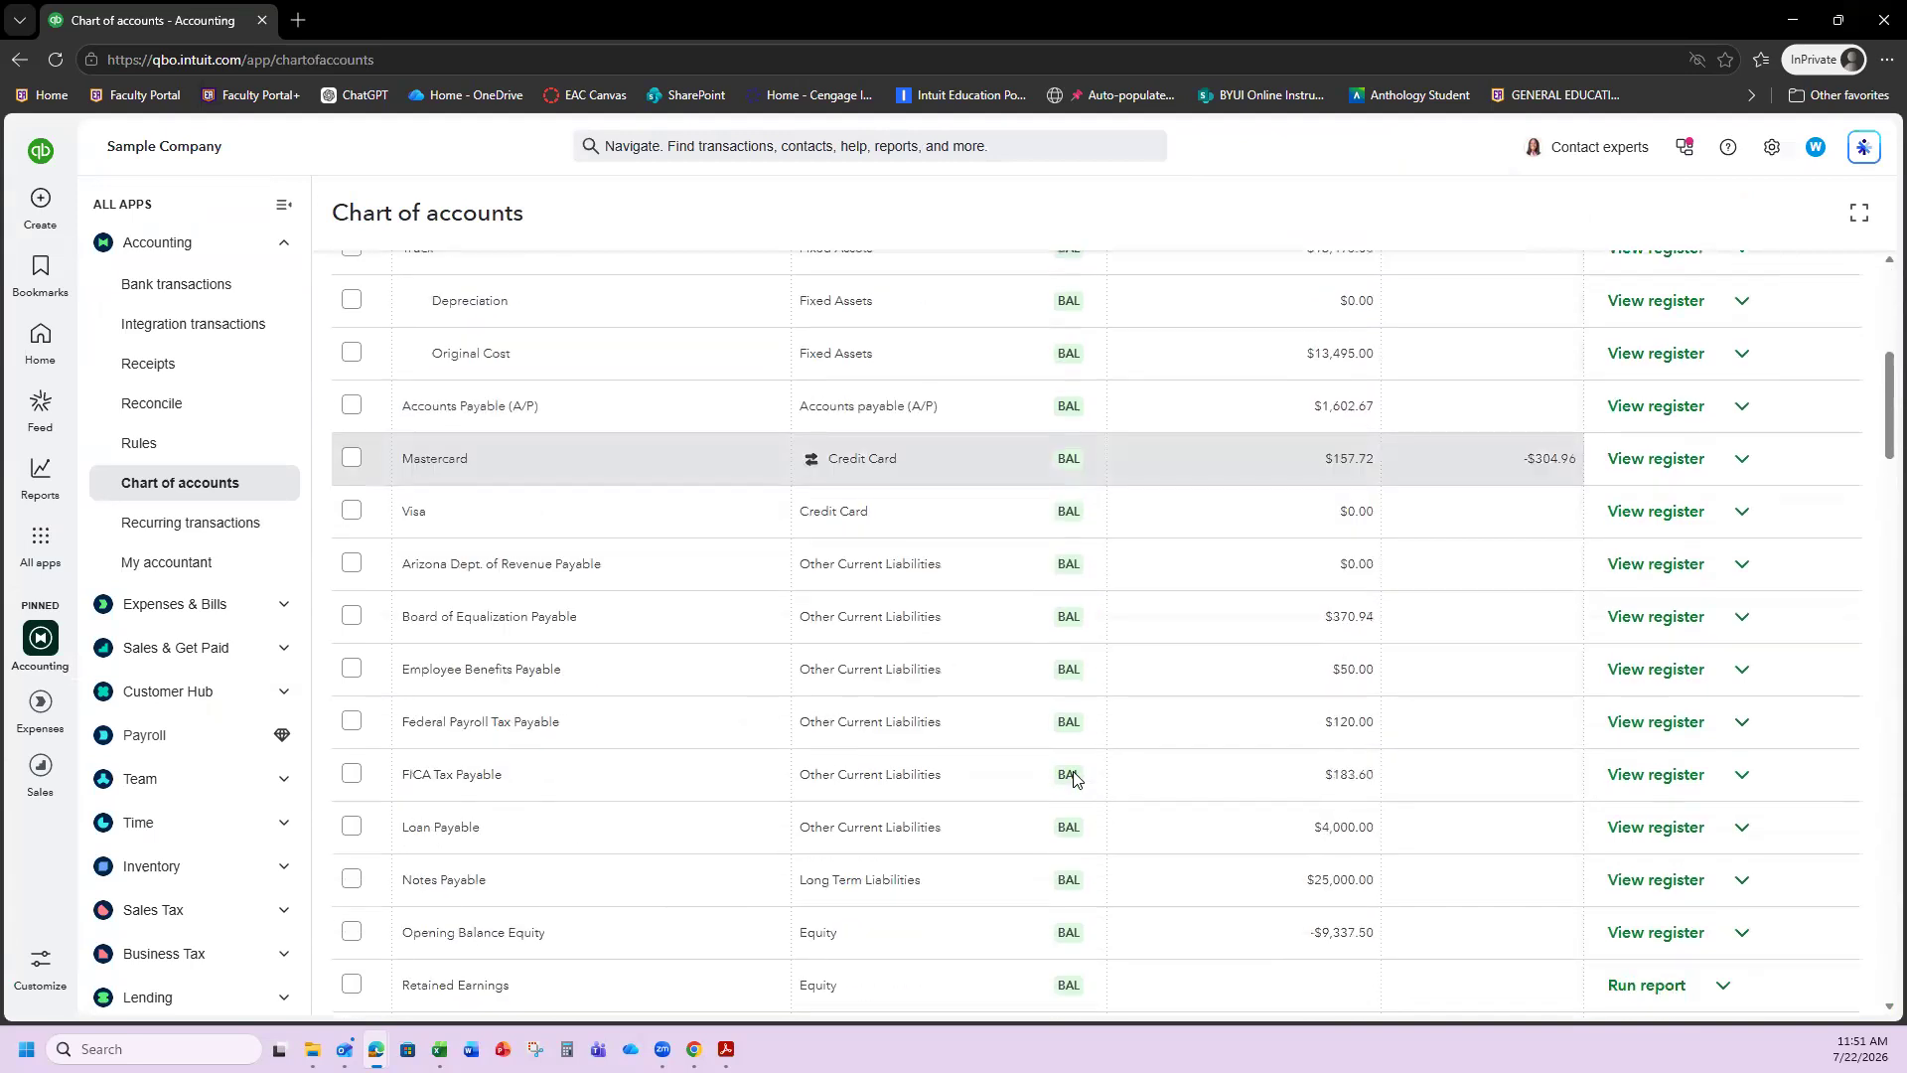
scroll(1075, 767, "down", 3)
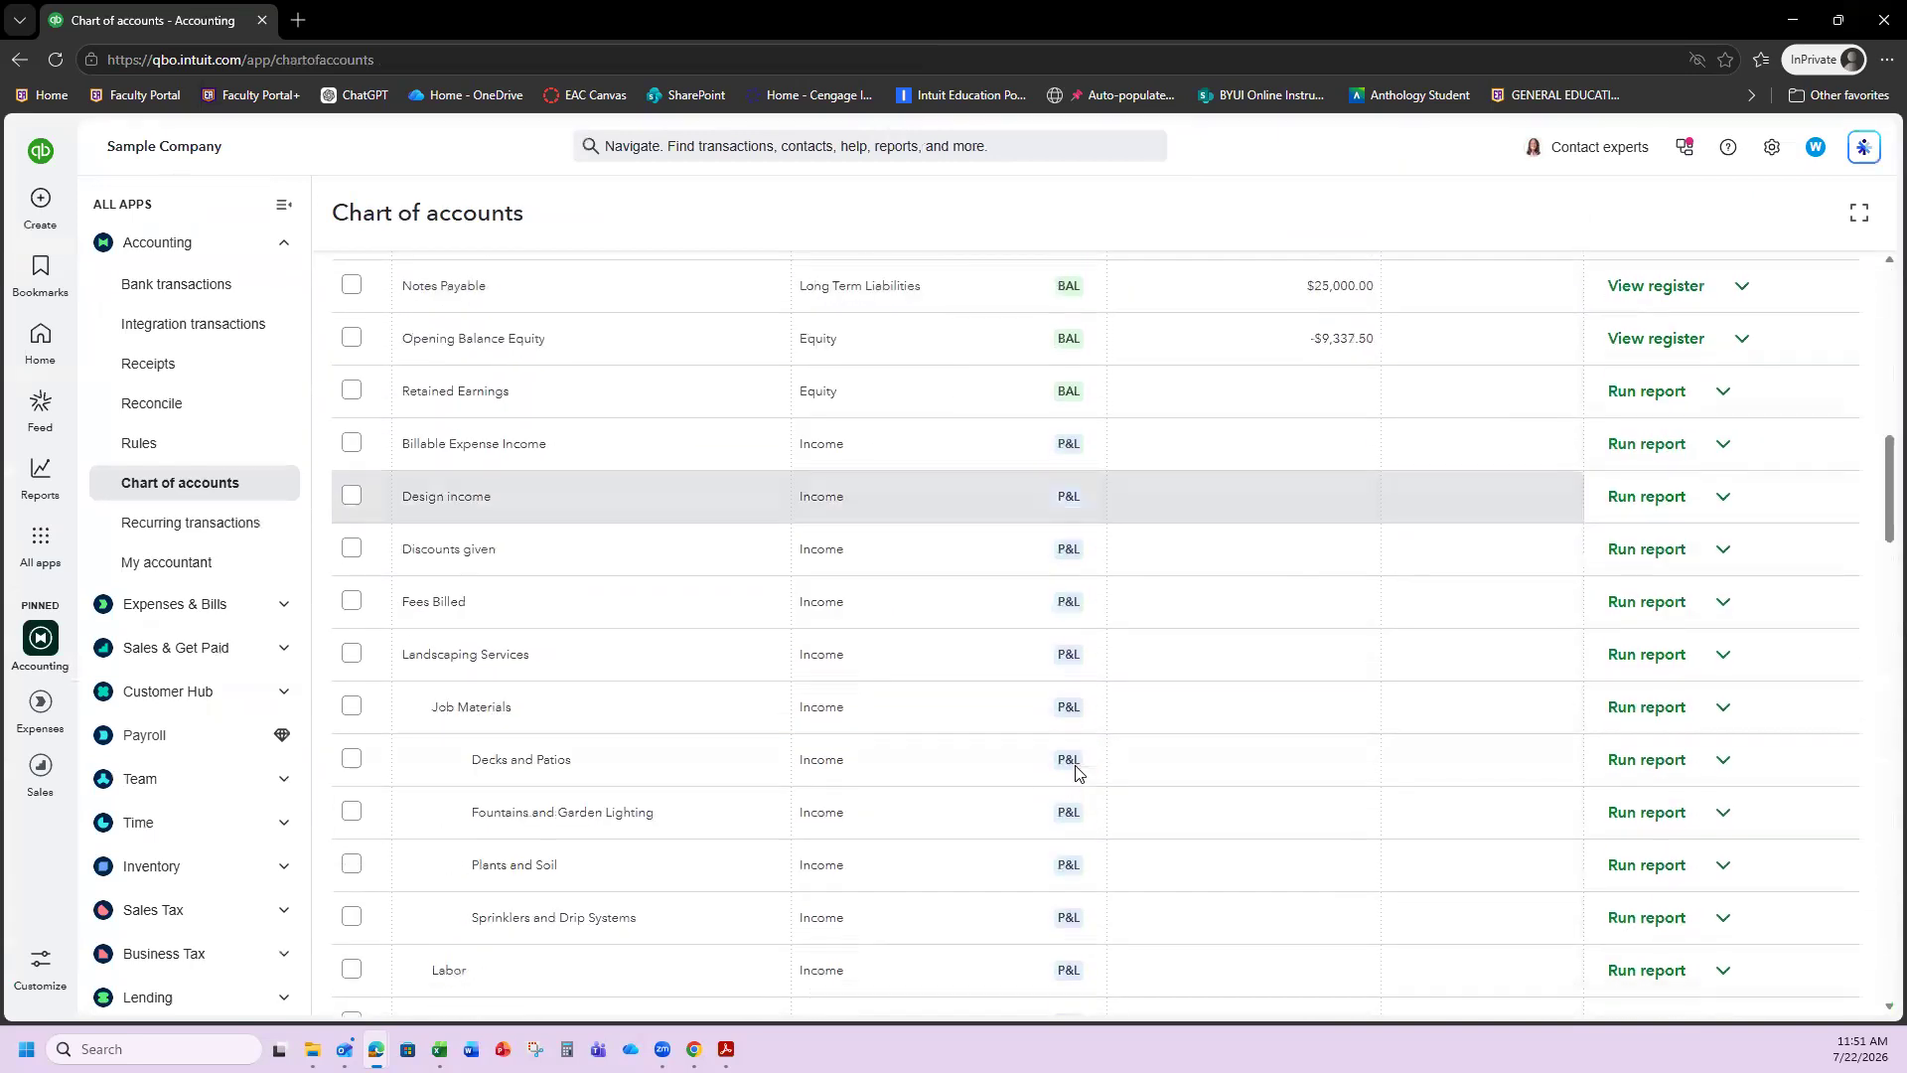
scroll(1076, 770, "up", 3)
scroll(854, 397, "up", 2)
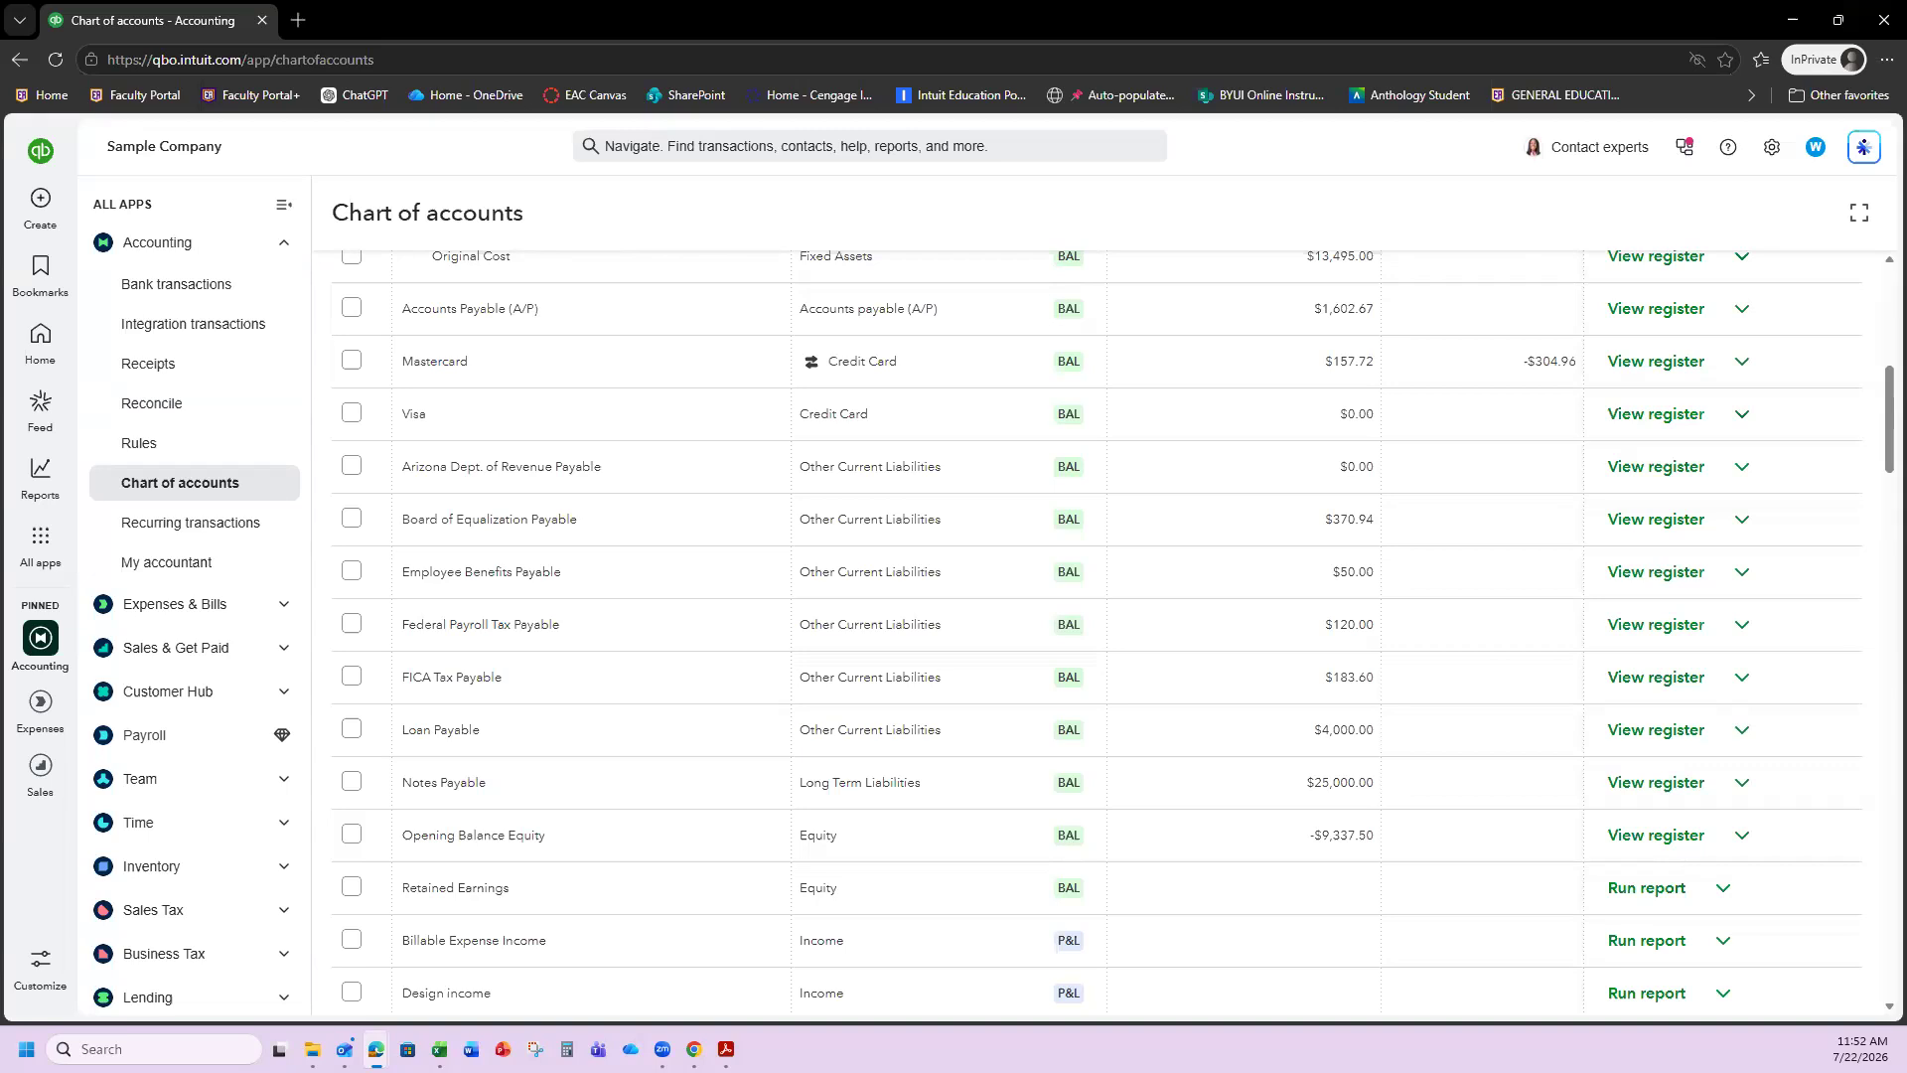
scroll(883, 654, "up", 3)
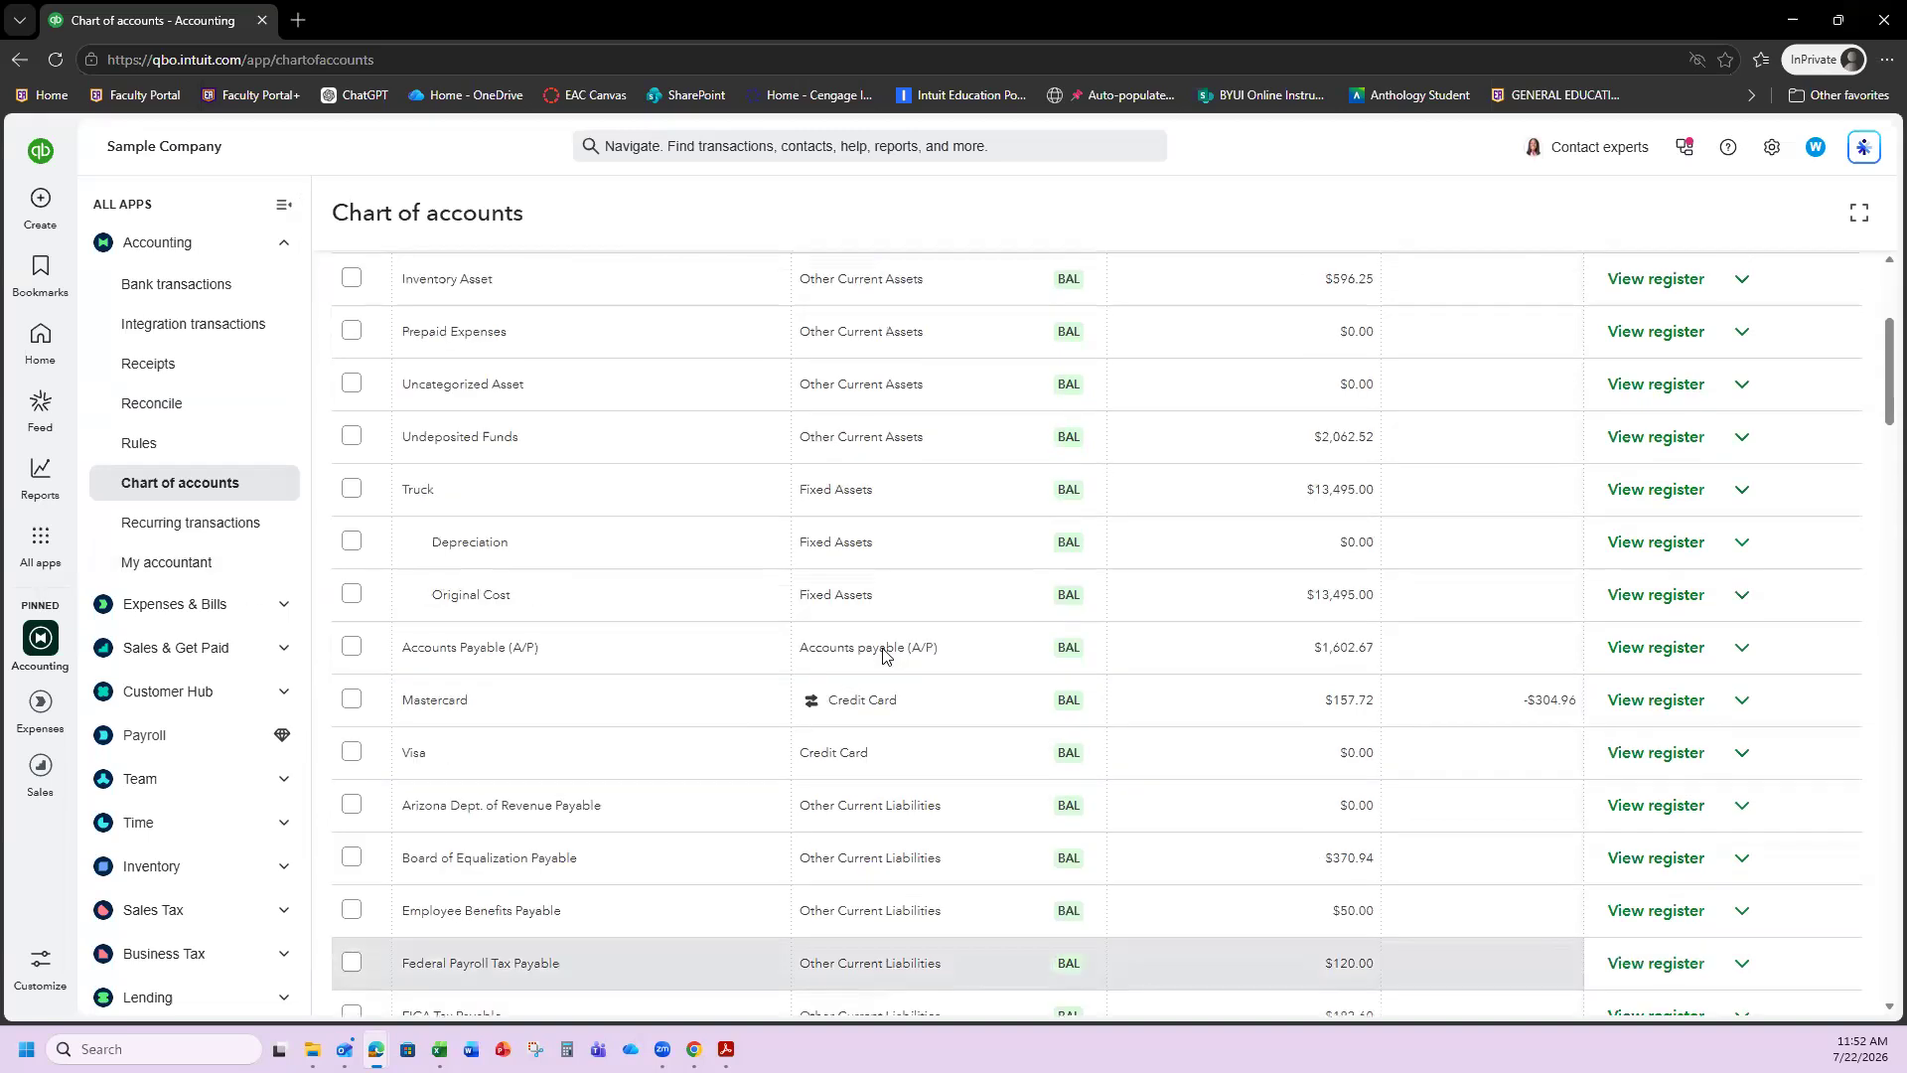
scroll(883, 655, "up", 2)
scroll(884, 641, "up", 2)
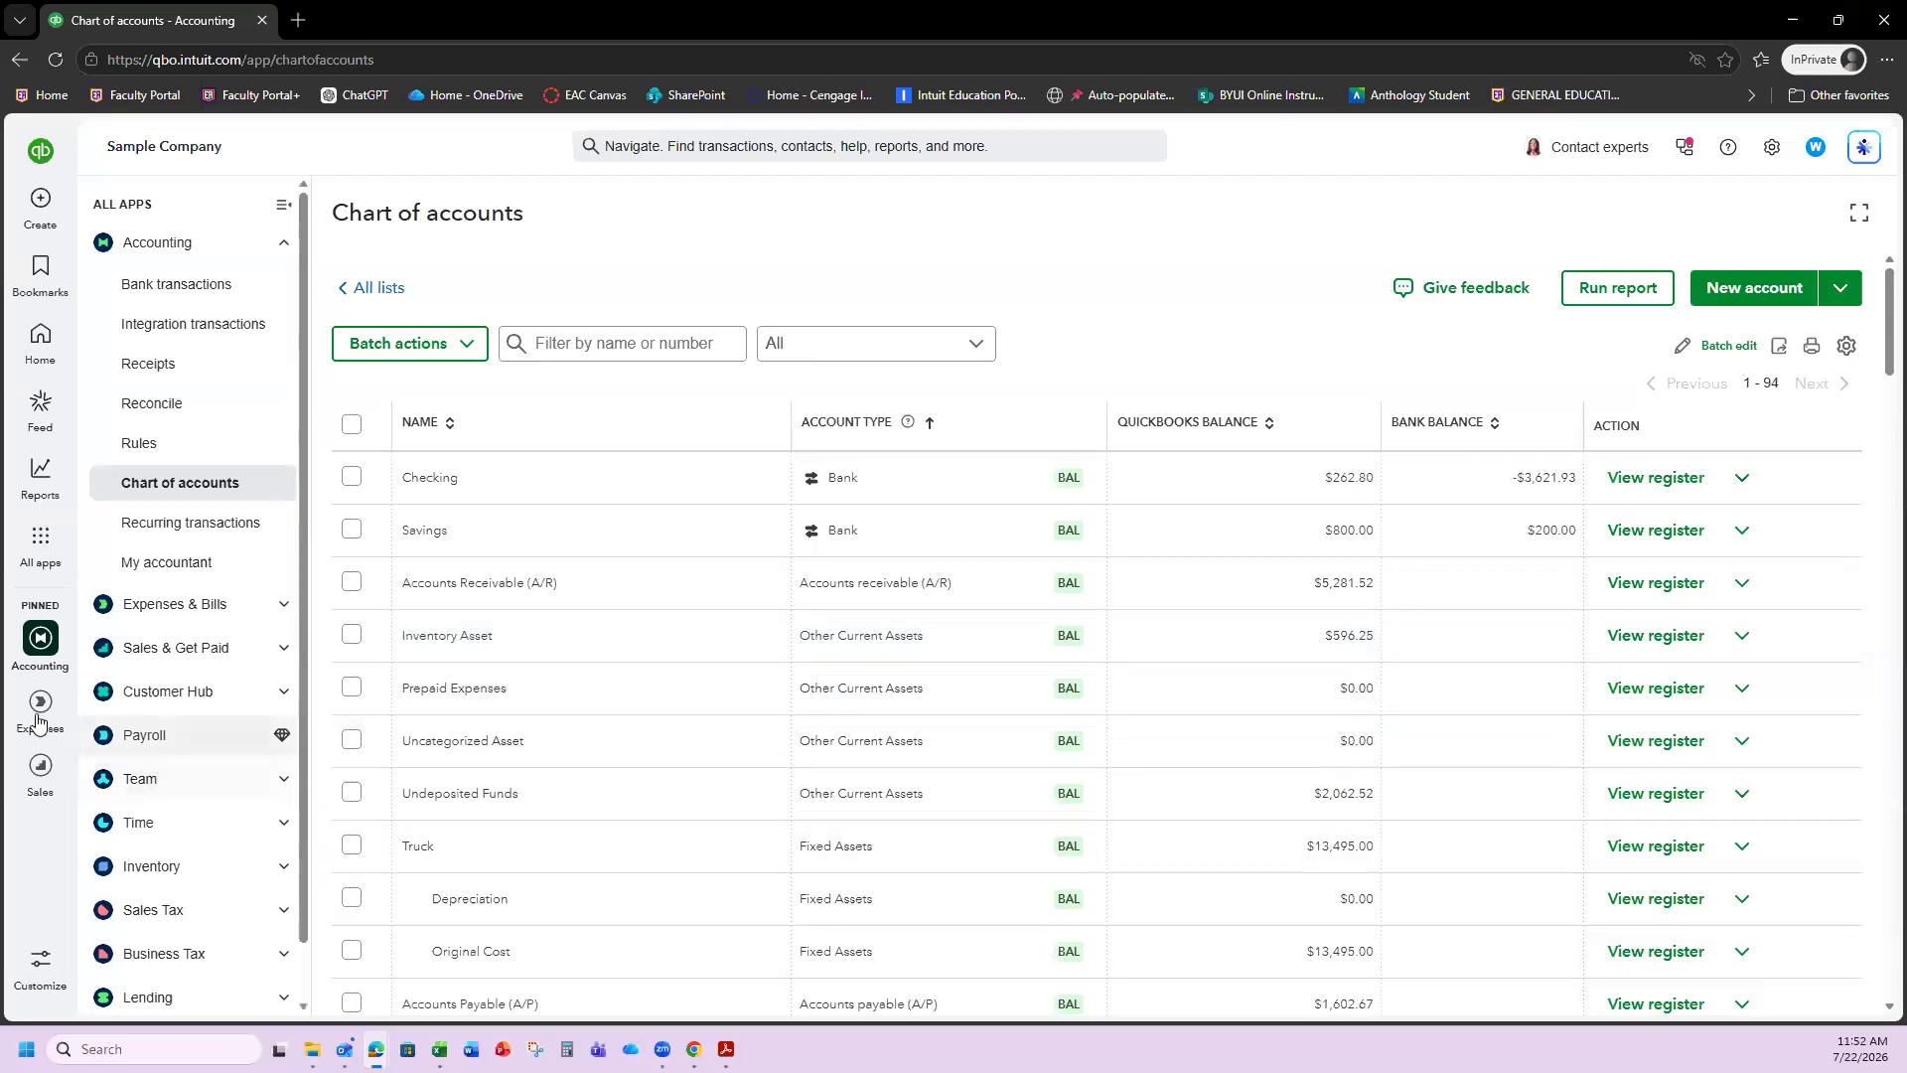
Find 'transaction' in Standard reports, open Transaction Detail by Account, and review check 71's splits.
mouse_move(32, 477)
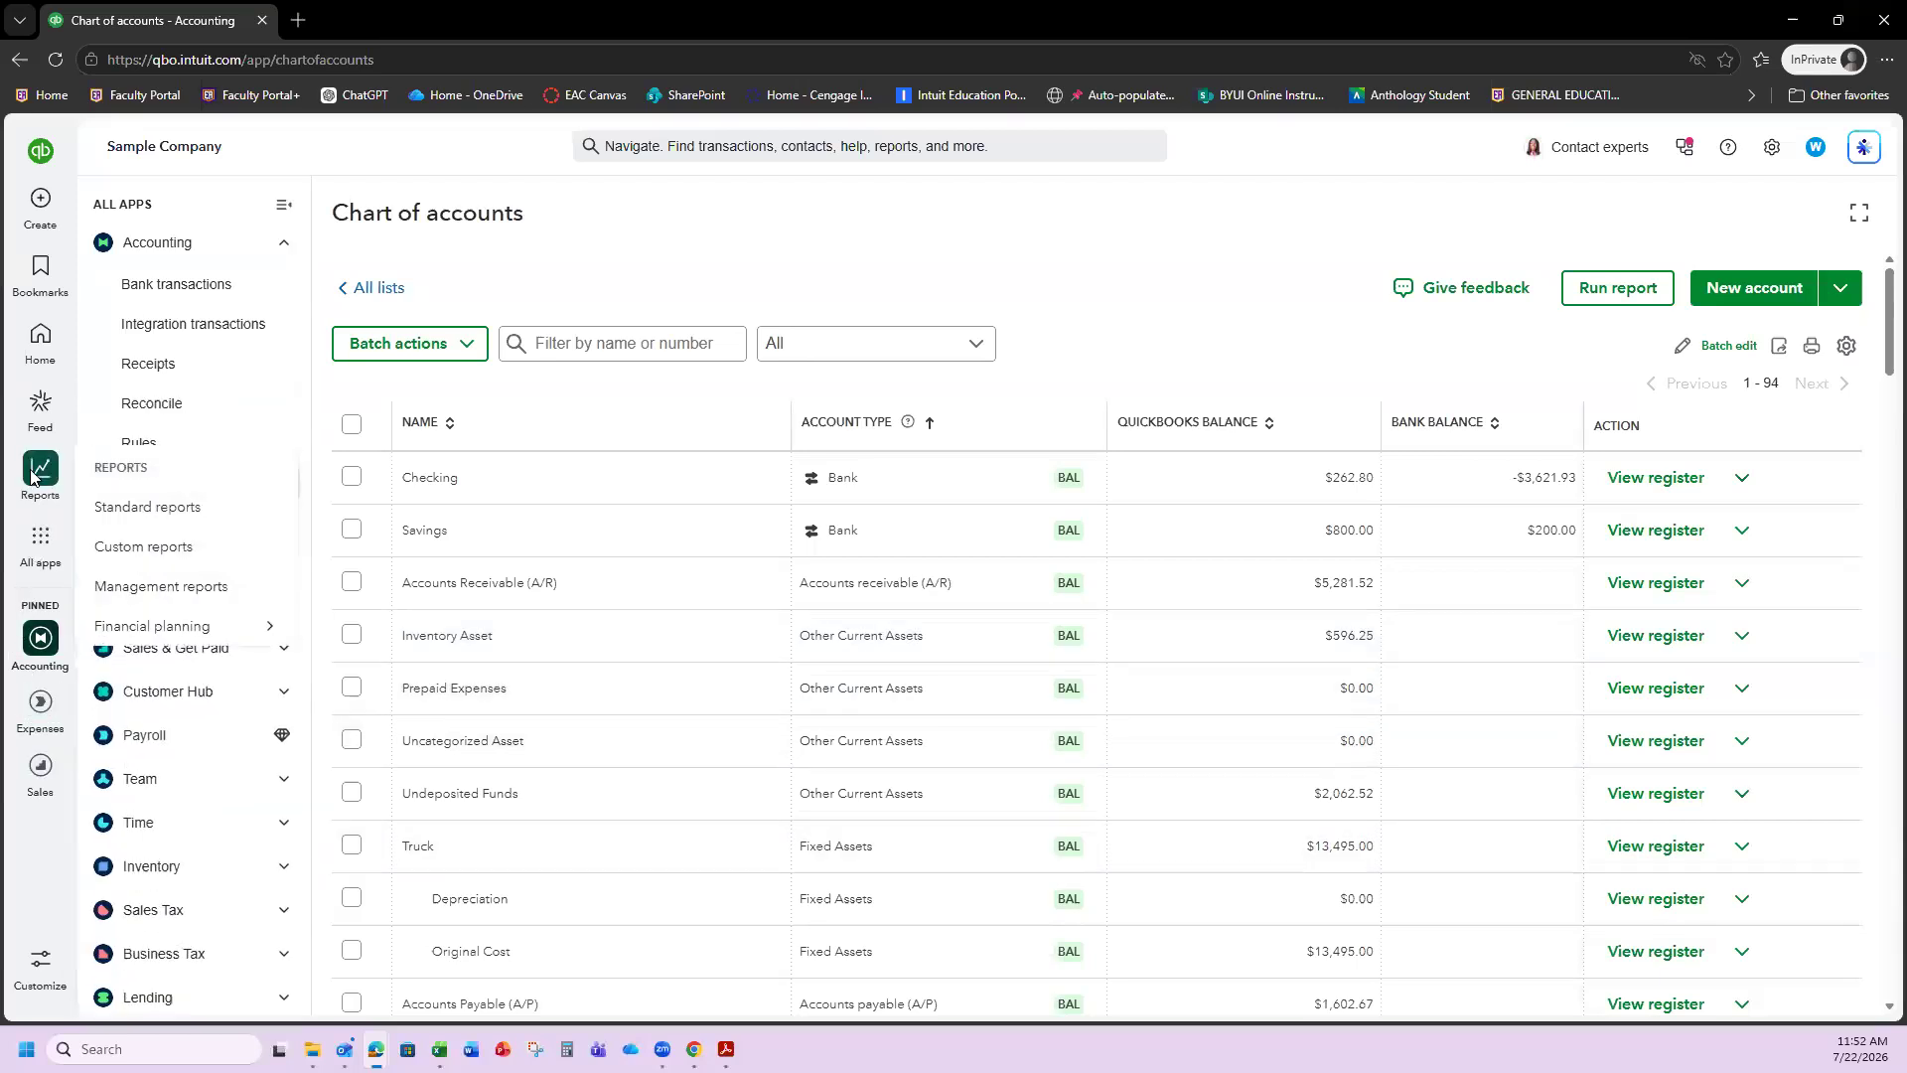
left_click(154, 524)
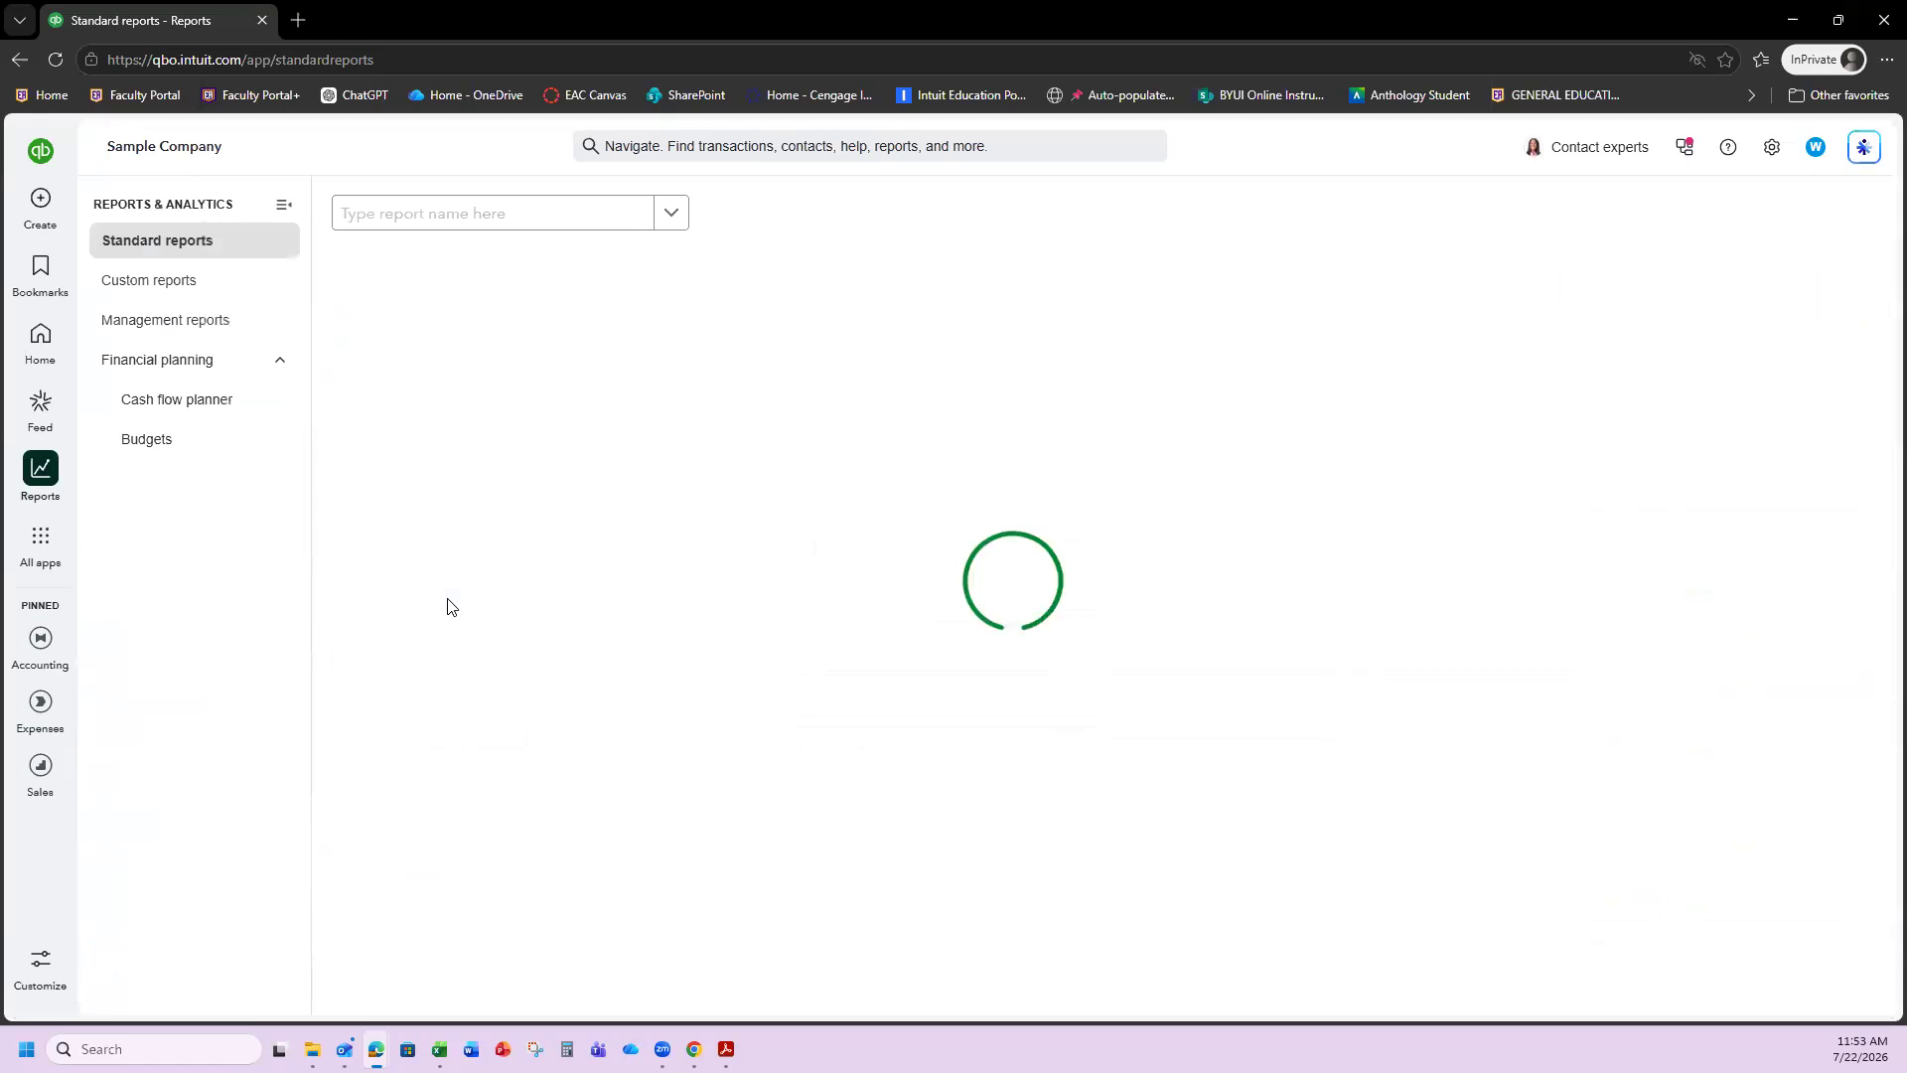
left_click(457, 225)
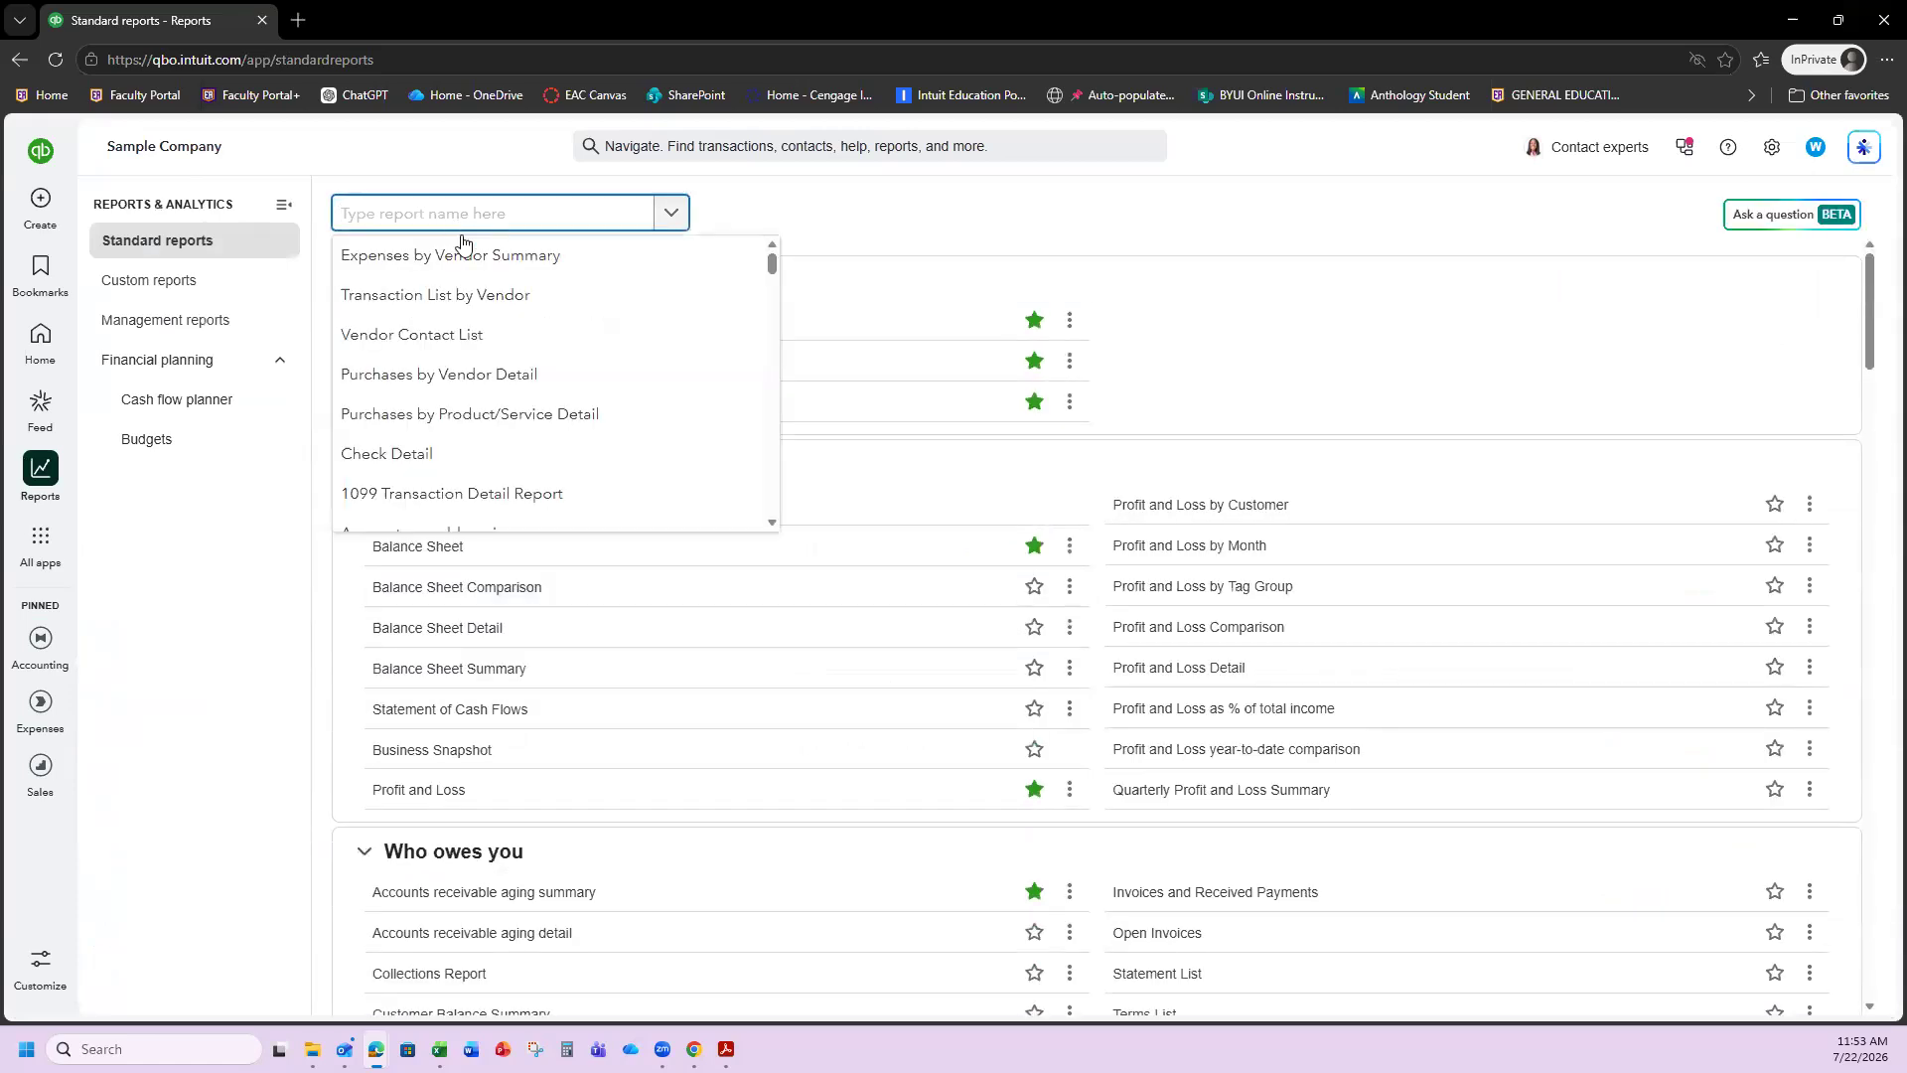
type("transa")
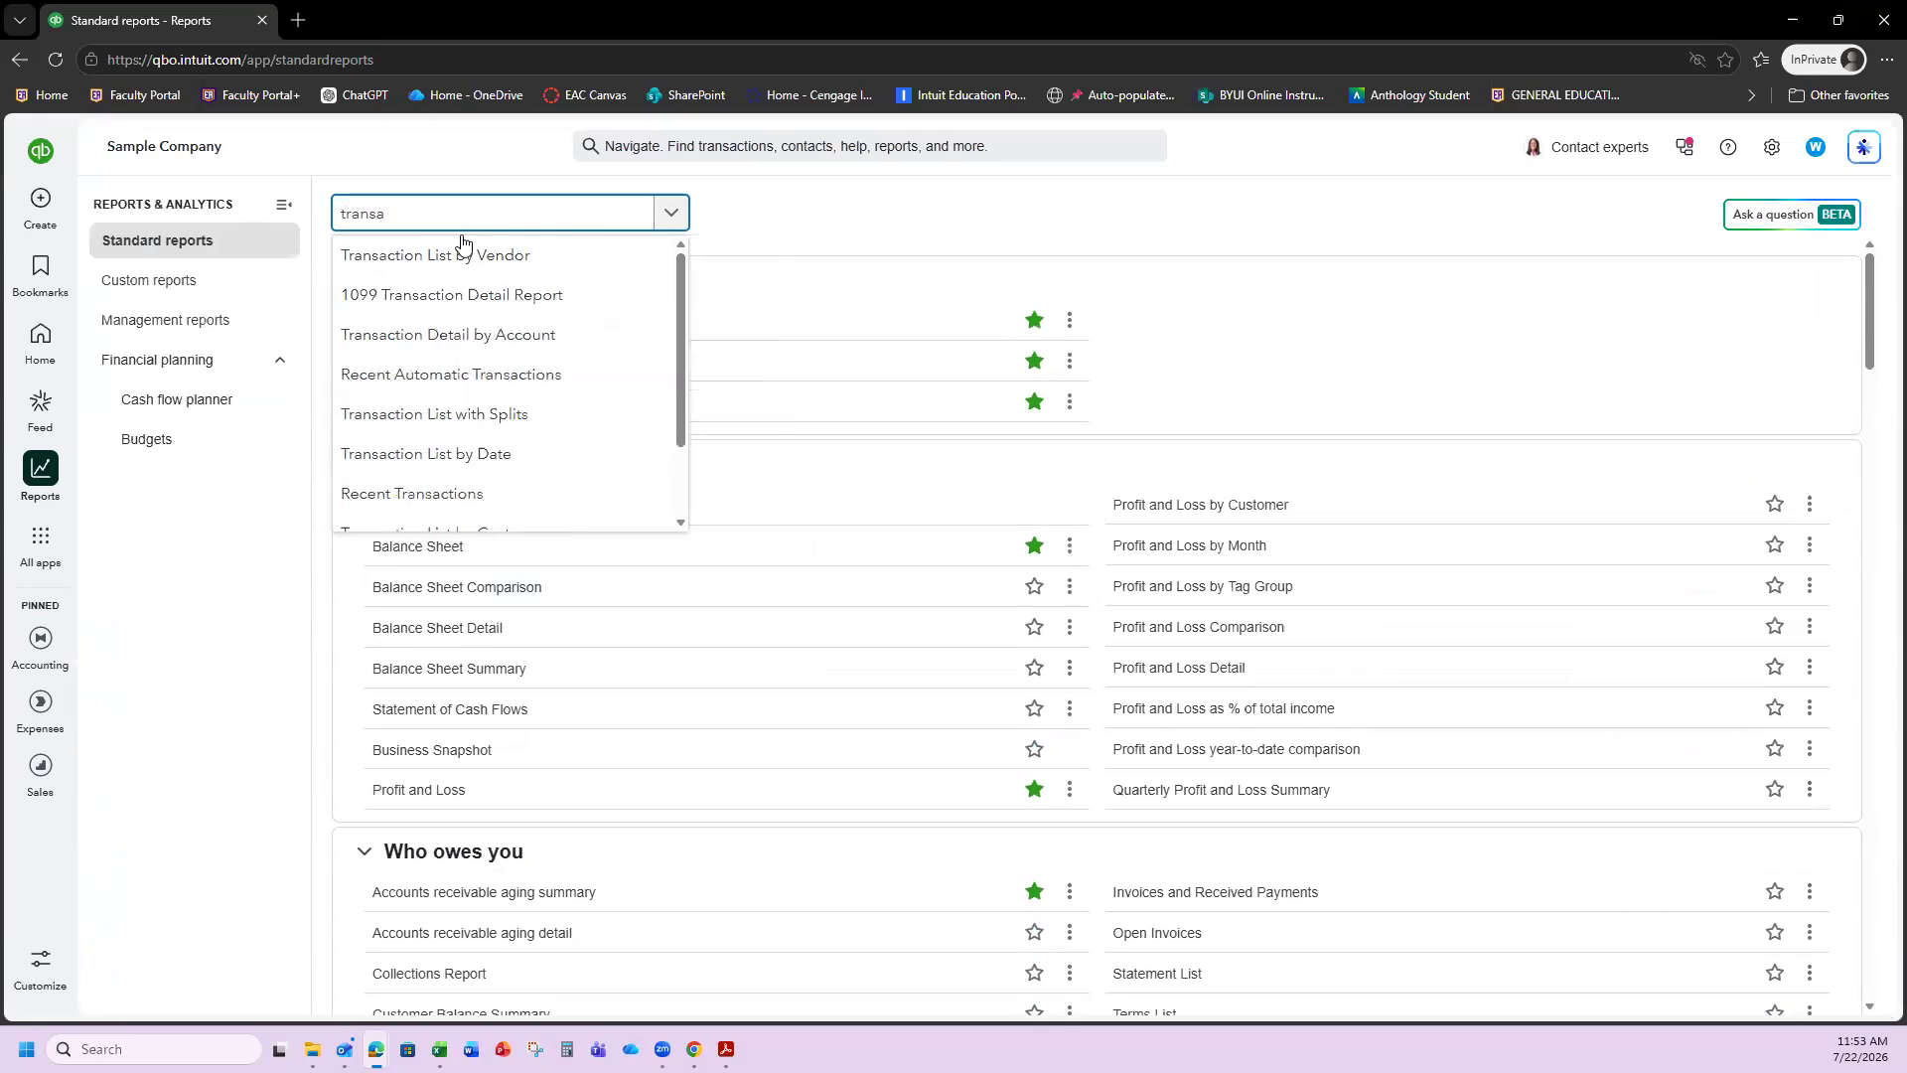
type("ction")
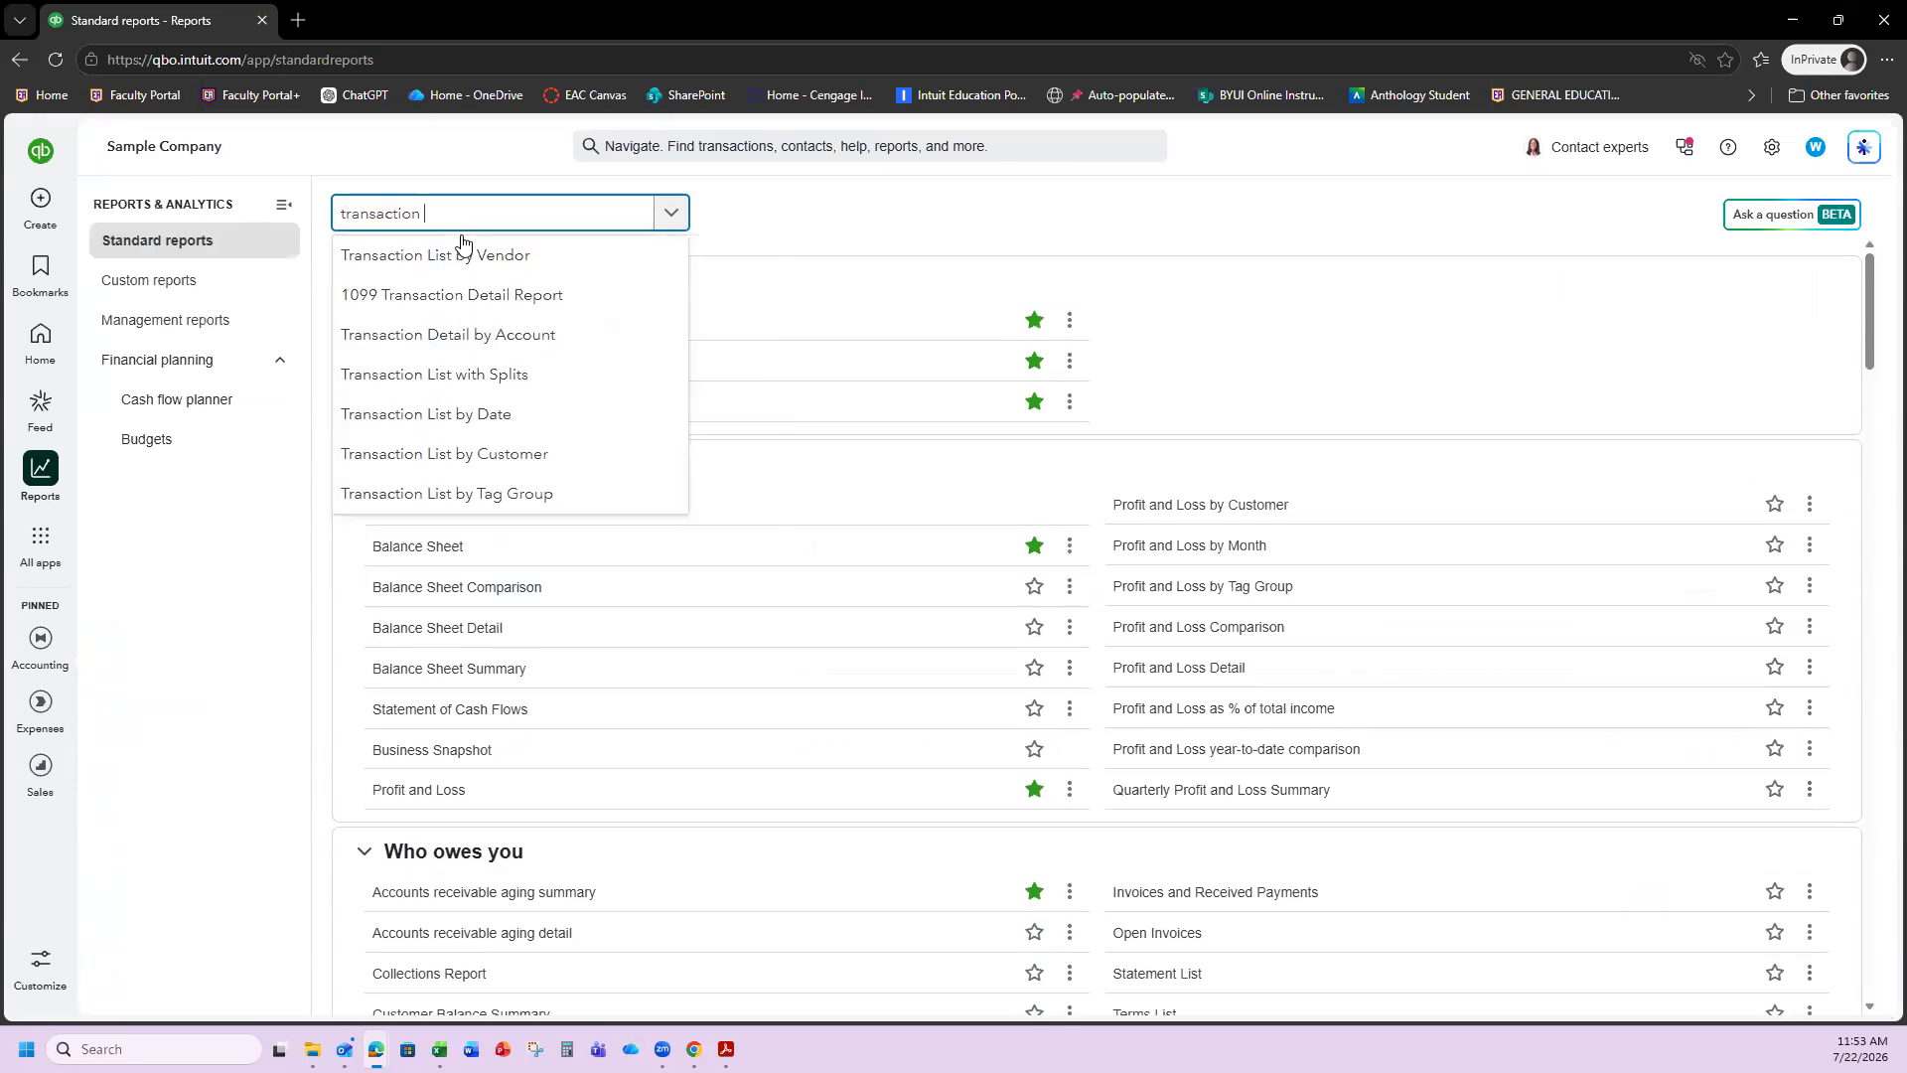
left_click(521, 335)
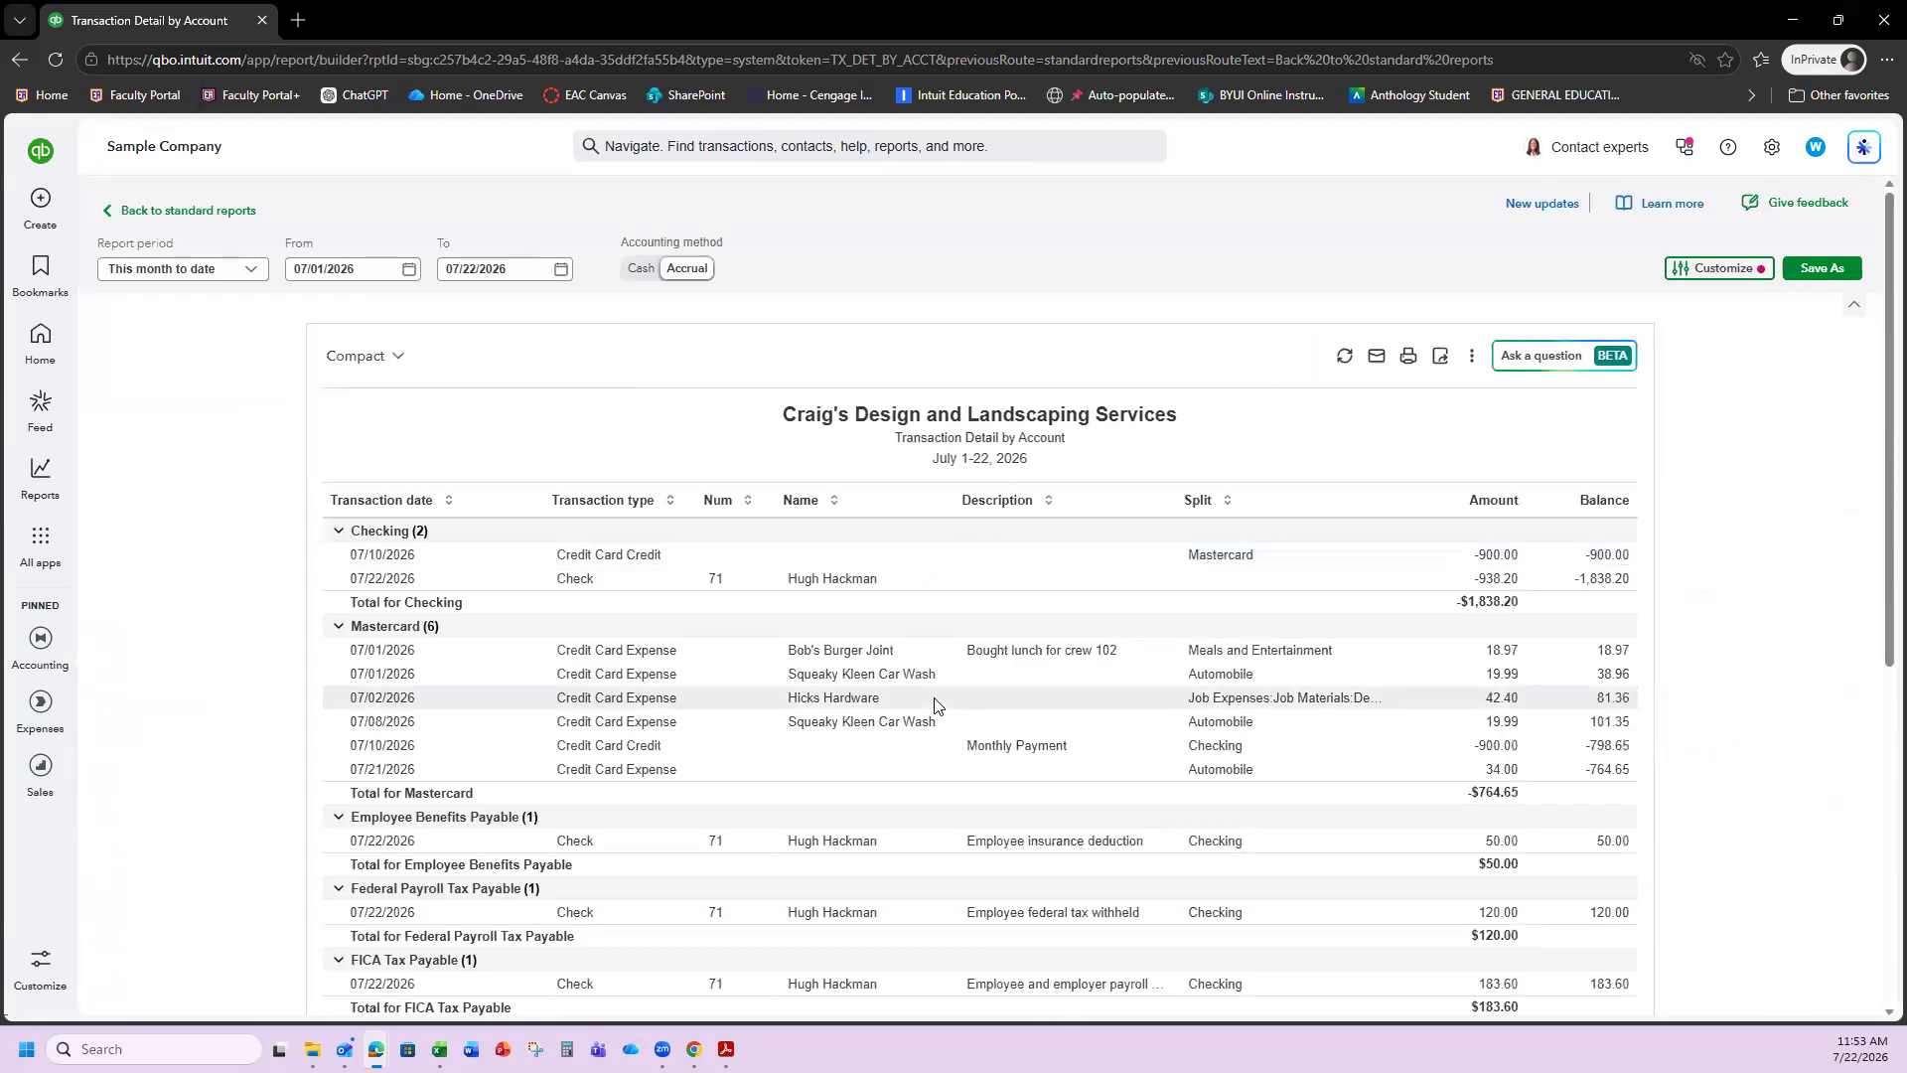
scroll(468, 566, "down", 3)
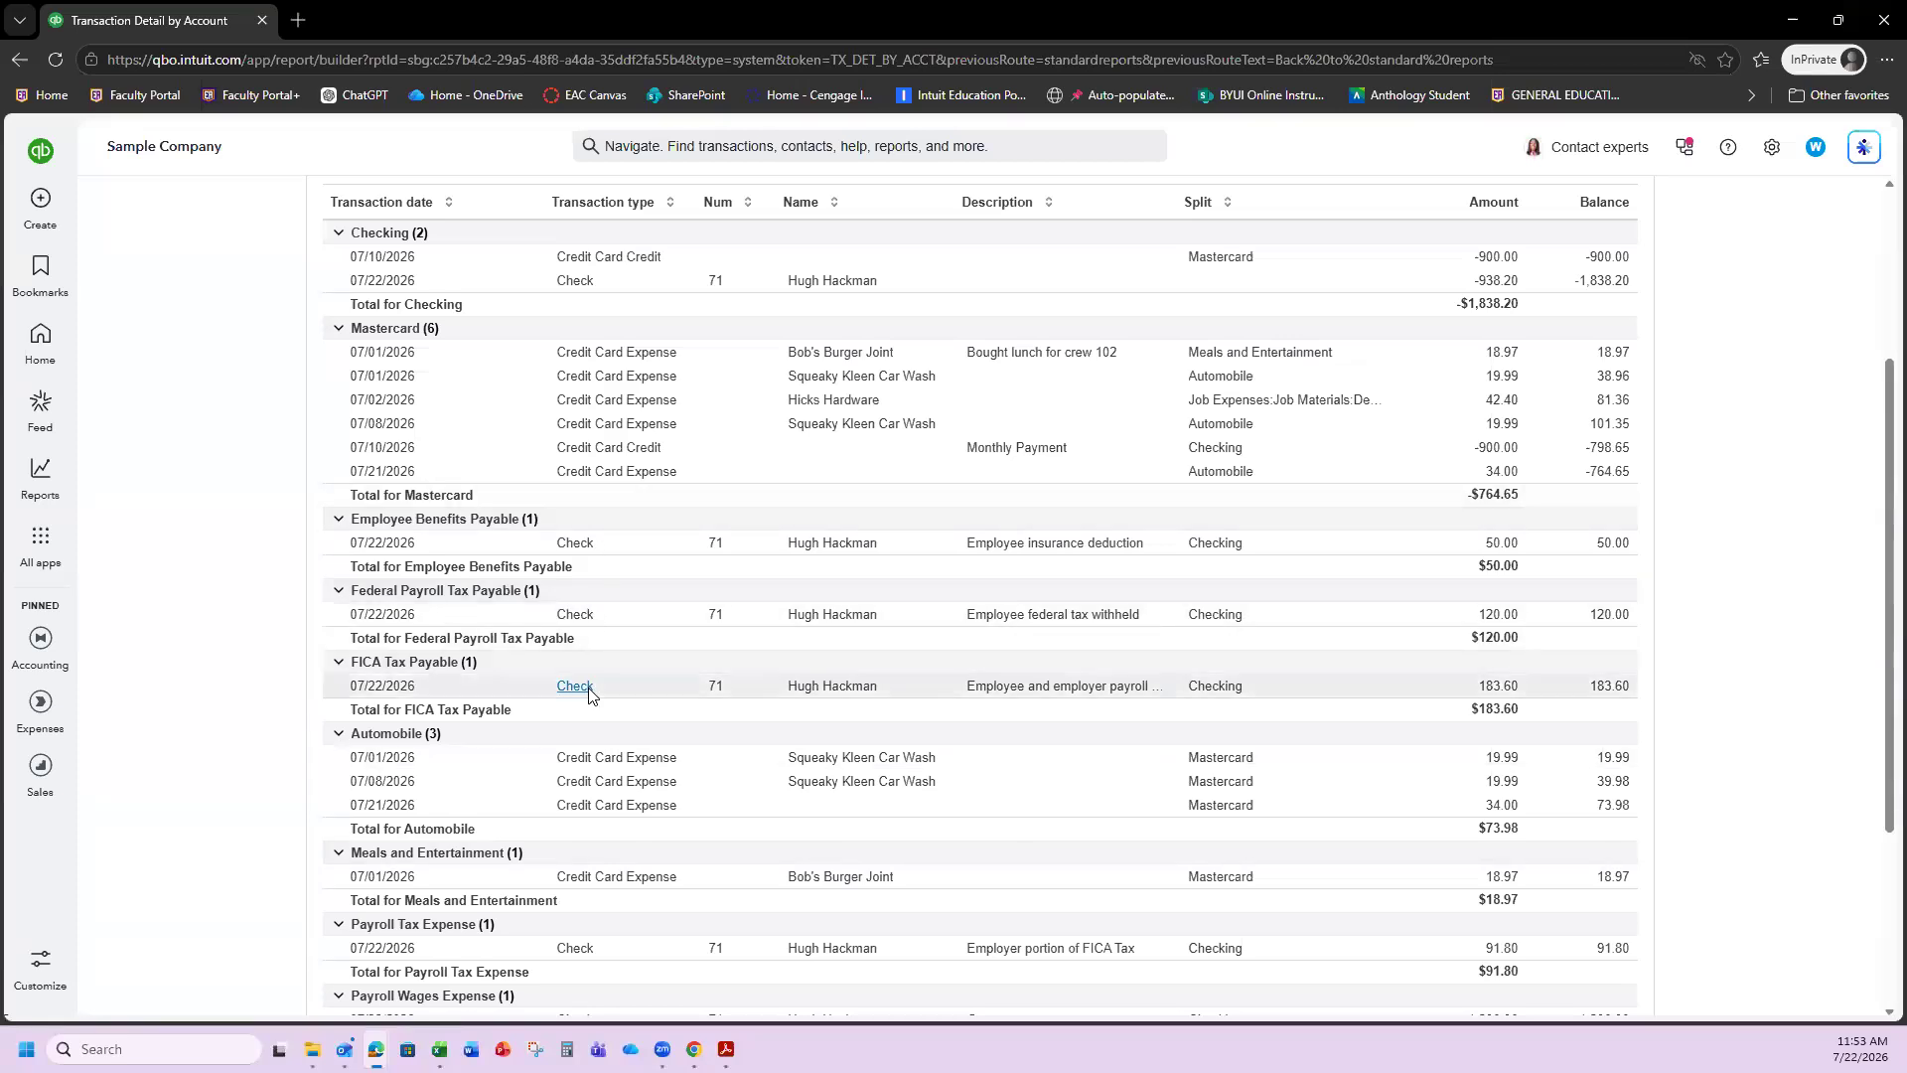
scroll(590, 734, "down", 2)
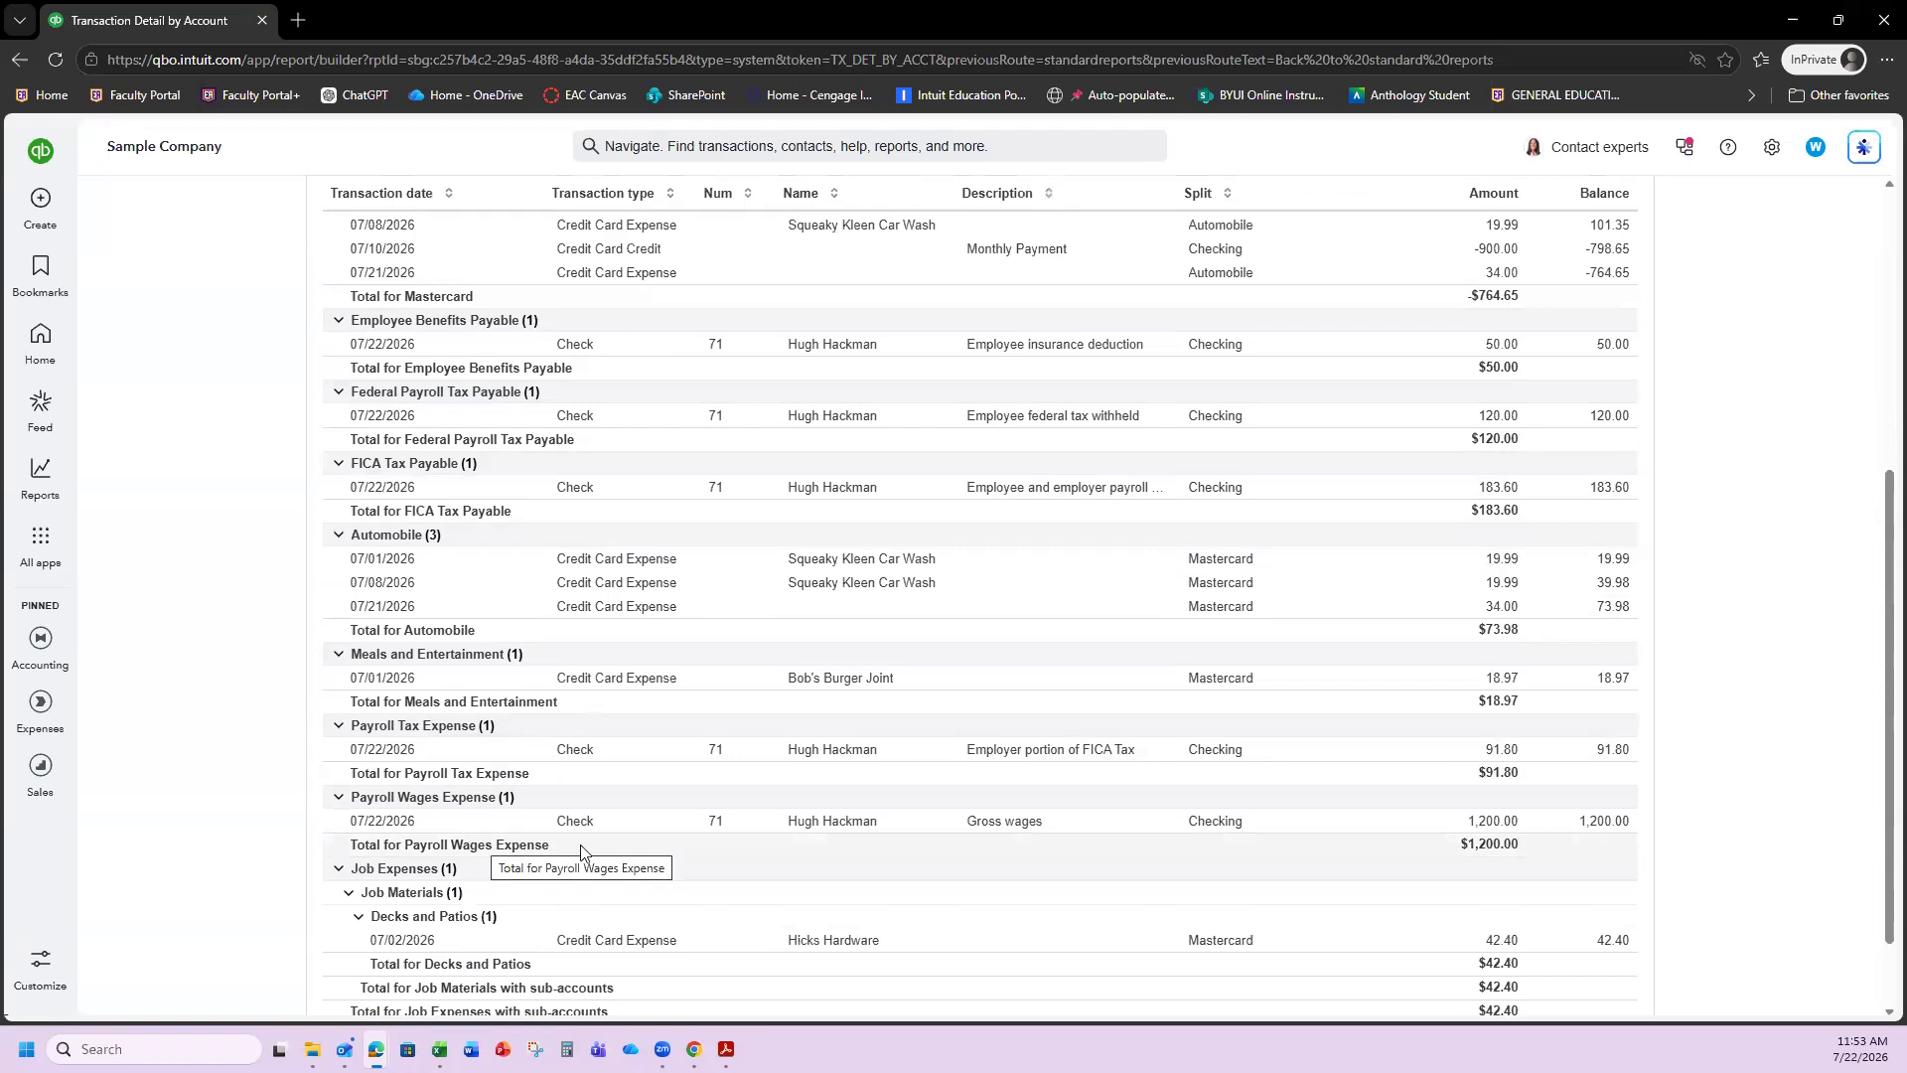
scroll(655, 542, "up", 3)
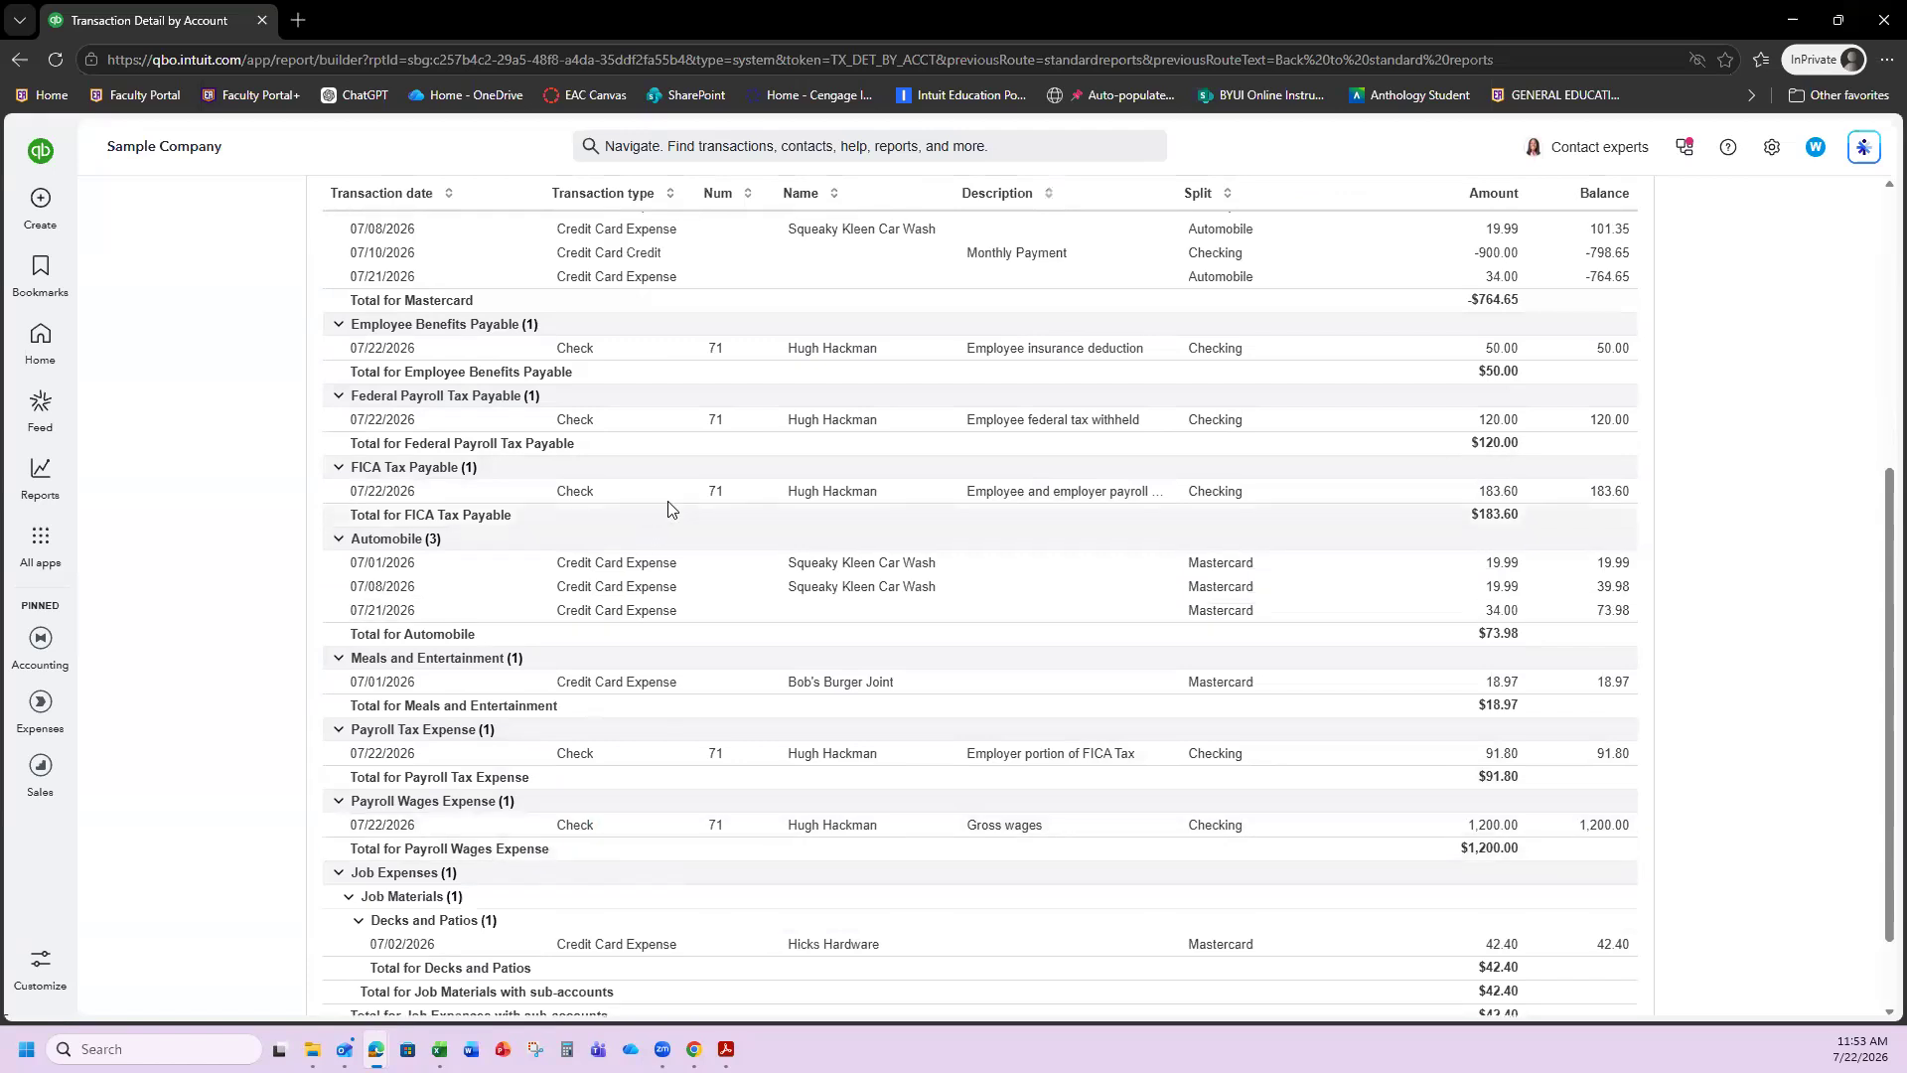
scroll(673, 496, "up", 2)
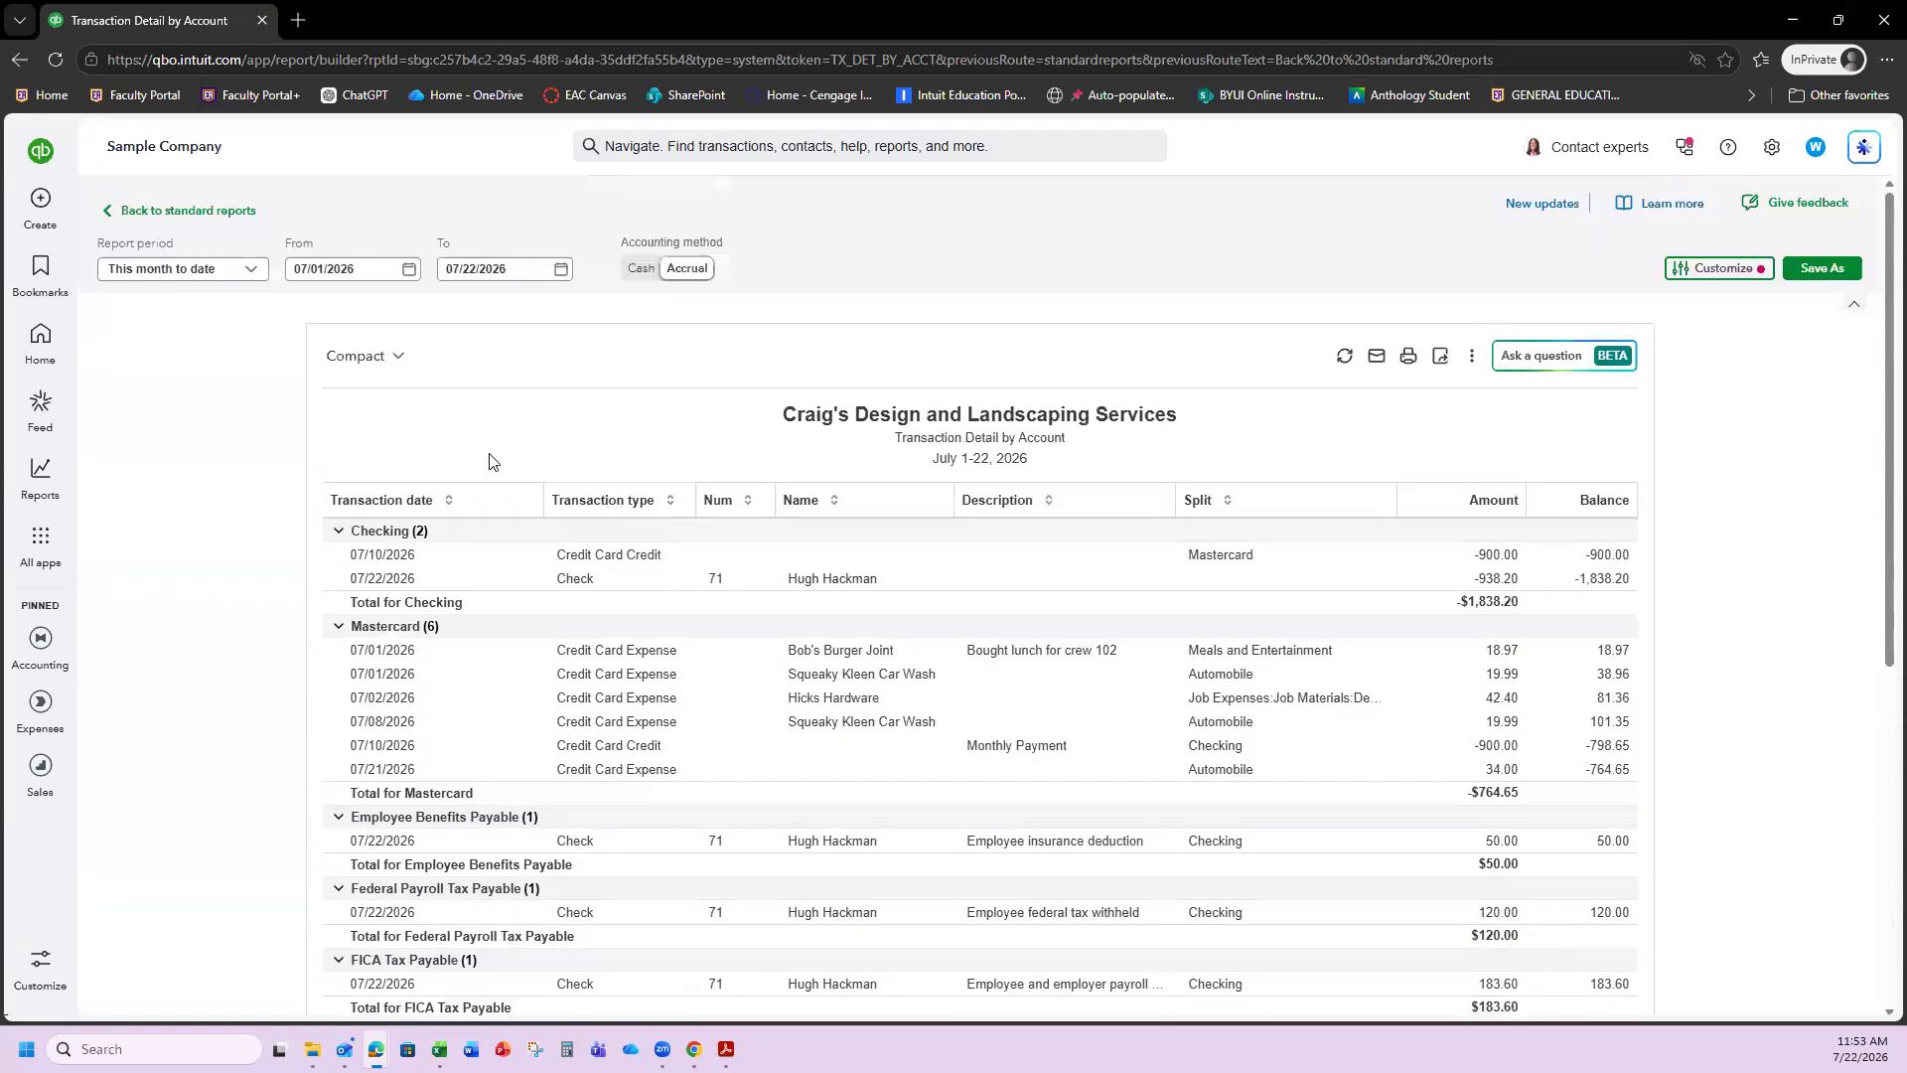
From standard reports, search 'profit and loss' and open the Profit and Loss report.
left_click(192, 210)
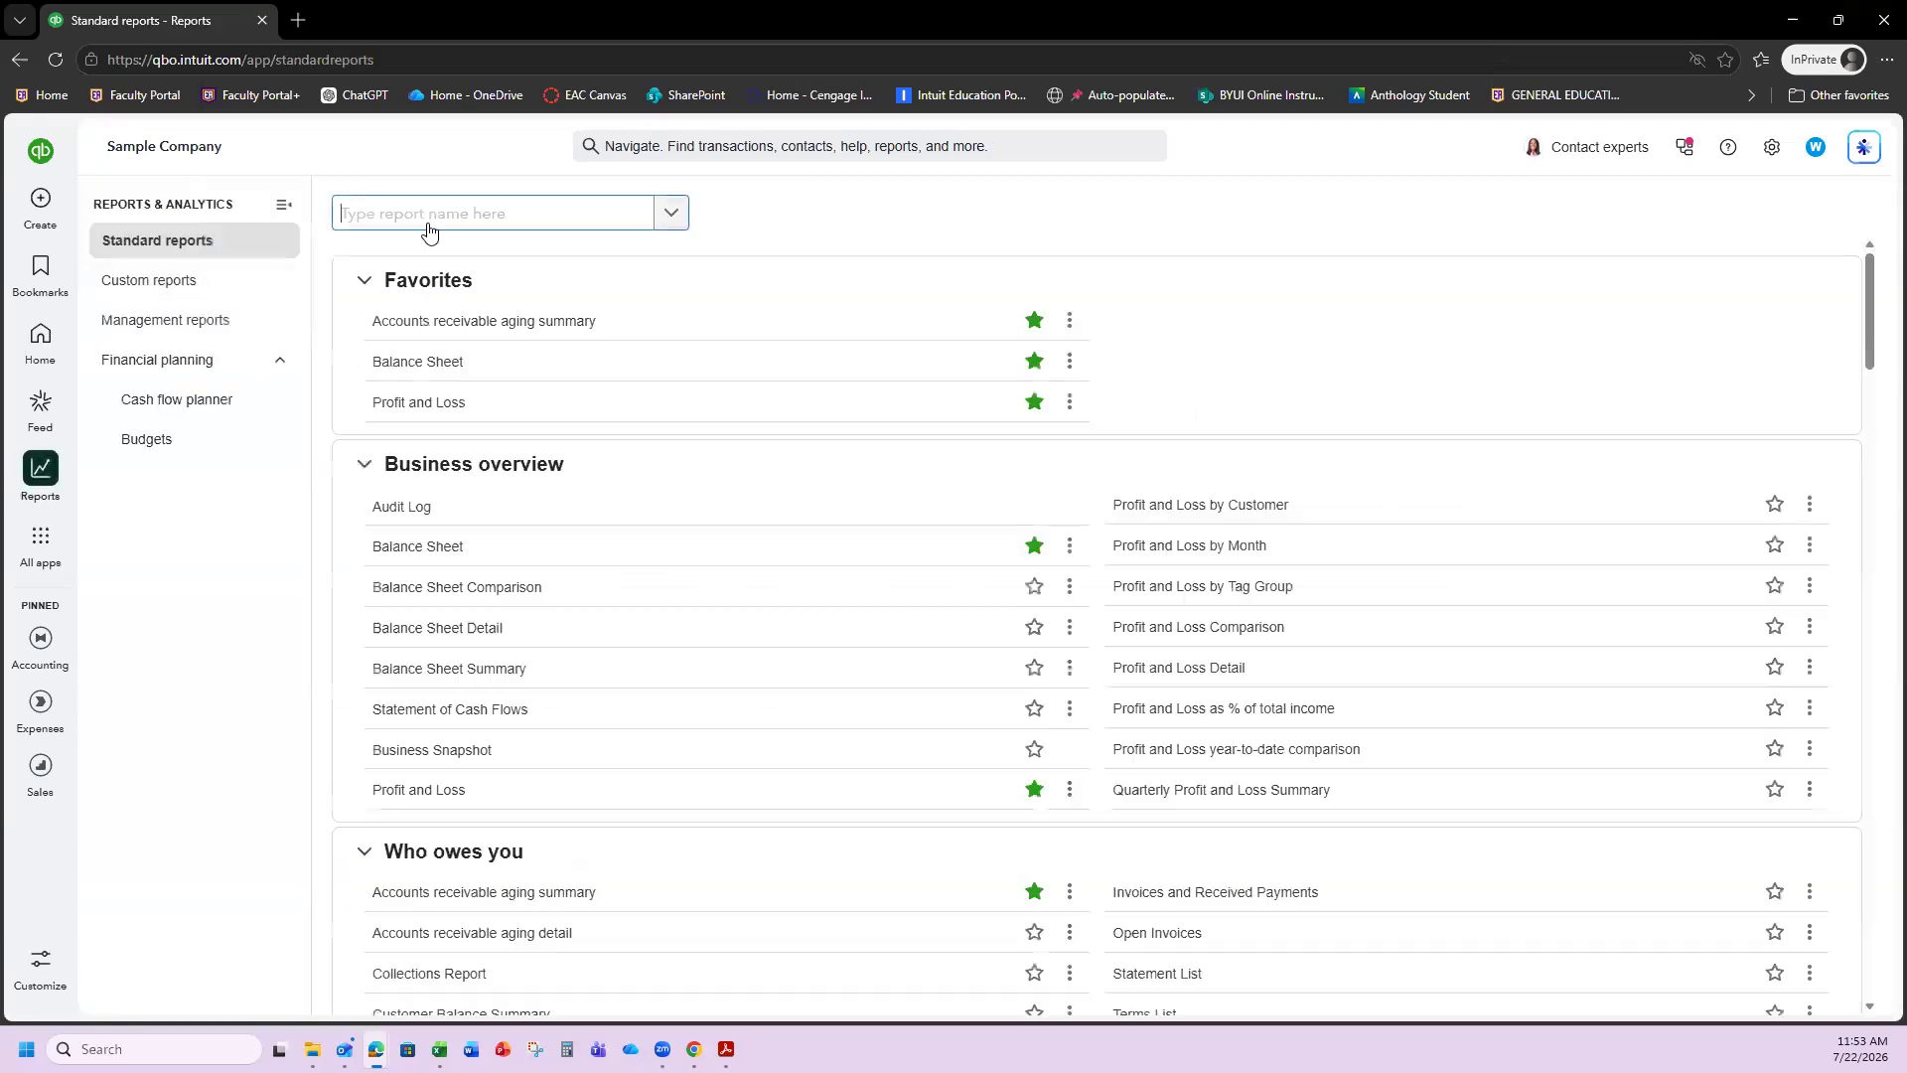
left_click(428, 226)
type("profit ")
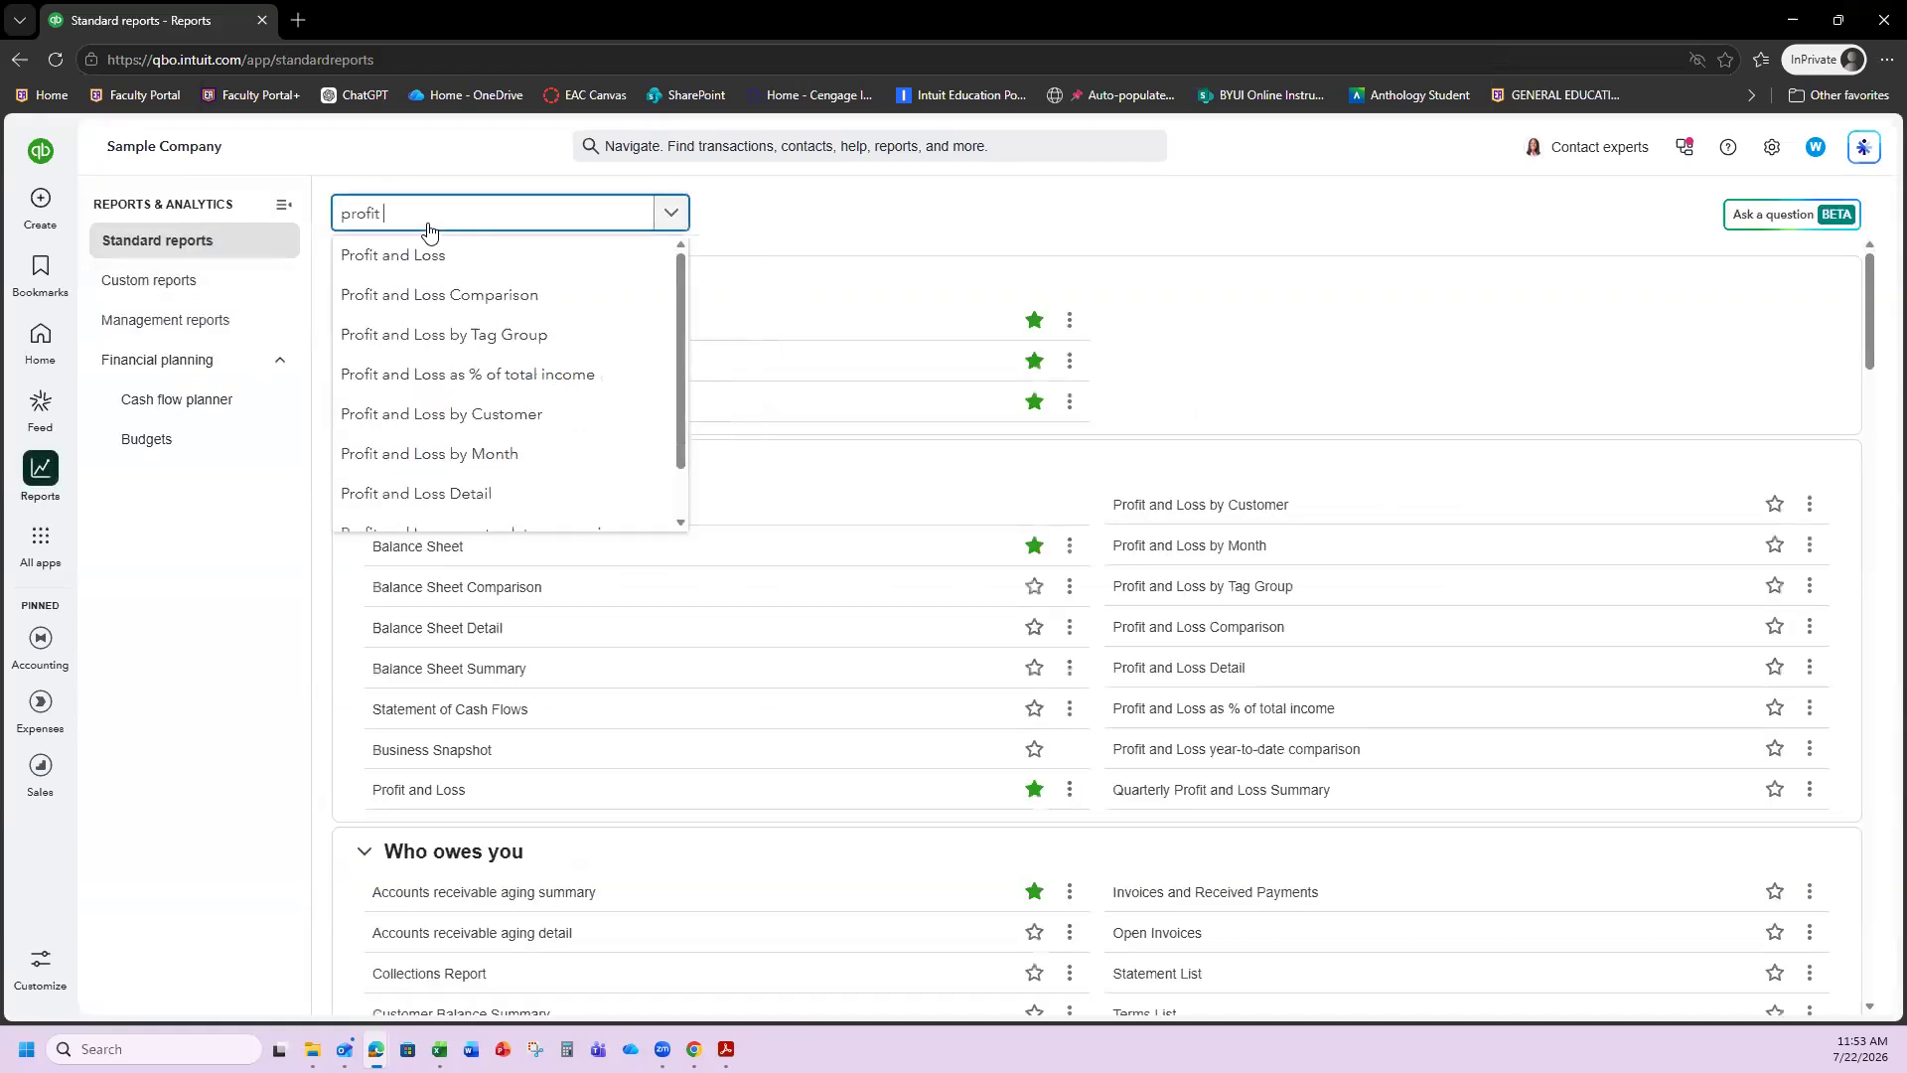
type("and loss")
left_click(429, 261)
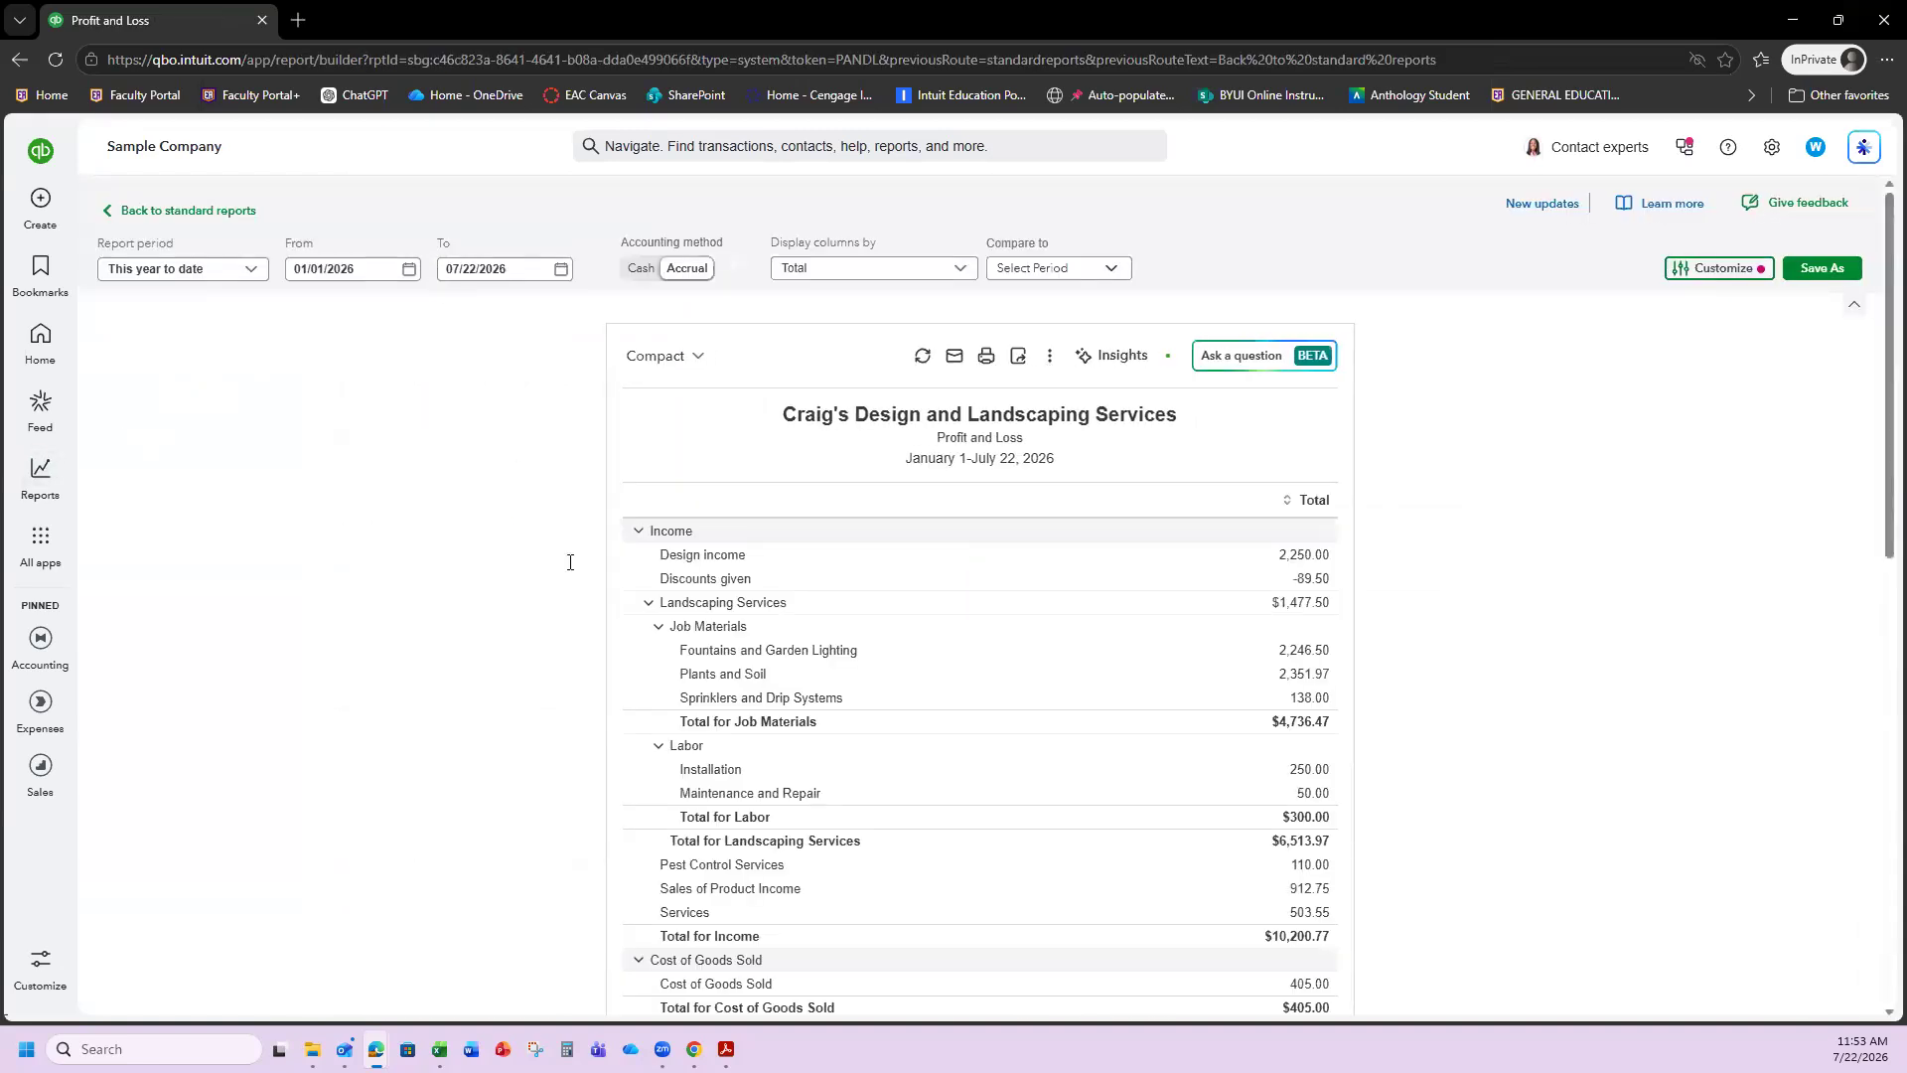
Review Expenses, confirming Payroll Wages Expense 1,200.00 and Payroll Tax Expense 91.80, then return to standard reports.
scroll(950, 601, "down", 2)
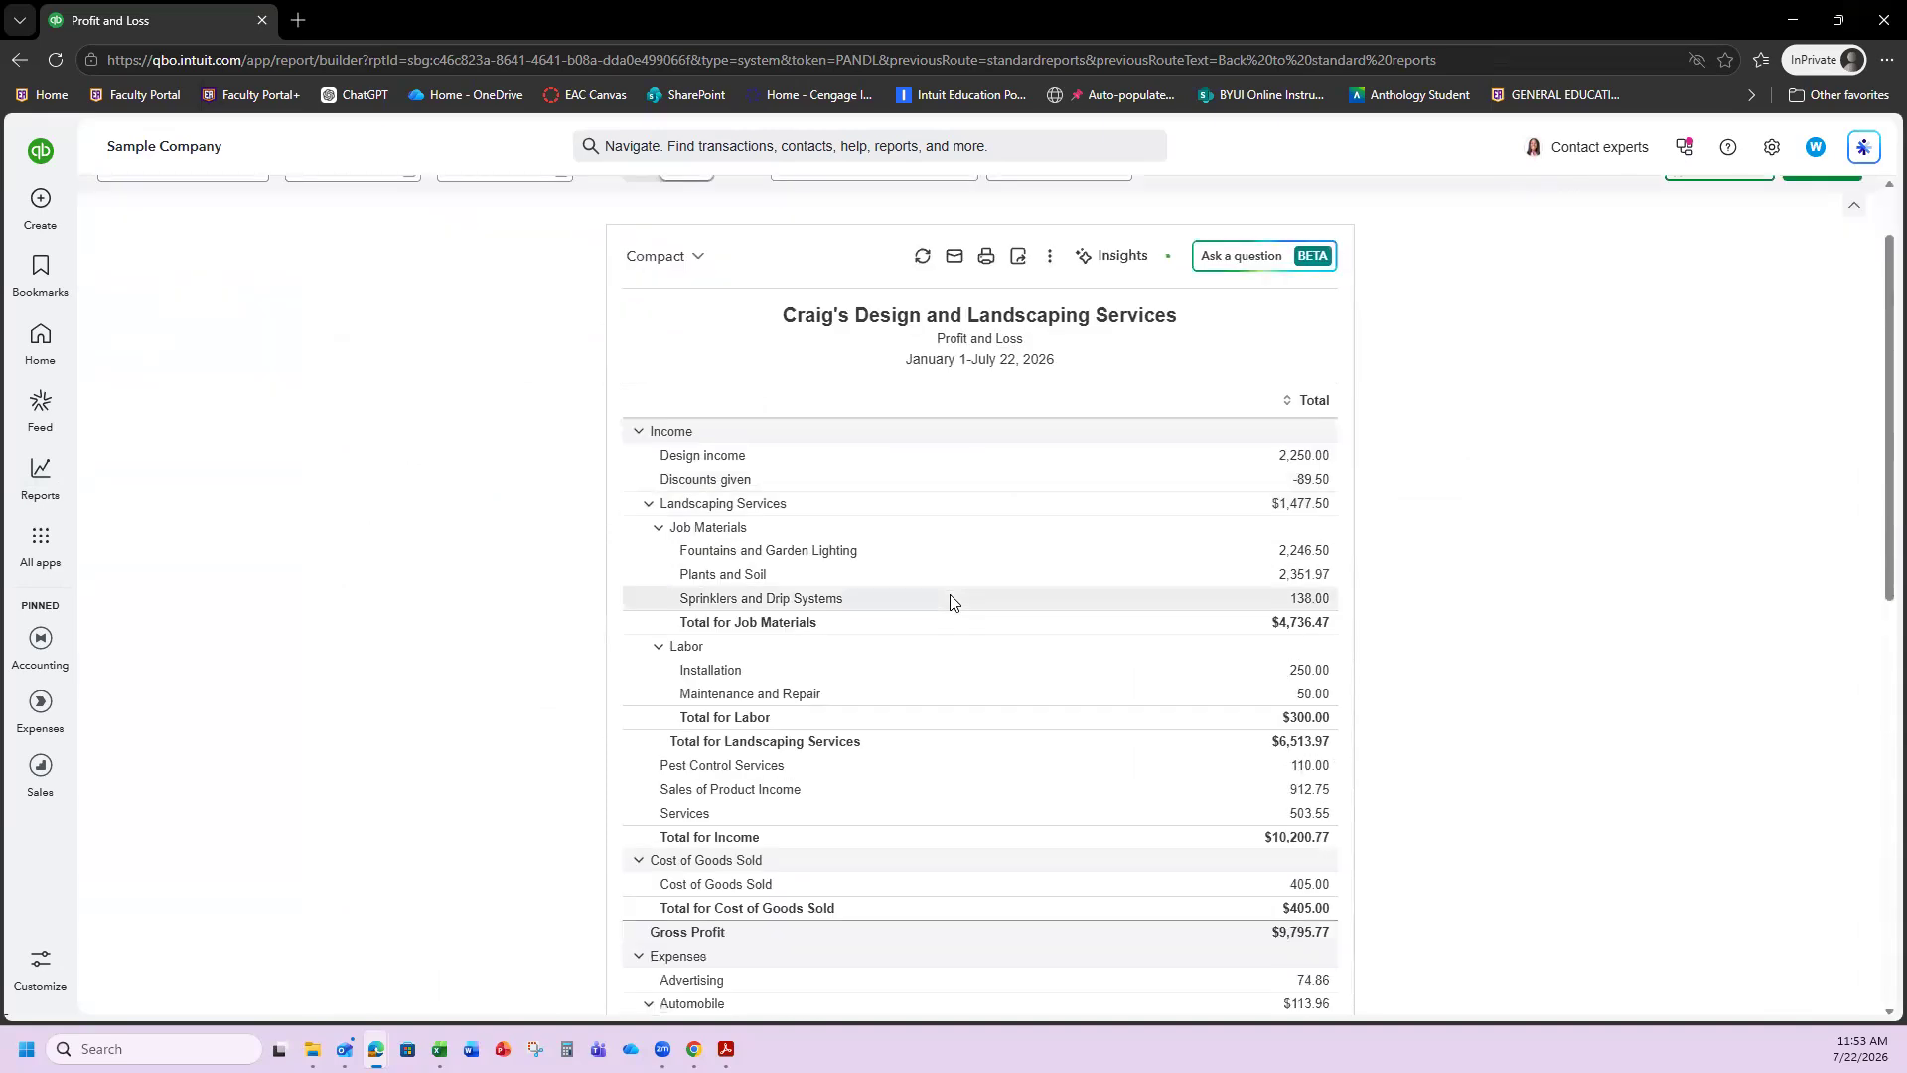
scroll(944, 617, "down", 3)
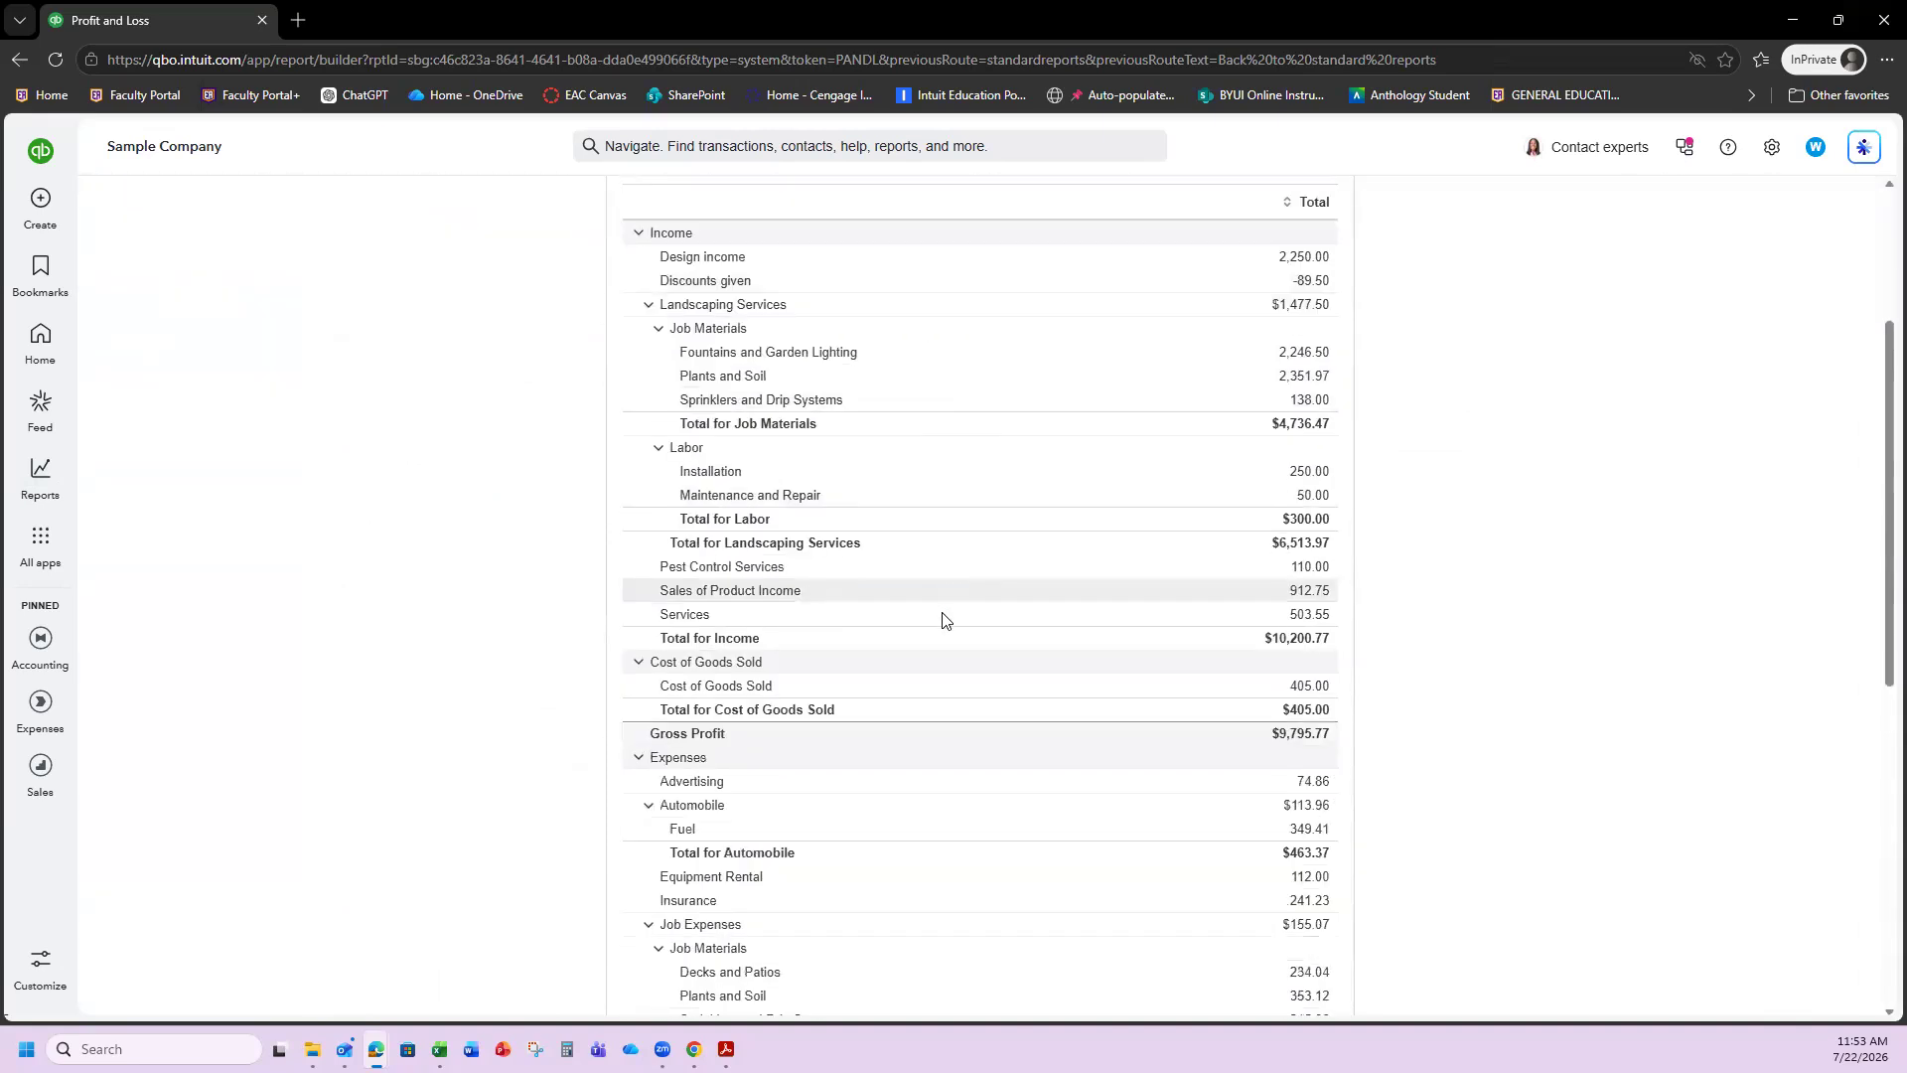
scroll(865, 788, "down", 3)
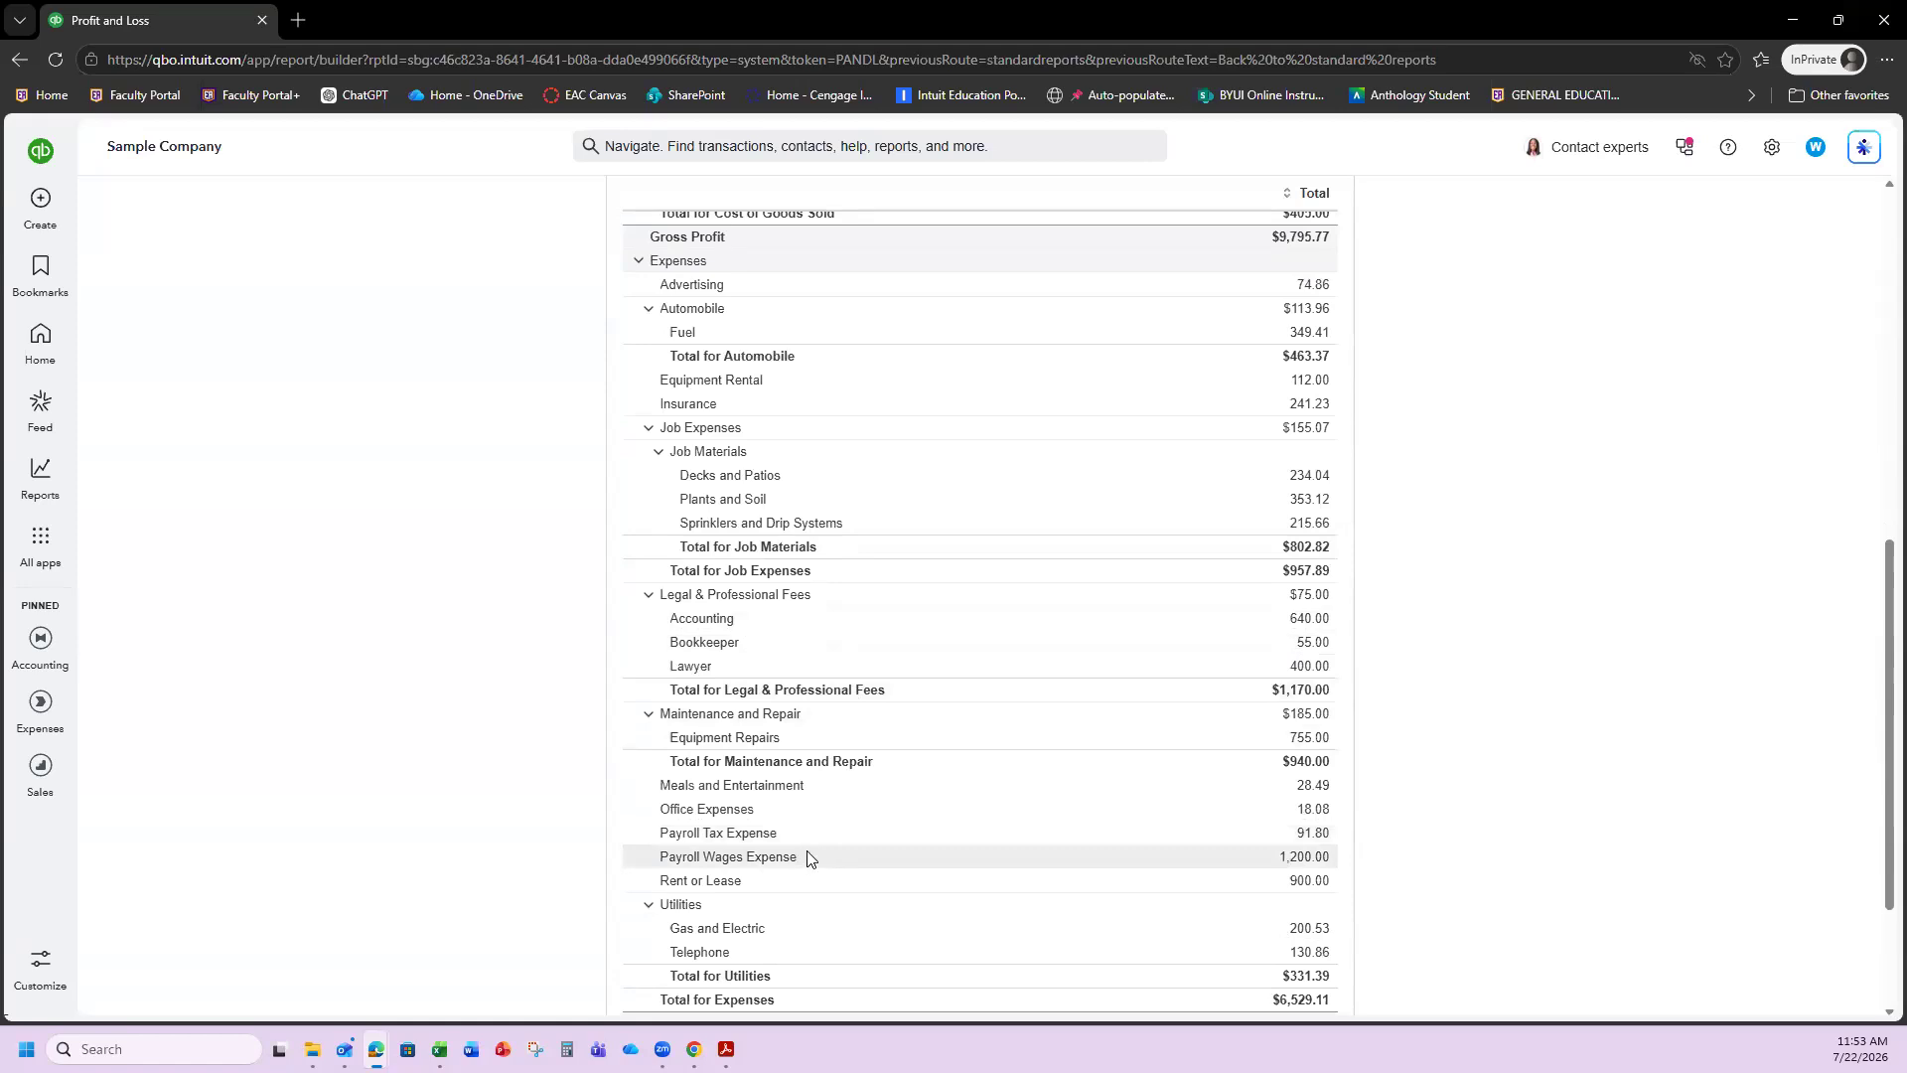
scroll(890, 587, "up", 1)
scroll(887, 586, "up", 8)
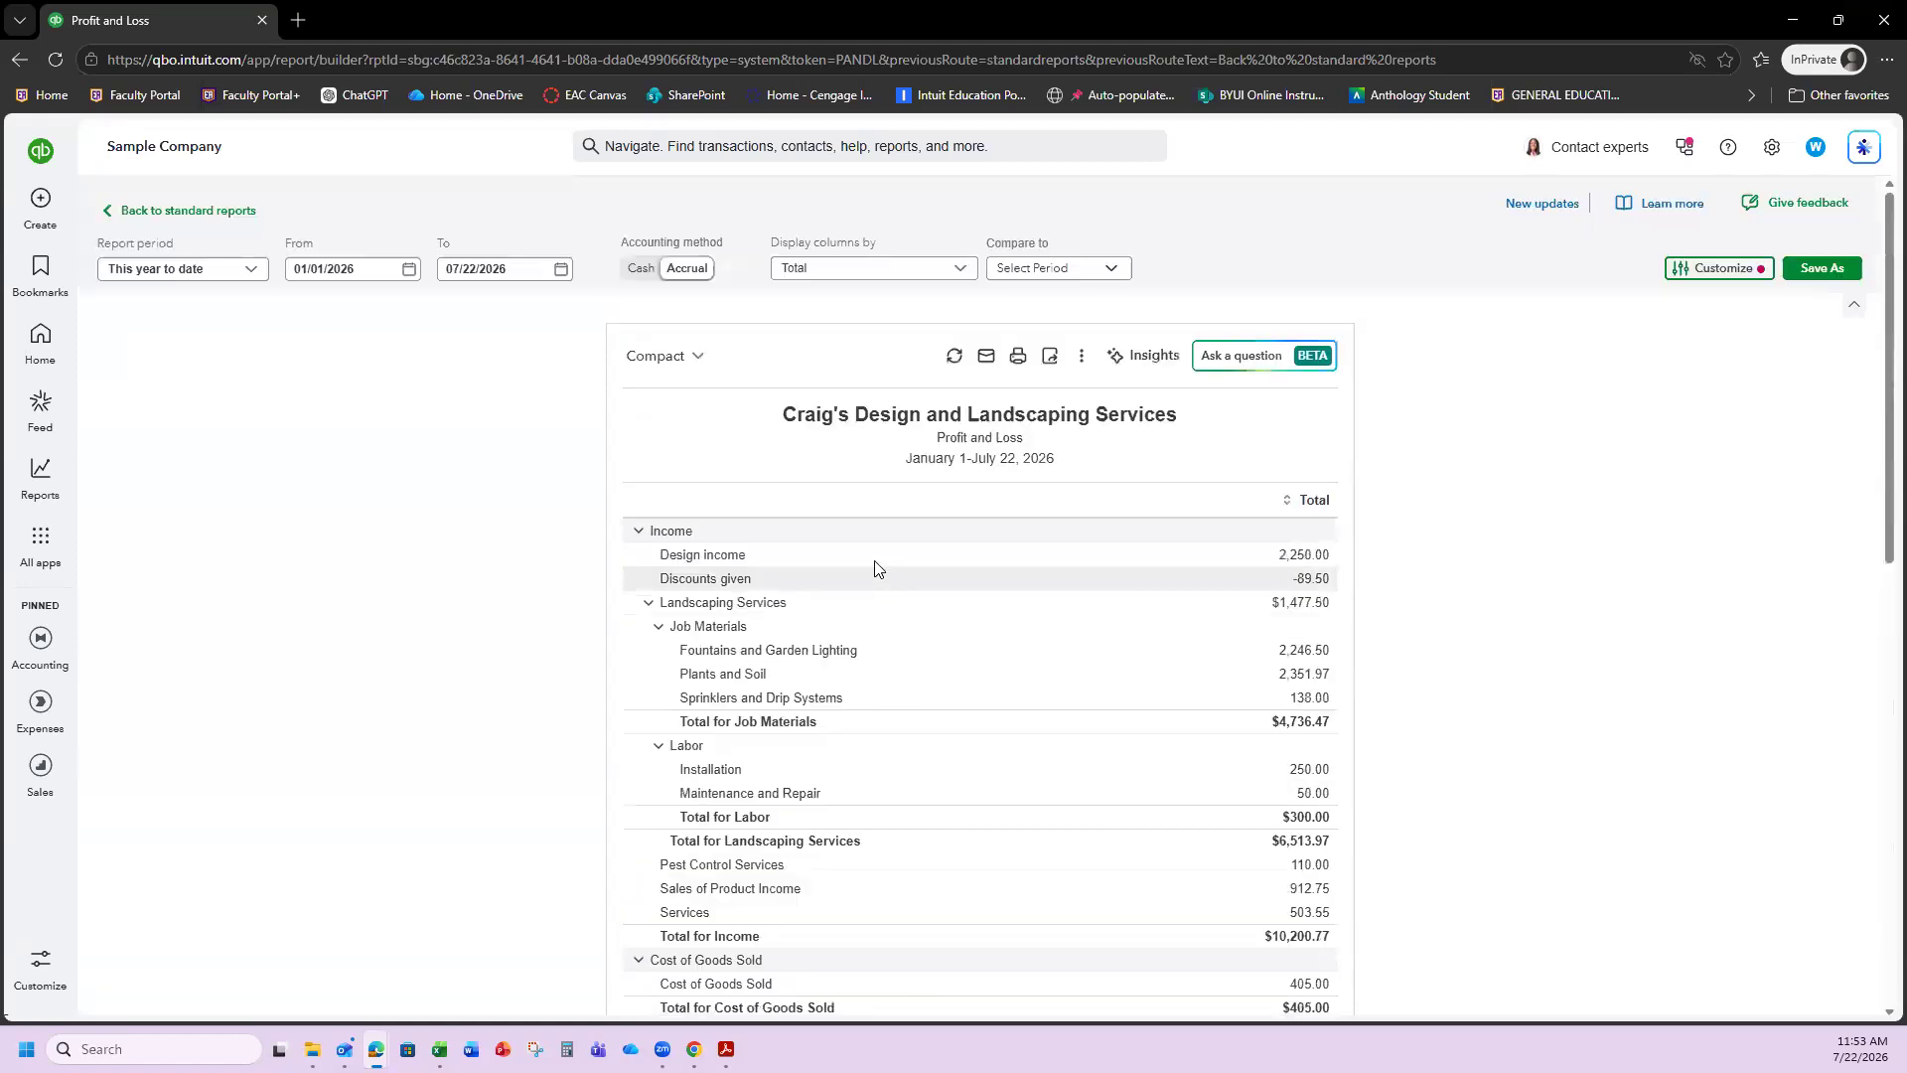
left_click(169, 210)
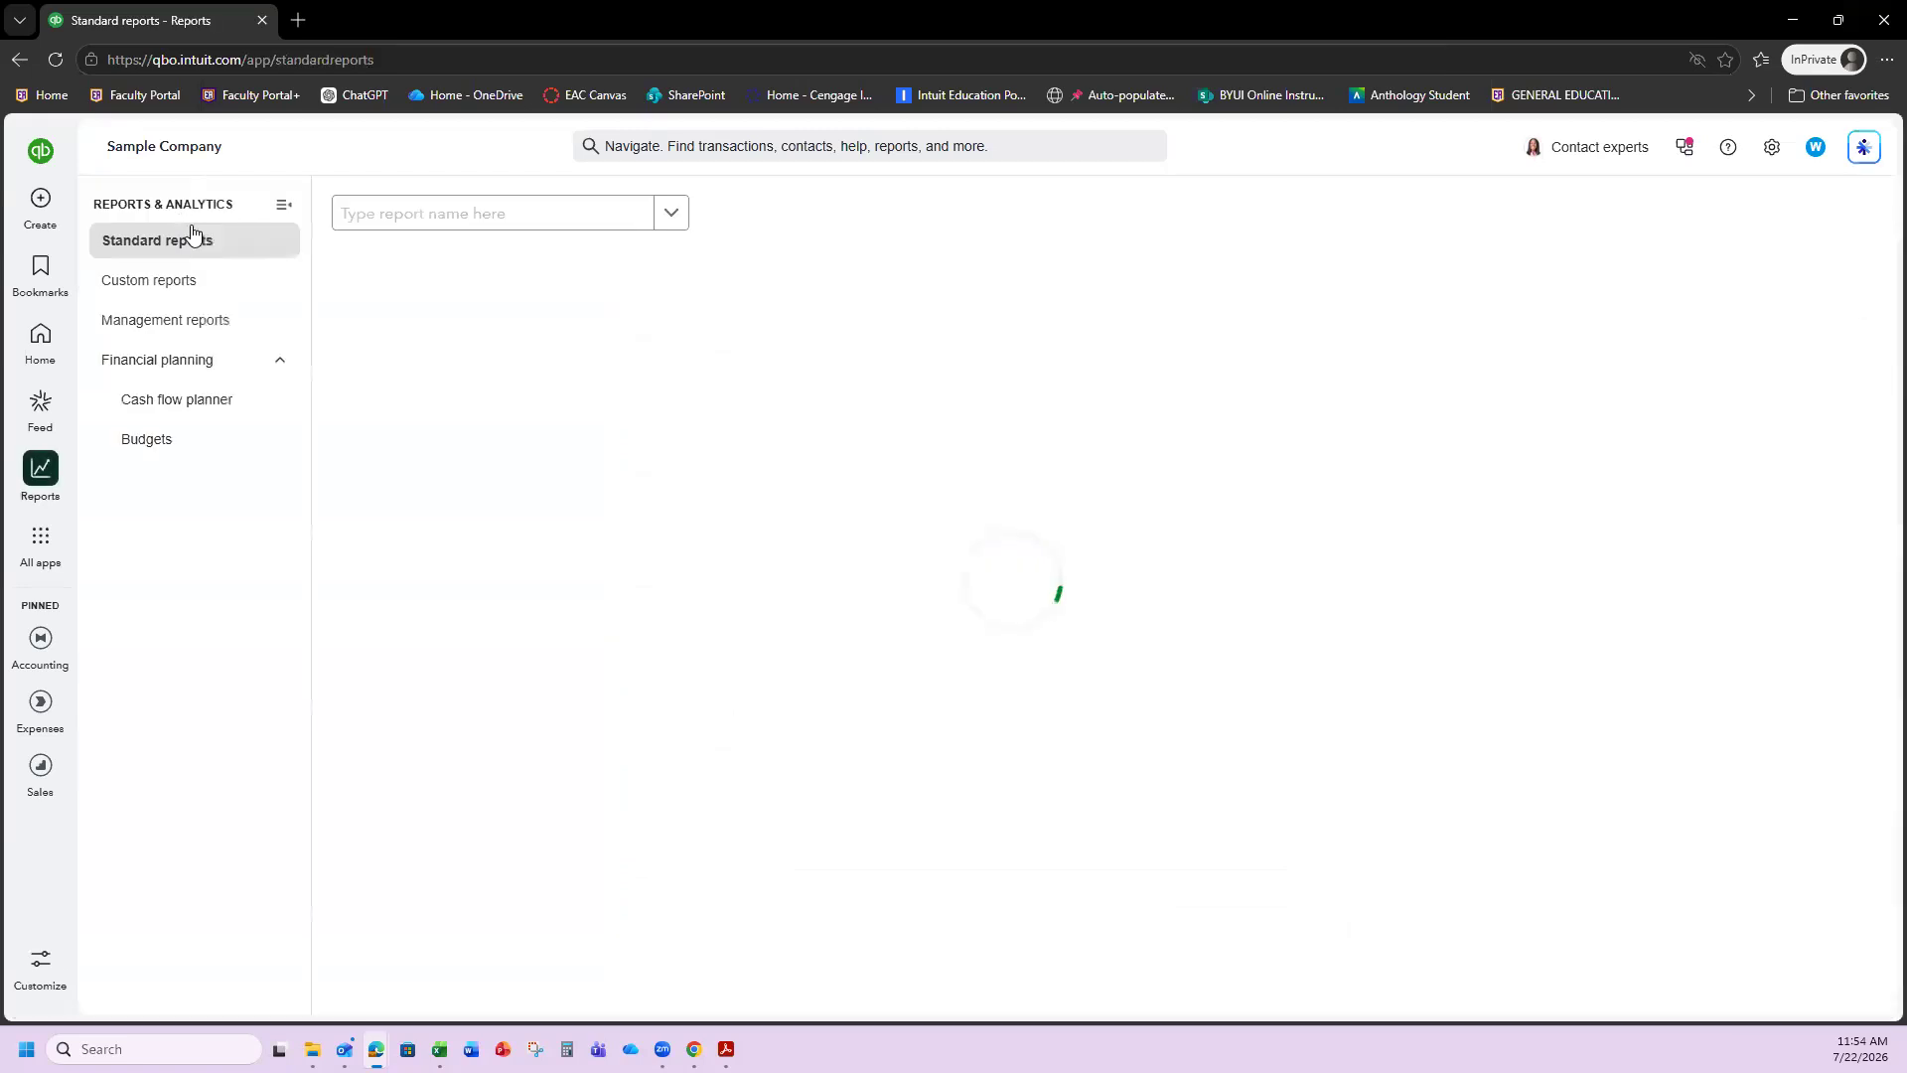
left_click(375, 227)
type("balance")
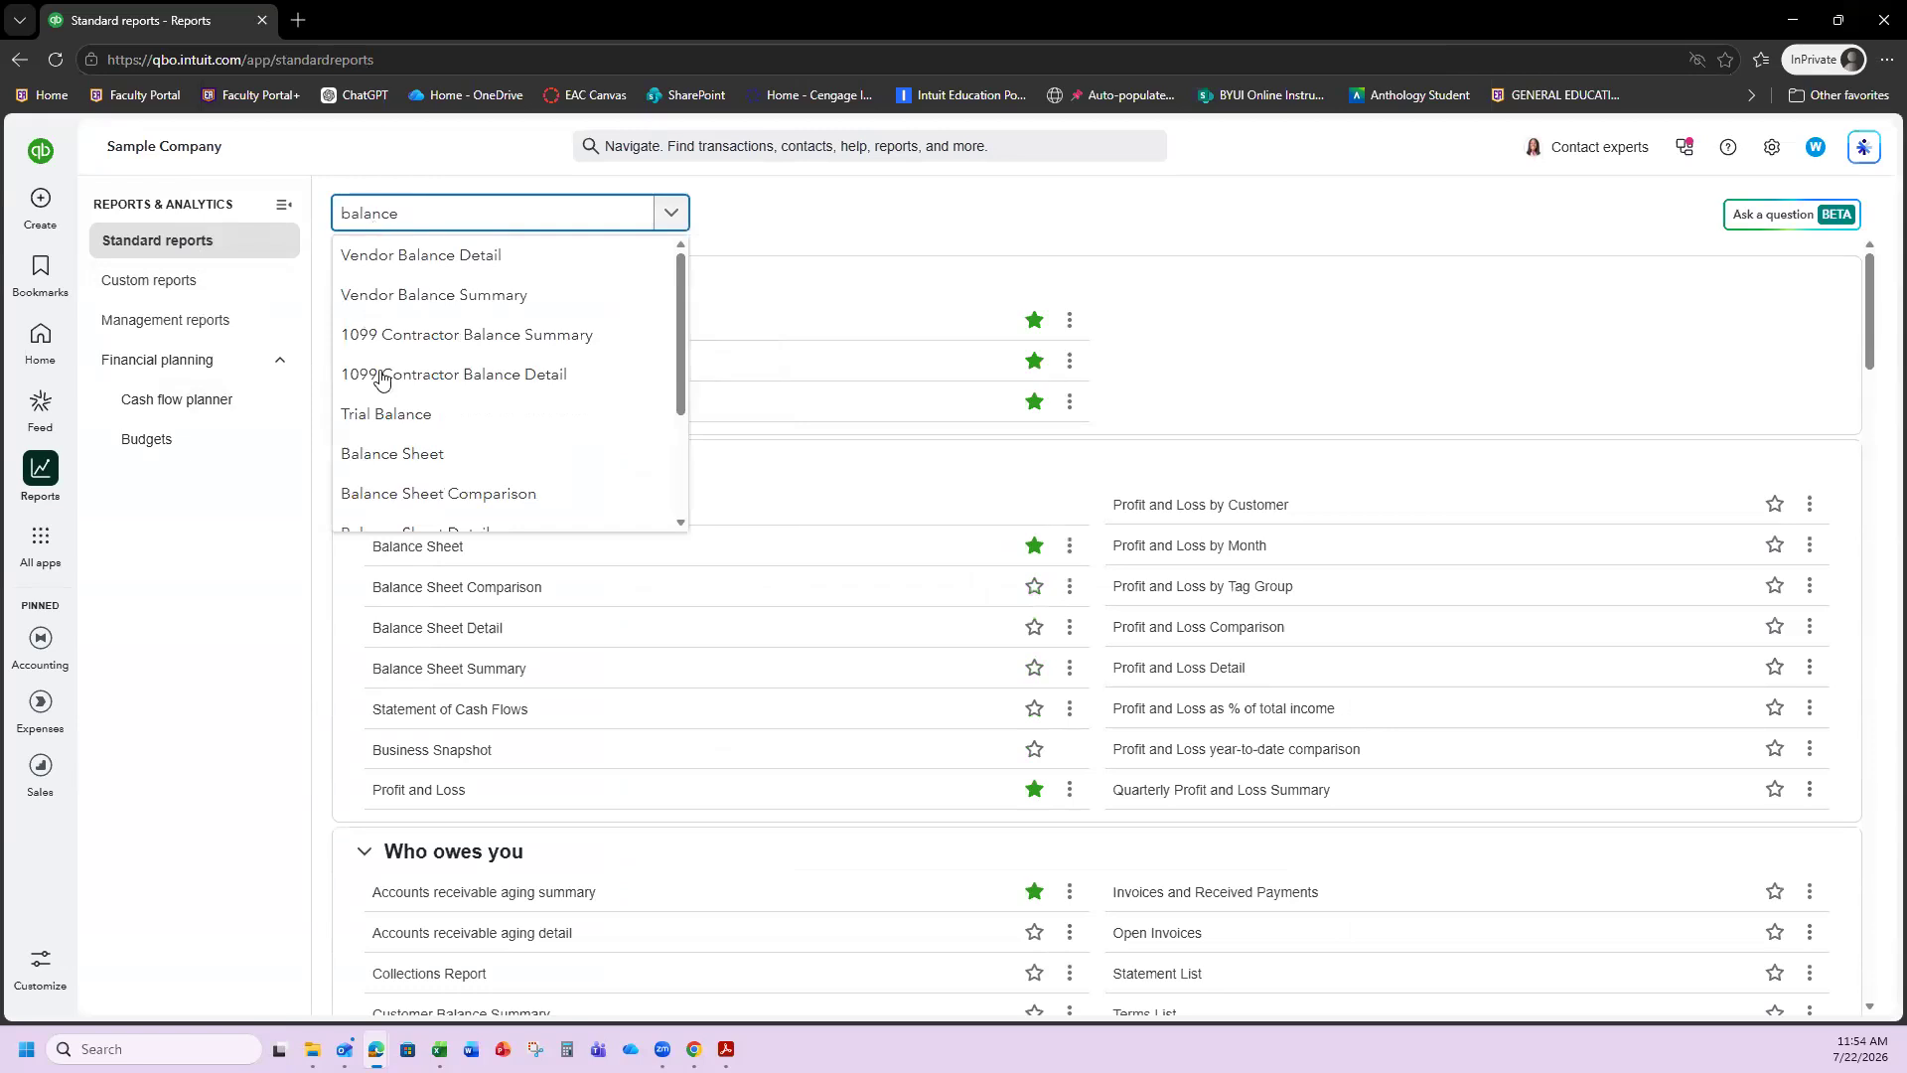
left_click(400, 454)
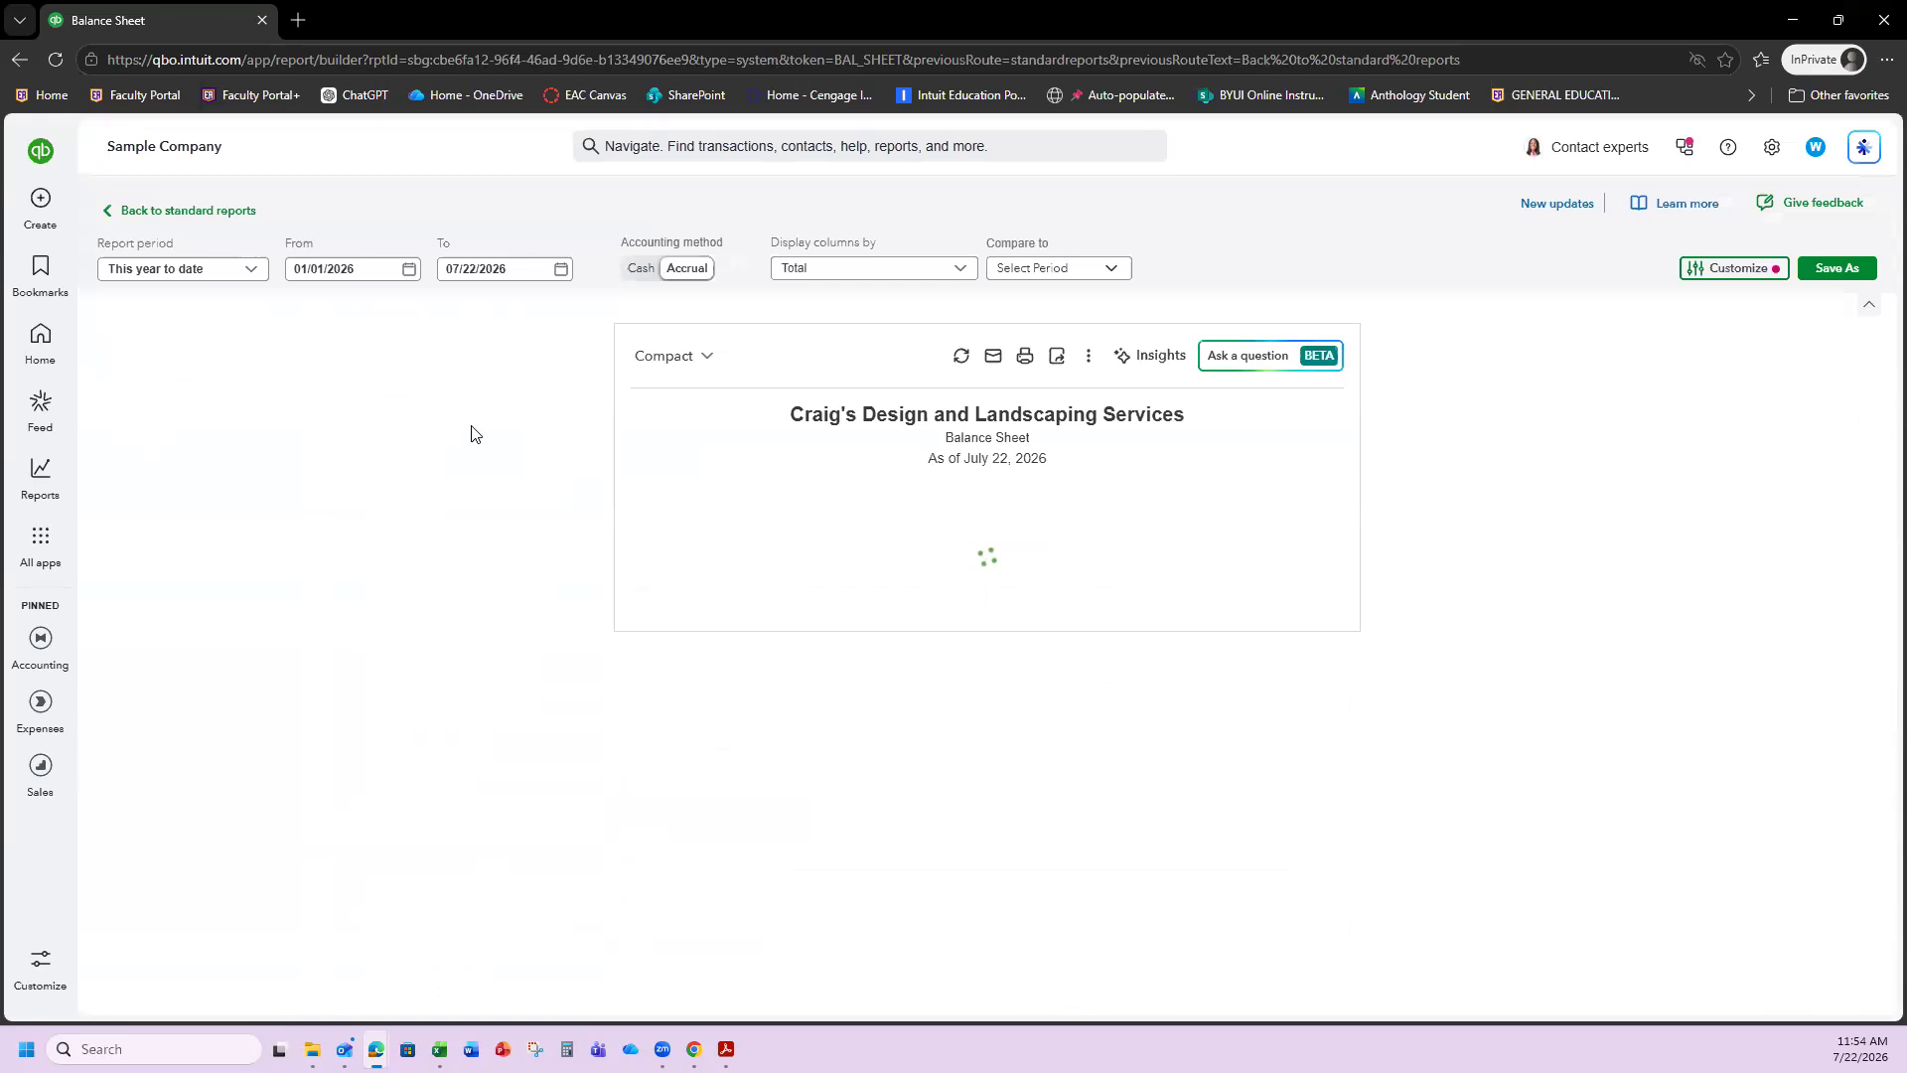
scroll(918, 547, "down", 2)
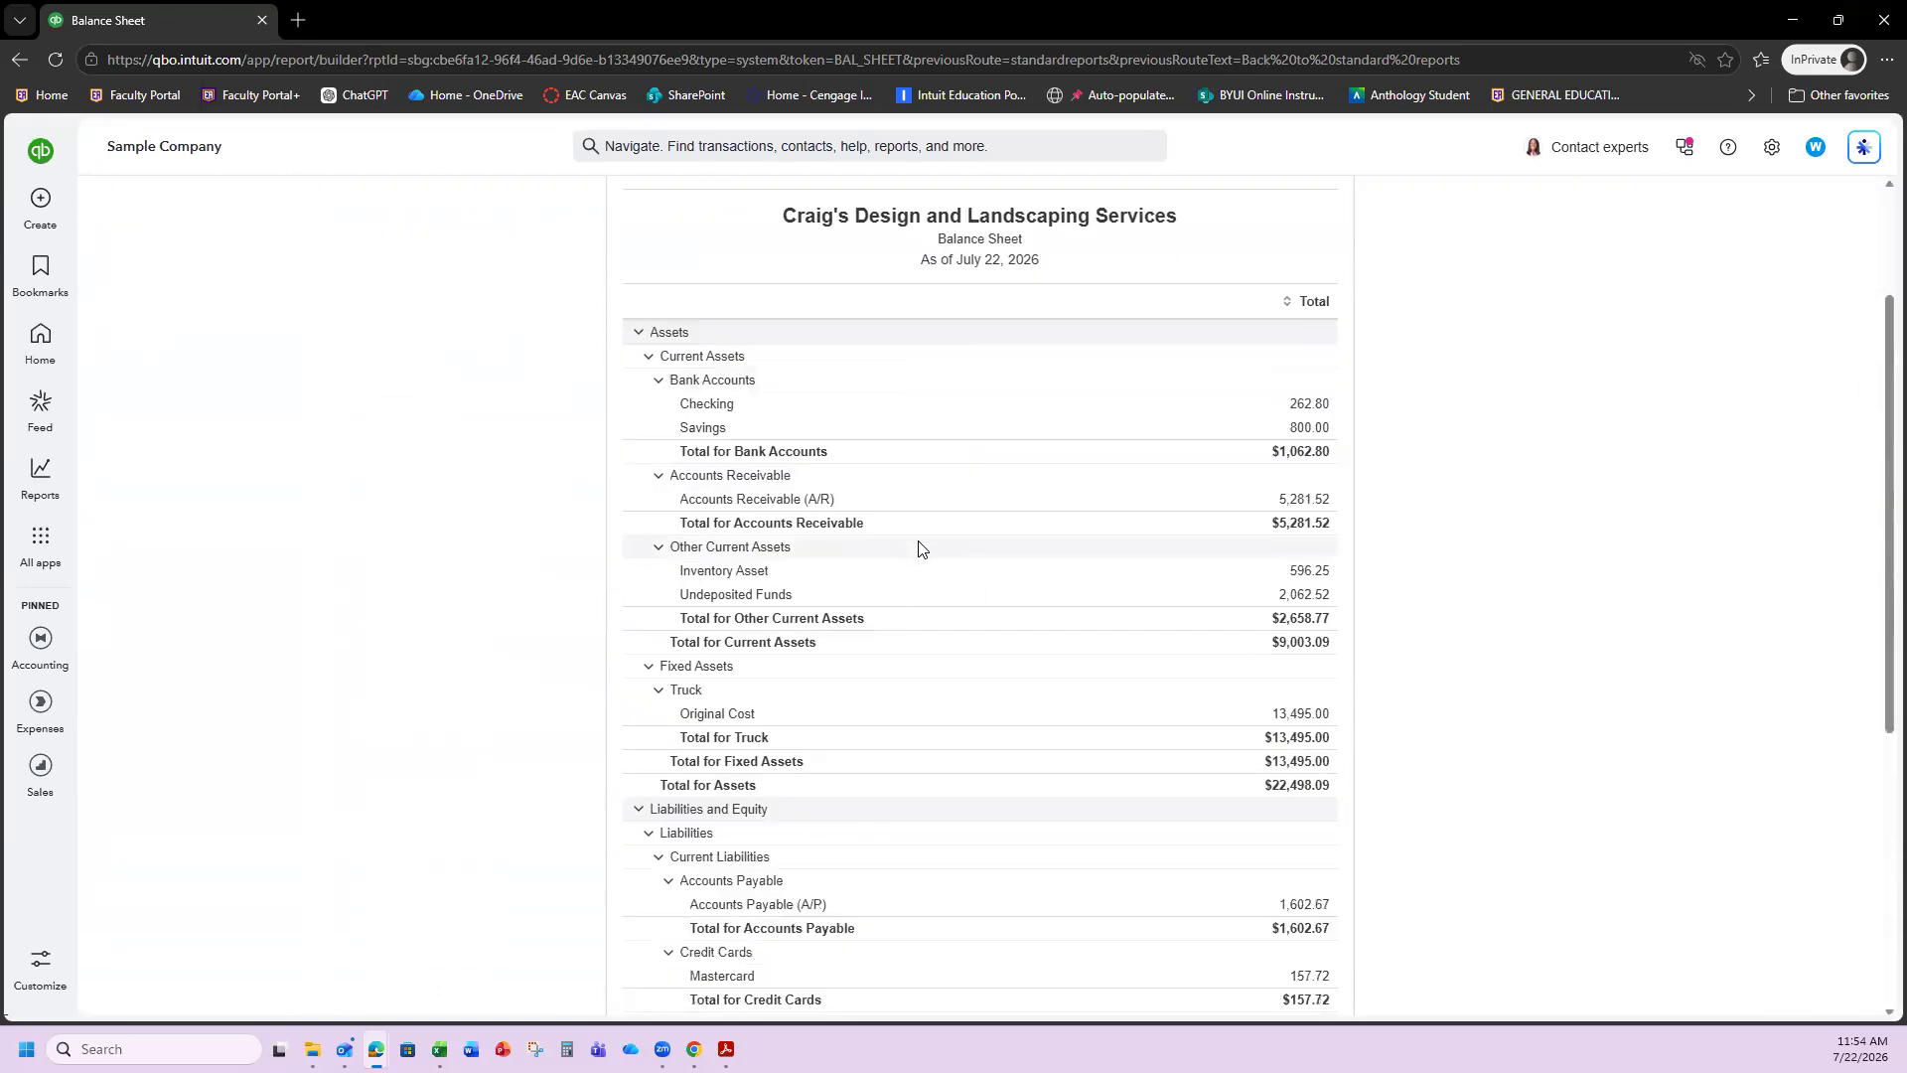
scroll(829, 760, "down", 2)
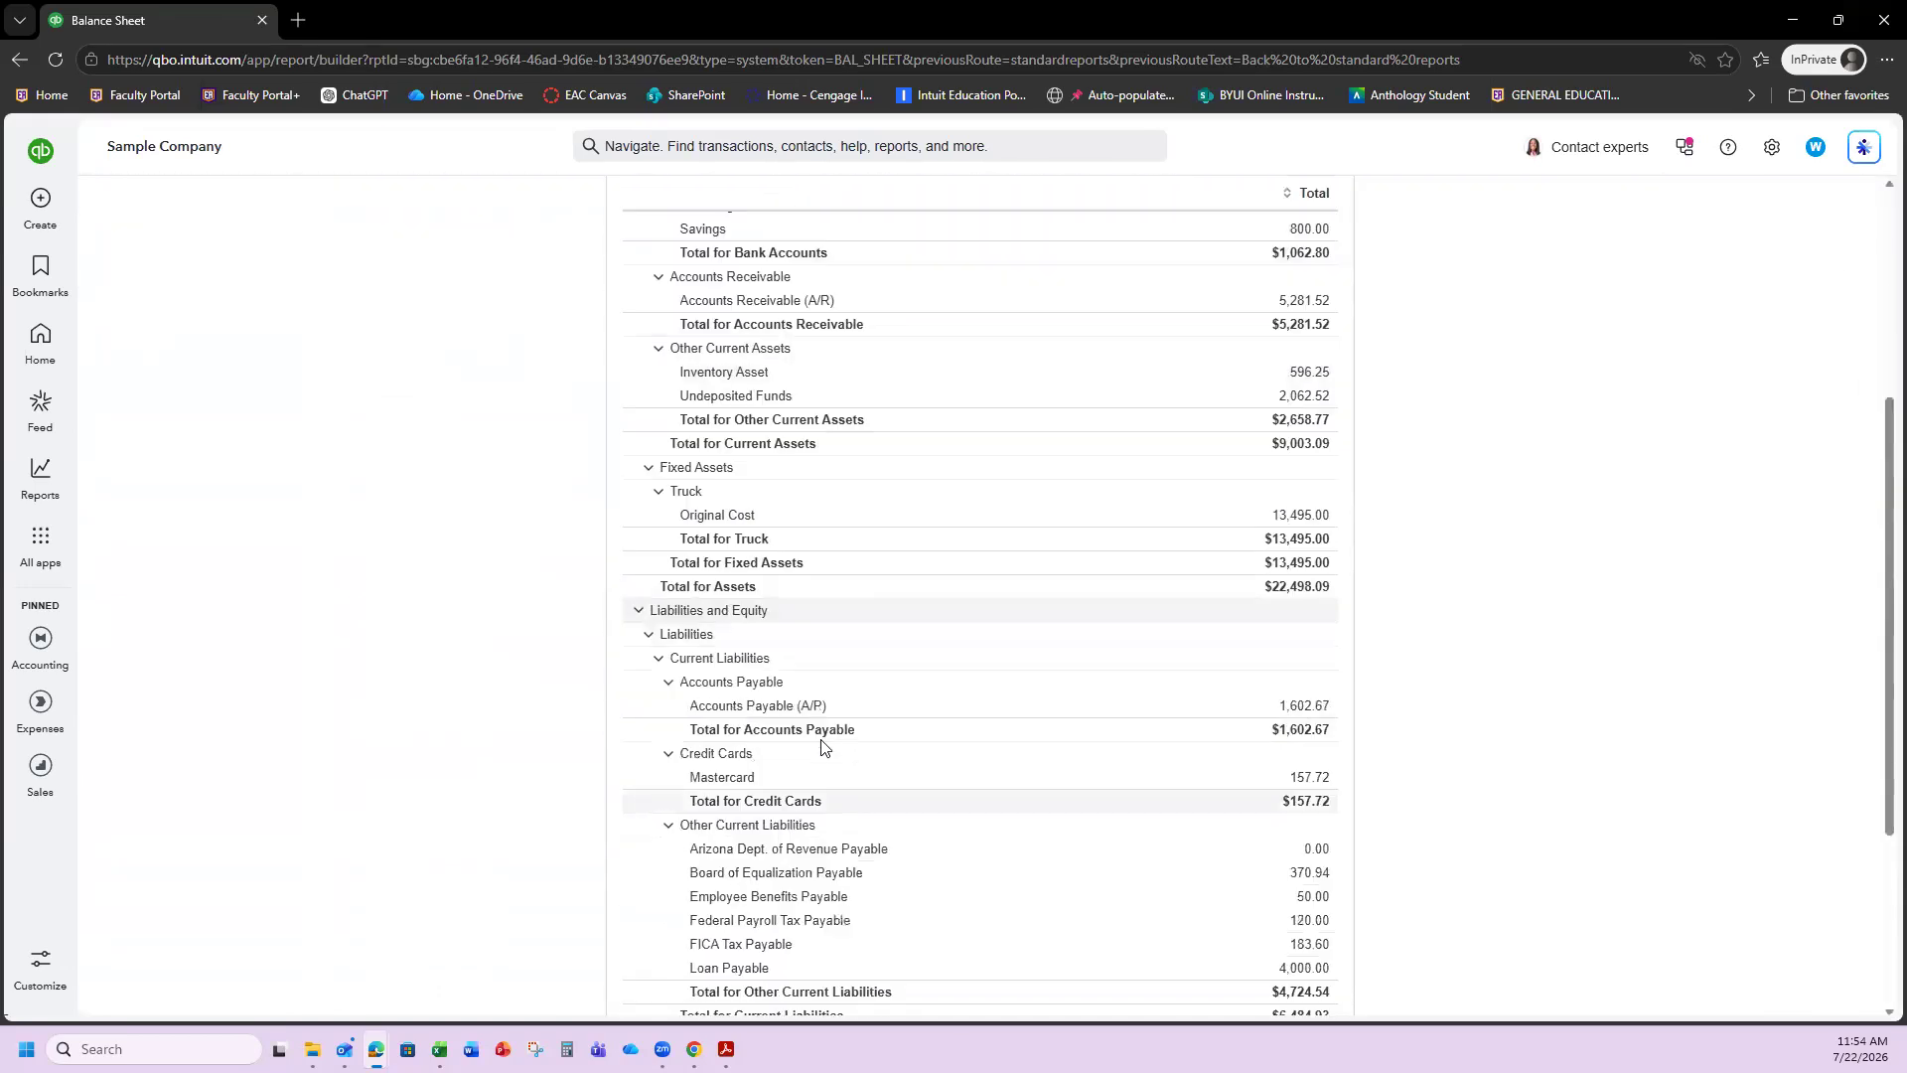
scroll(825, 760, "down", 1)
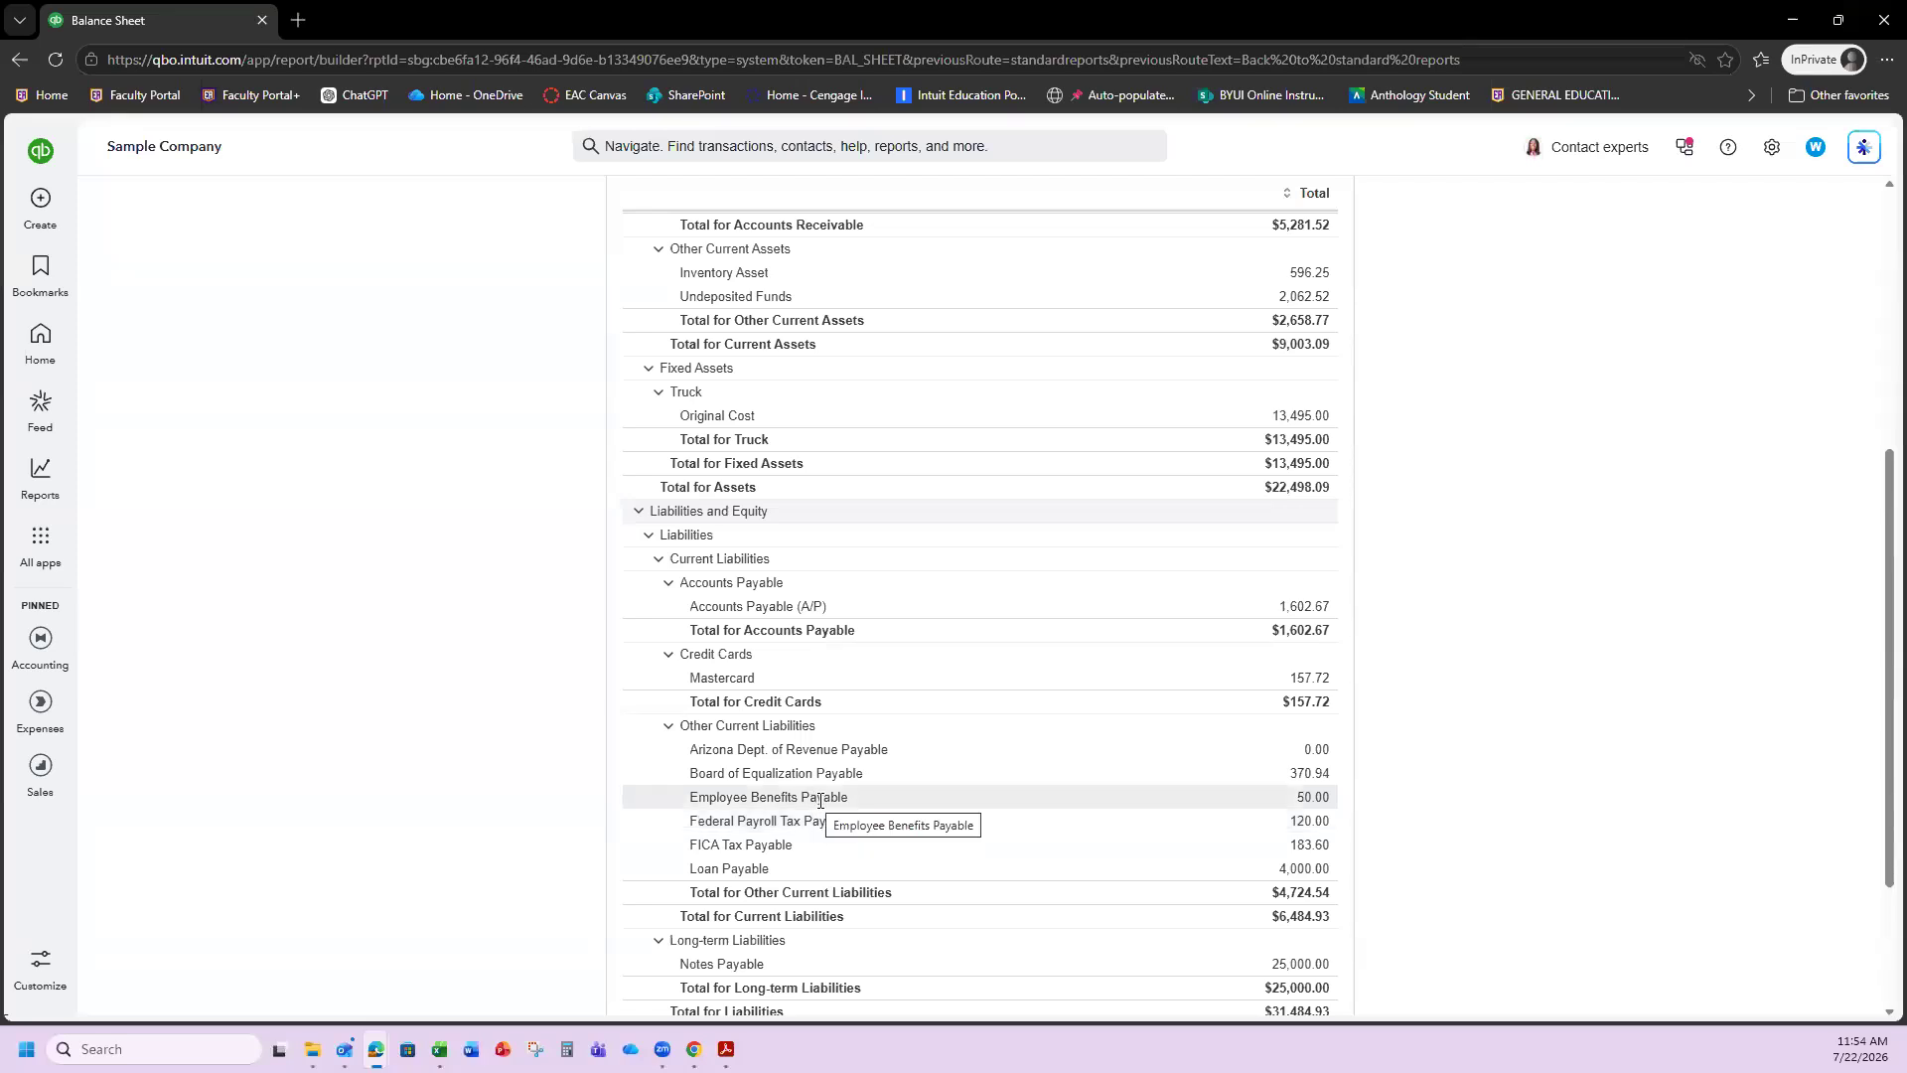
scroll(311, 464, "up", 5)
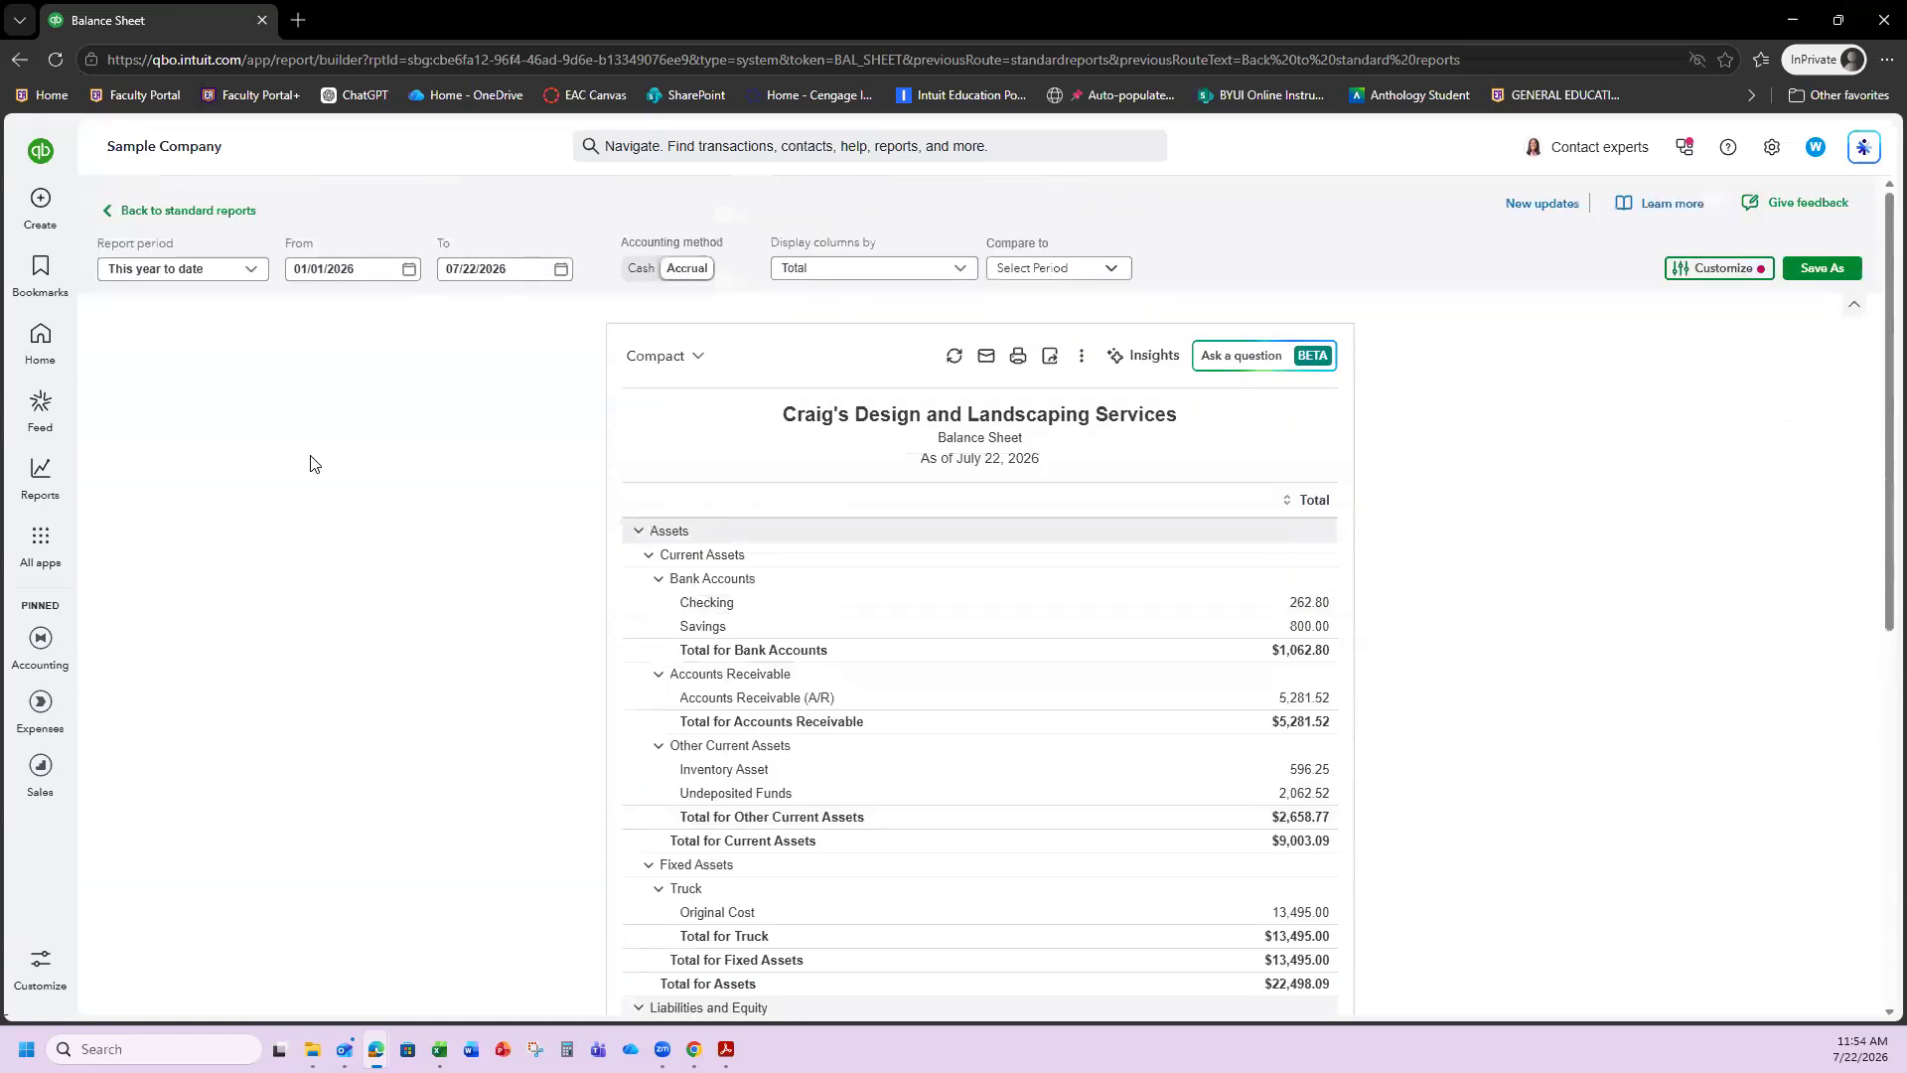
left_click(170, 211)
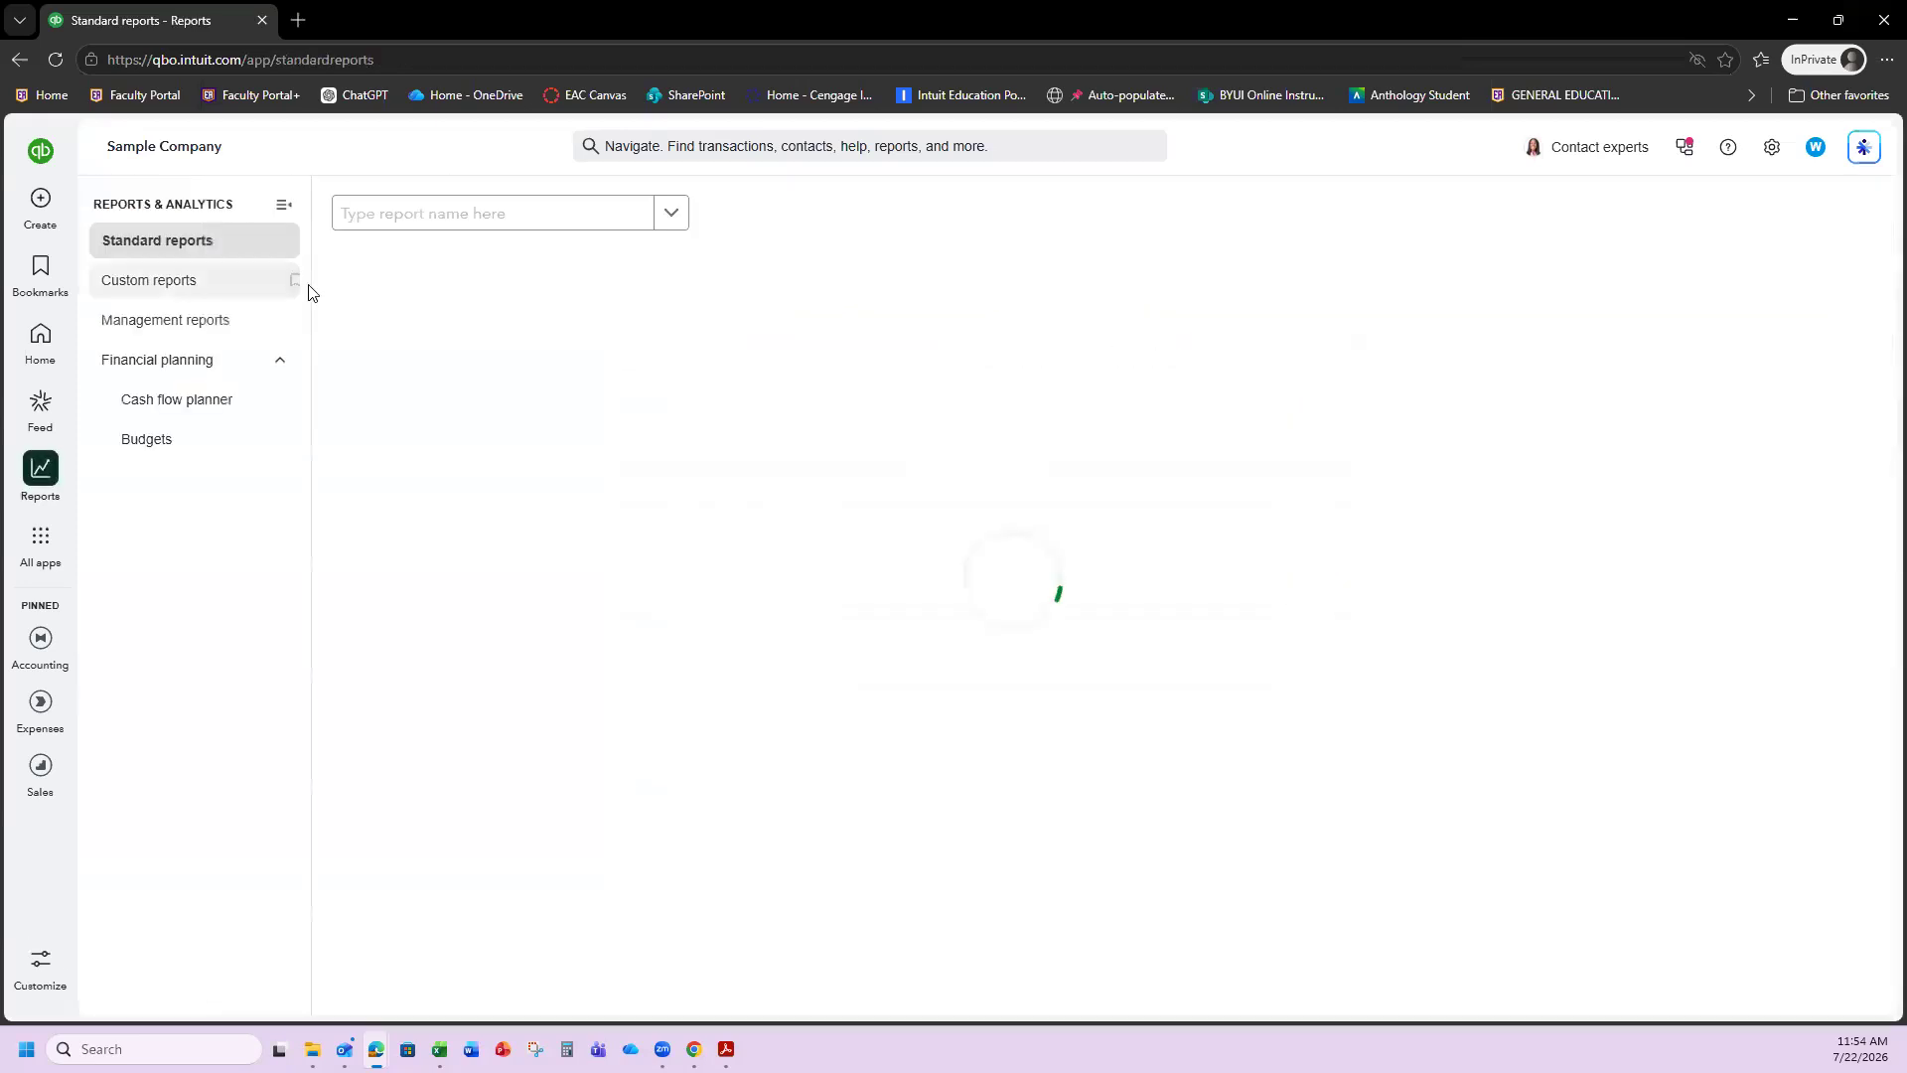
Search reports for 'transaction' and open Transaction List by Vendor for July 1–22, 2026.
left_click(435, 229)
type("t")
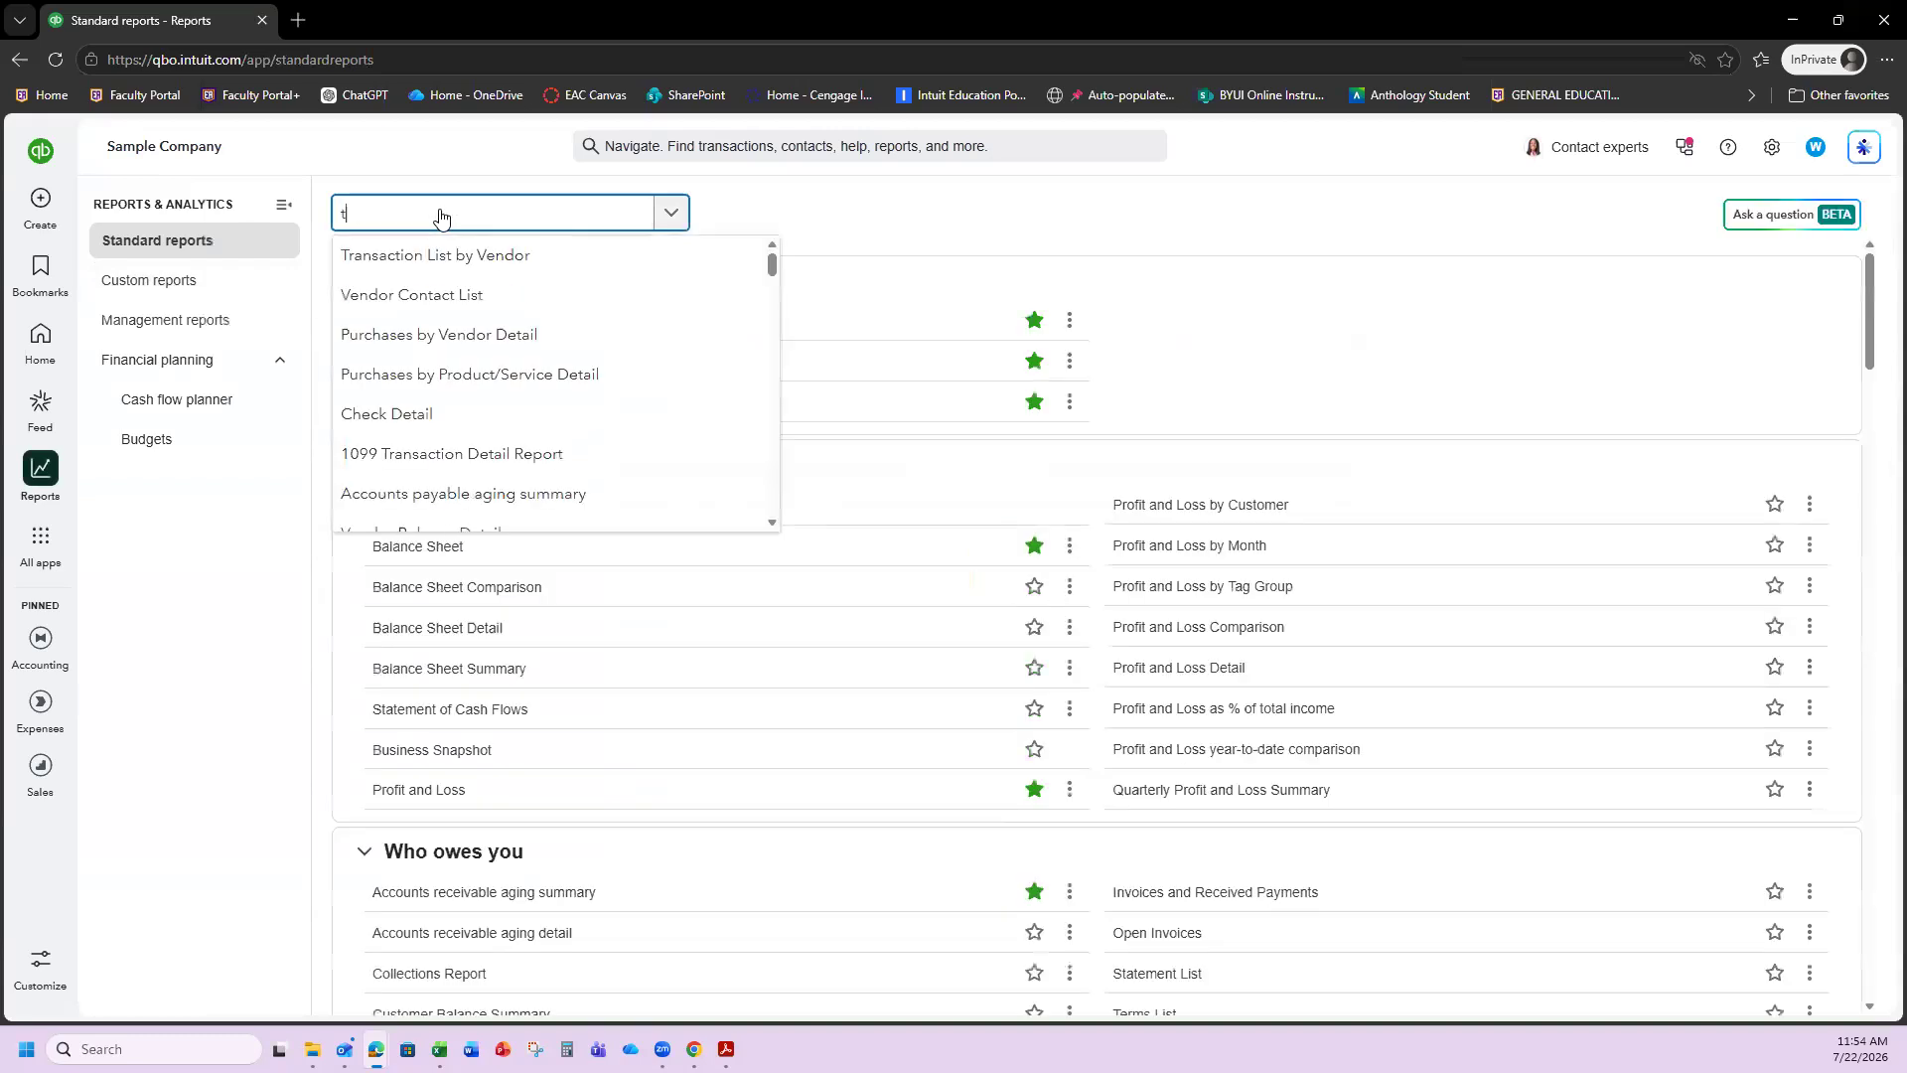
type("ransactin lis")
key("BackSpace")
key("BackSpace")
key("BackSpace")
key("BackSpace")
key("BackSpace")
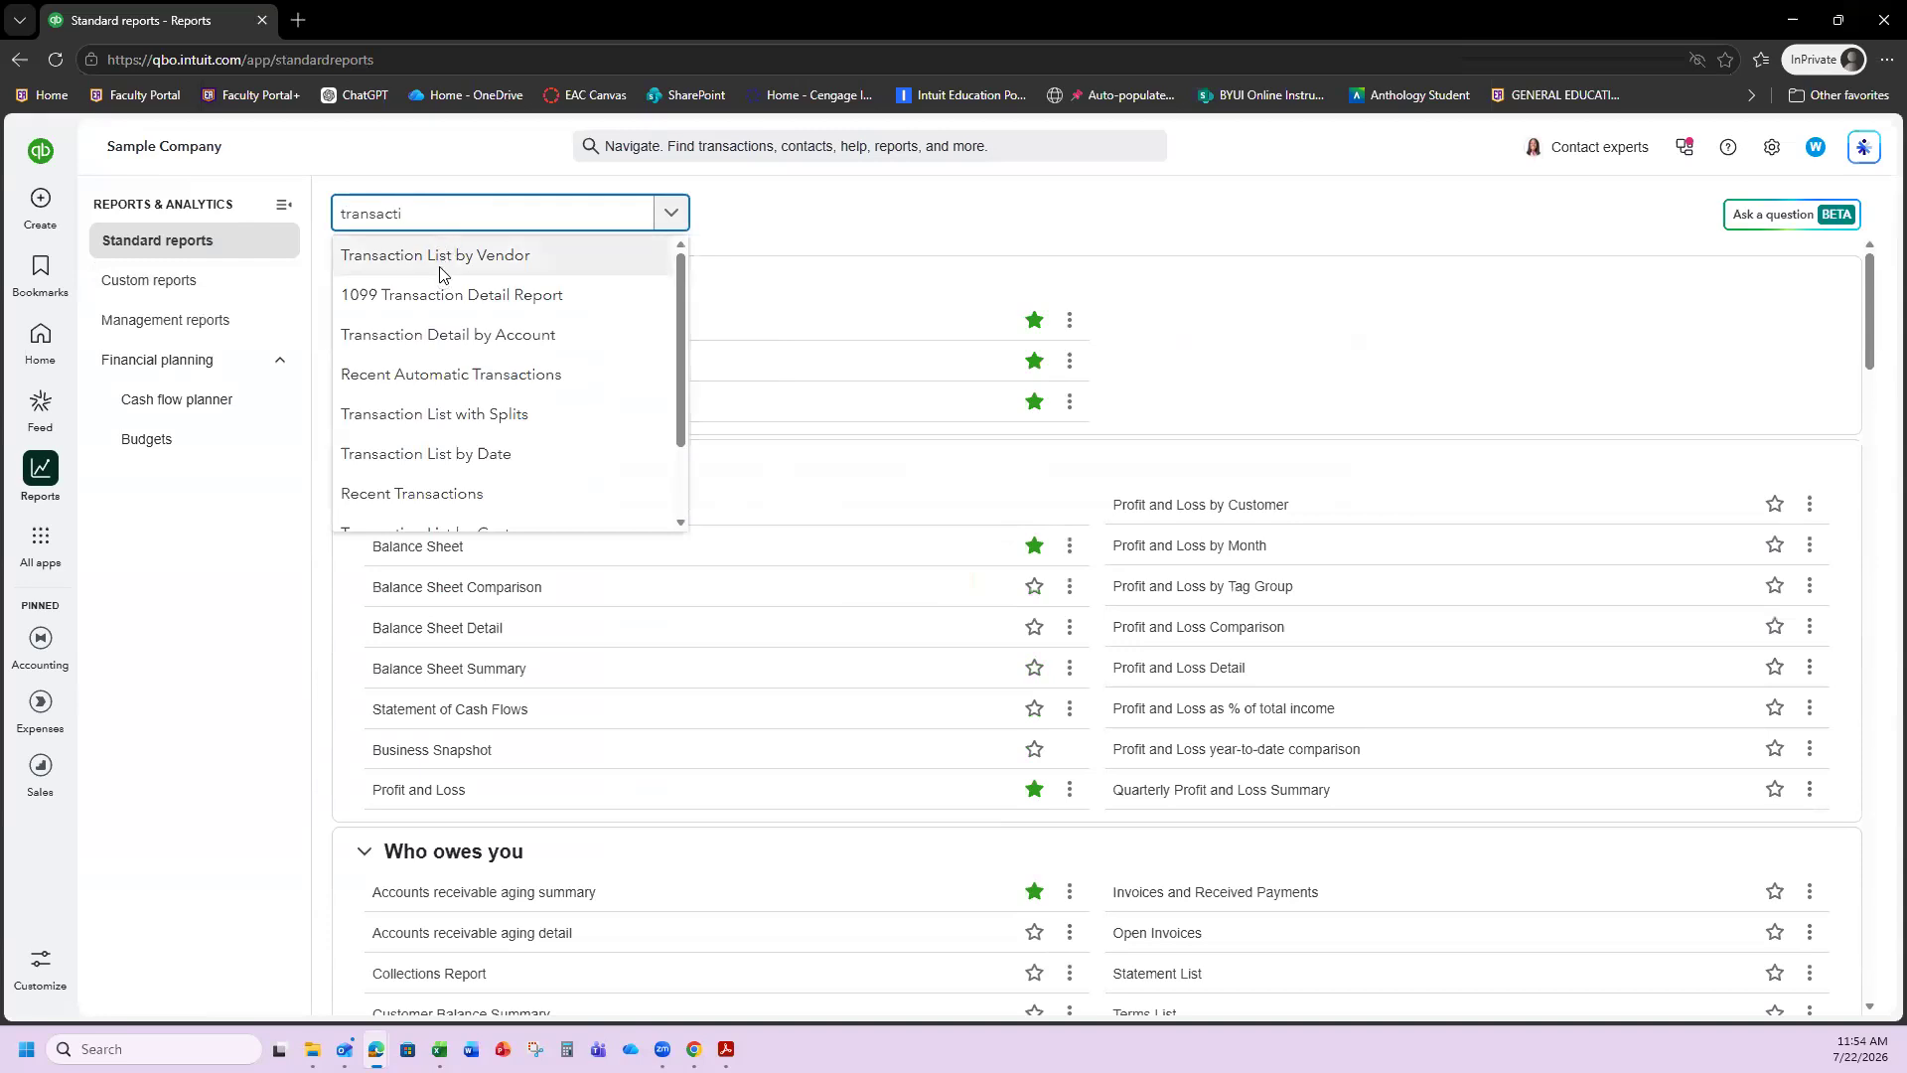
left_click(438, 260)
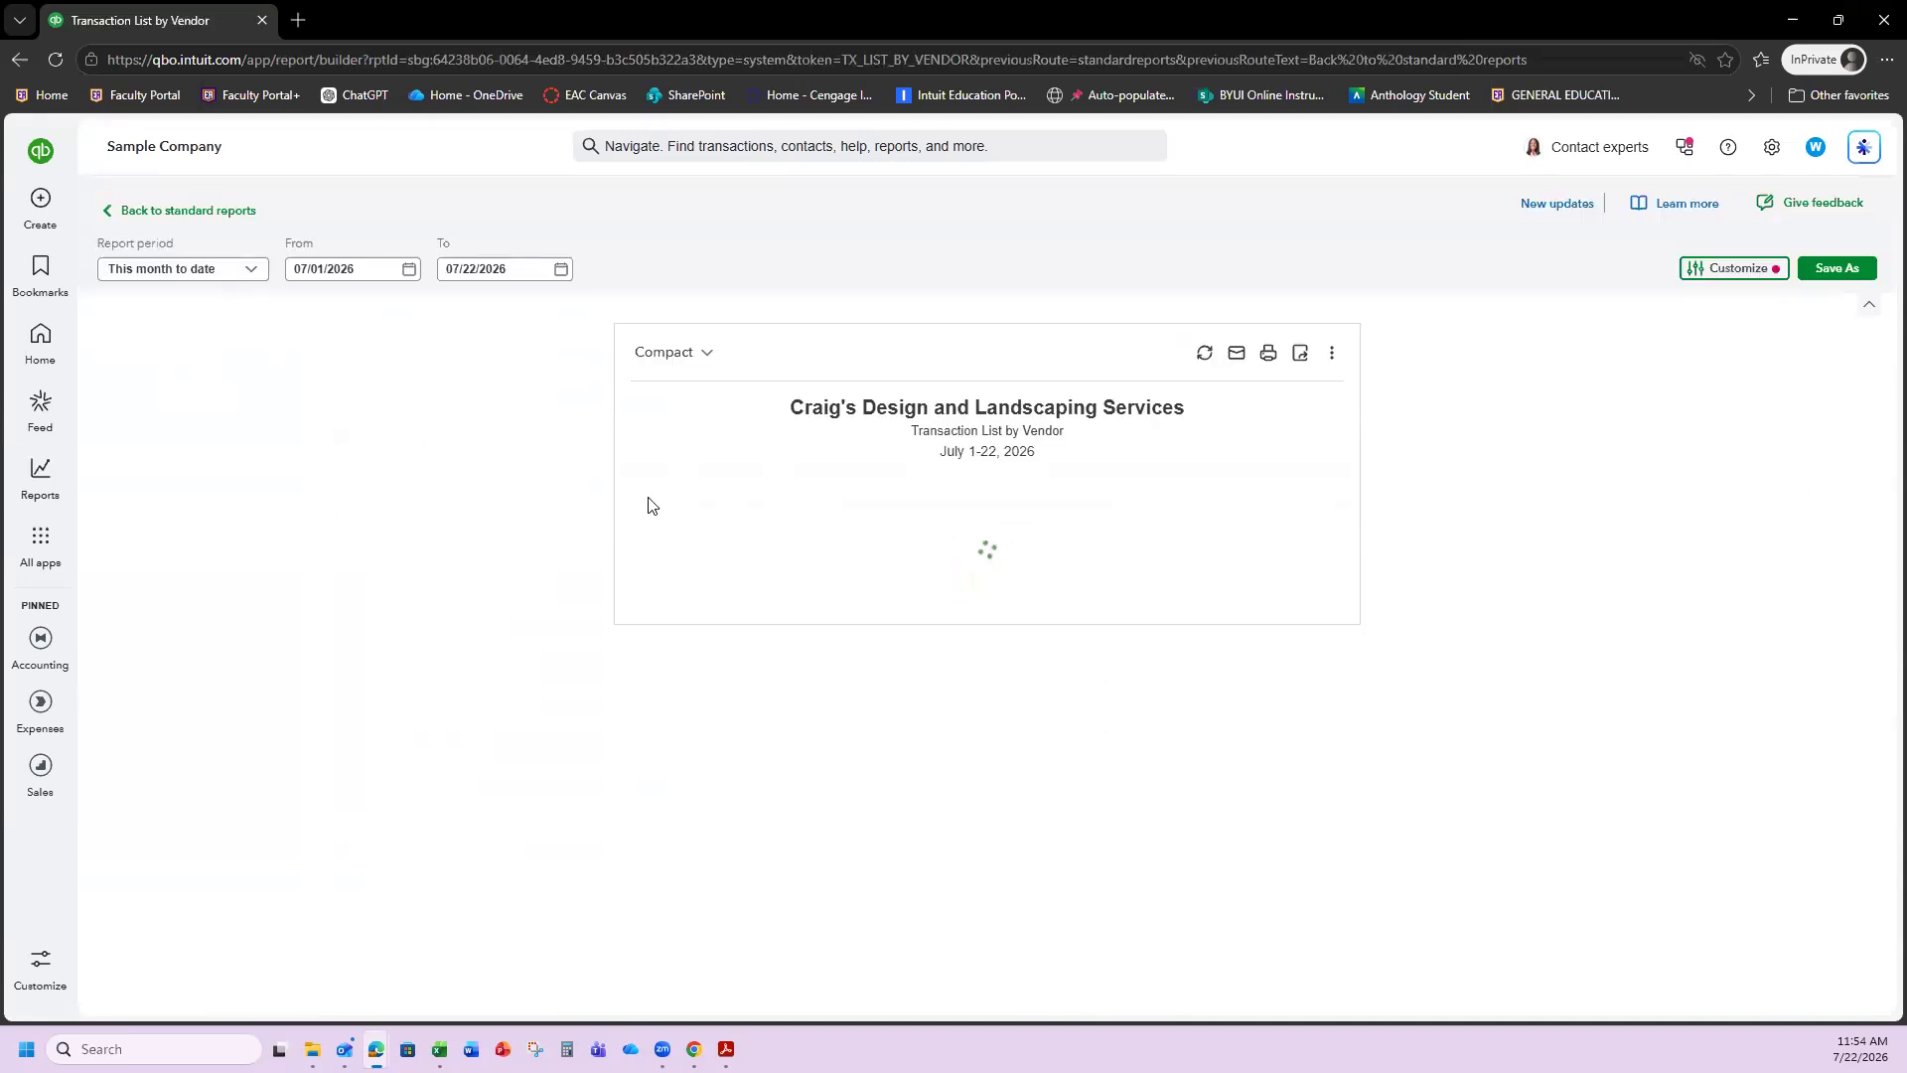